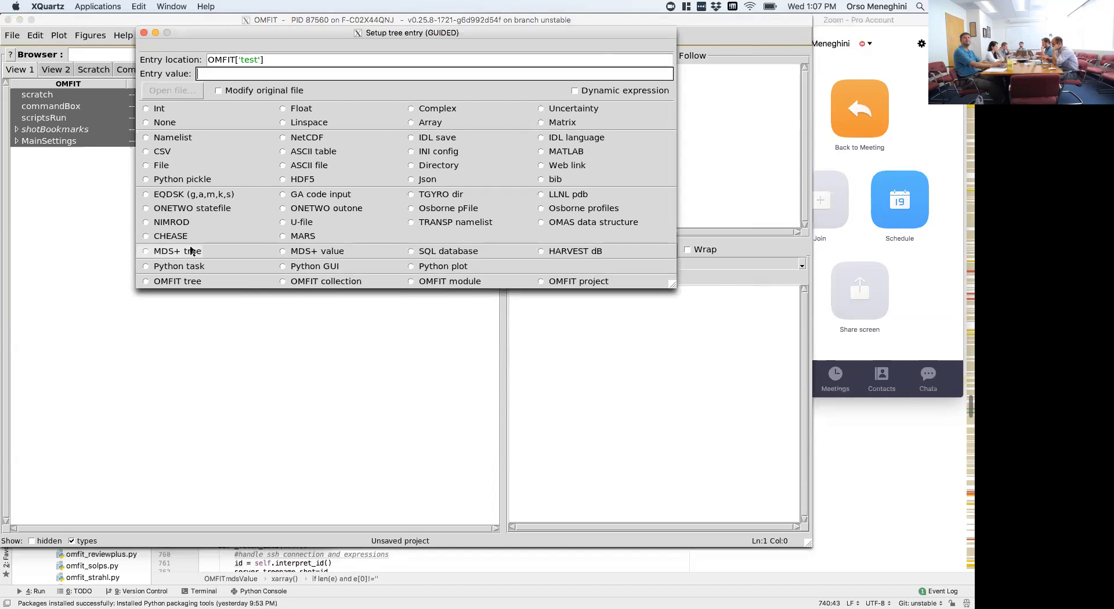
- Set up the test entry as an MDS+ tree and review its DIIID device, ELECTRONS treename and shot 153828 arguments
drag(249, 74, 195, 76)
click(218, 74)
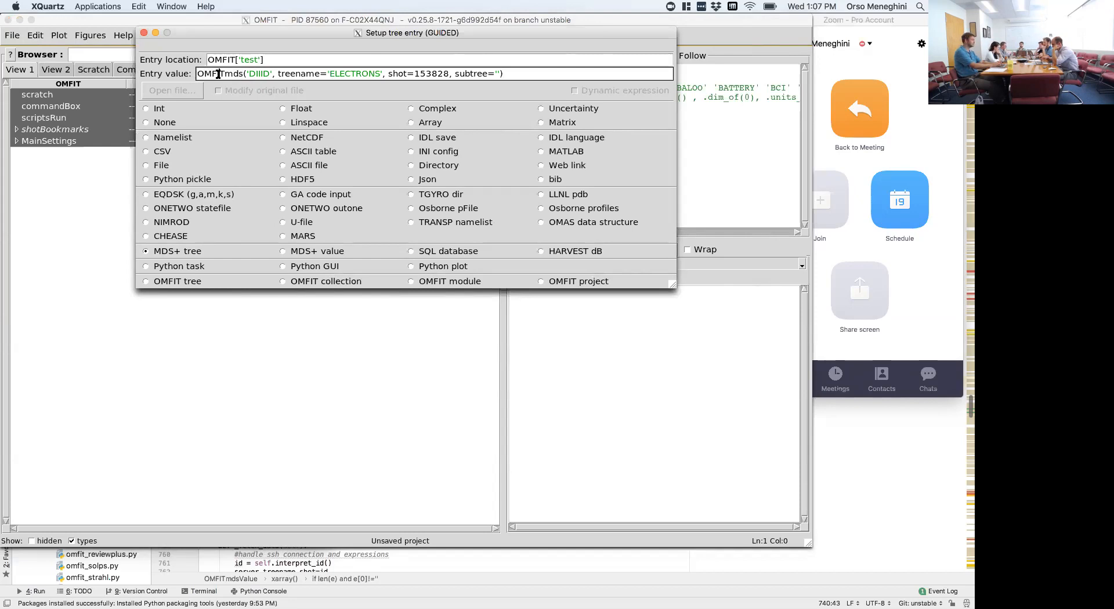
drag(250, 73, 269, 73)
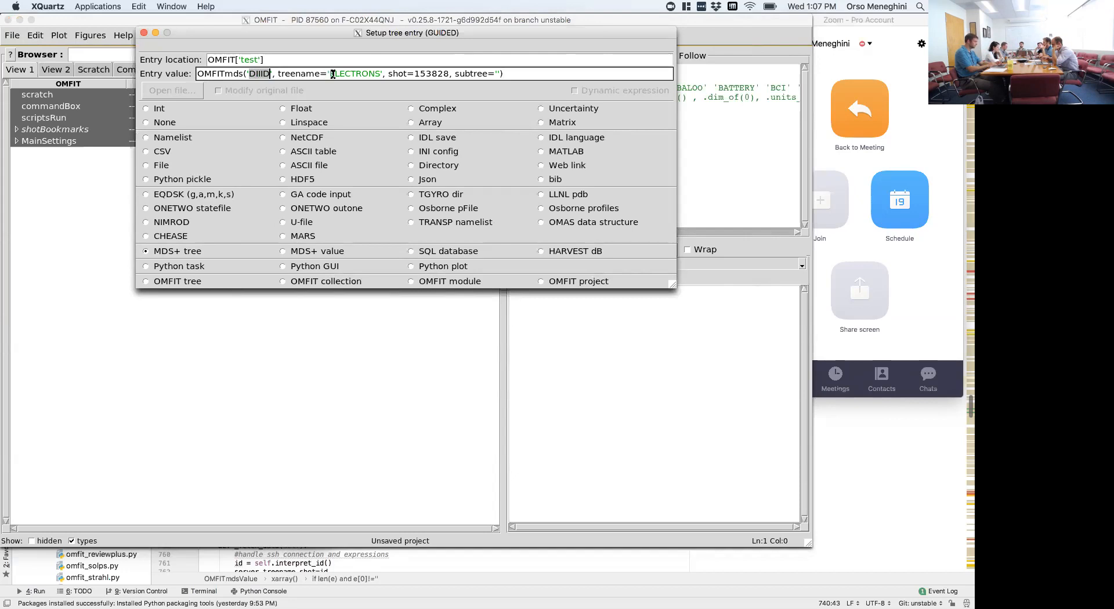
drag(330, 74, 379, 74)
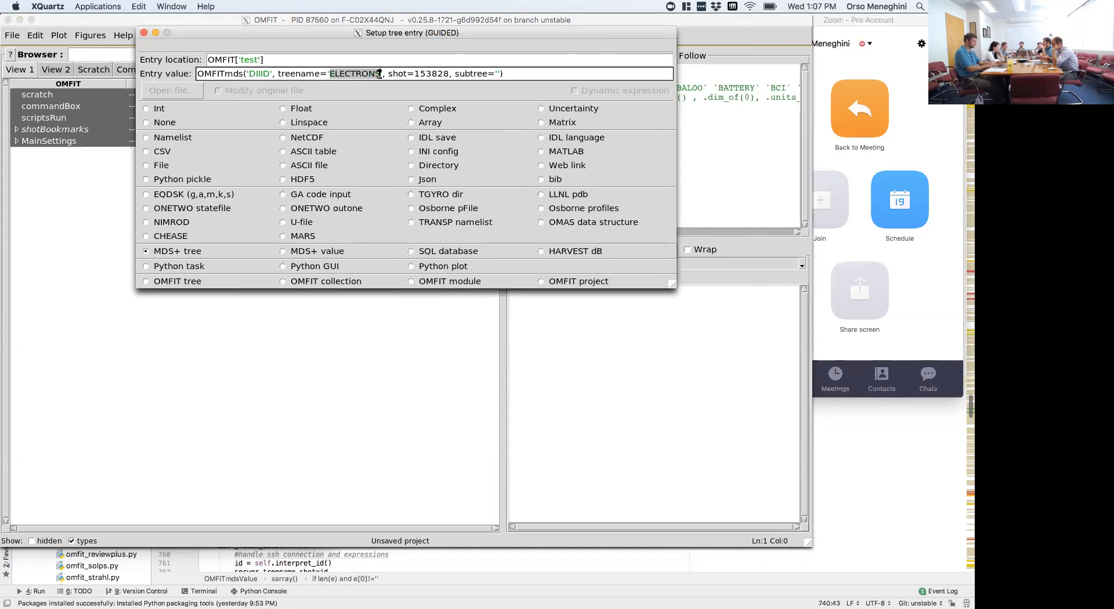
double_click(426, 74)
- Uncover the console, turn on text wrapping there, and locate ELECTRONS in the list of DIII-D MDS+ trees
drag(344, 33, 228, 177)
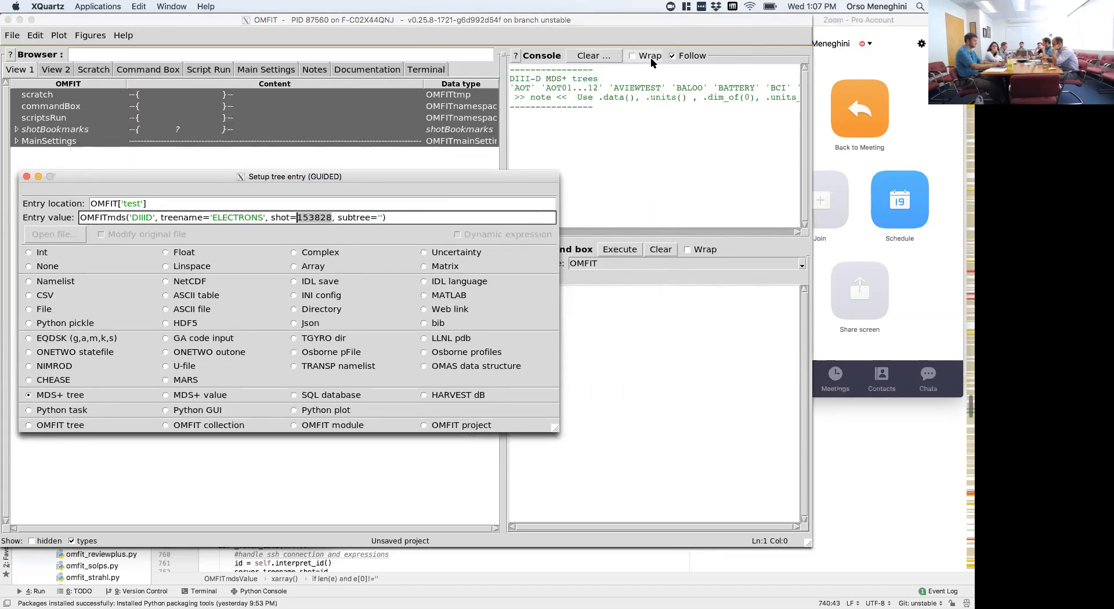
click(632, 58)
click(632, 58)
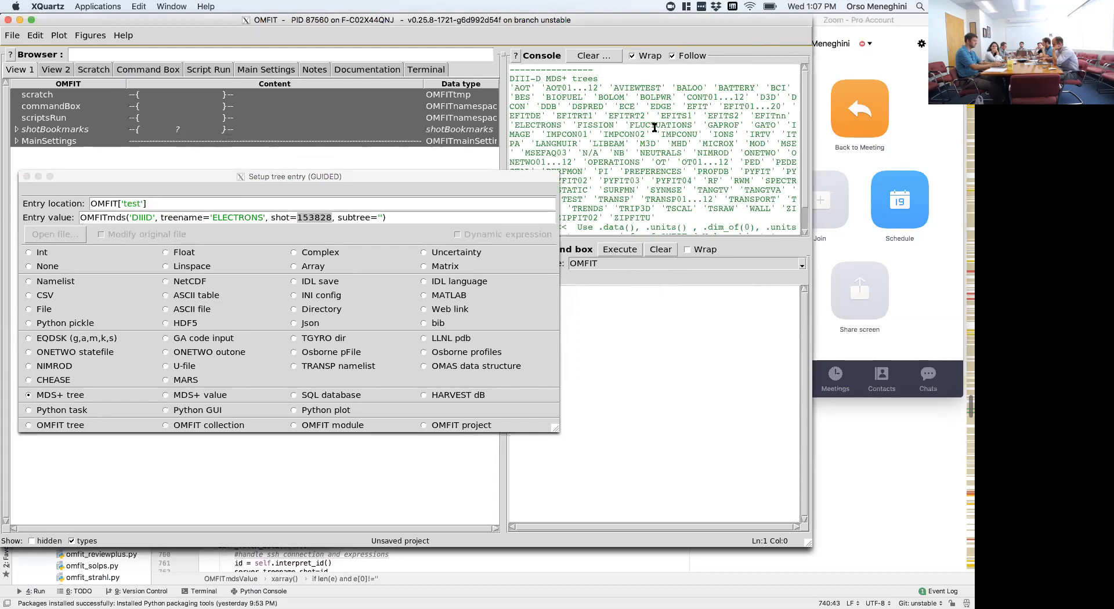
scroll(654, 127, down, 2)
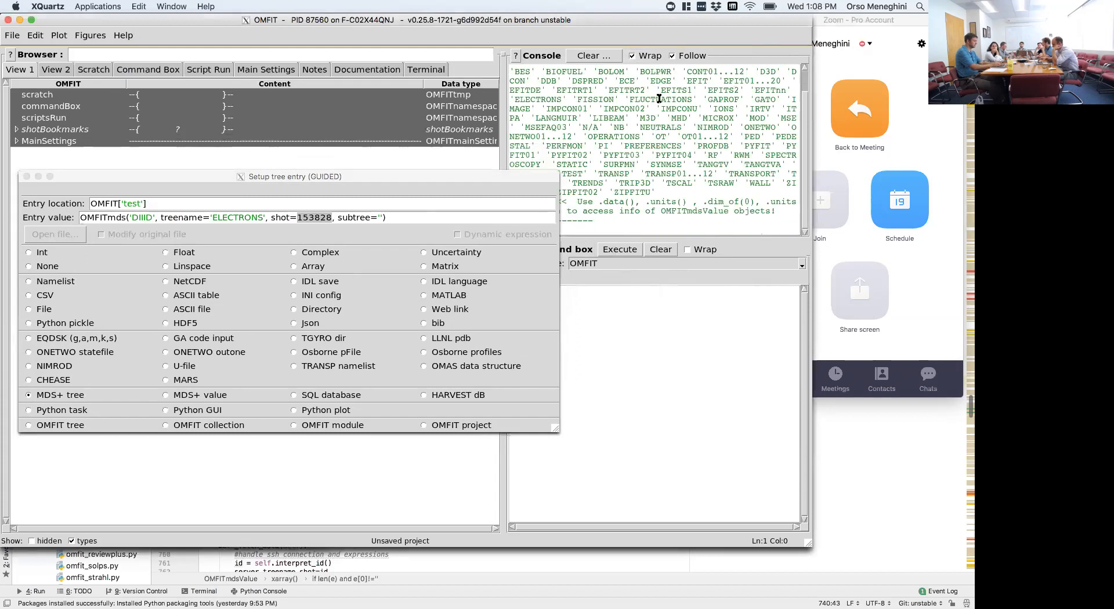
double_click(545, 99)
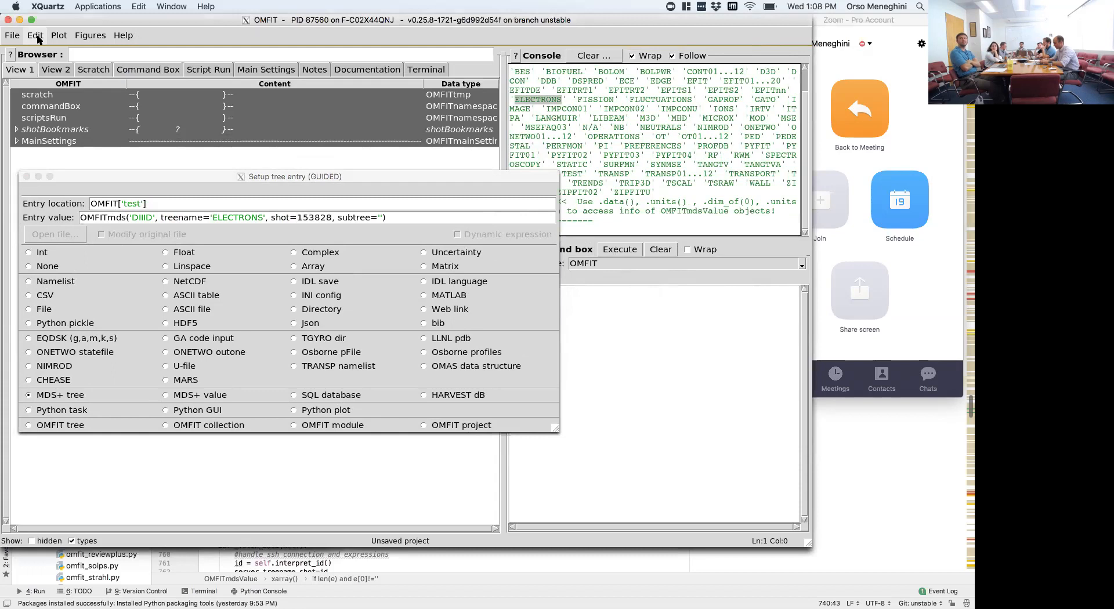
- Review the list of available DIII-D trees and create the test entry for the ELECTRONS tree of shot 153828
click(316, 181)
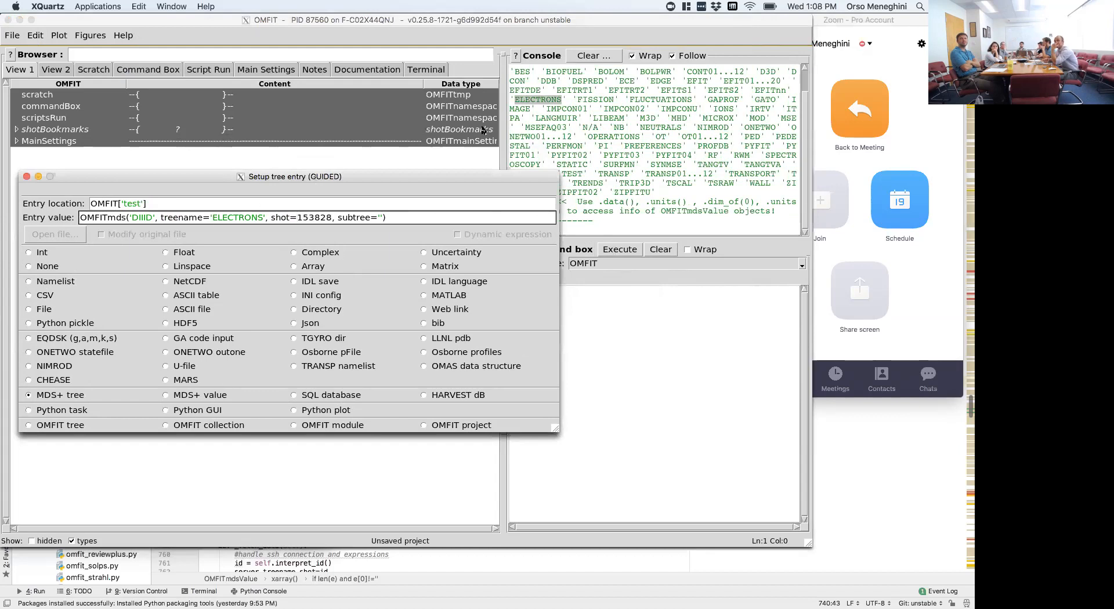
drag(522, 179, 559, 244)
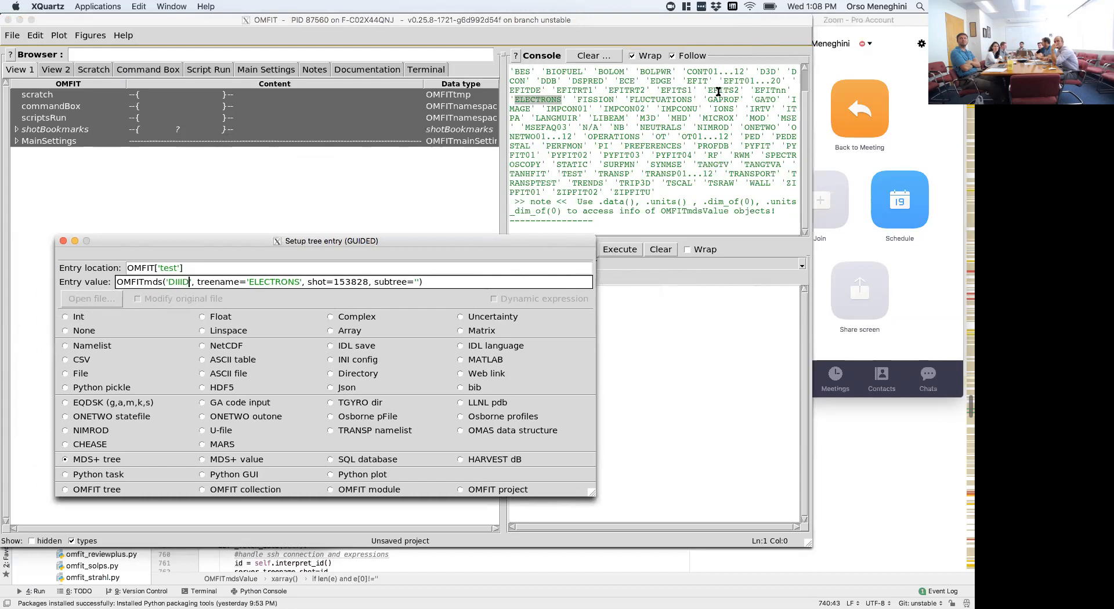
click(698, 80)
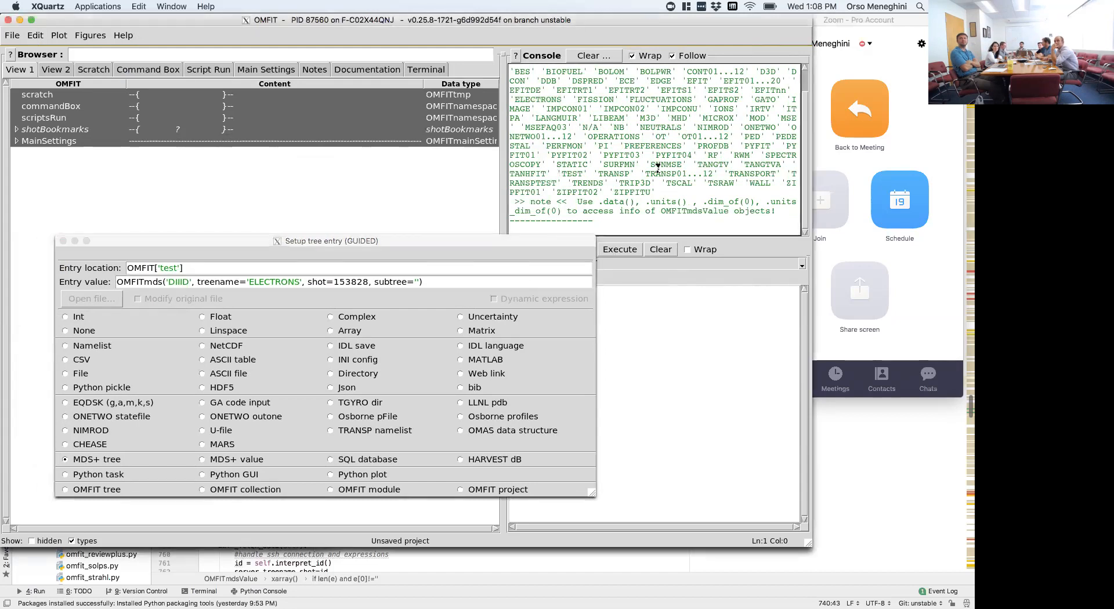
scroll(650, 153, up, 3)
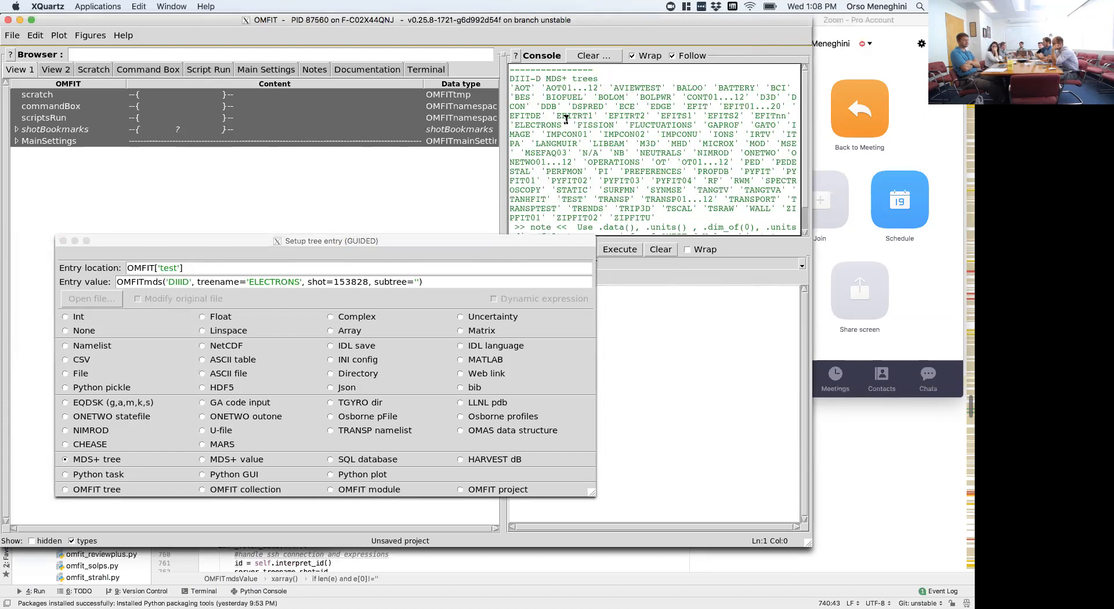
click(442, 282)
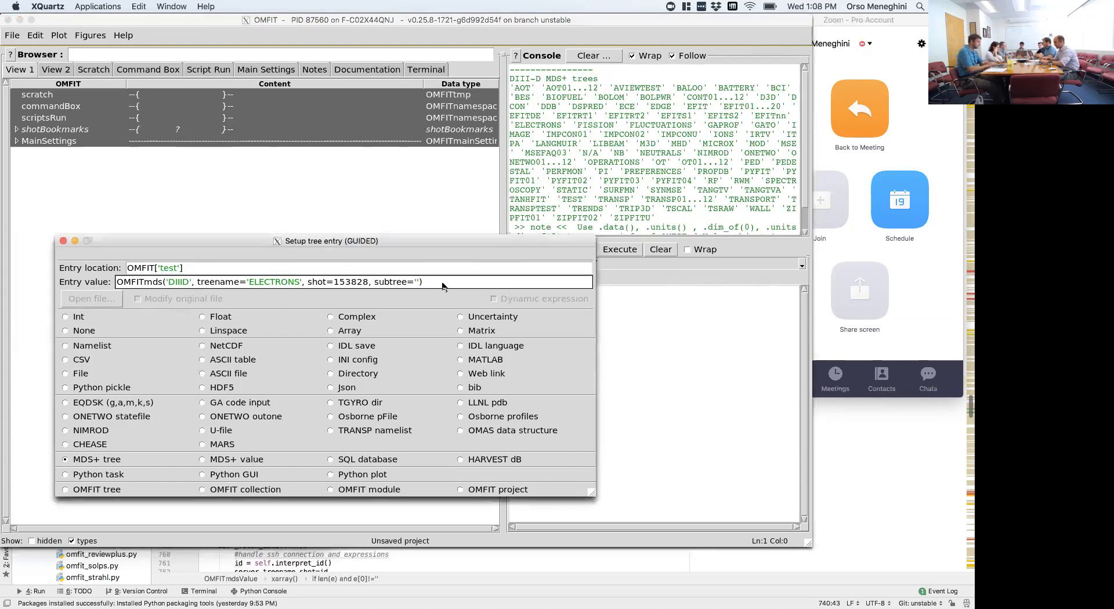
key(Return)
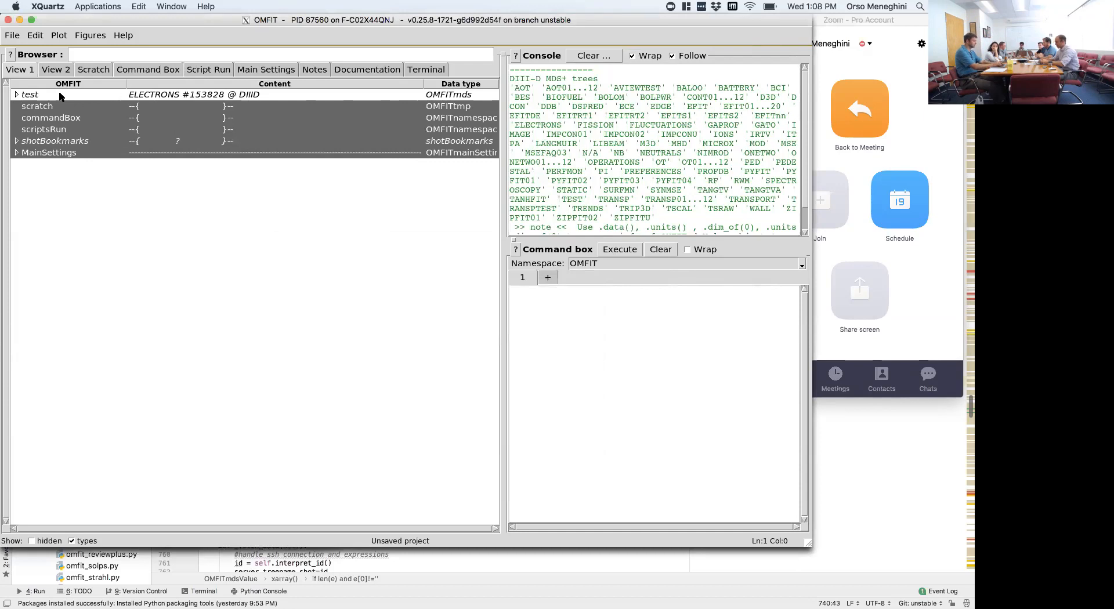
- Expand the test tree down to TS and BLESSED, and widen the column of entry names
click(29, 95)
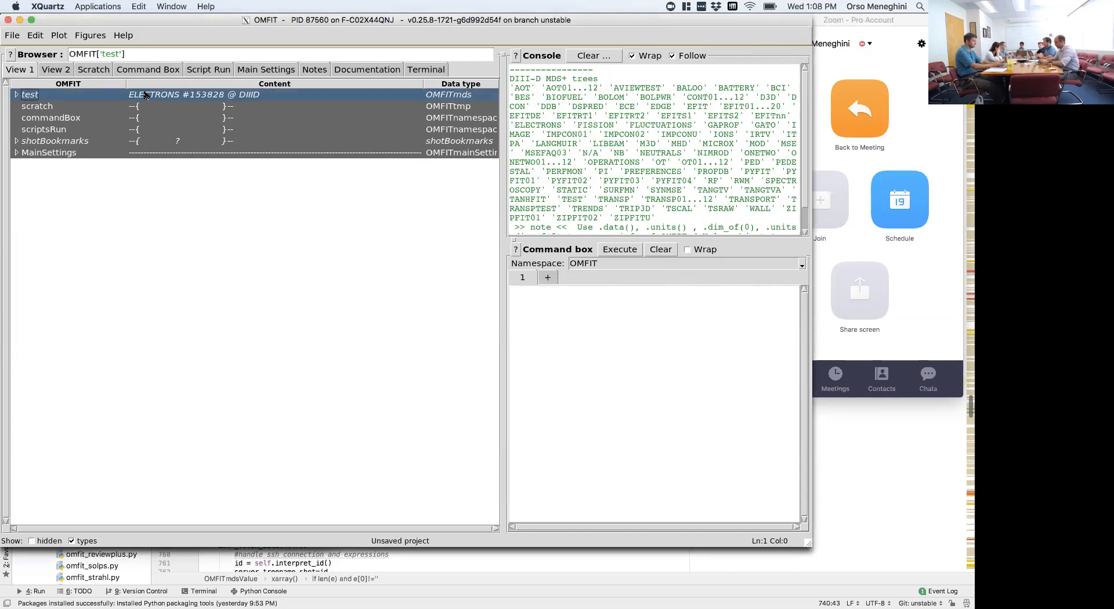
click(16, 94)
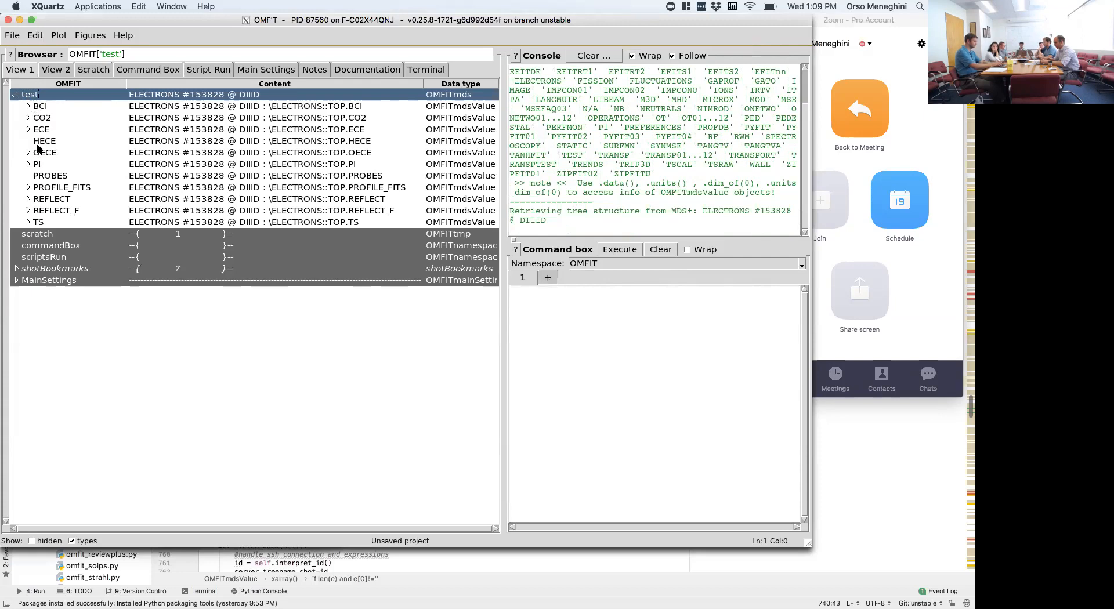
click(27, 222)
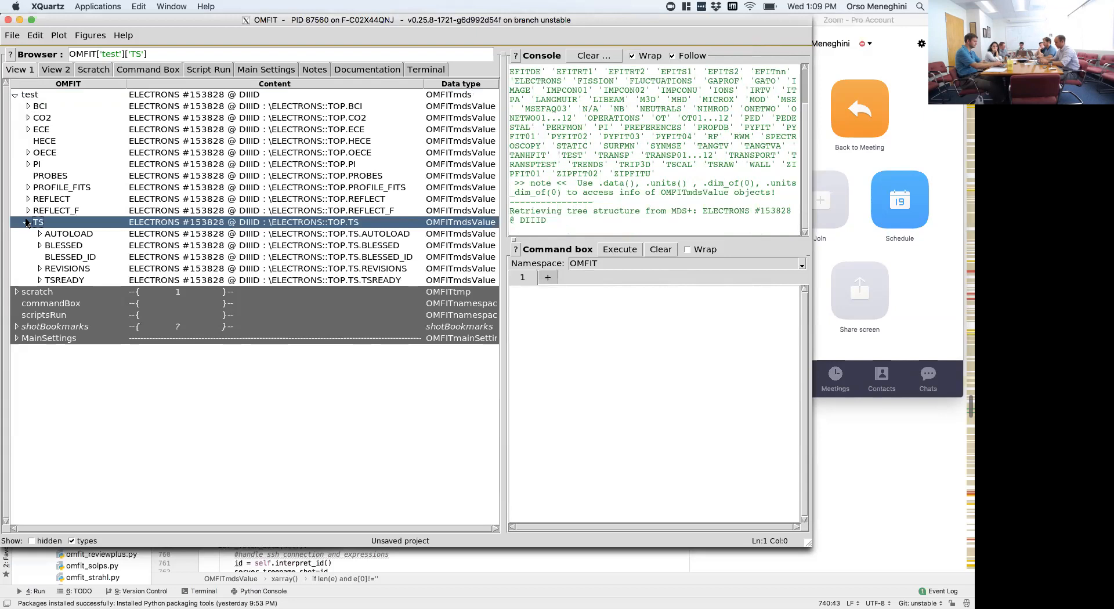
click(39, 245)
drag(126, 85, 162, 86)
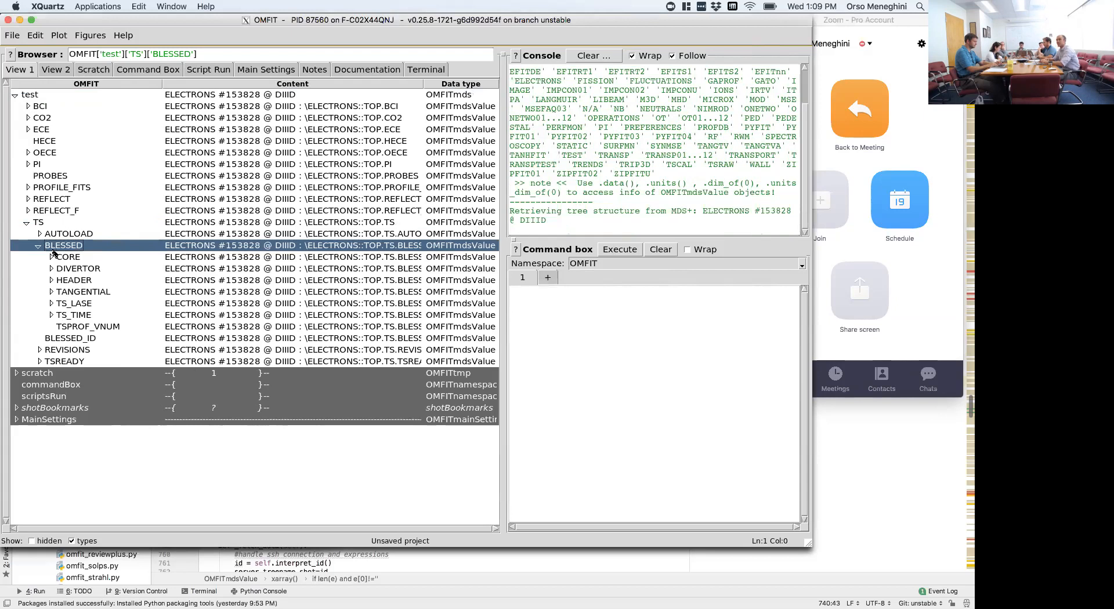
- Expand CORE under BLESSED and open its DENSITY node to show the sub-entries
click(69, 259)
click(70, 268)
click(70, 281)
click(70, 258)
click(51, 257)
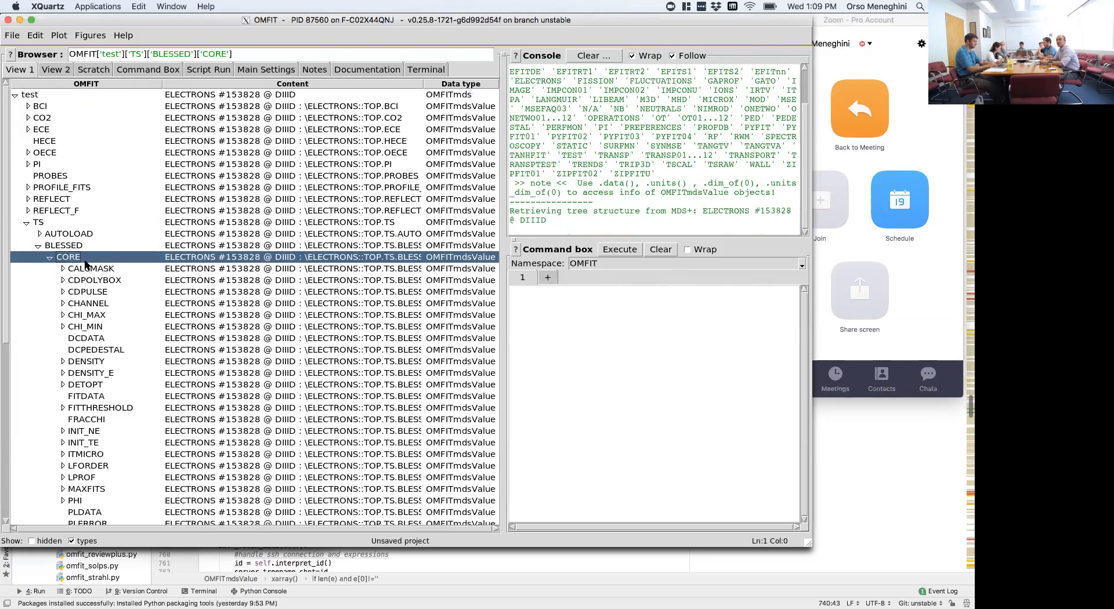
click(62, 361)
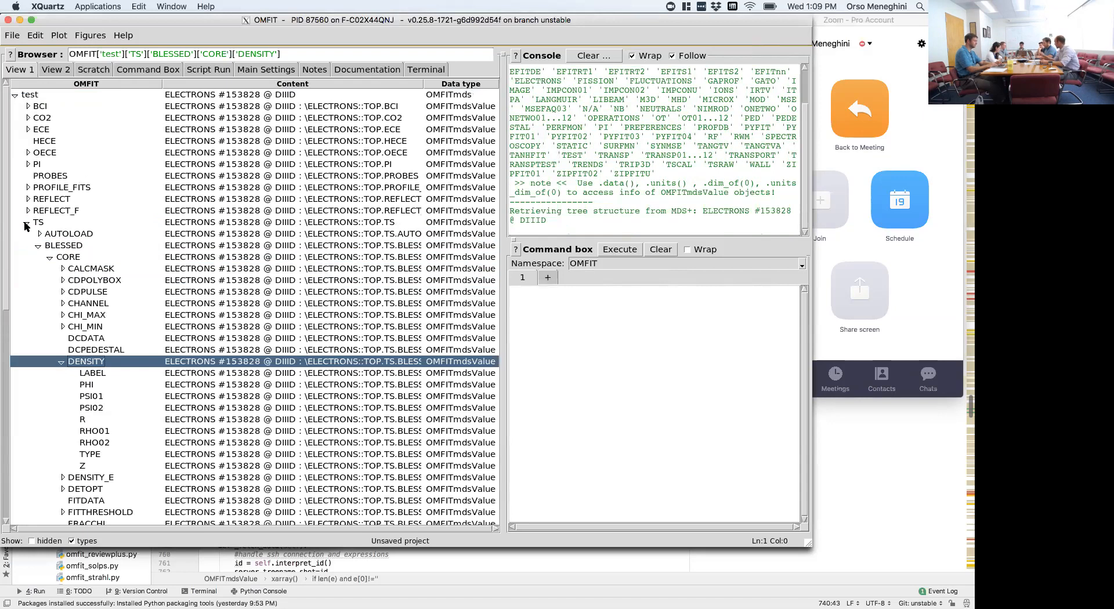
- Load the LABEL value of the core DENSITY node, print it to the console and examine the description
click(97, 375)
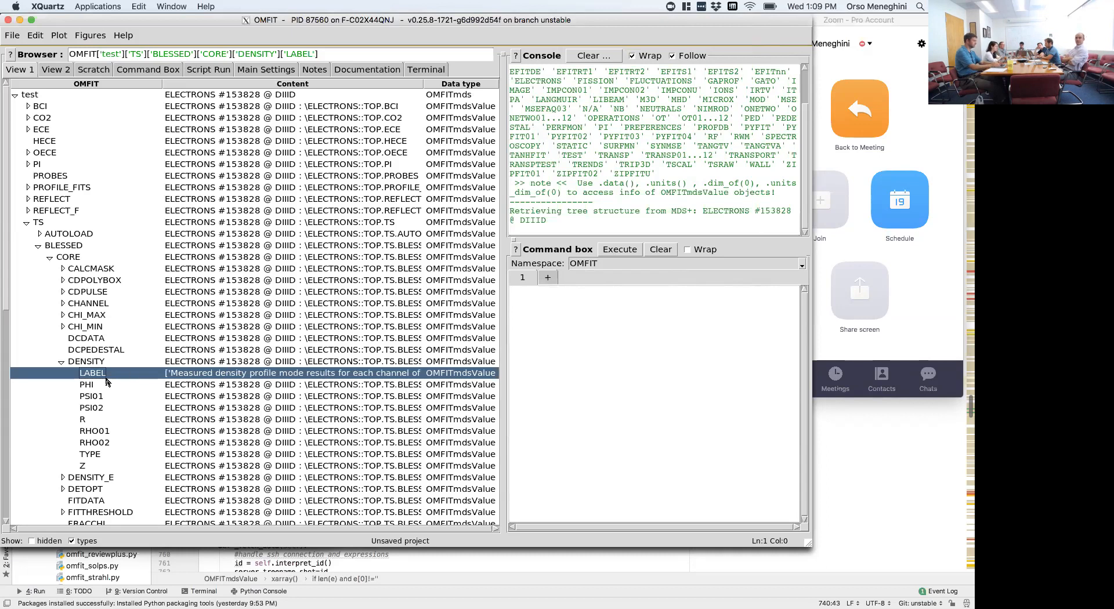
double_click(158, 374)
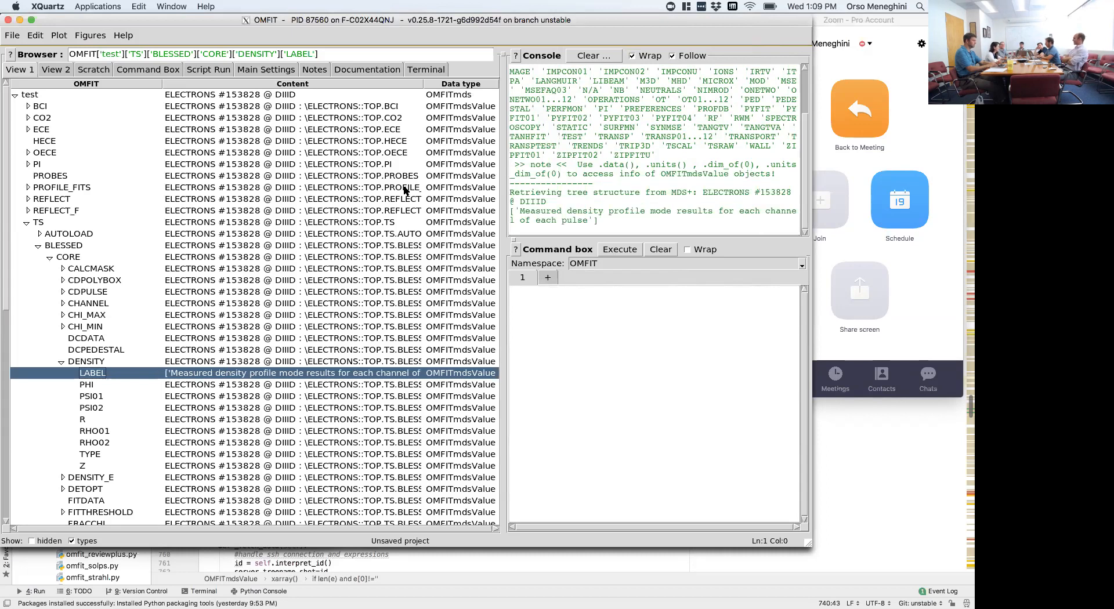
mouse_move(510, 212)
mouse_down()
mouse_move(607, 222)
mouse_move(509, 212)
mouse_up()
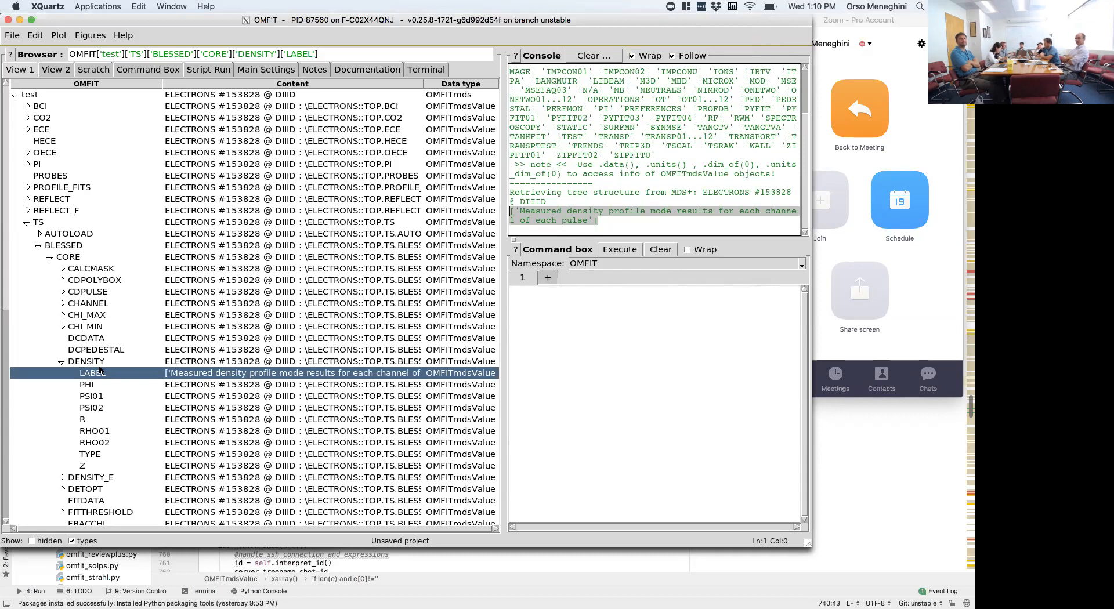
- Collapse the TS branch and expand PROFILE_FITS and ZIPFIT to reach the electron density and temperature fits
click(27, 223)
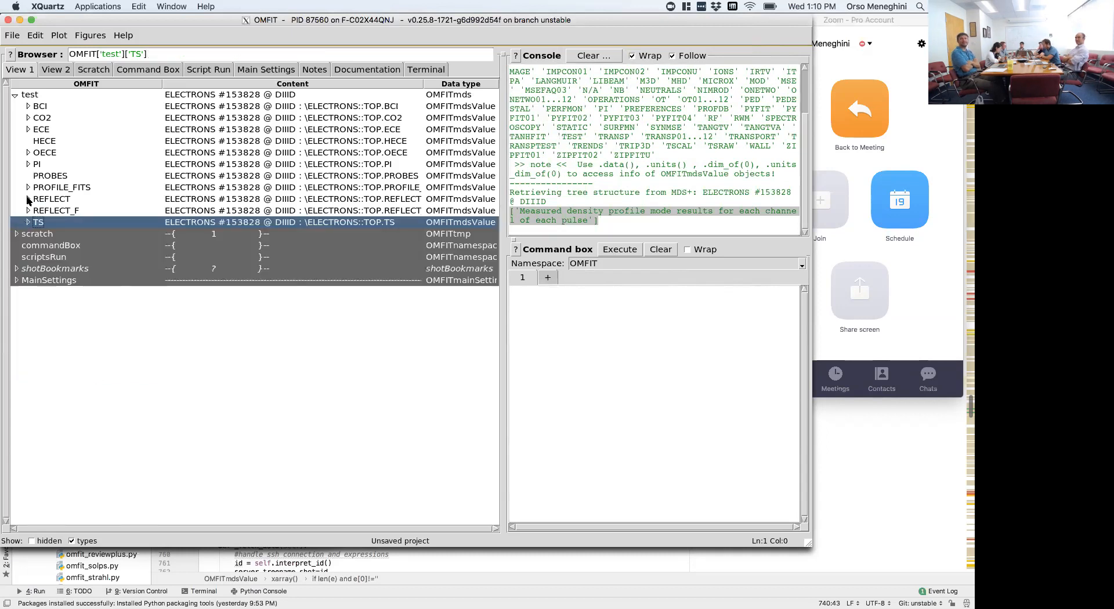
click(28, 187)
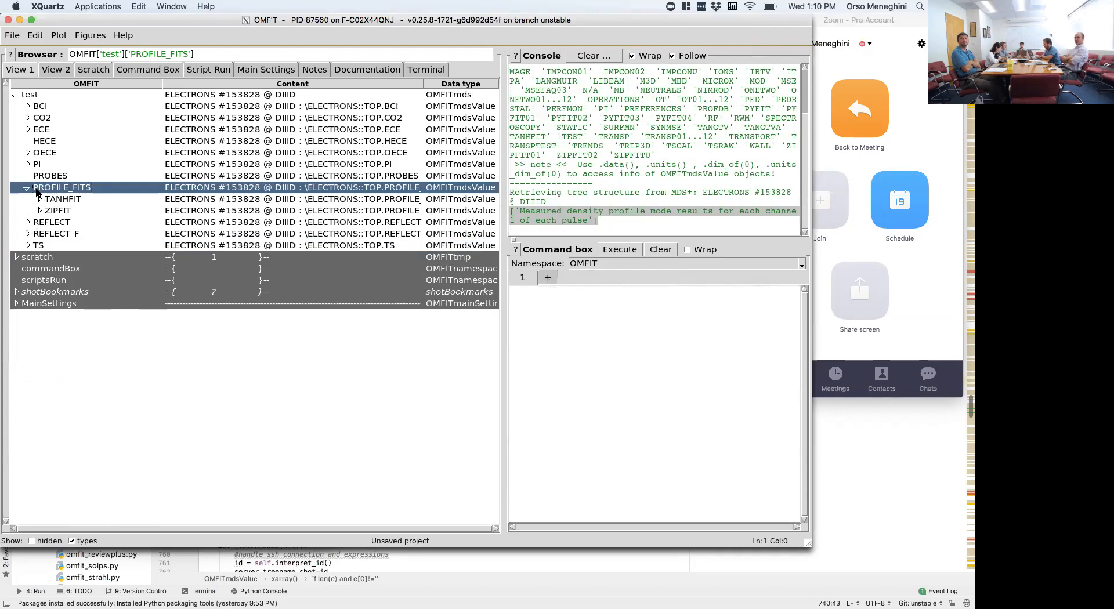
click(40, 211)
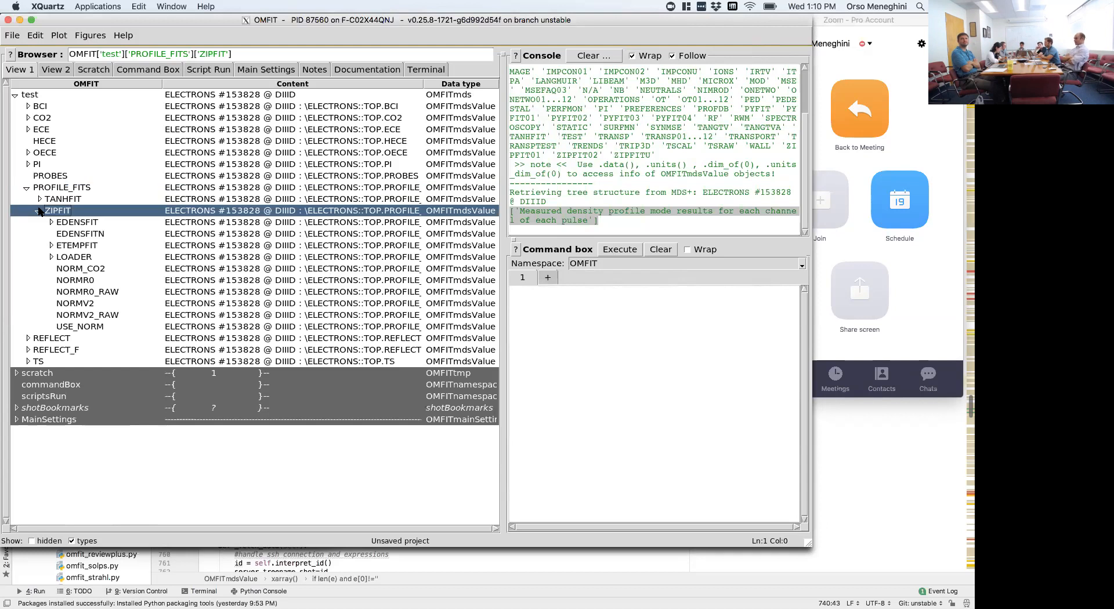
click(68, 224)
click(68, 246)
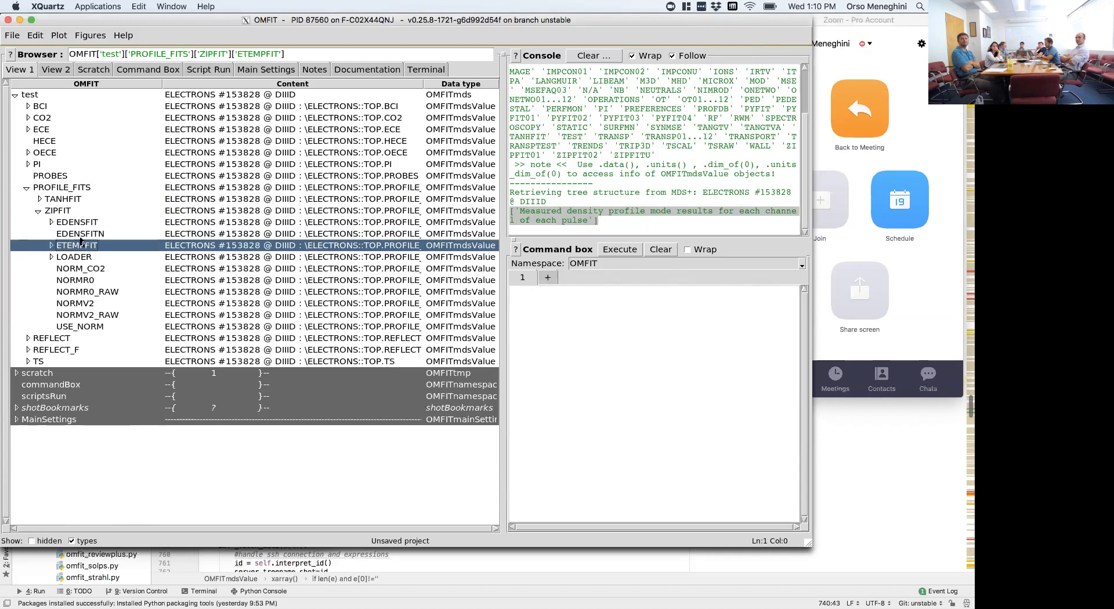
- Plot the EDENSFIT data and widen the tree's Content column to show the full array summary
double_click(84, 228)
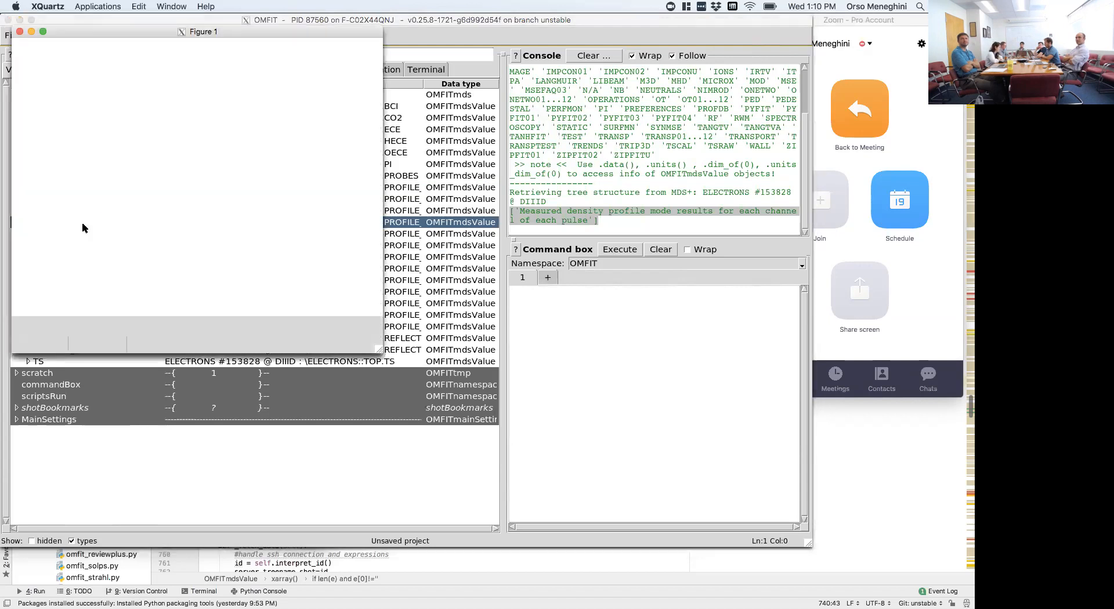
drag(87, 35, 194, 182)
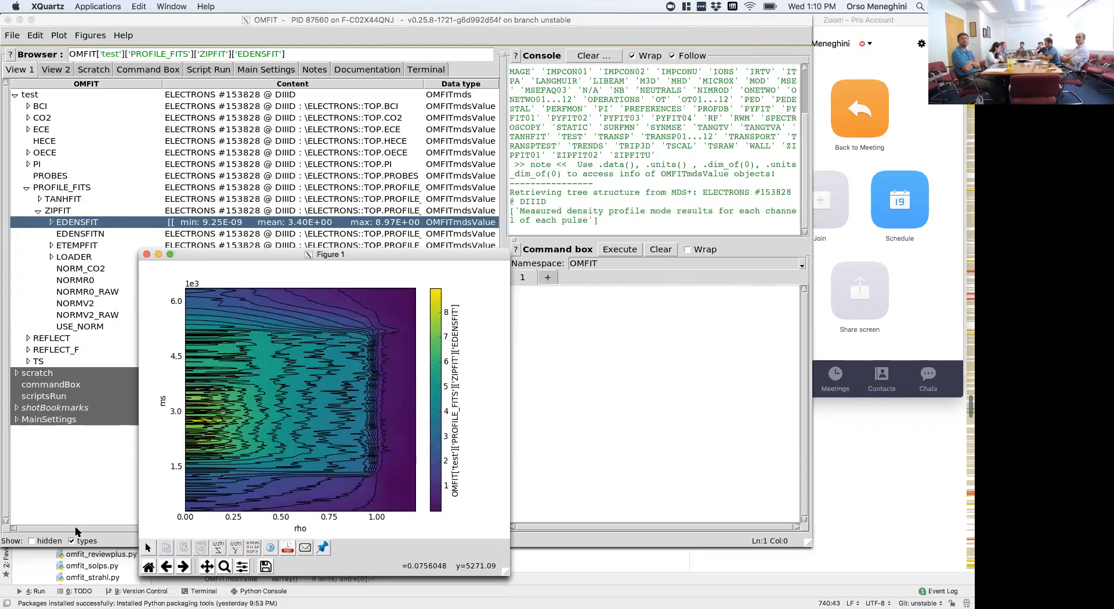
click(384, 211)
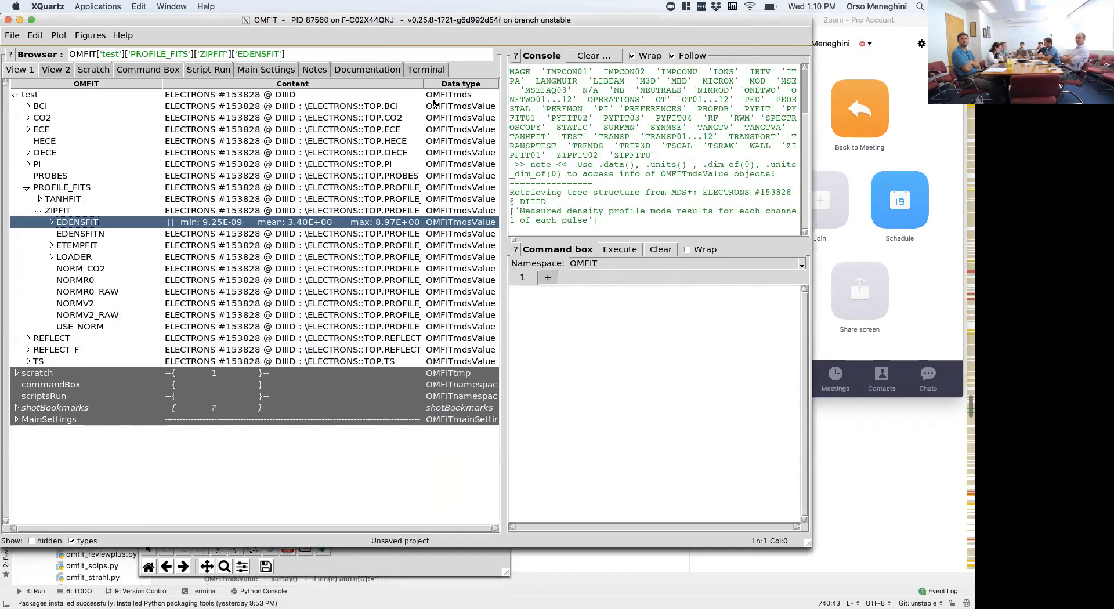
drag(424, 85, 494, 91)
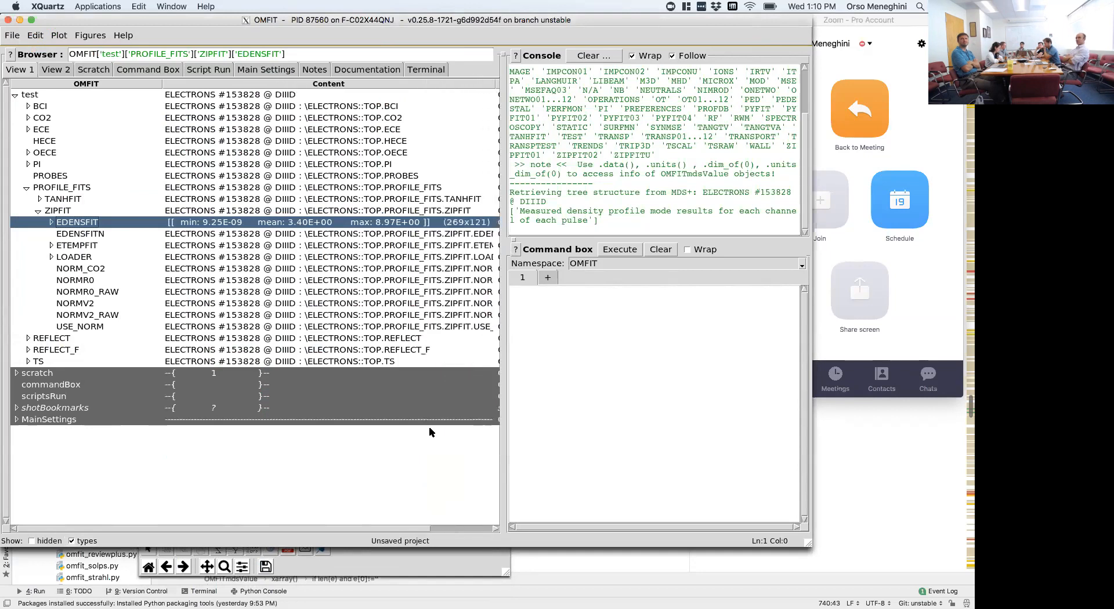
click(390, 562)
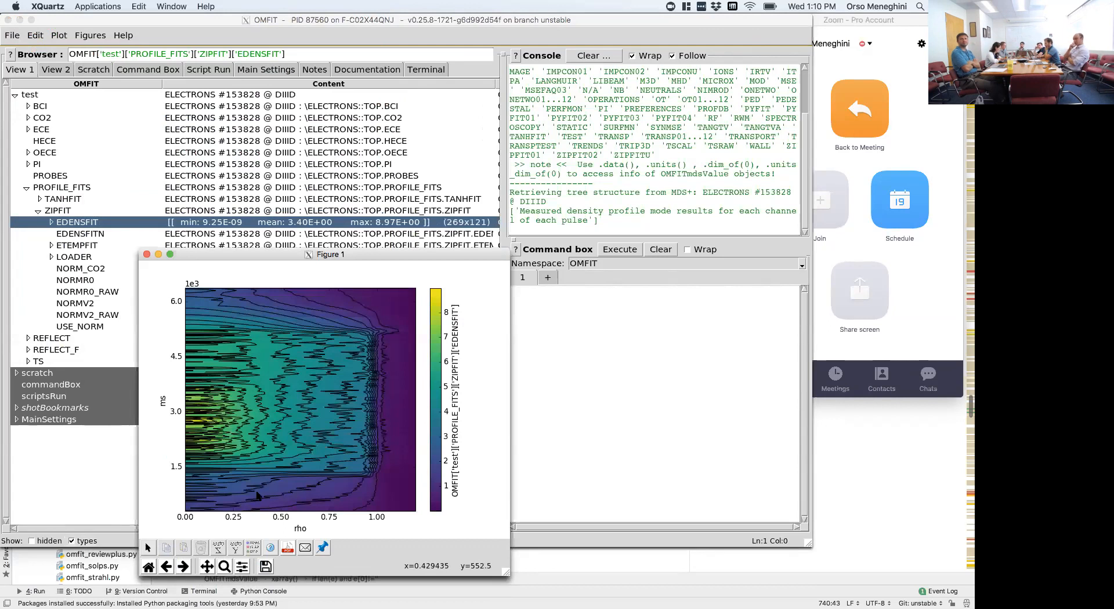
- Expand the EDENSFIT node under ZIPFIT and select its LABEL entry
click(51, 222)
click(51, 222)
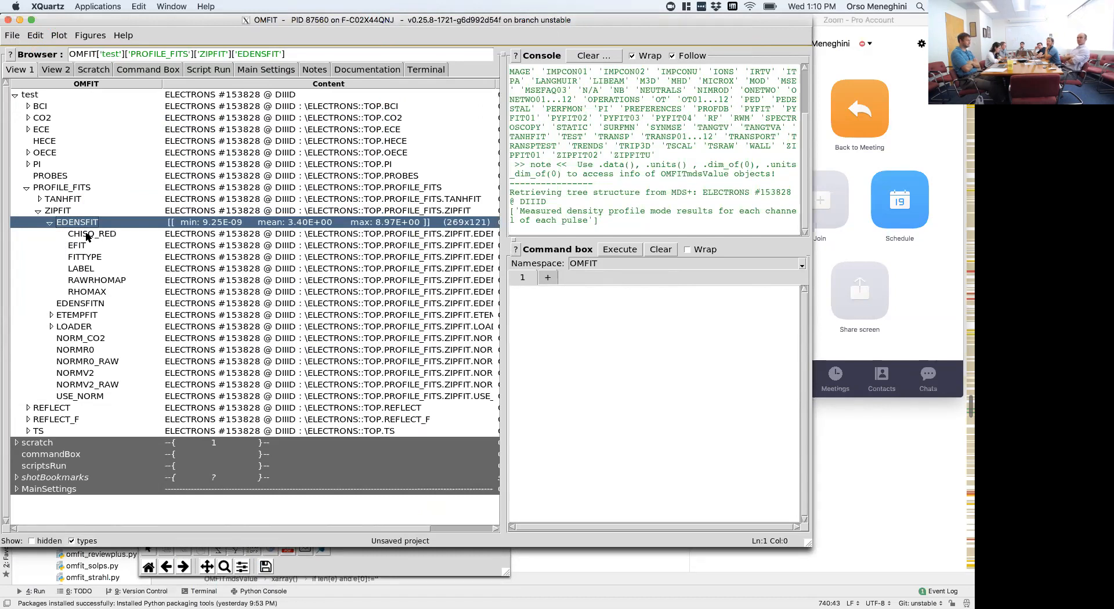
click(85, 269)
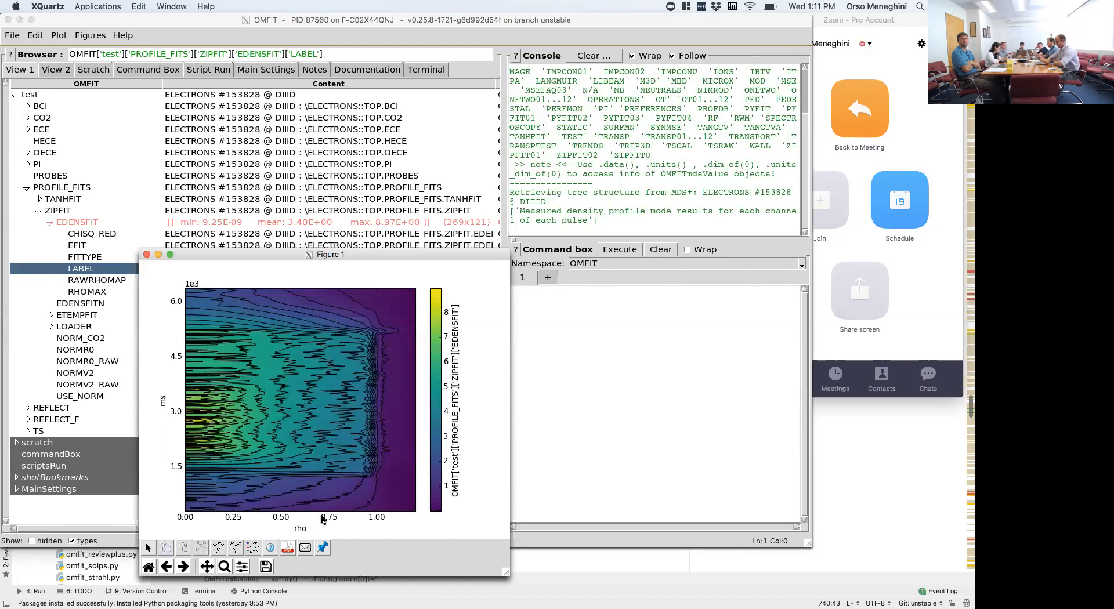
- Close the EDENSFIT figure, select the EDENSFIT node again and widen the console and command box area
click(146, 254)
click(166, 224)
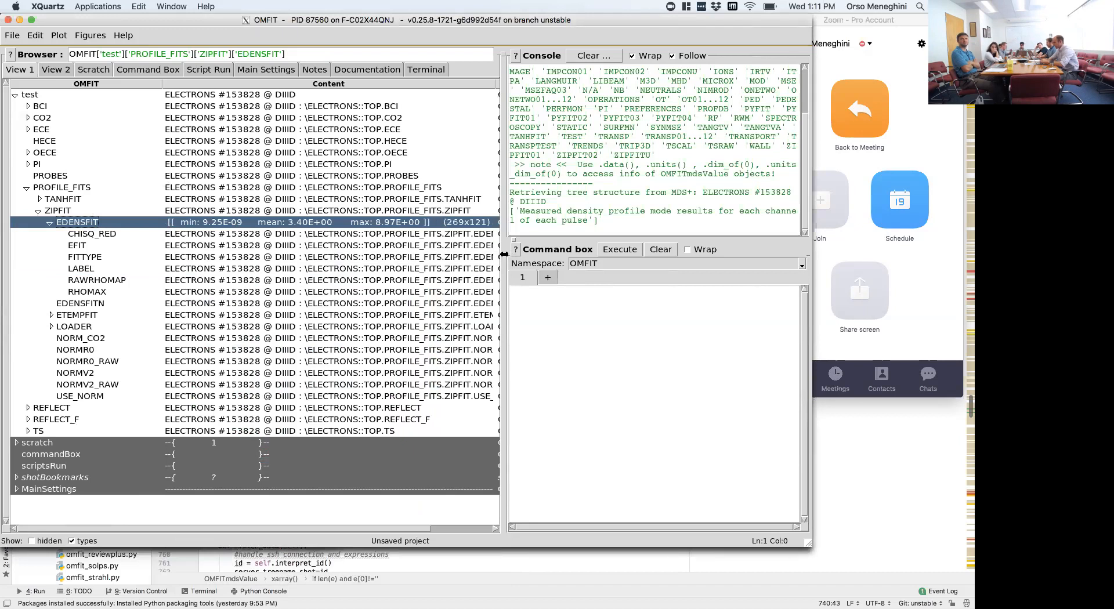
drag(504, 254, 470, 260)
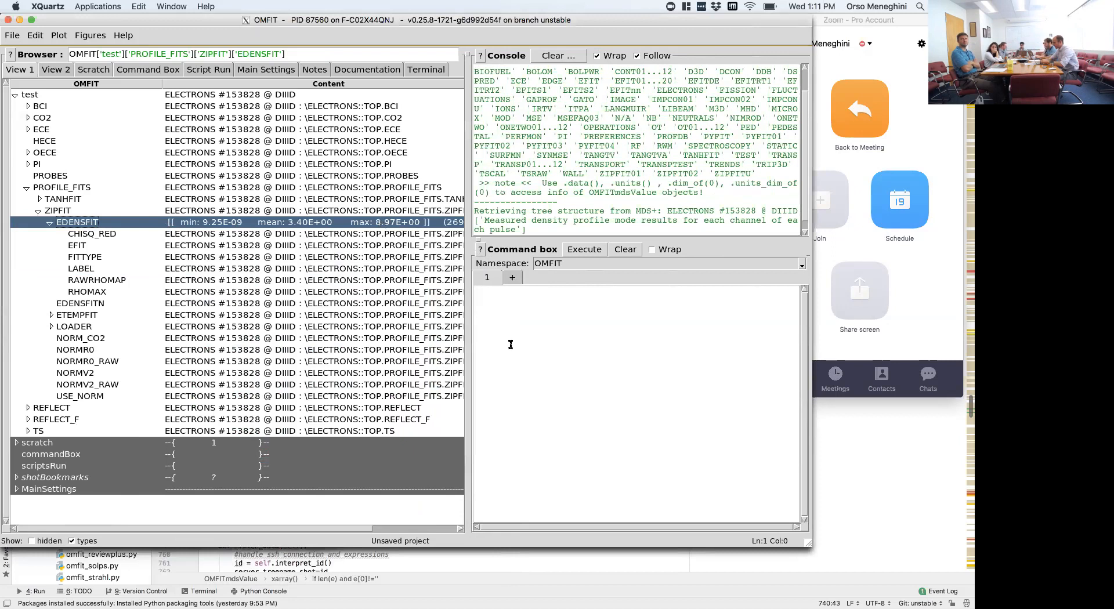
- Assign OMFIT['test']['PROFILE_FITS']['ZIPFIT']['EDENSFIT'].data() to the variable data in the command box and execute it
click(510, 345)
text(OMFIT['test']['PROFILE_FITS']['ZIPFIT']['EDENSFIT'])
key(Home)
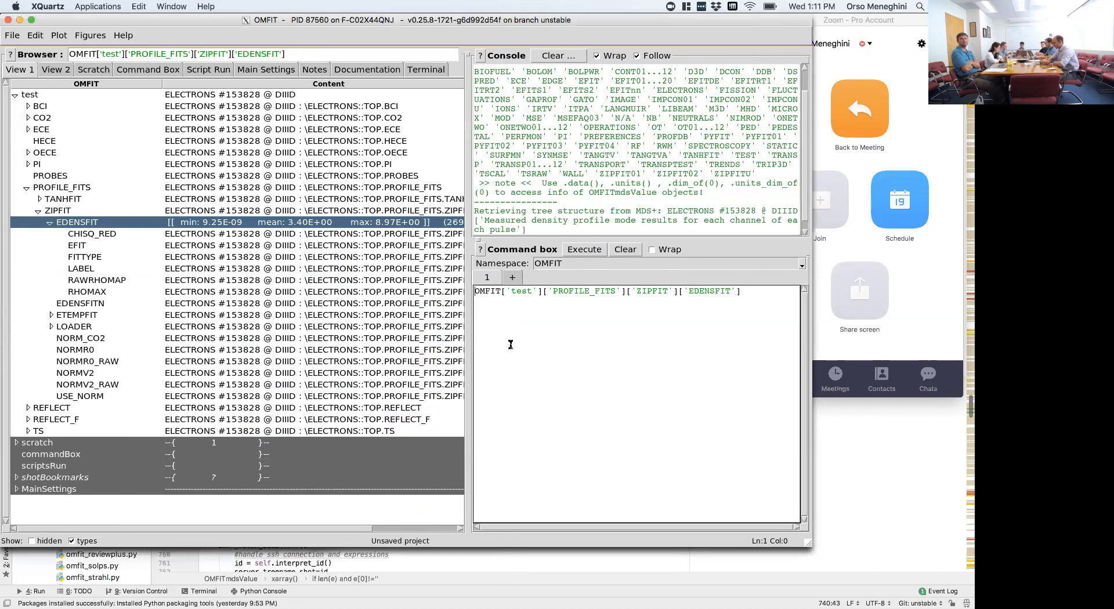
key(End)
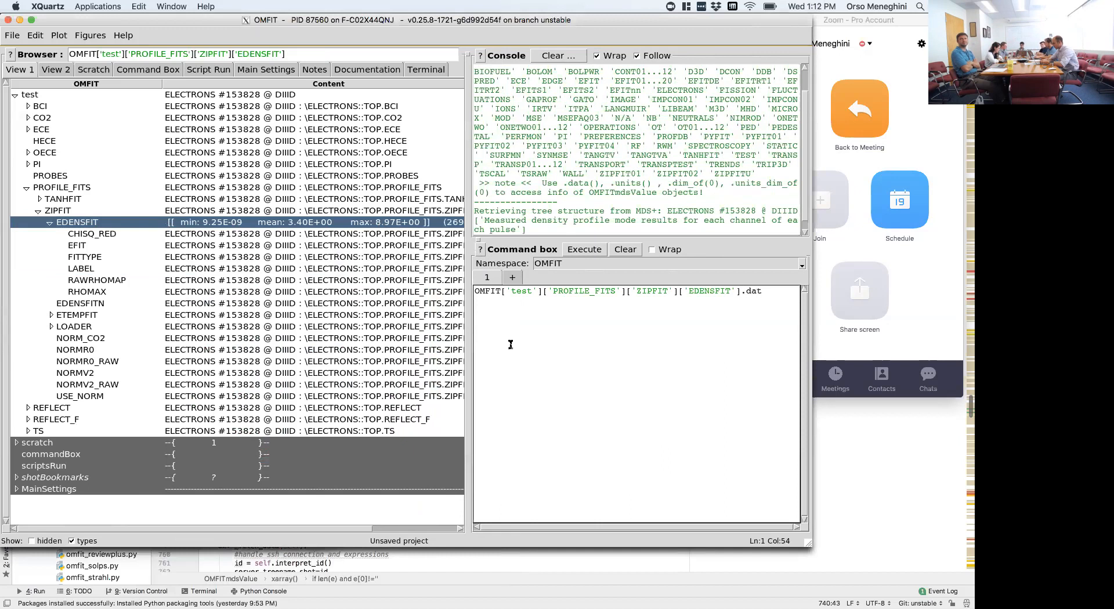
key(Home)
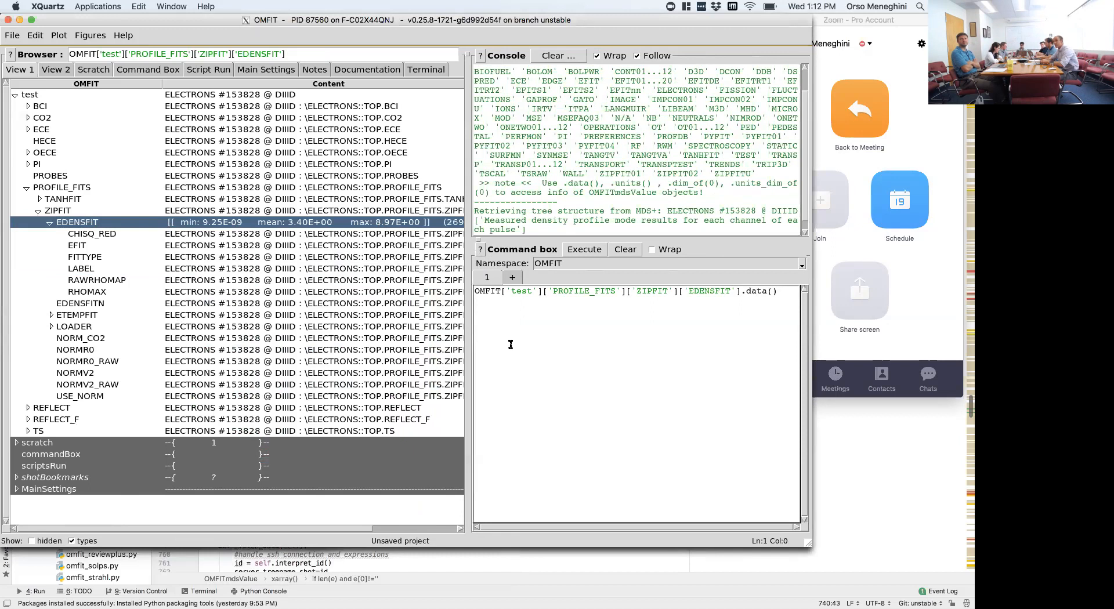
text(data=)
key(Down)
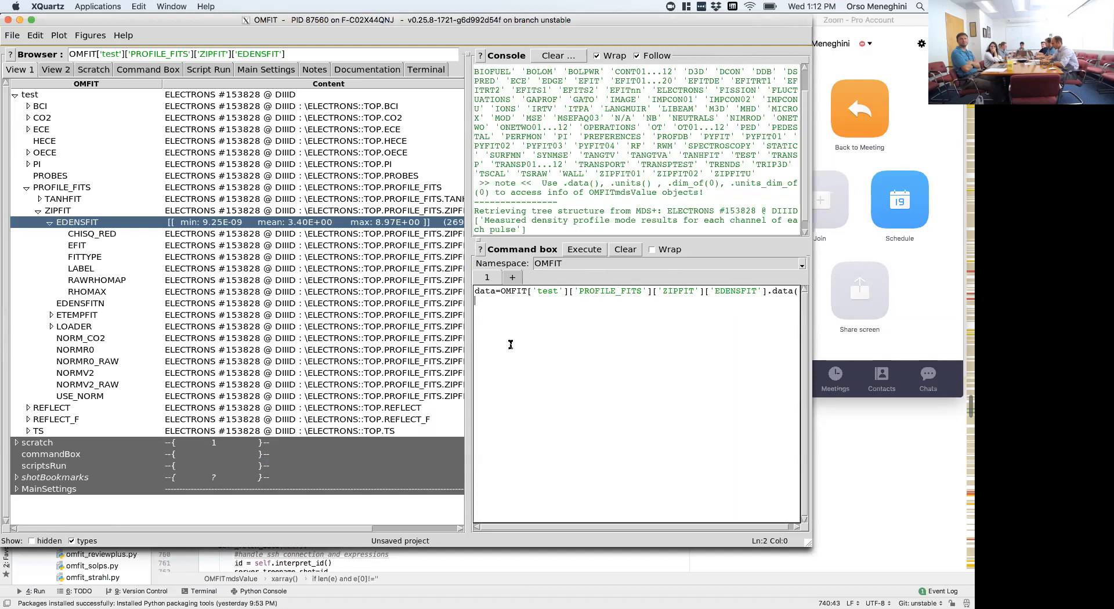
key(ctrl+Return)
- Show the command box namespace, select its data variable, and resize the tree and its columns to reveal the array size and data type
click(168, 74)
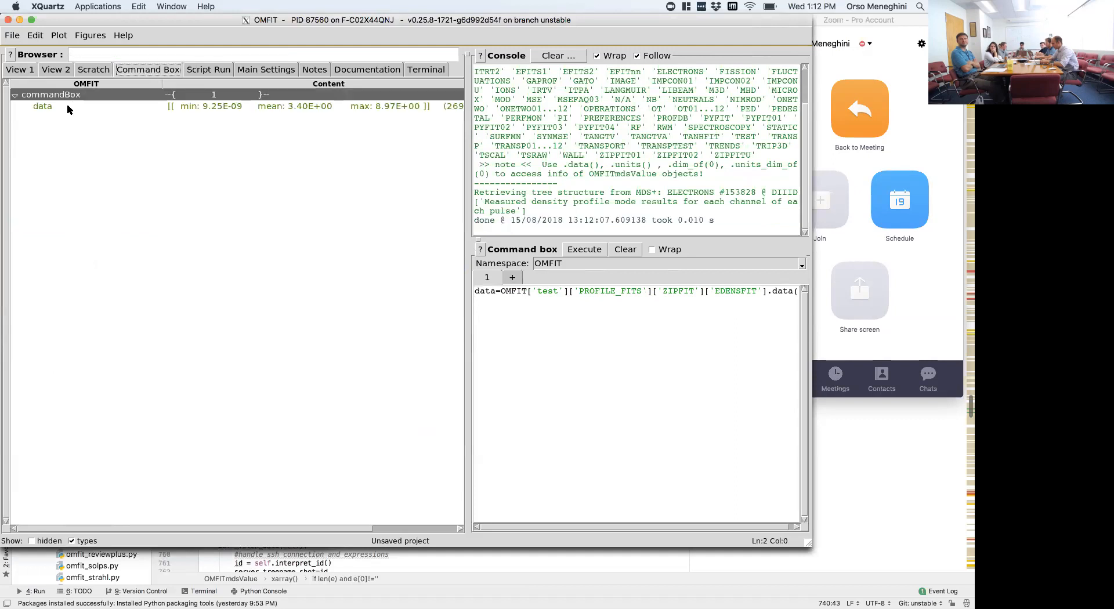
click(68, 107)
drag(468, 143, 517, 145)
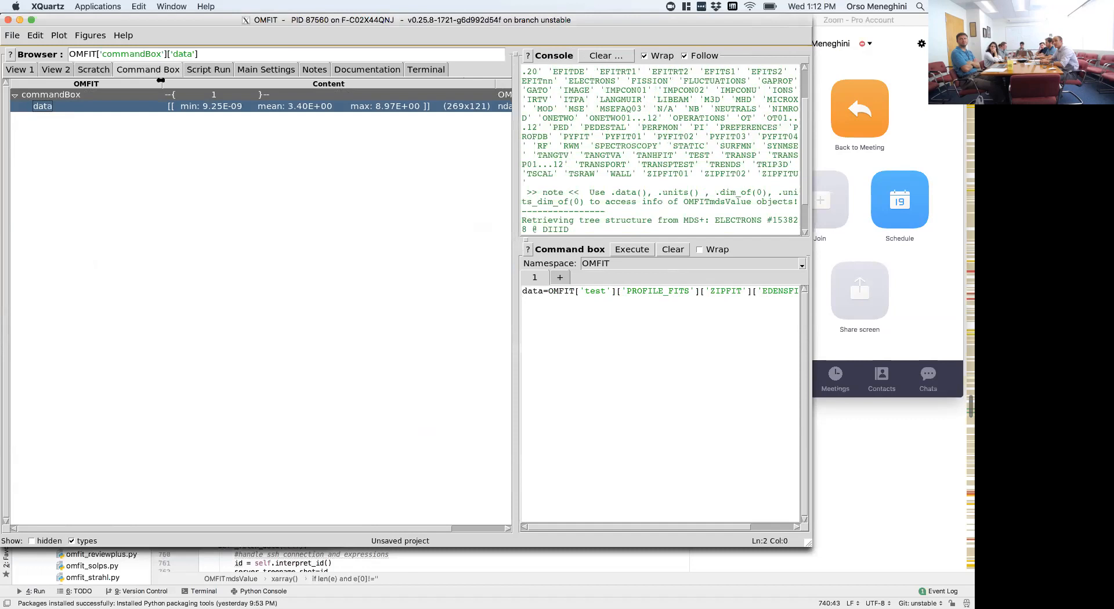
drag(160, 80, 126, 82)
- Add a second command line that assigns a copy of the EDENSFIT data expression to the variable d0
click(556, 299)
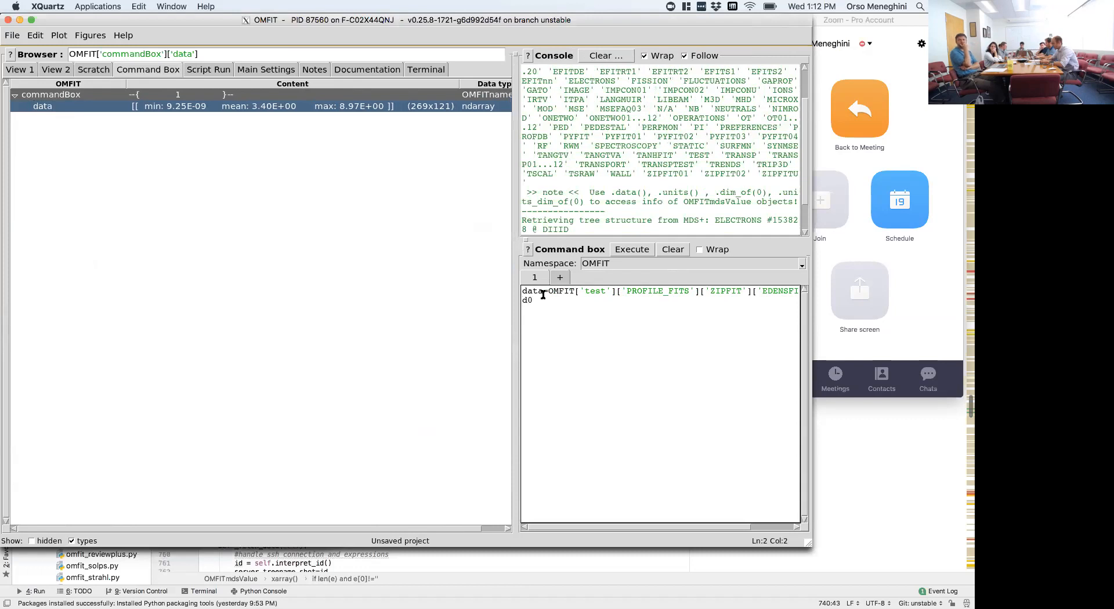
shift+click(549, 291)
key(shift+Left)
key(shift+Left)
key(shift+Left)
key(shift+Left)
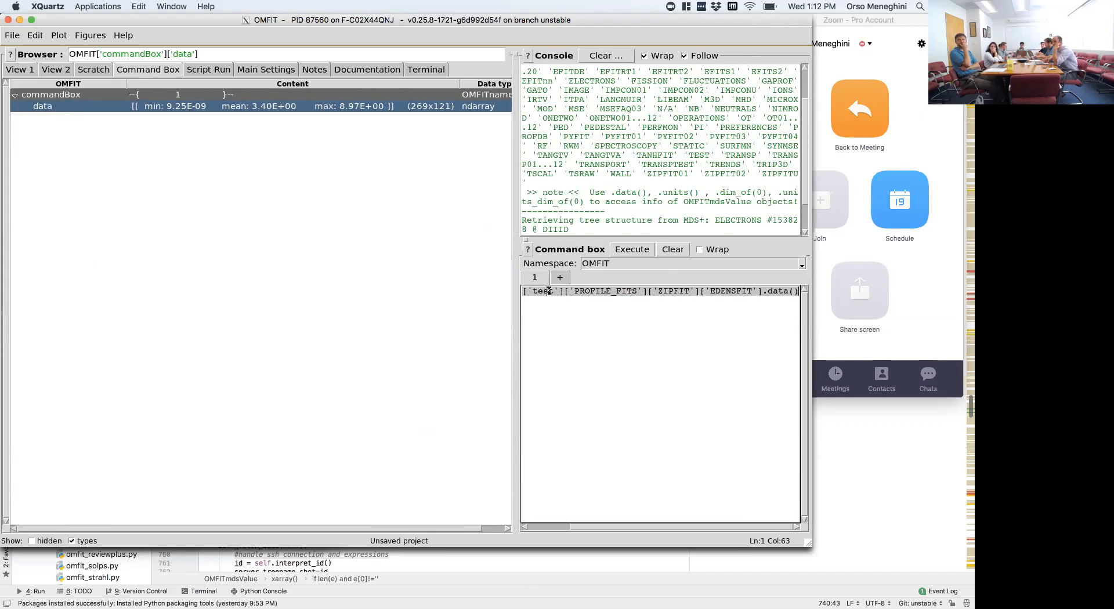
key(ctrl+c)
key(Down)
key(ctrl+v)
key(Left)
key(Left)
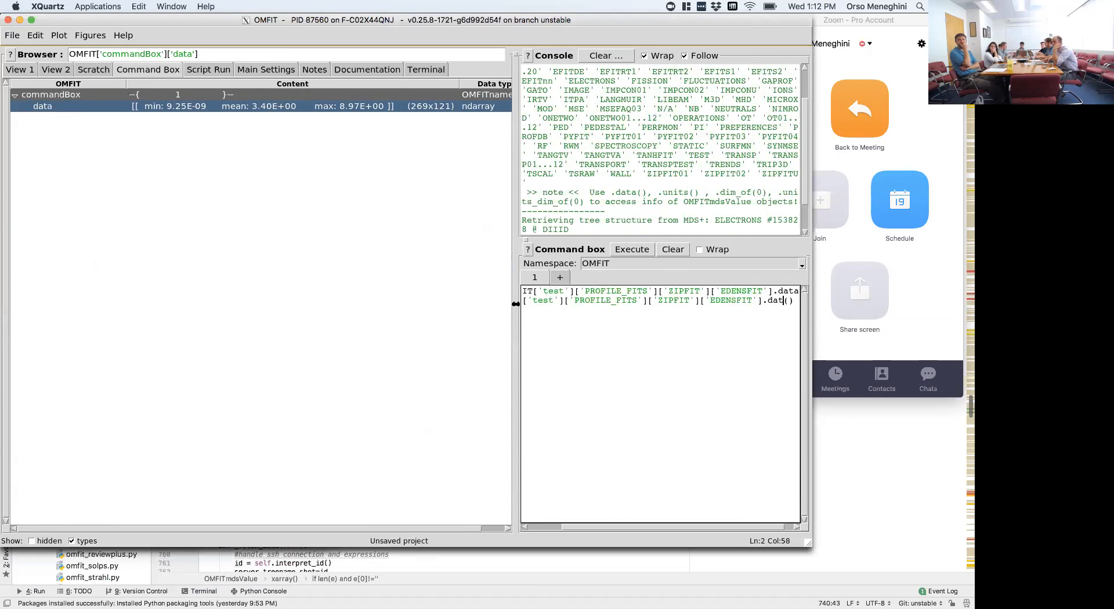
- Enlarge the window and the command area, and change the d0 line's method call to dim_of(0)
drag(810, 546, 972, 607)
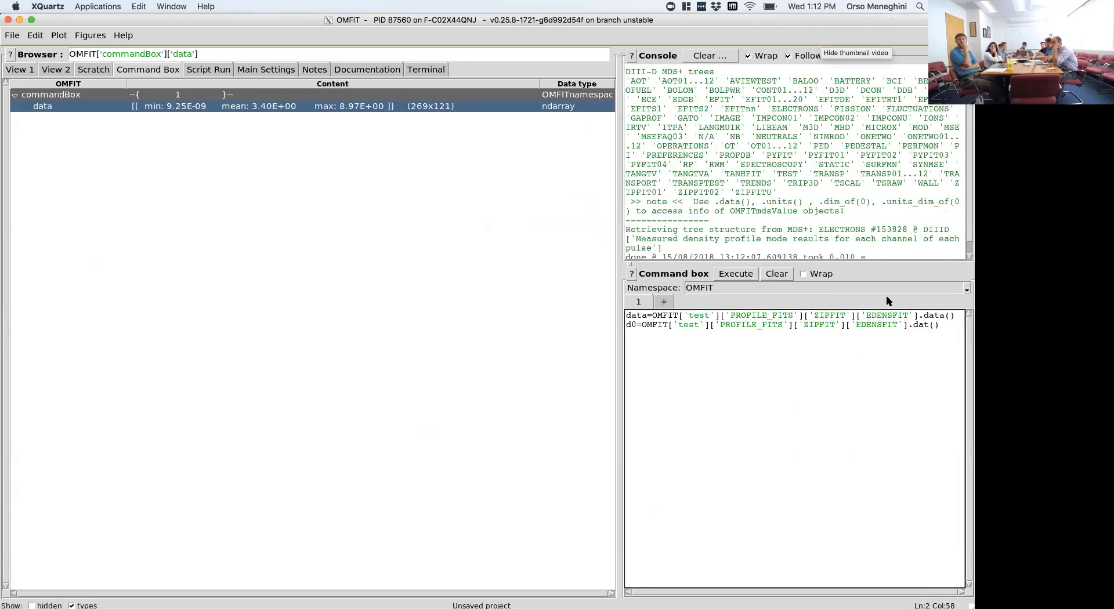
drag(620, 342, 450, 338)
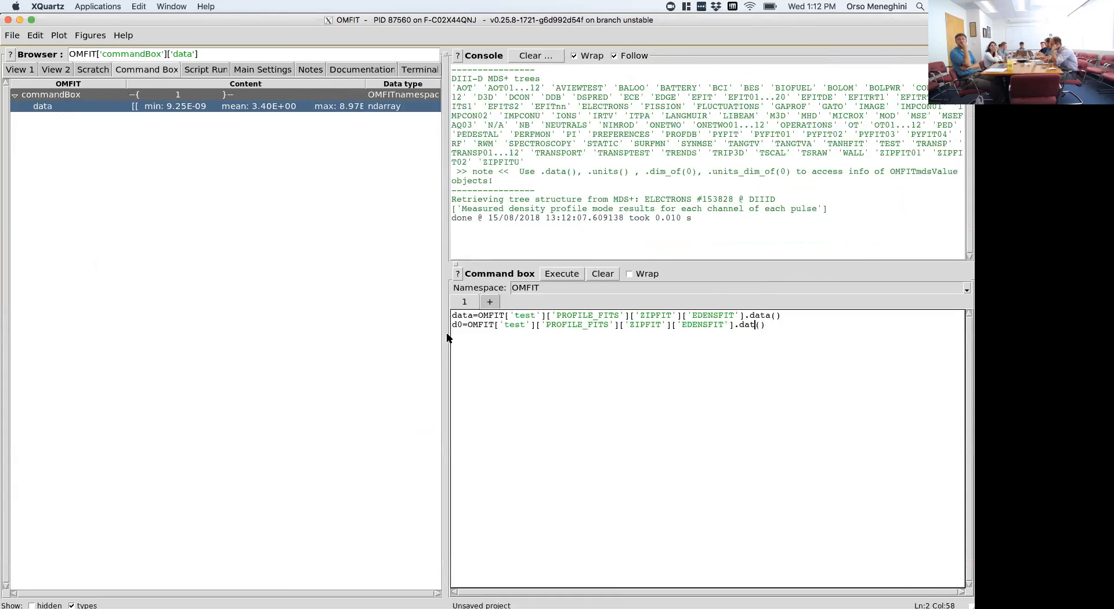
key(BackSpace)
key(BackSpace)
text(im_of()
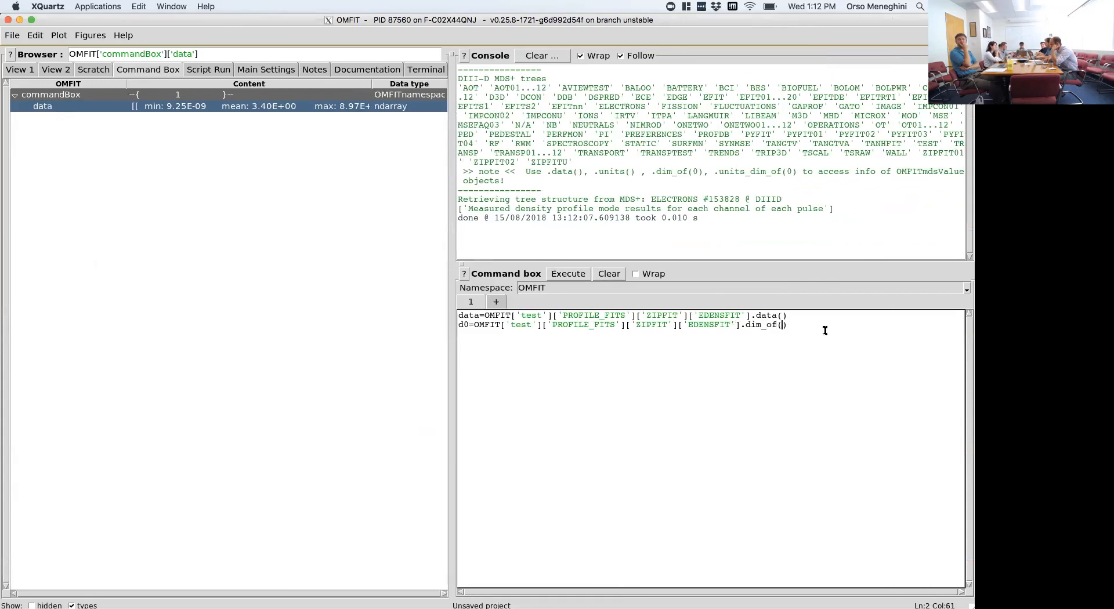
text(0)
key(Down)
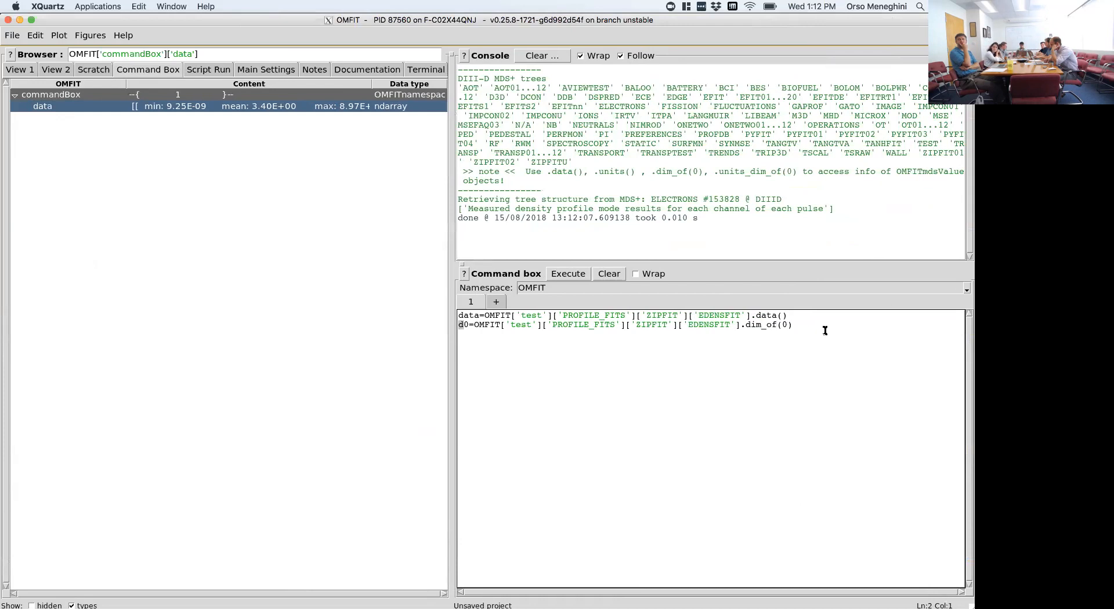
- Duplicate the d0 line as d1 with dim_of(1) and execute the commands
key(Home)
key(shift+End)
key(ctrl+c)
key(End)
key(Return)
key(ctrl+v)
key(Home)
key(Right)
key(Right)
key(BackSpace)
text(1)
key(End)
key(Left)
key(BackSpace)
text(2)
key(ctrl+Return)
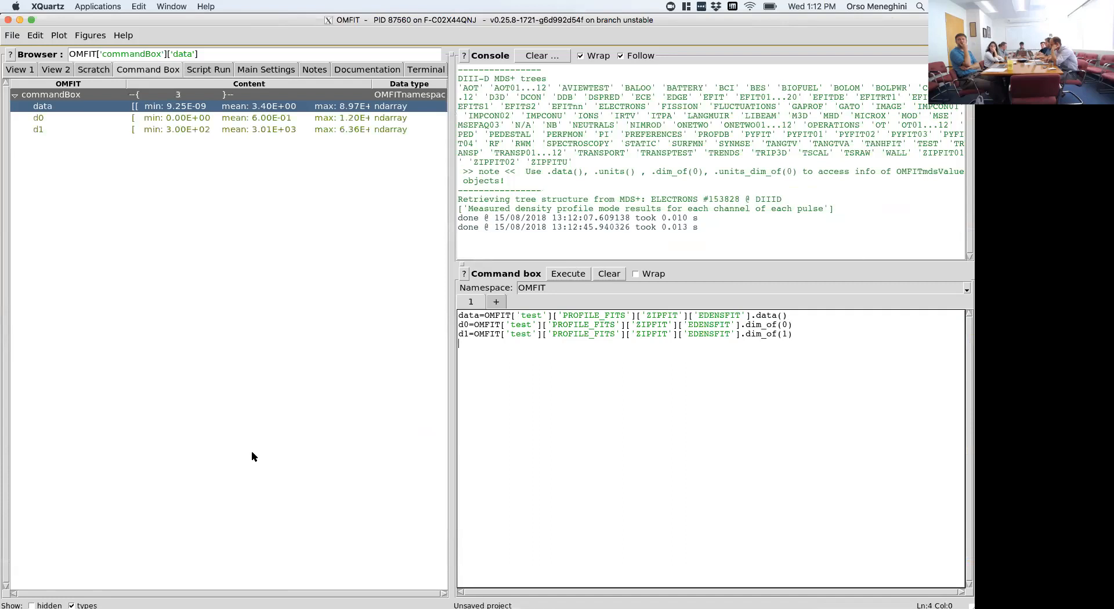
- Hide the data types column, and plot the d0 and d1 arrays one after the other, closing each figure
click(71, 605)
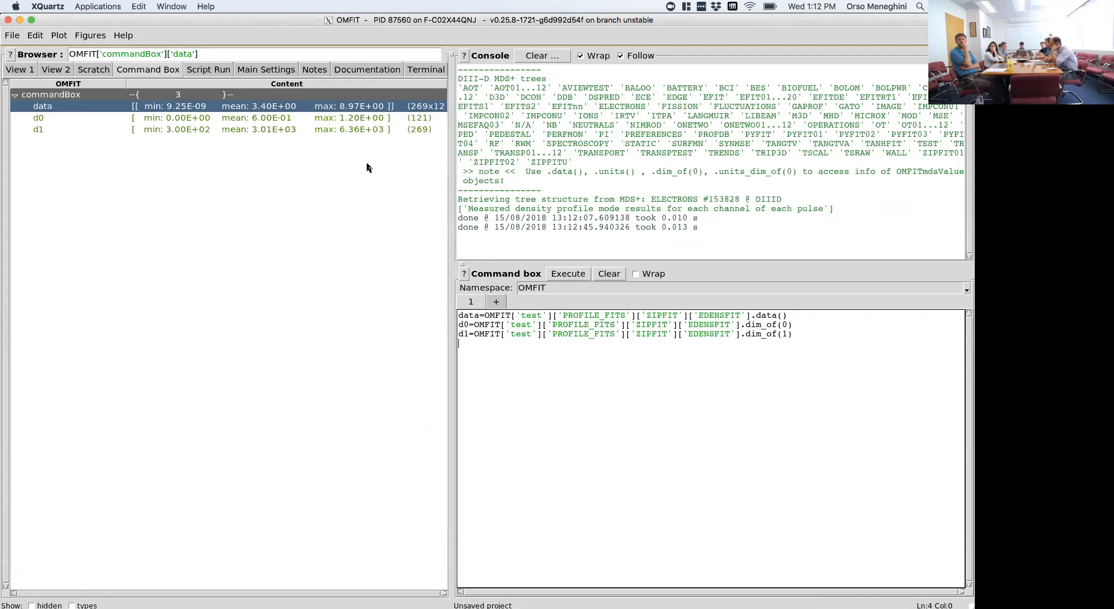
double_click(288, 119)
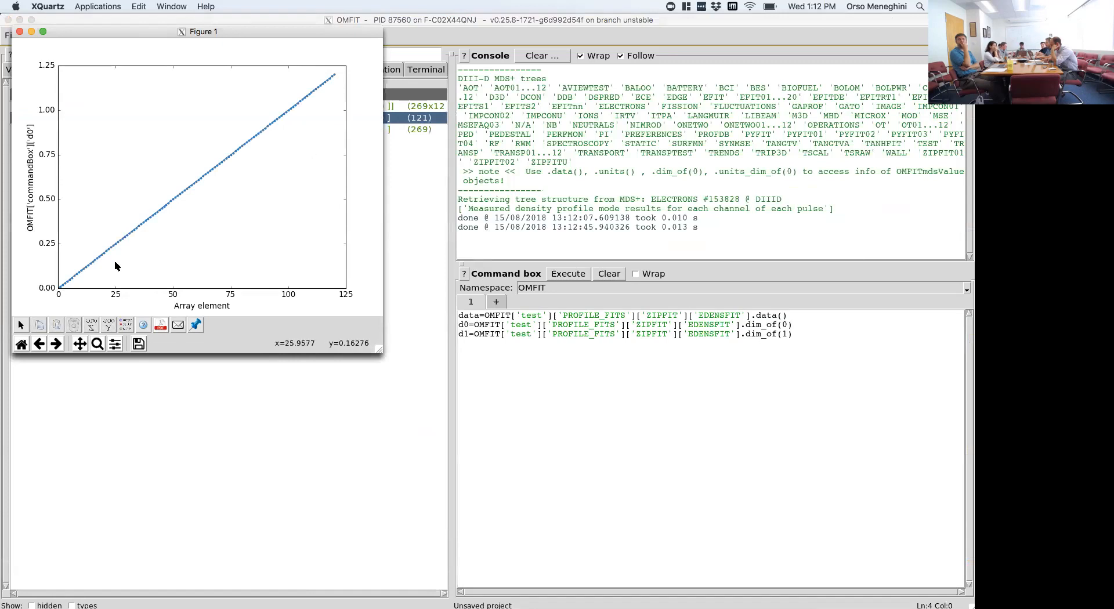
click(19, 32)
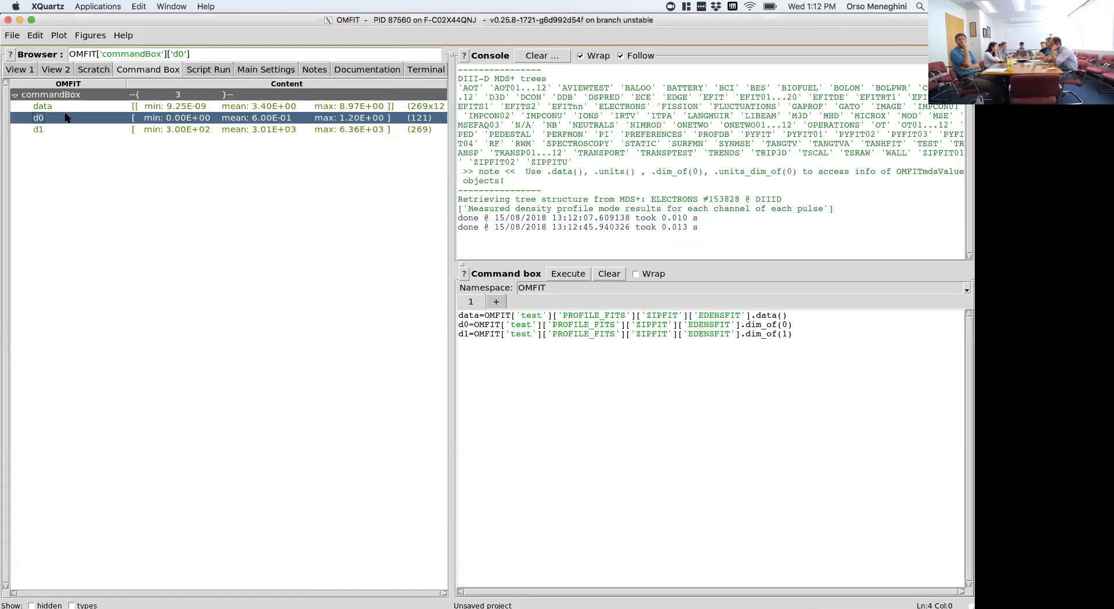
double_click(55, 129)
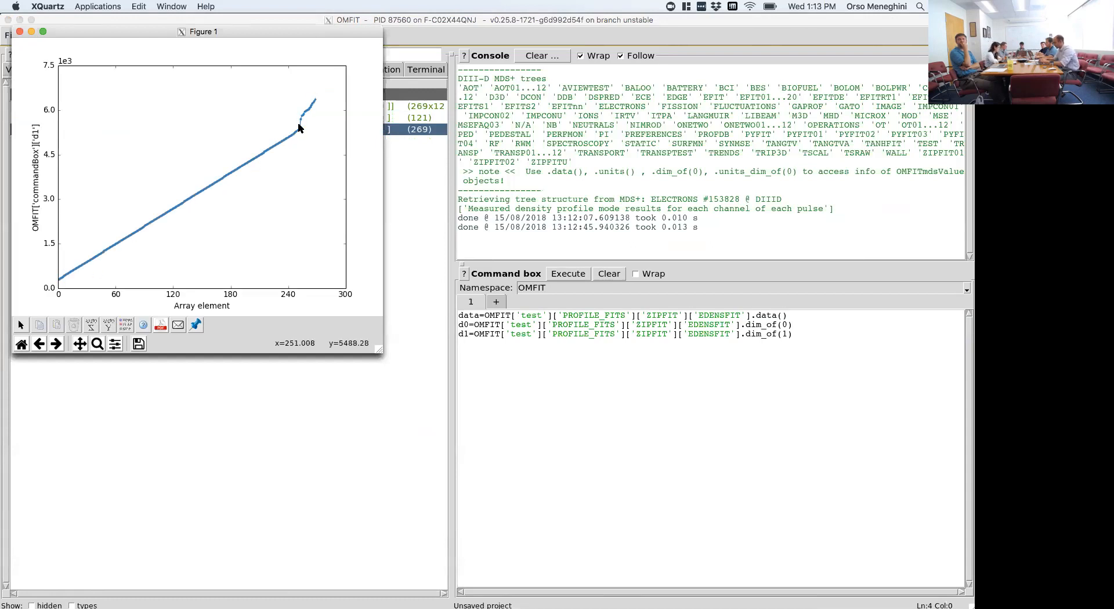
click(19, 31)
- Add a line assigning the EDENSFIT node's .error() to the variable error and execute the commands
click(609, 334)
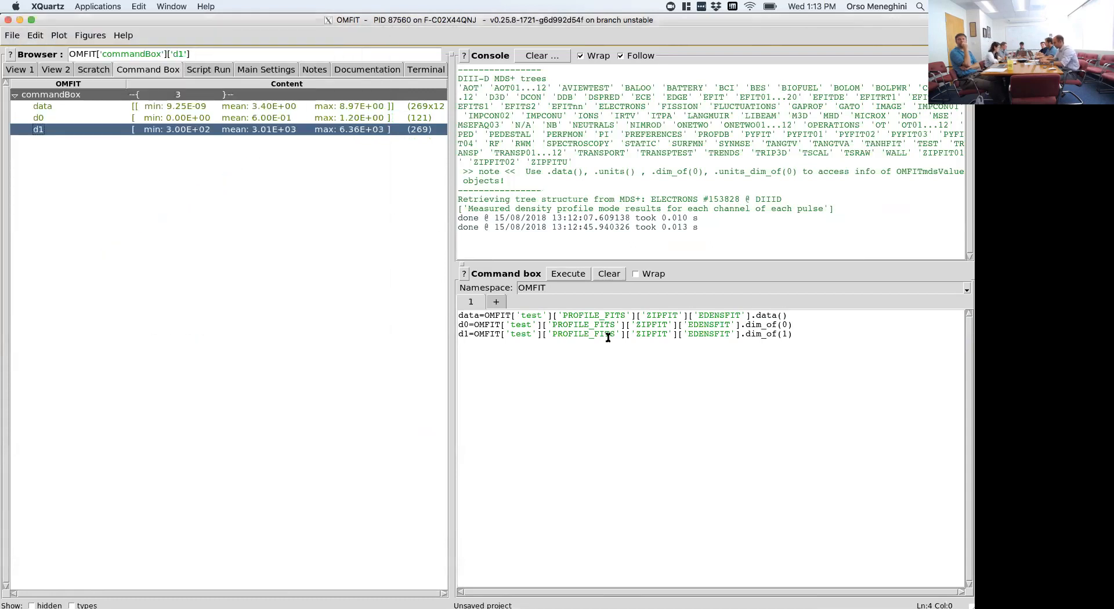
drag(473, 335, 741, 335)
click(844, 356)
key(ctrl+v)
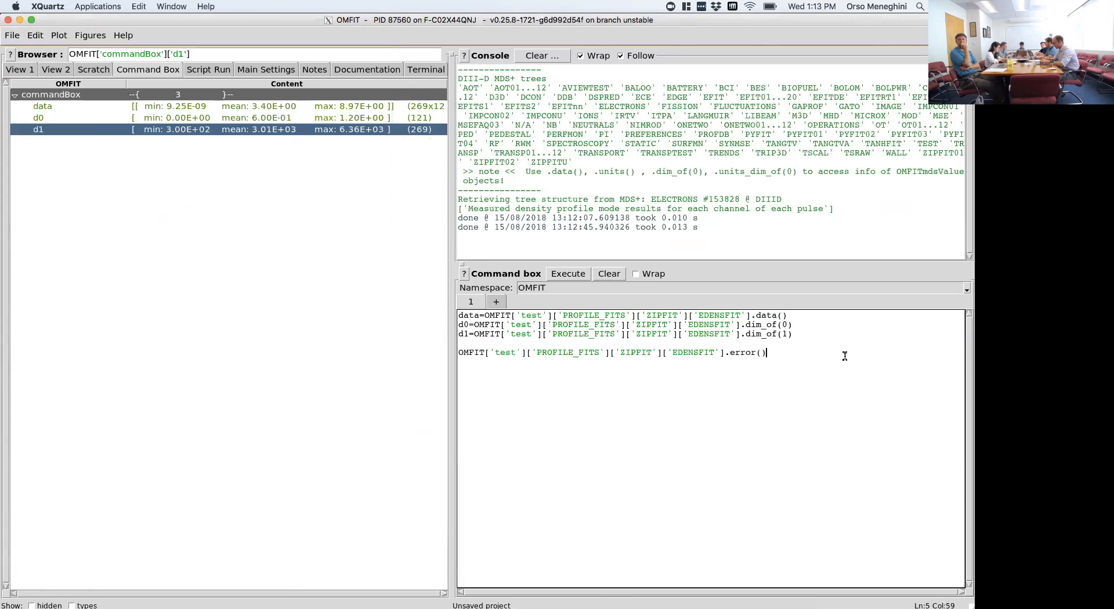
key(Home)
text(e)
text(rror=)
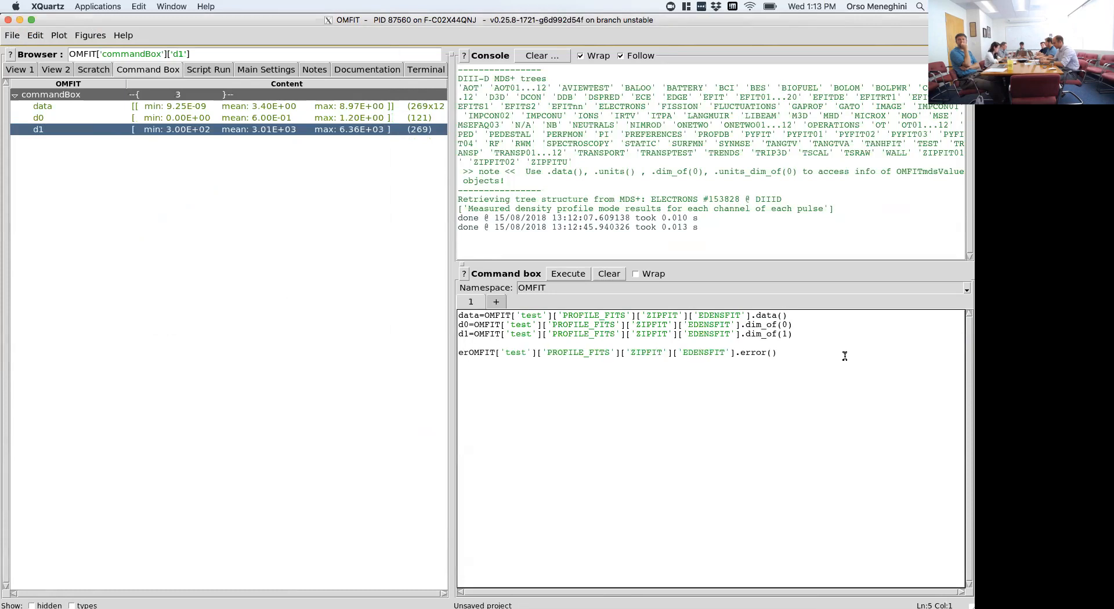
key(ctrl+Return)
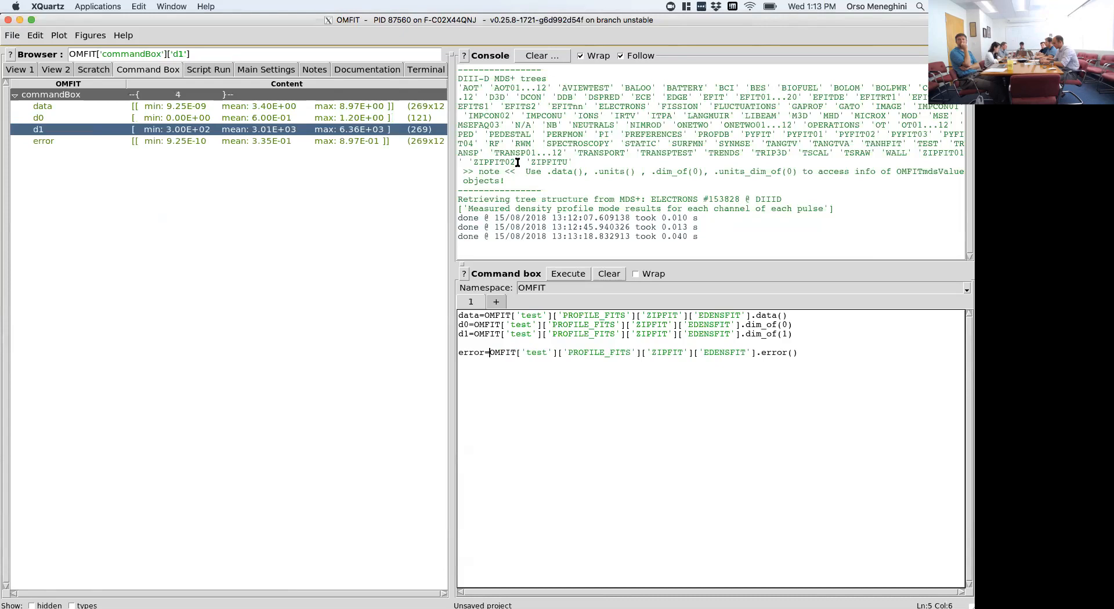
- Plot the error and data arrays in separate figures to compare them, and close both figures
double_click(355, 144)
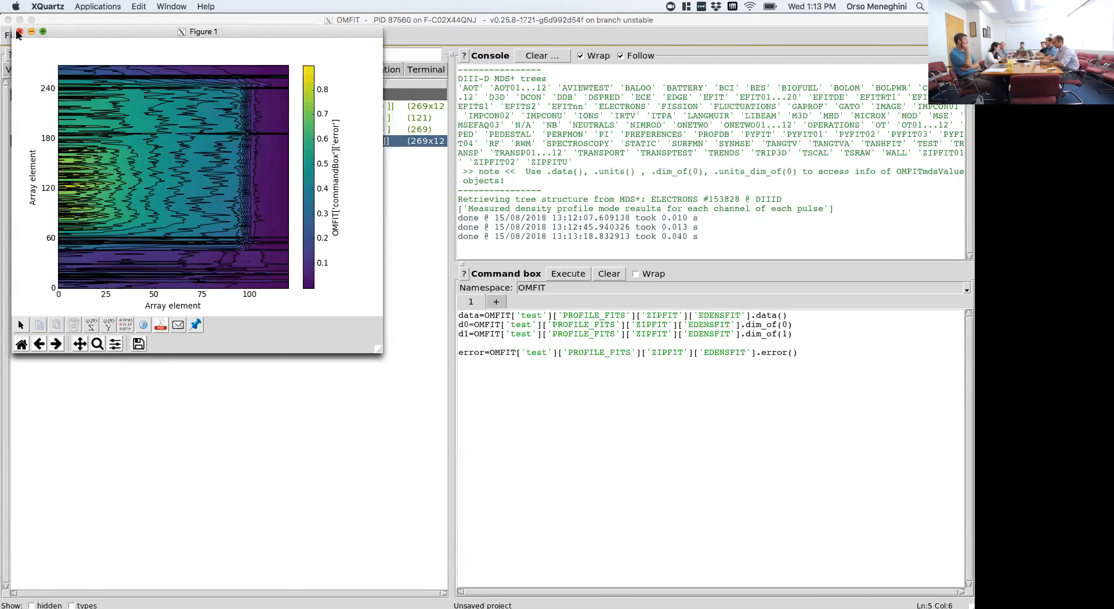
drag(65, 32, 264, 87)
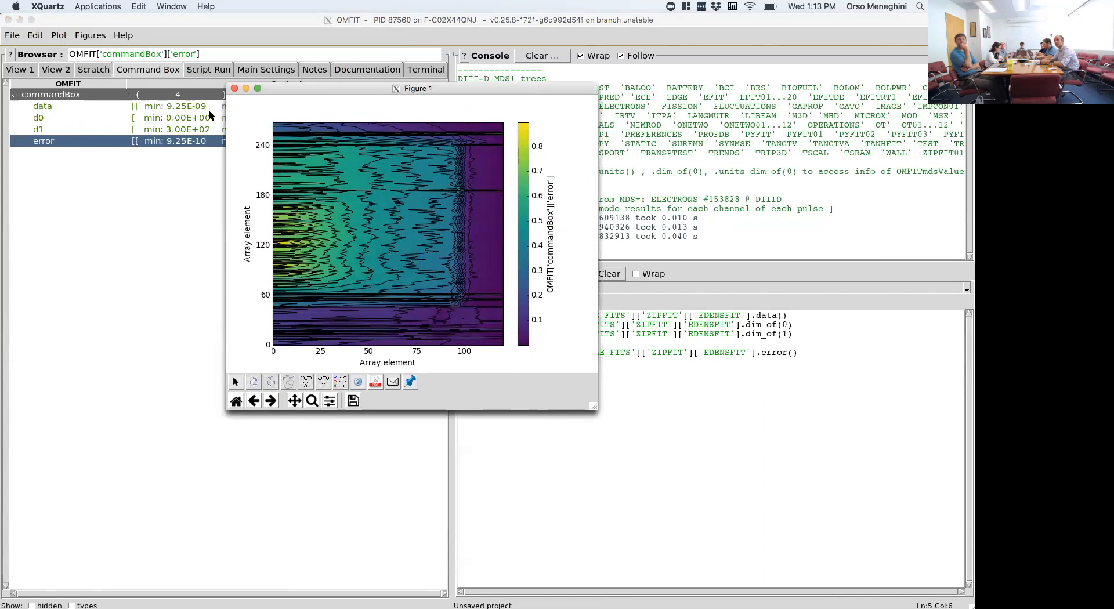
click(158, 109)
double_click(158, 107)
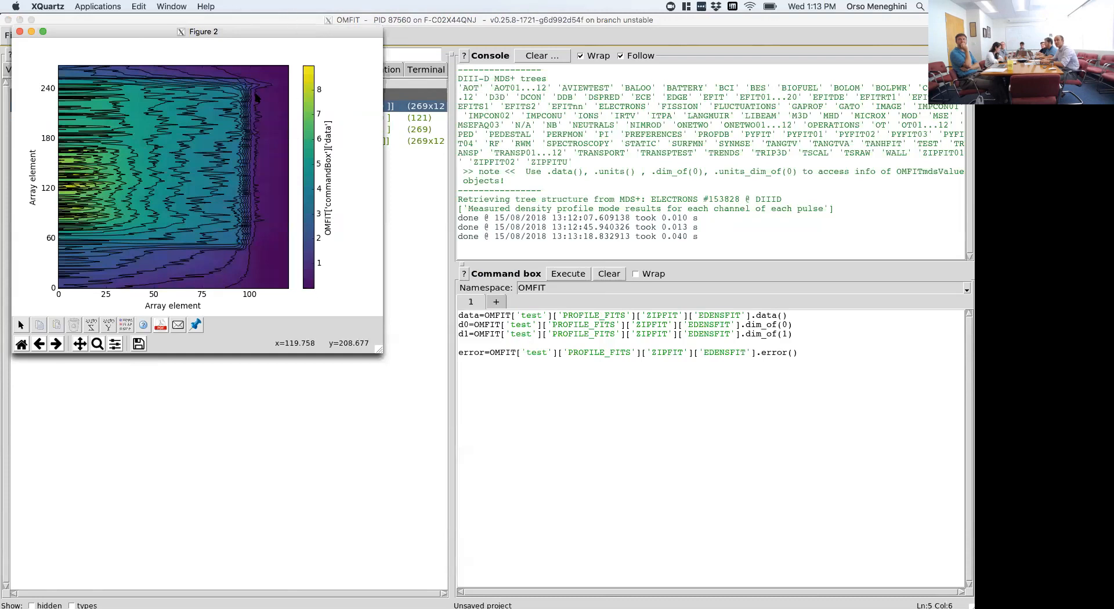
click(20, 32)
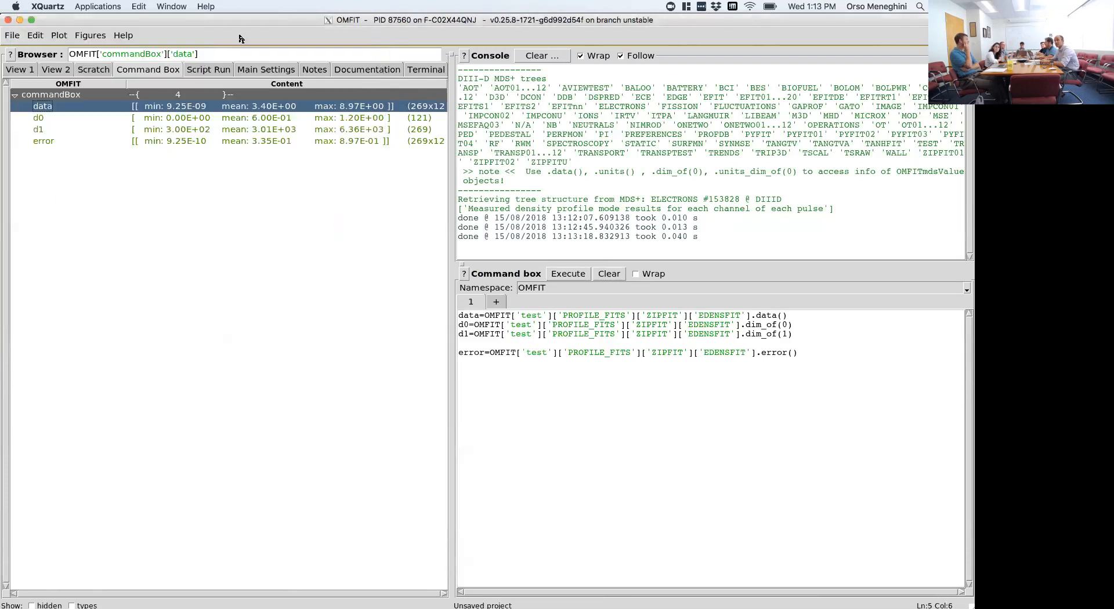
click(164, 7)
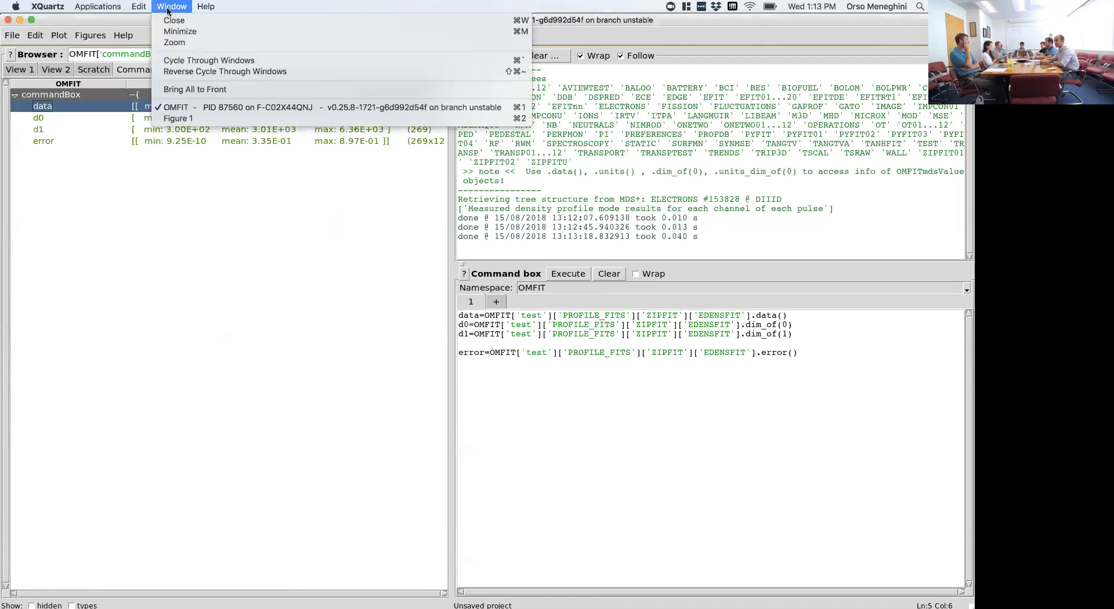
click(178, 118)
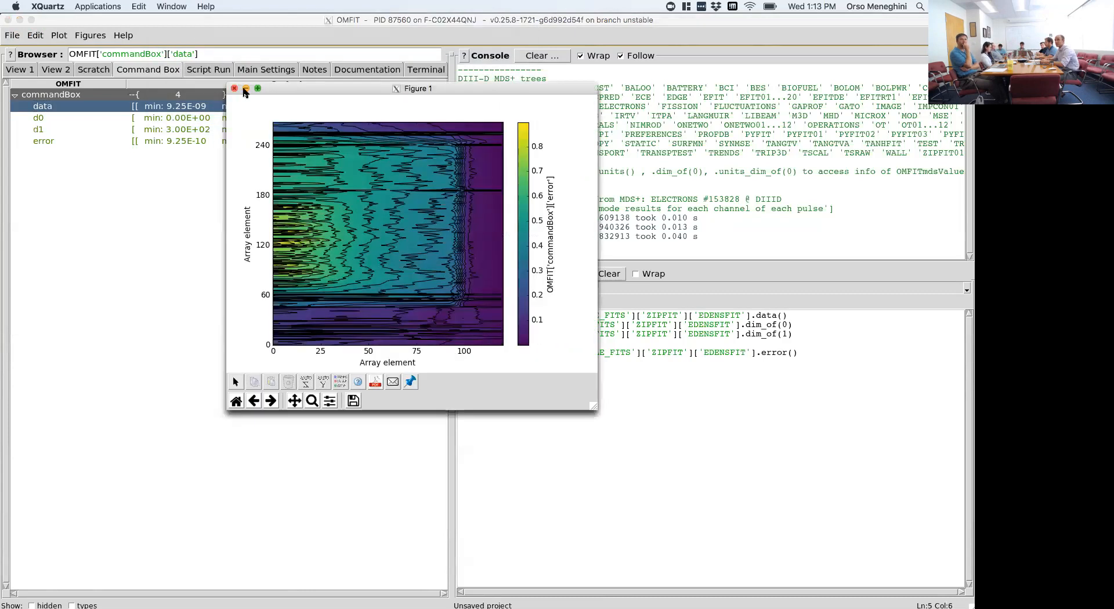
click(234, 89)
- Remove the blank line above the error assignment and start a new line below it
click(561, 381)
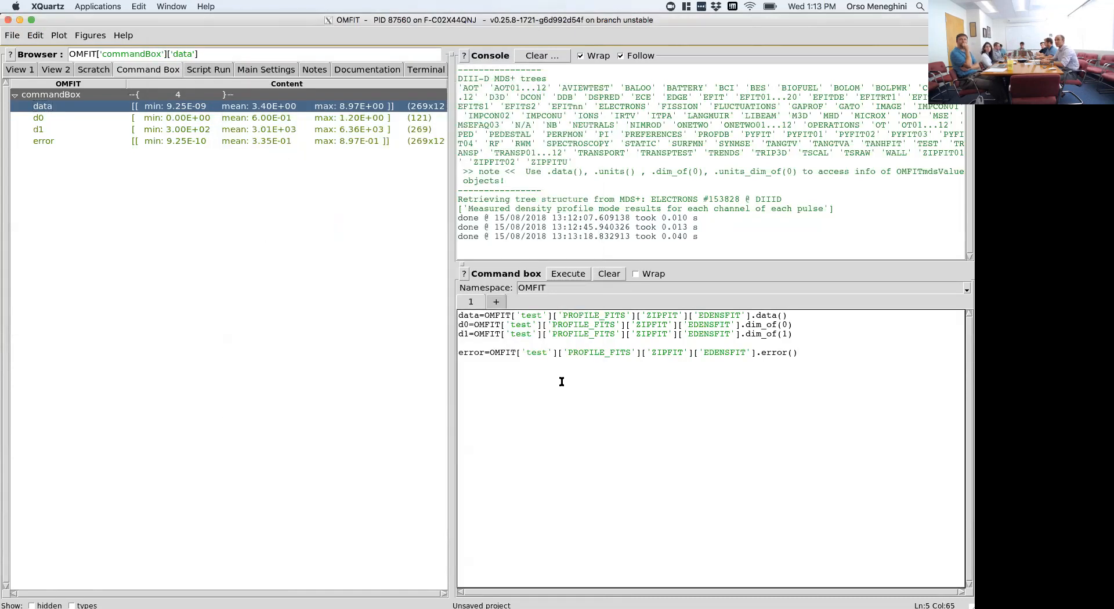
key(Home)
key(BackSpace)
key(End)
key(Return)
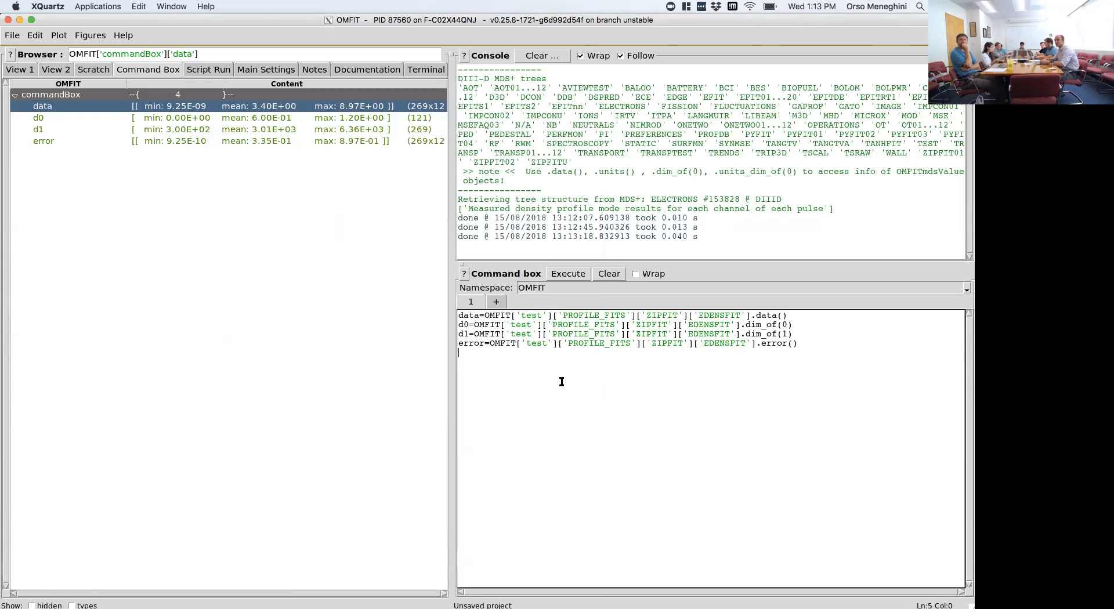
- Assign the EDENSFIT node's .units() to the variable units and execute the commands
drag(495, 343, 755, 343)
click(706, 390)
text(units=)
key(ctrl+v)
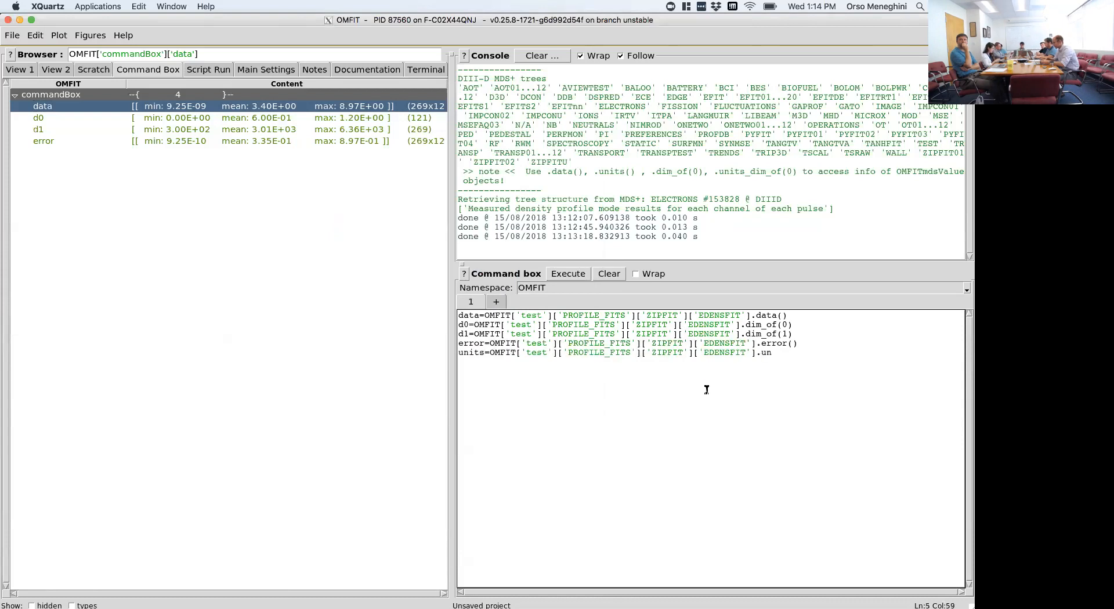
key(ctrl+Return)
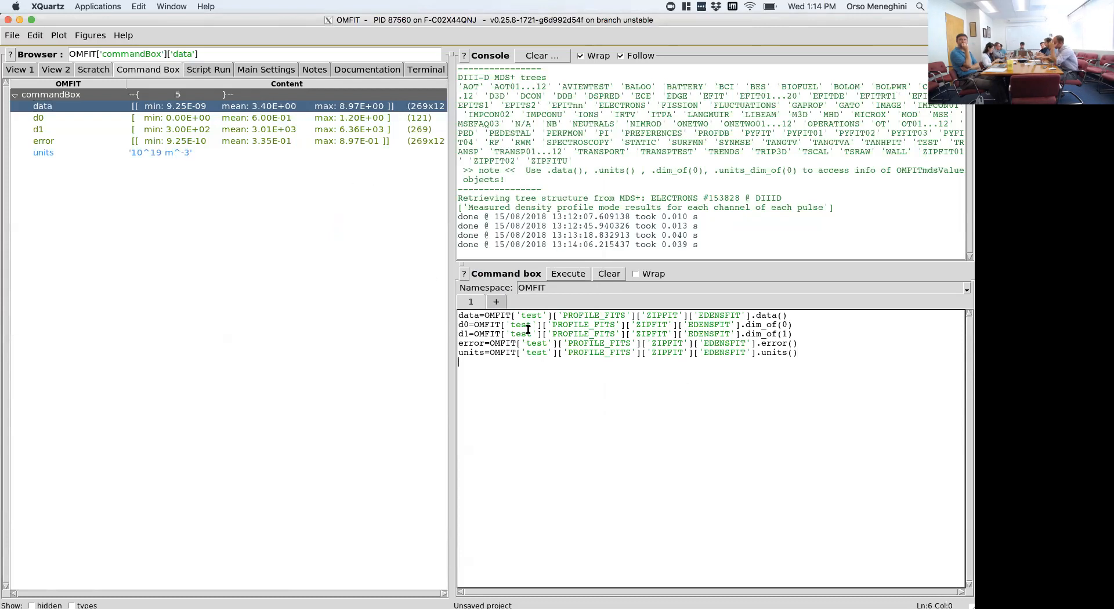
- Add a line assigning the EDENSFIT node's .units_dim_of(0) to the variable units_d0 and execute the commands
key(shift+Up)
key(Right)
key(Return)
key(ctrl+v)
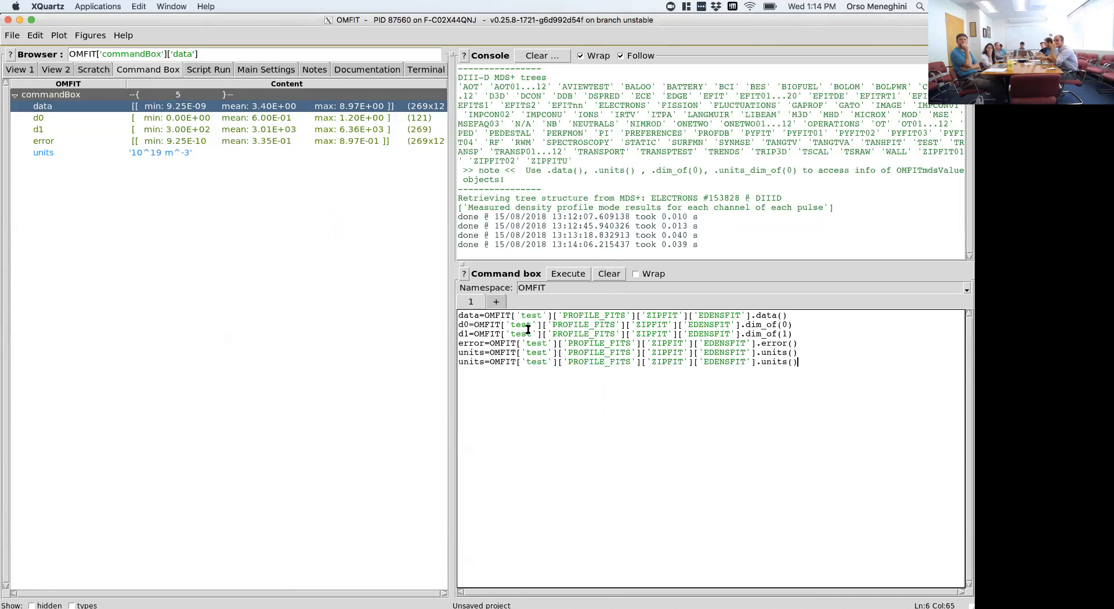
click(484, 362)
text(_d0)
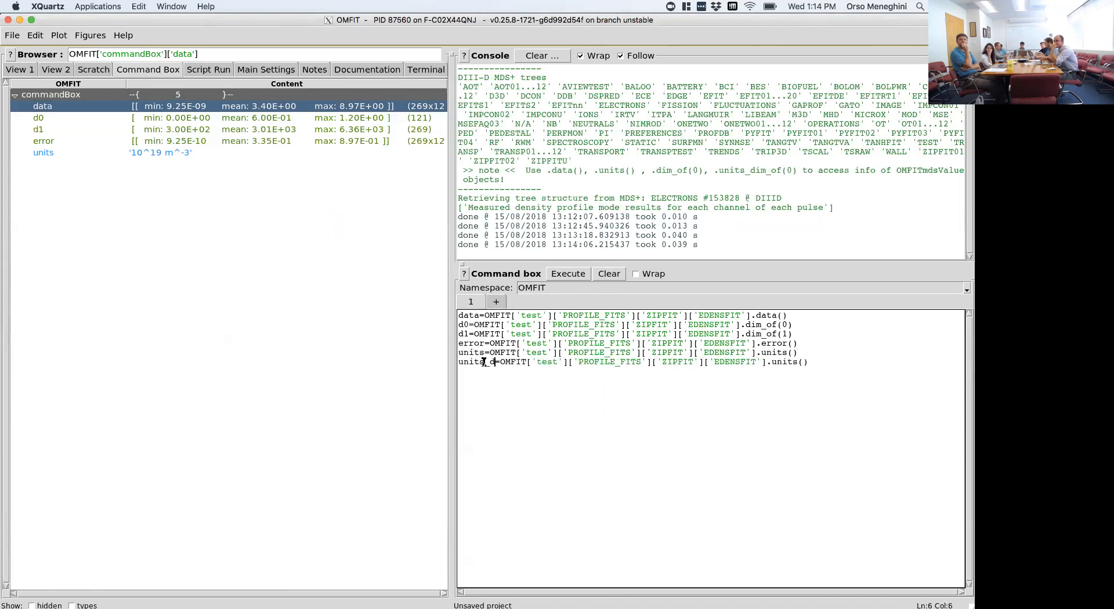
key(End)
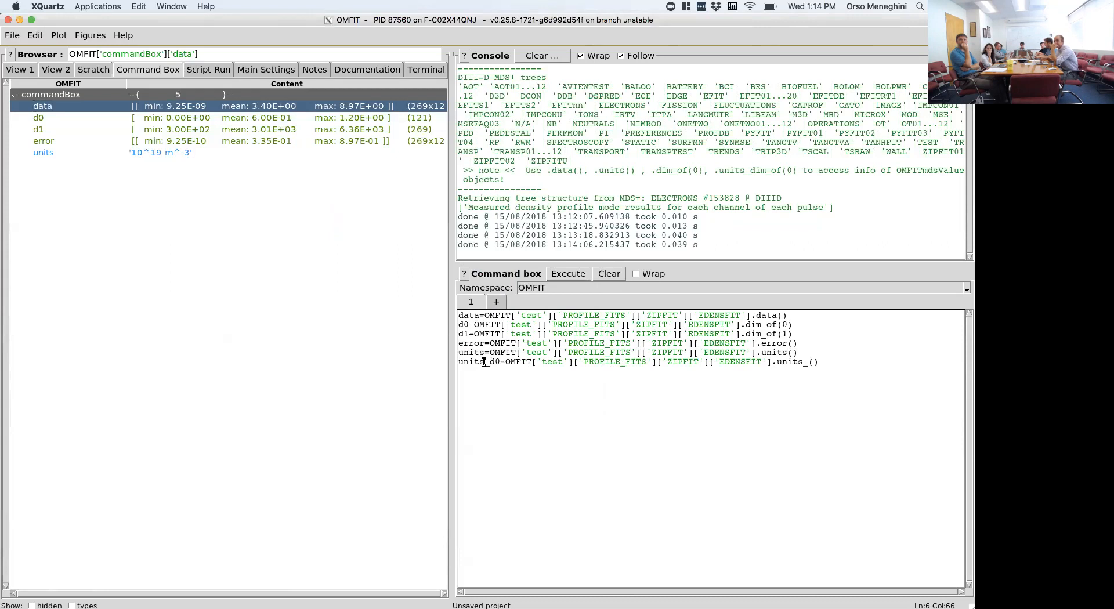
text(_dim_of(0)
key(ctrl+Return)
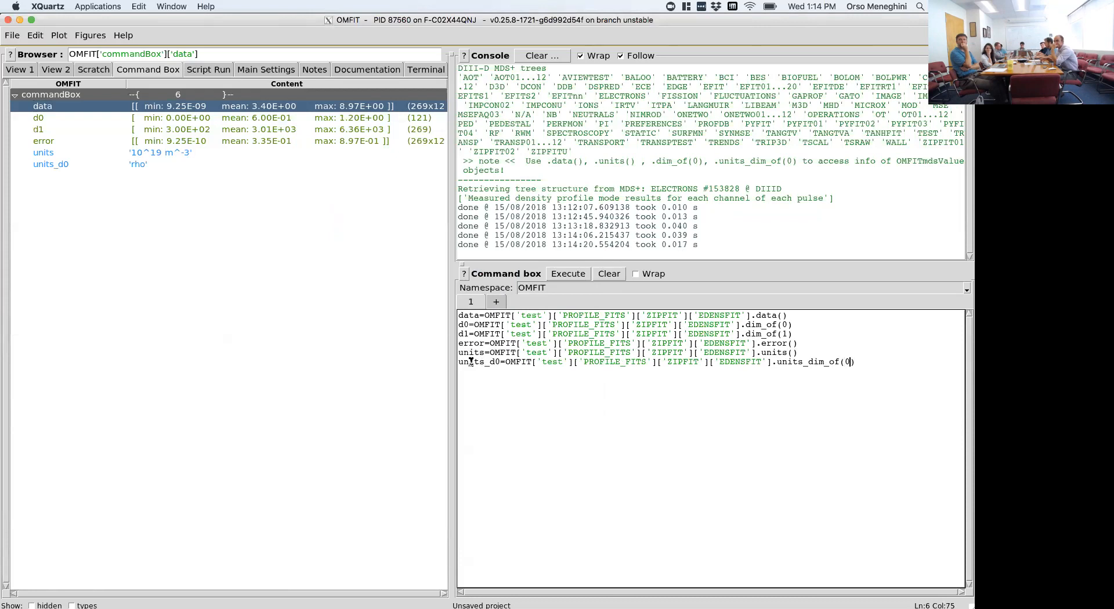
- Duplicate the units_d0 assignment onto a new line below it
click(498, 360)
key(BackSpace)
text(1)
triple_click(497, 359)
key(Right)
key(Return)
text(units_d0=OMFIT['test']['PROFILE_FITS']['ZIPFIT']['EDENSFIT'].units_dim_of(0))
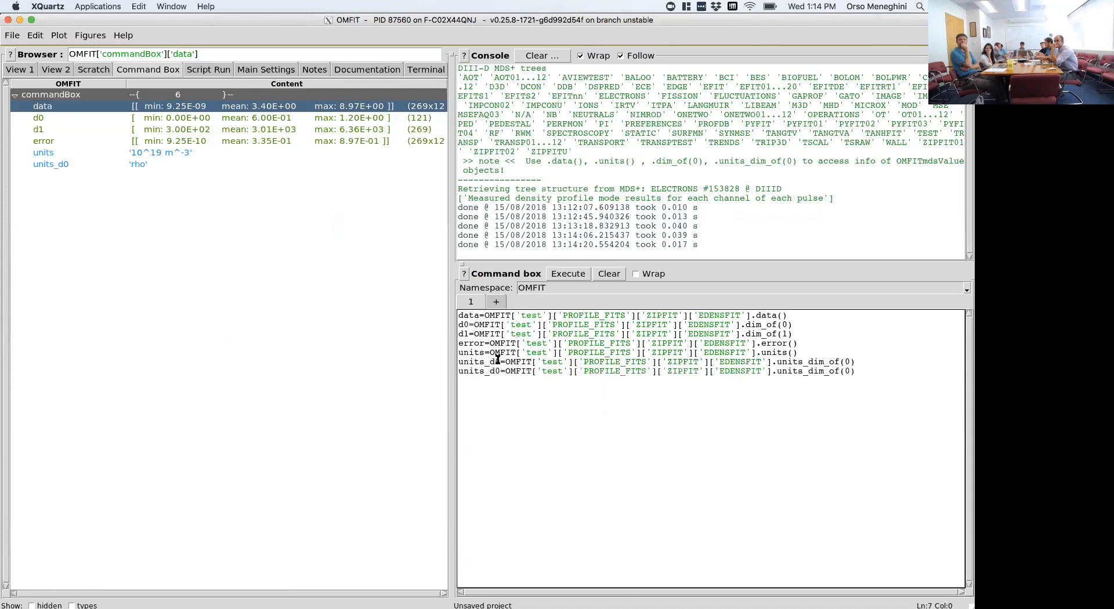
- Change the duplicated line to assign .units_dim_of(1) to units_d1 and execute the commands
click(500, 370)
key(BackSpace)
text(1)
click(848, 372)
key(BackSpace)
text(1)
key(ctrl+Return)
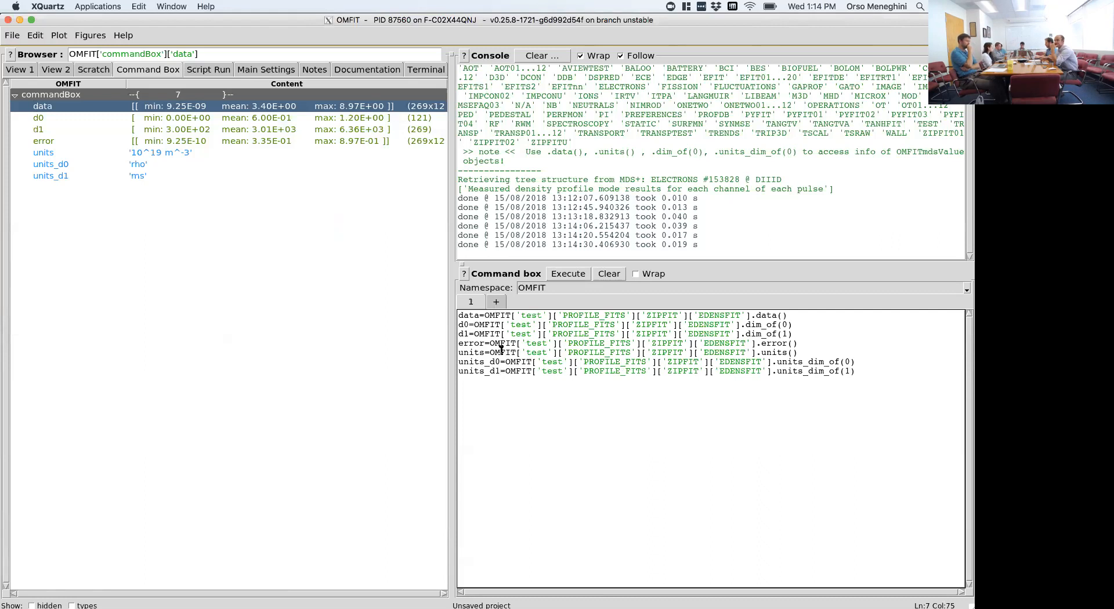
- In a second command box, assign the EDENSFIT node's .xarray() to the variable xdata and execute it
drag(506, 370, 771, 372)
key(ctrl+c)
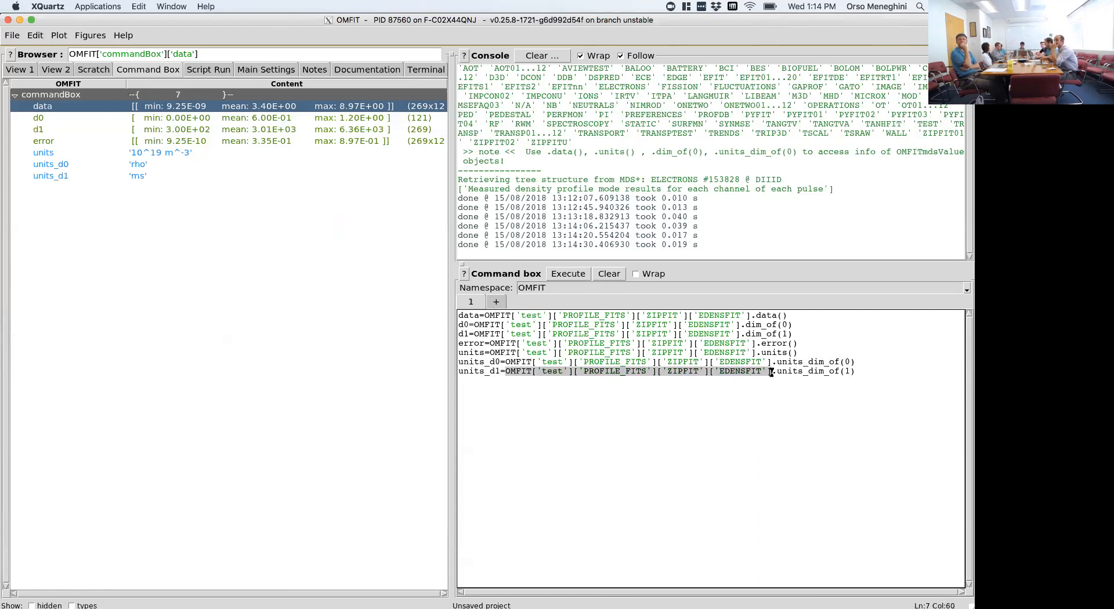
click(498, 302)
click(495, 347)
key(ctrl+v)
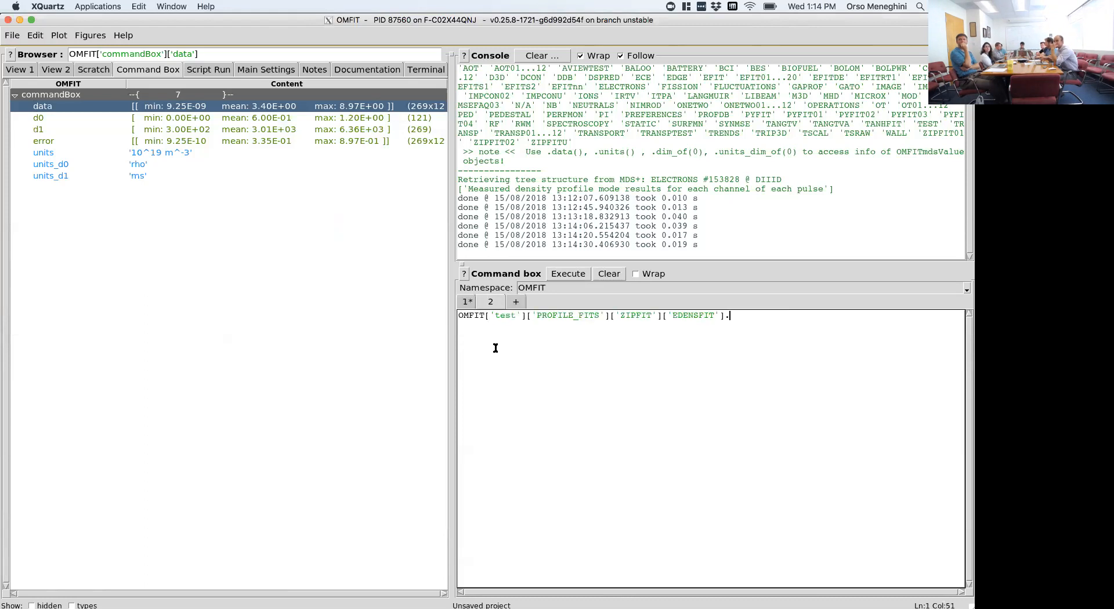
text(.xarray())
key(Home)
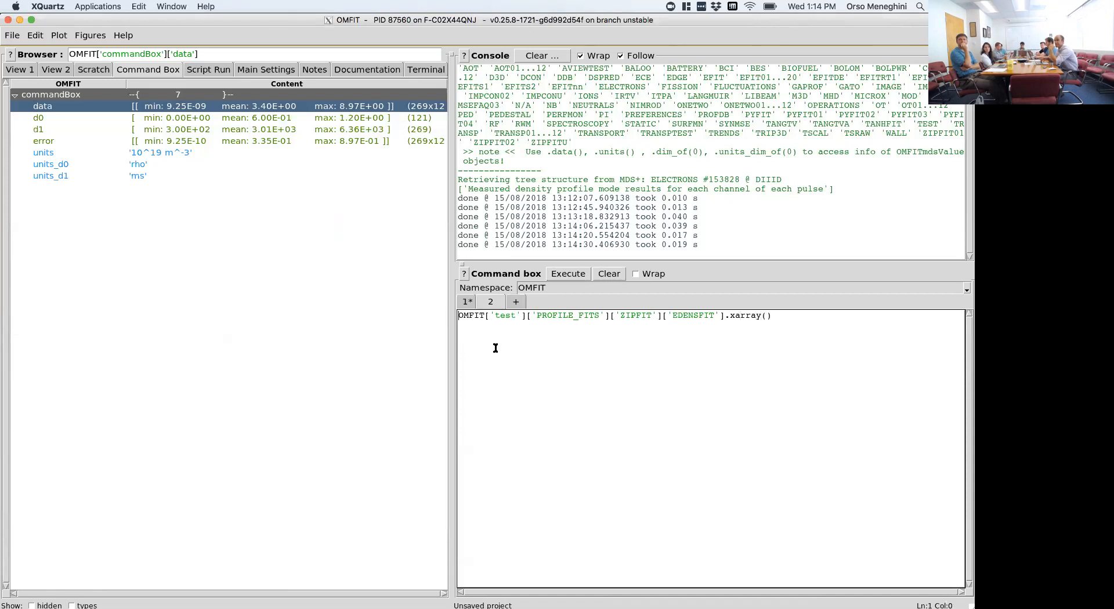
text(xdata=)
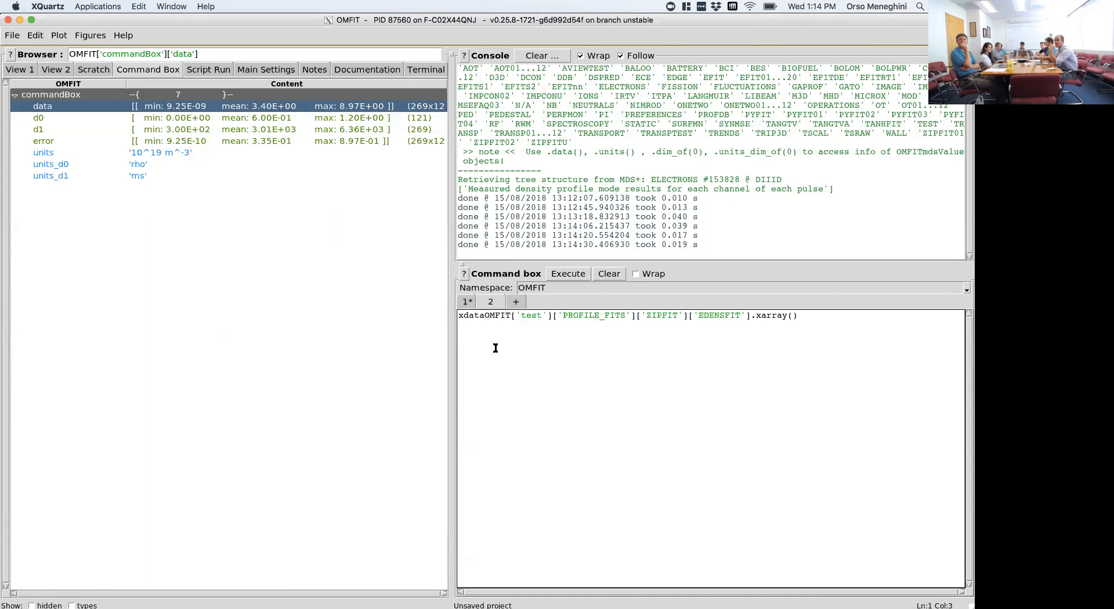
key(ctrl+Return)
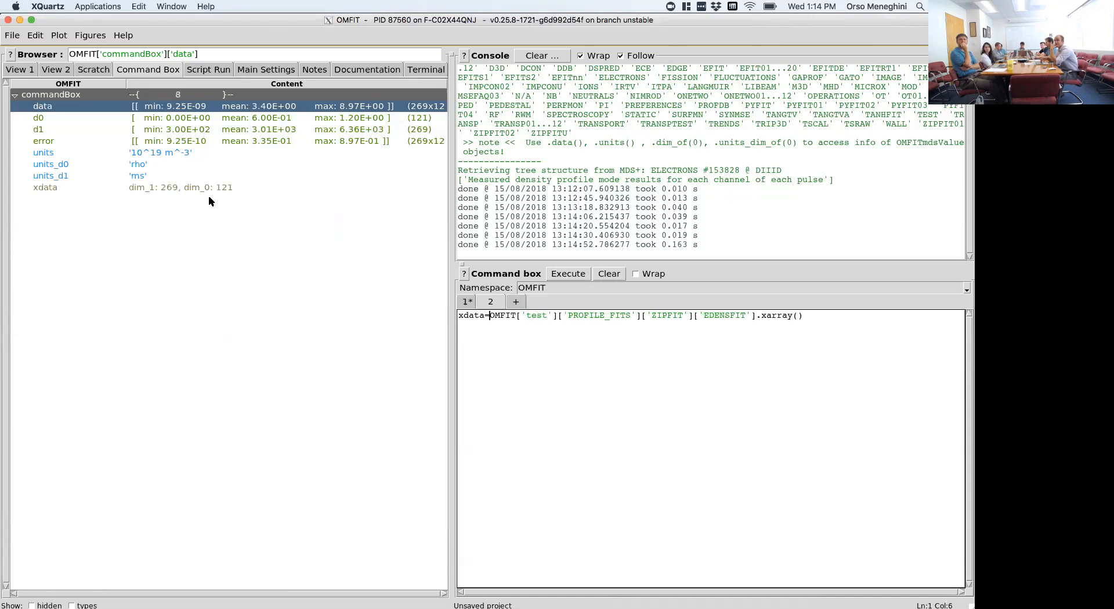
- Plot the xdata array from the command box variables and close the figure
click(199, 187)
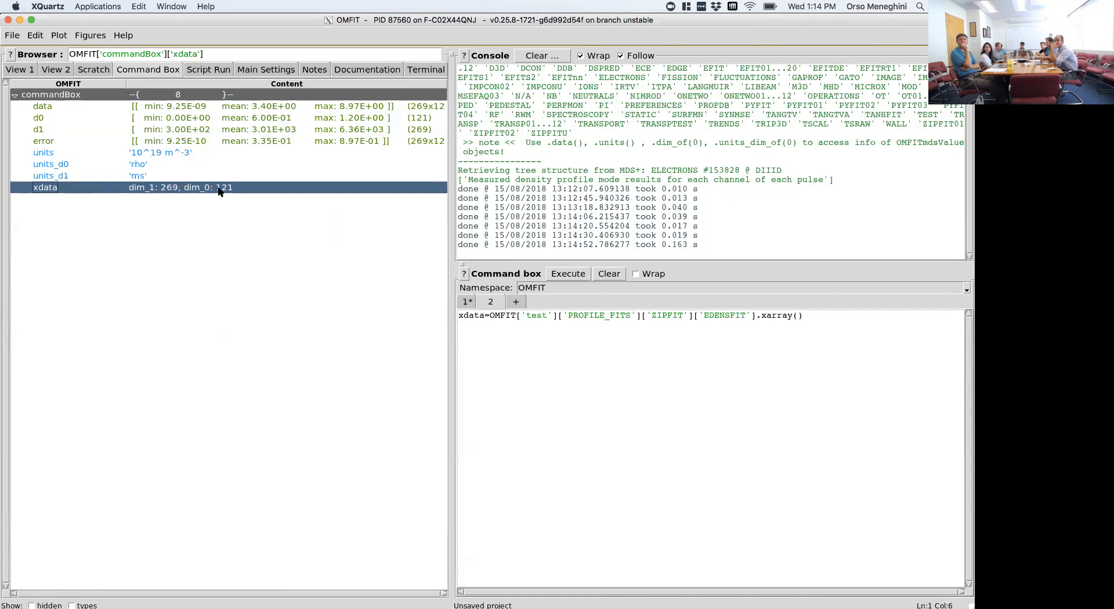
double_click(174, 189)
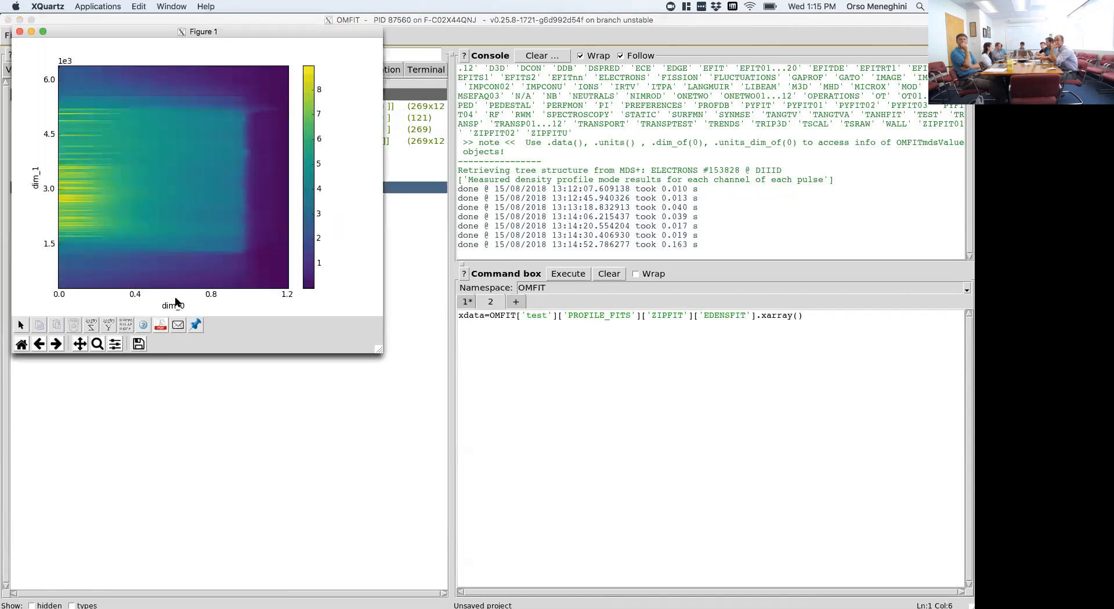
click(19, 33)
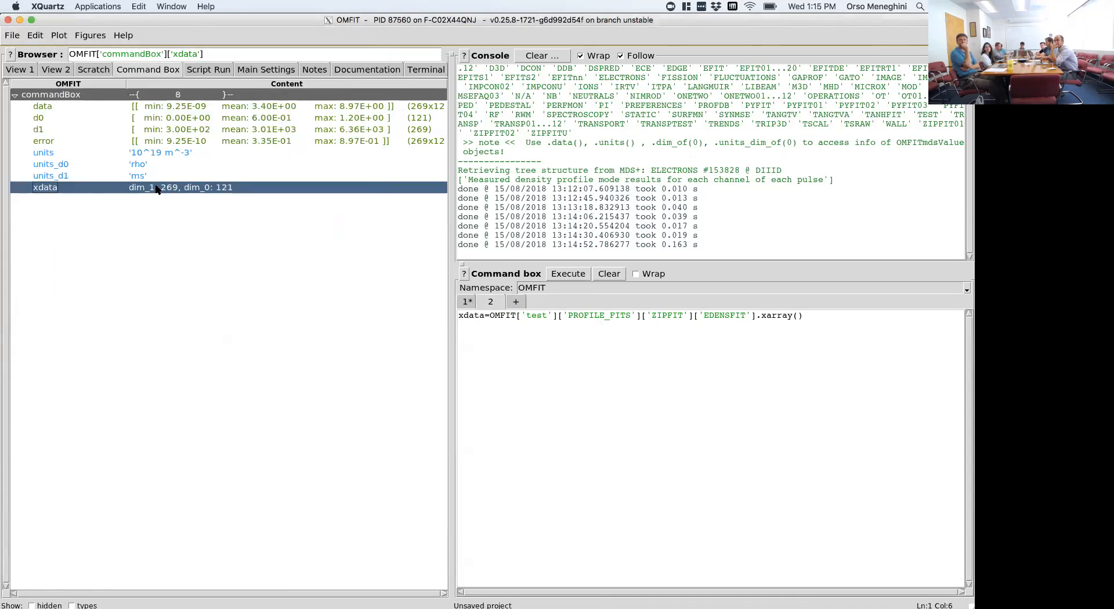
- Add print(xdata.values[:10]) below the xdata assignment, execute it and highlight one value with its uncertainty in the console output
click(512, 325)
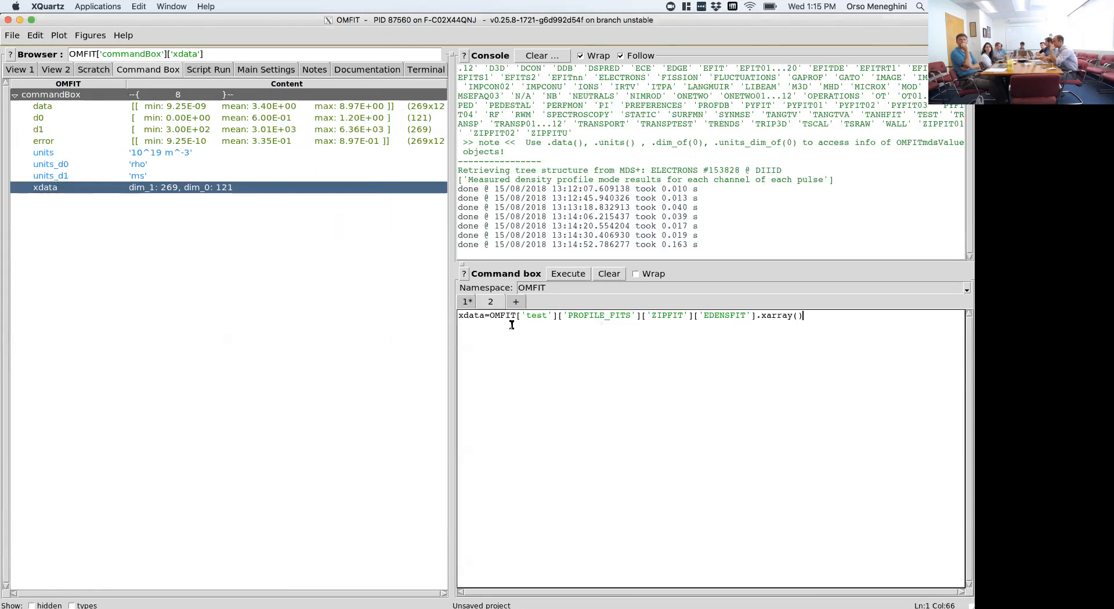
key(Return)
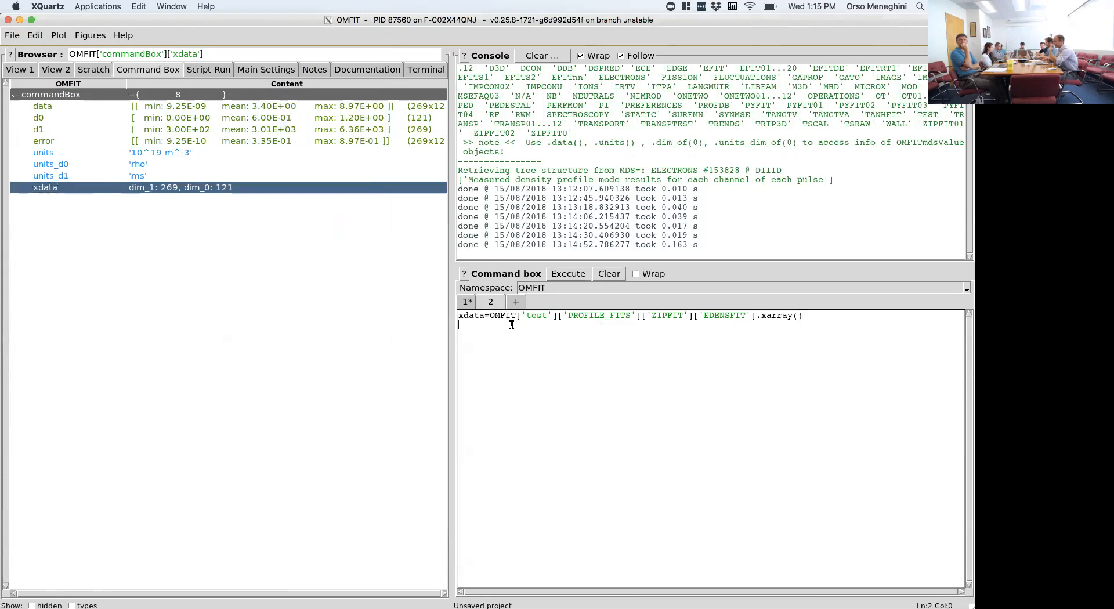
text(print)
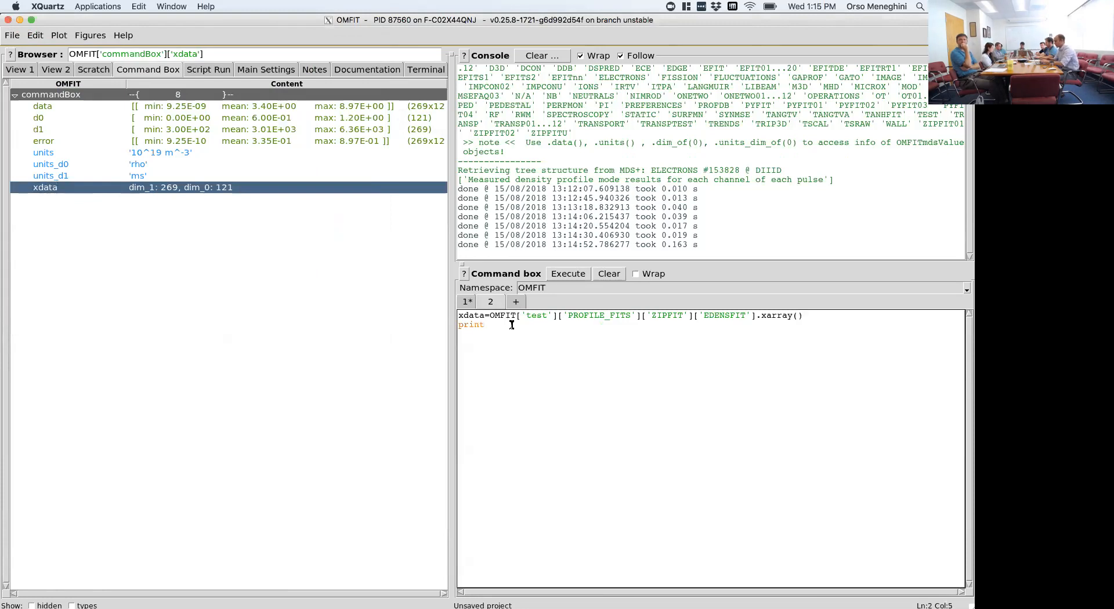
text(()xdata.values[:10)
key(ctrl+Return)
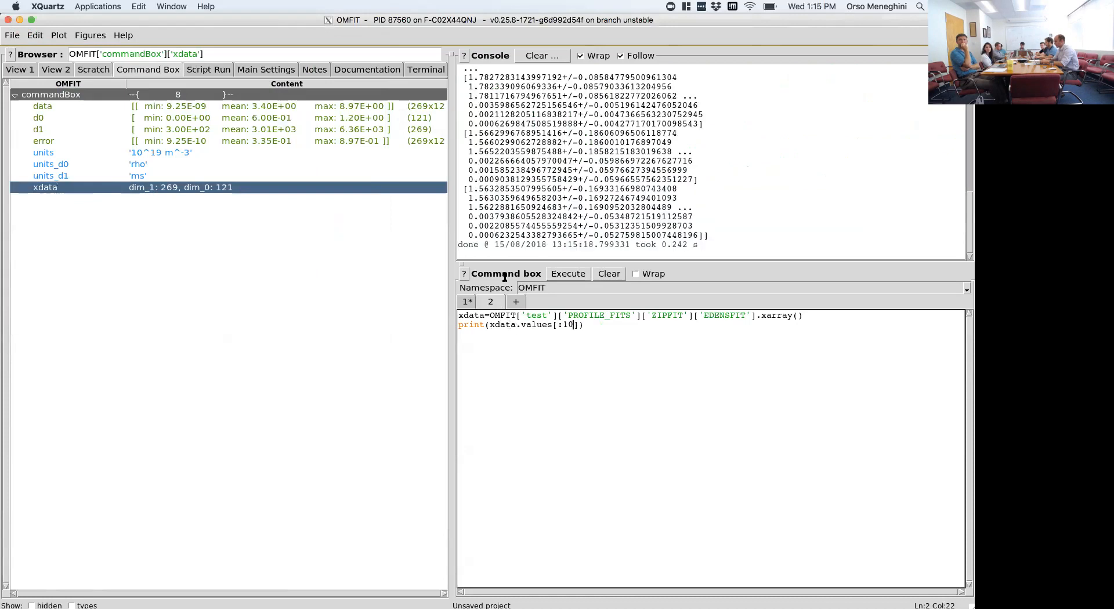
drag(468, 189, 685, 189)
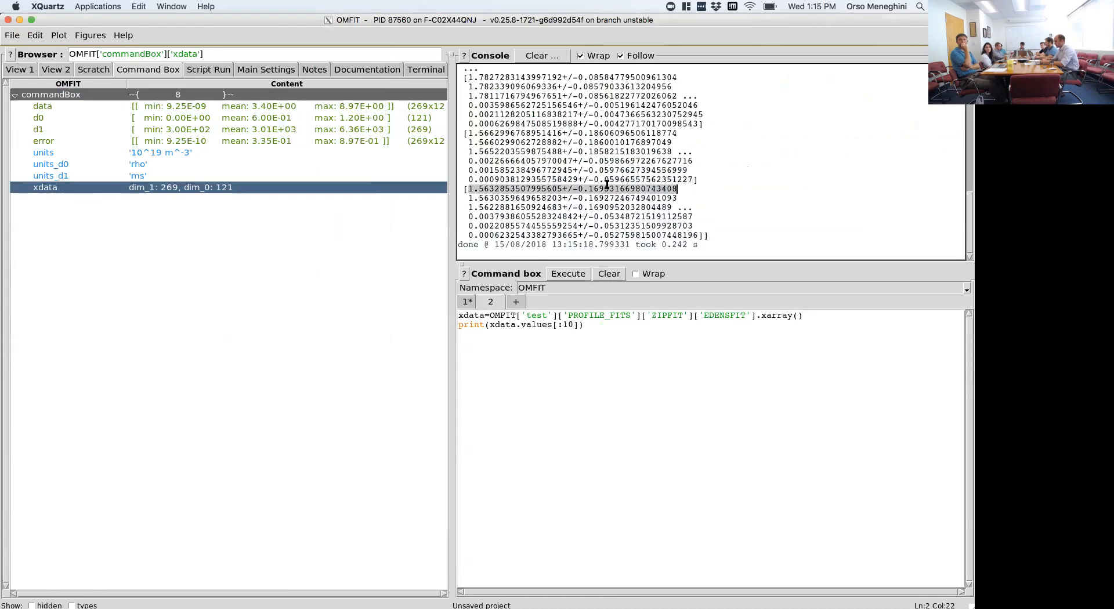
click(574, 189)
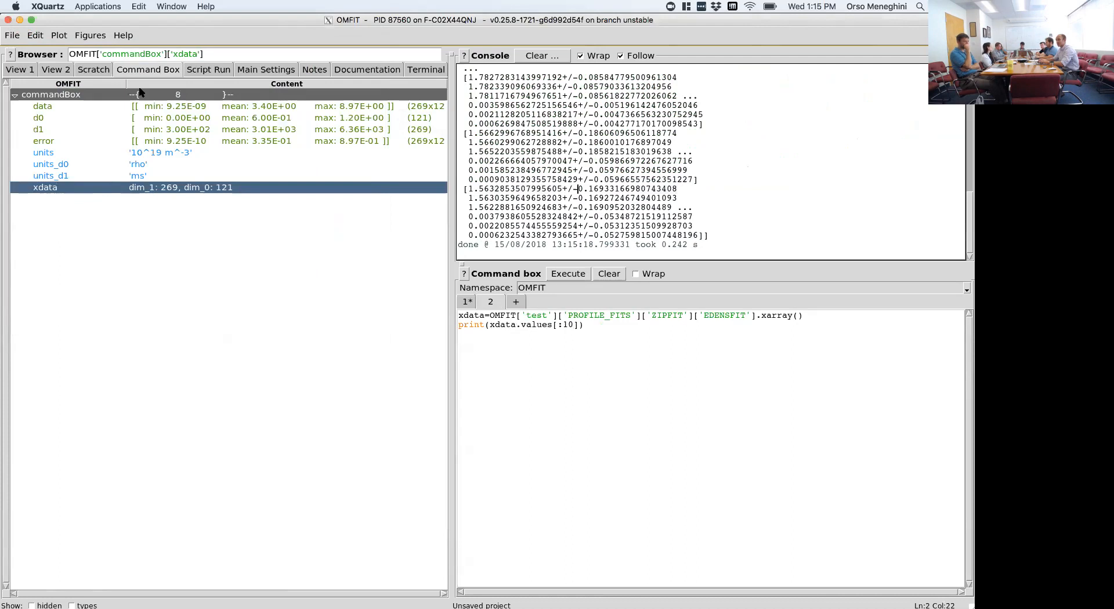
- Return to the main tree view with the test node selected, show the data types and widen the browser area
click(36, 73)
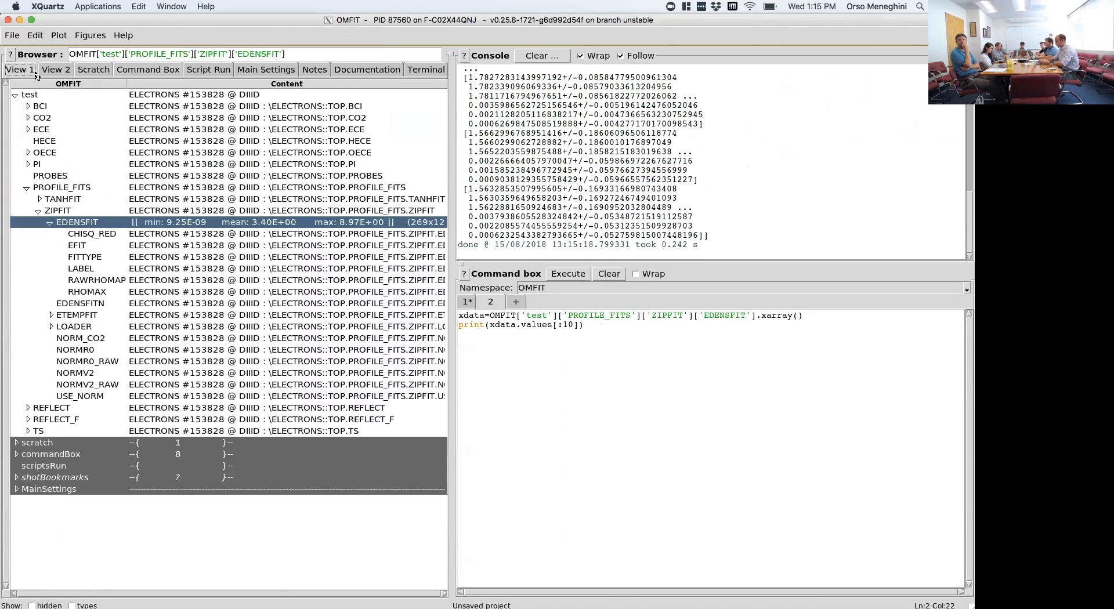
click(103, 95)
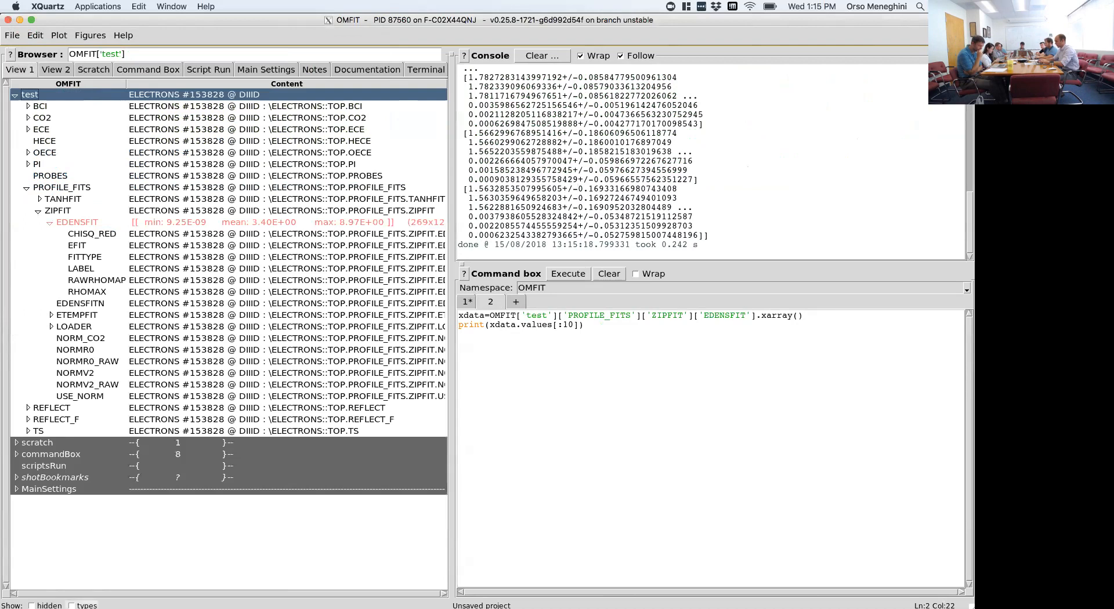
click(71, 604)
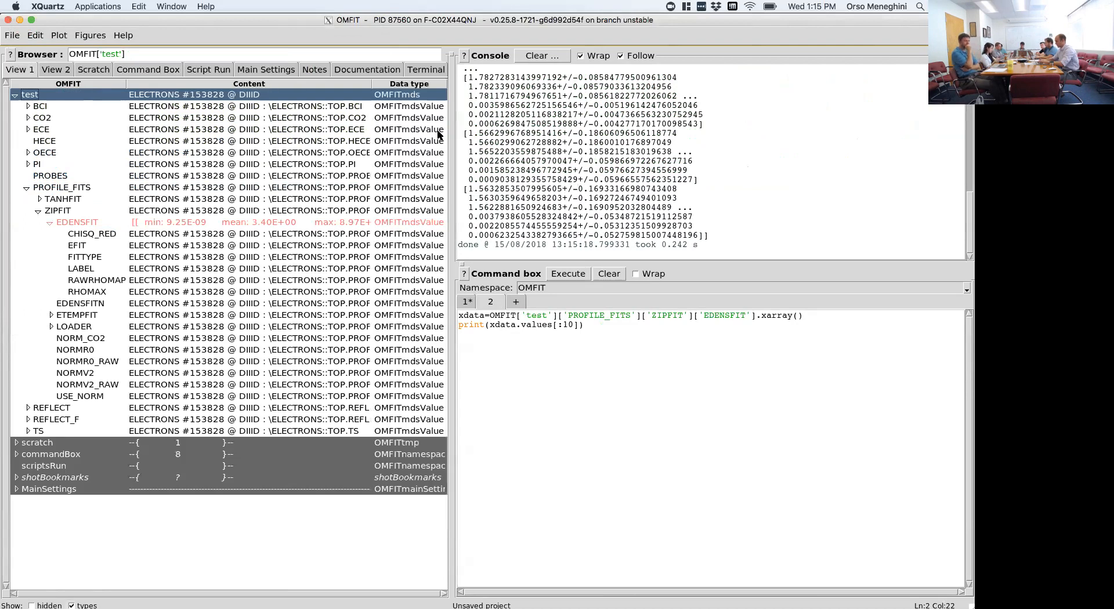
drag(449, 129, 548, 133)
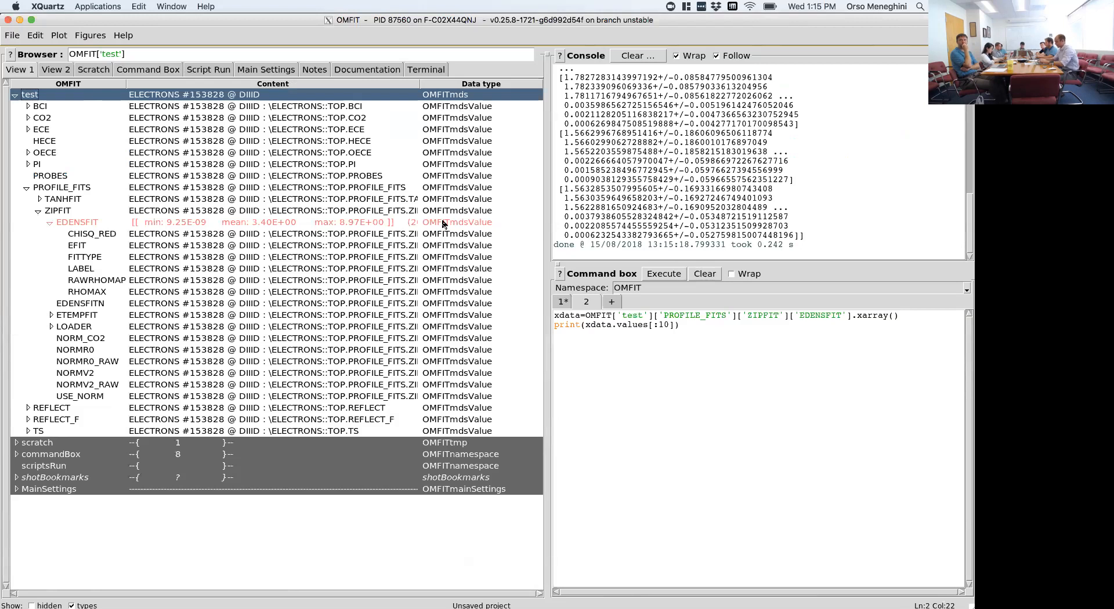
- Create a third command box and insert the EDENSFIT node's tree path into it
click(612, 302)
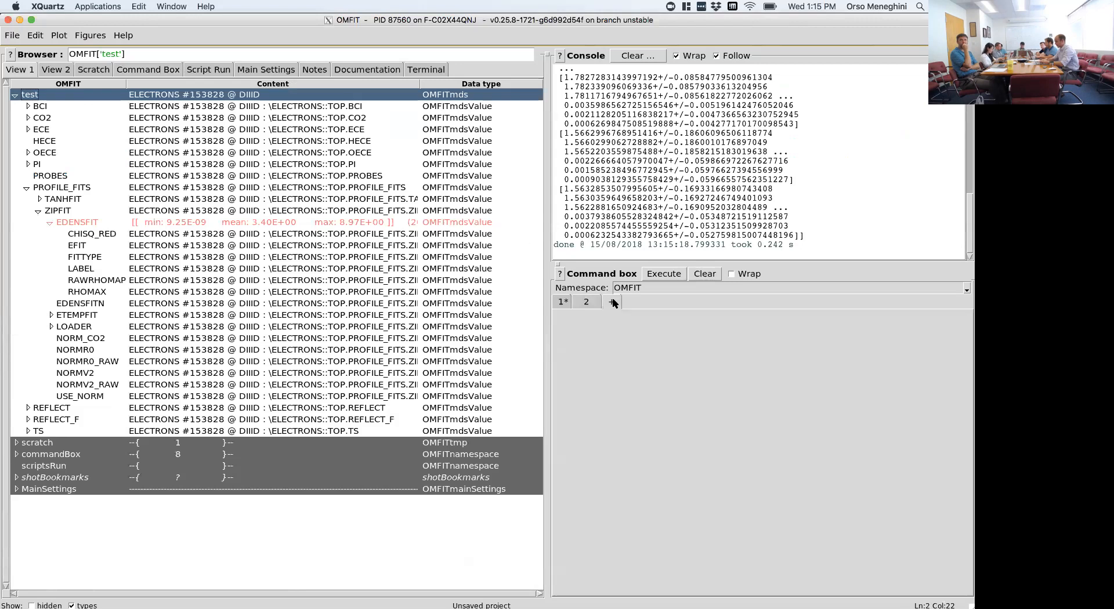
click(373, 222)
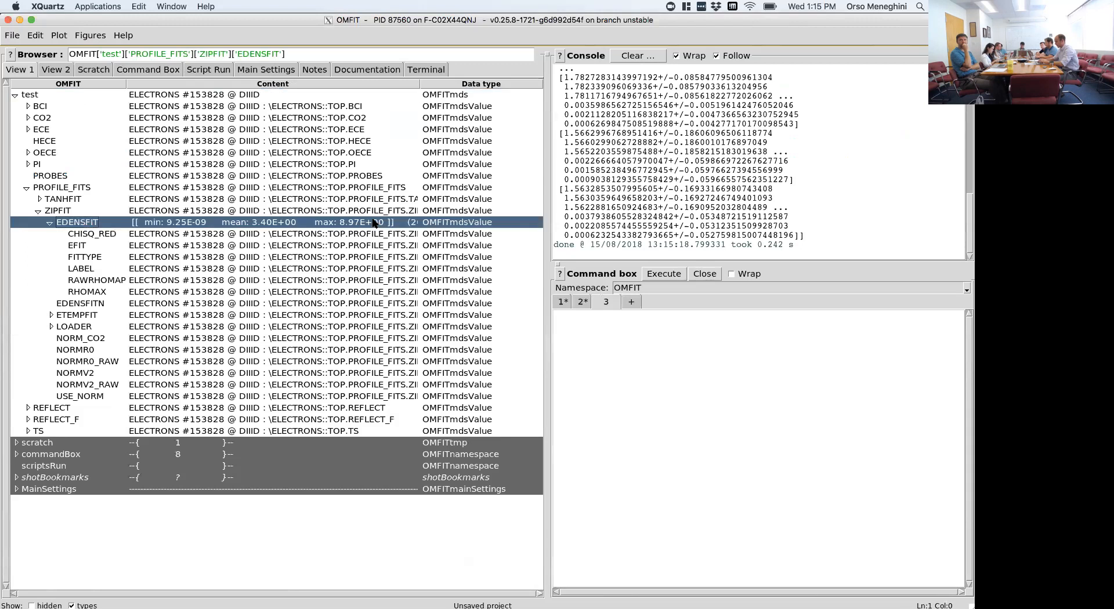
drag(188, 223, 614, 366)
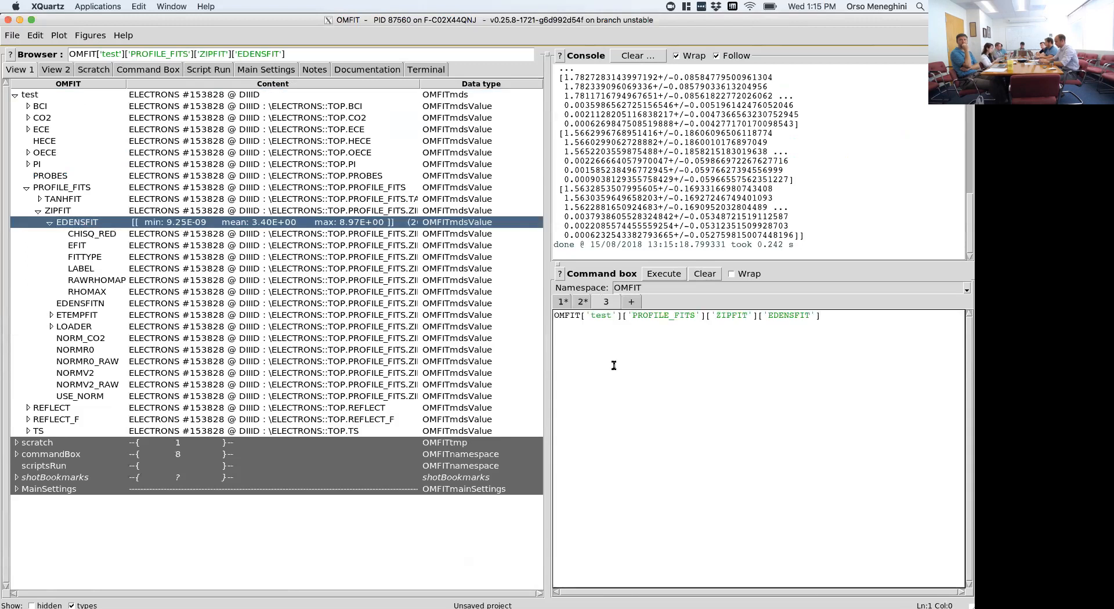
- Start a line OMFIT['test']= above the EDENSFIT path and copy the test node's OMFITmds definition from the tree
key(Return)
key(Up)
text(OMF)
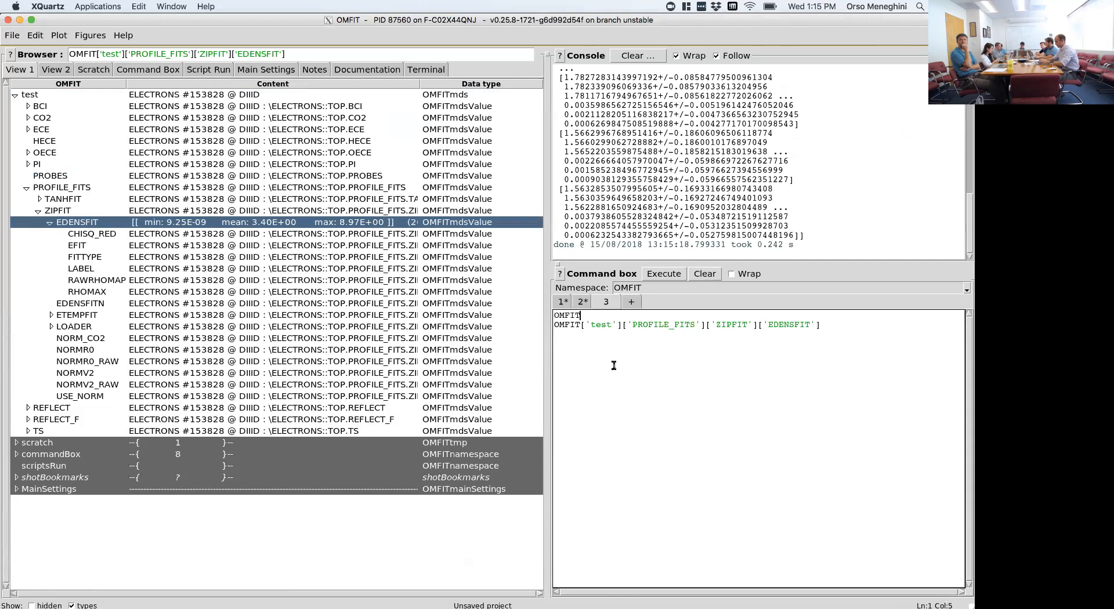
text(IT['test']=)
click(237, 95)
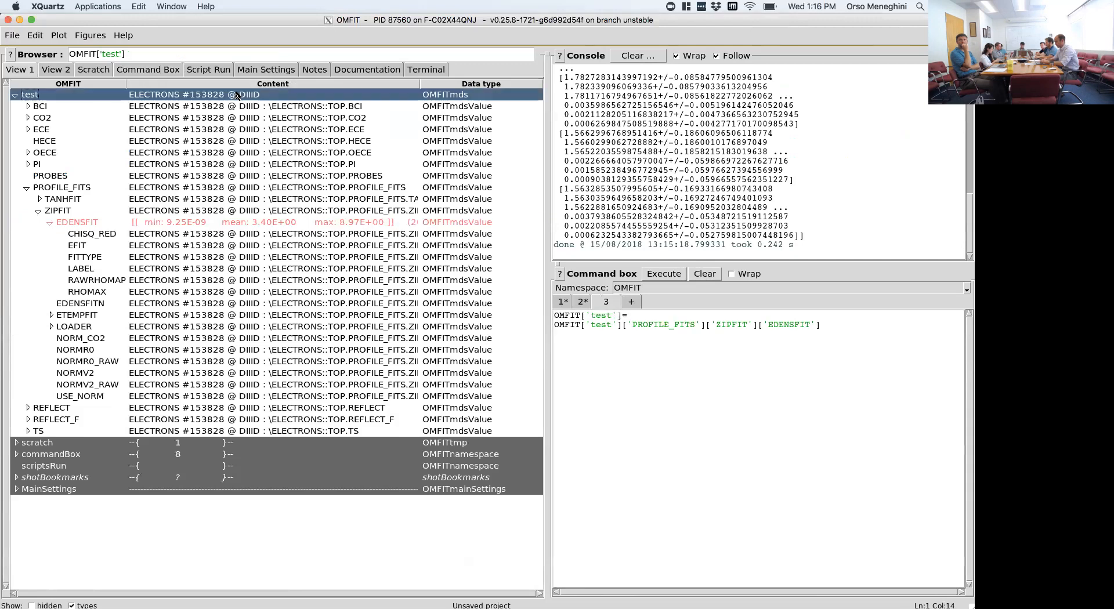
double_click(222, 96)
double_click(168, 98)
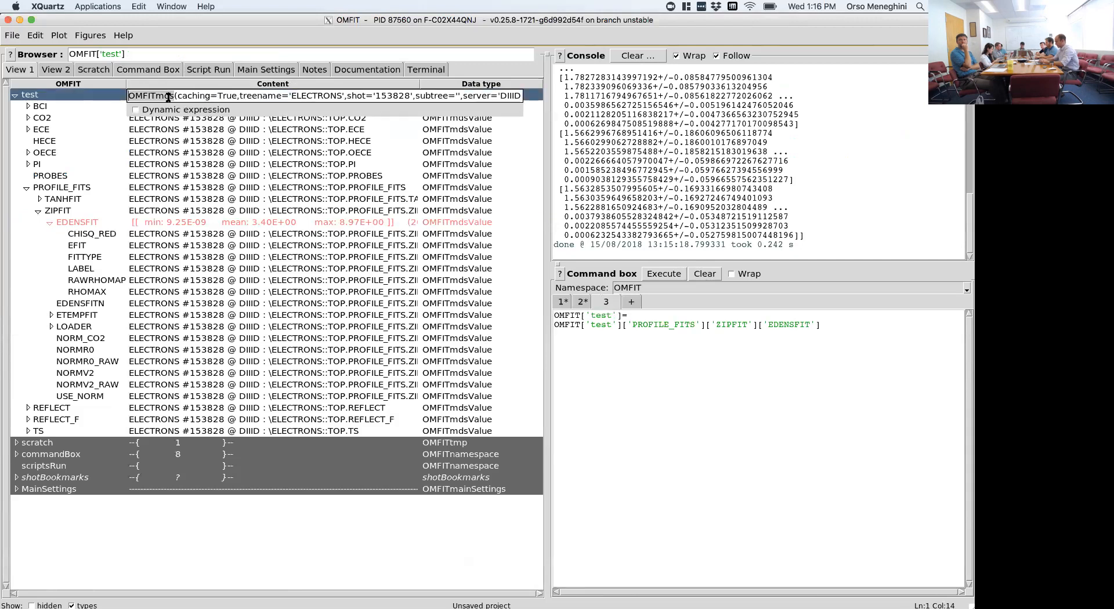
key(Left)
key(End)
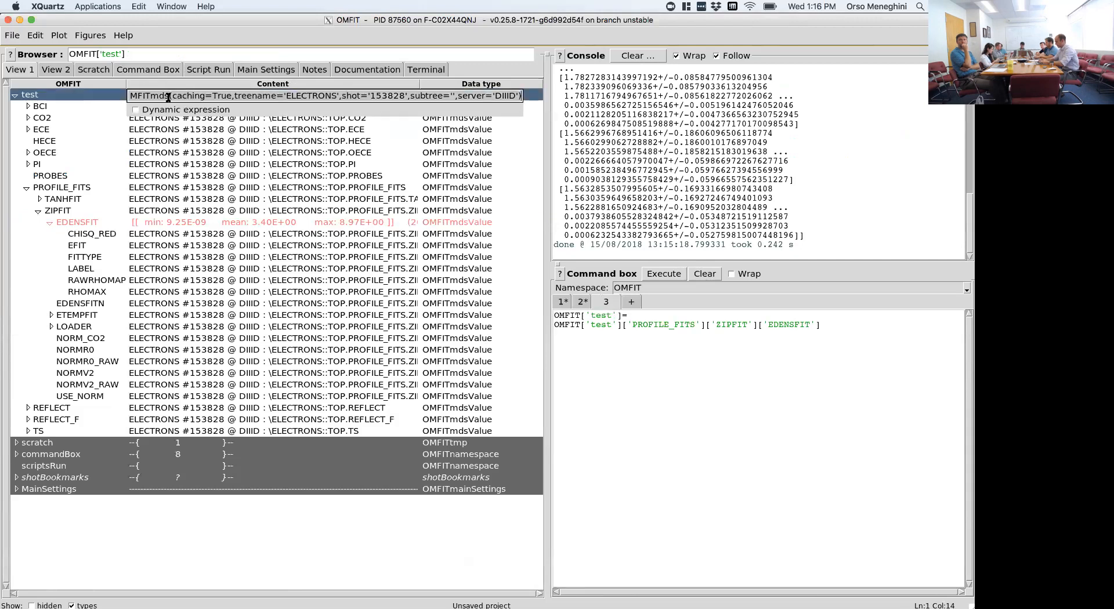
key(Return)
- Paste the OMFITmds definition after OMFIT['test']= and remove its caching and subtree arguments
click(684, 317)
key(ctrl+v)
drag(672, 315, 742, 316)
key(BackSpace)
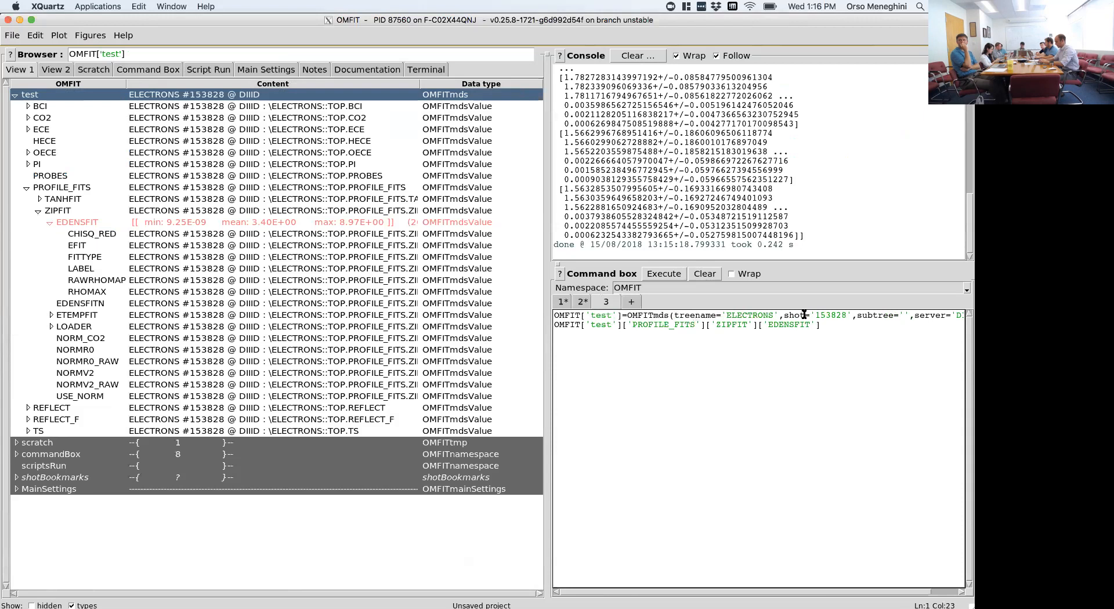
drag(911, 317, 852, 316)
key(BackSpace)
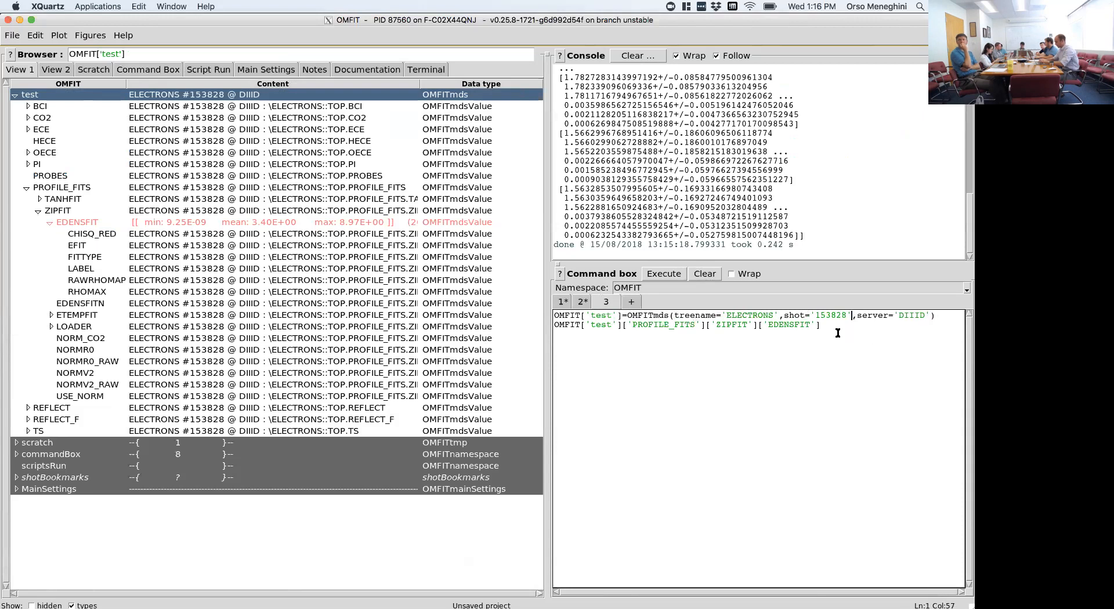
- Place the cursor on the line below the EDENSFIT path and select the EDENSFIT node in the tree
key(Home)
click(846, 333)
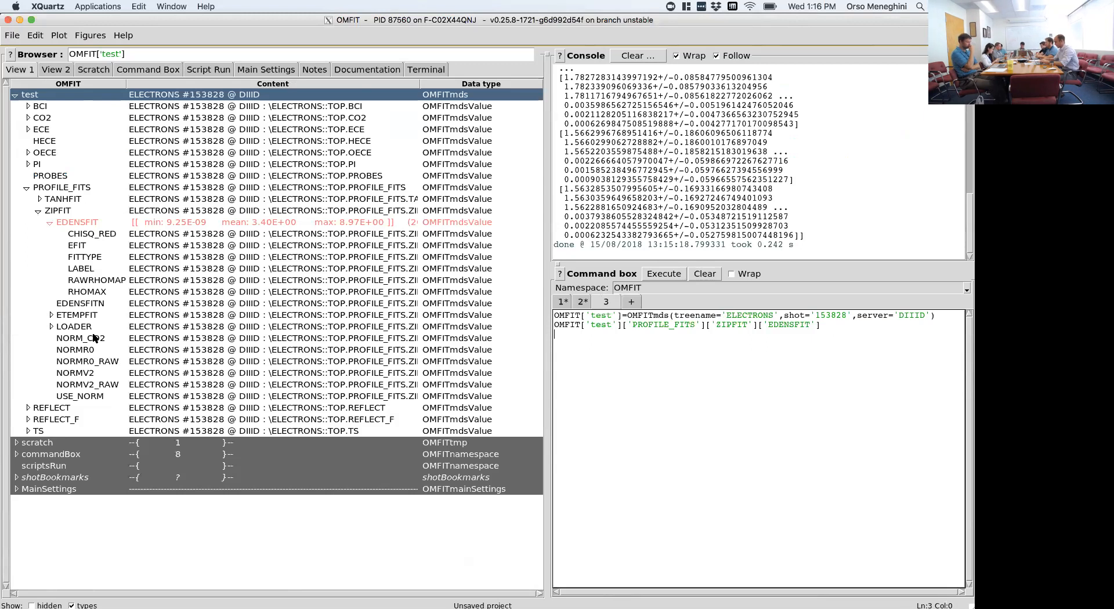
click(174, 223)
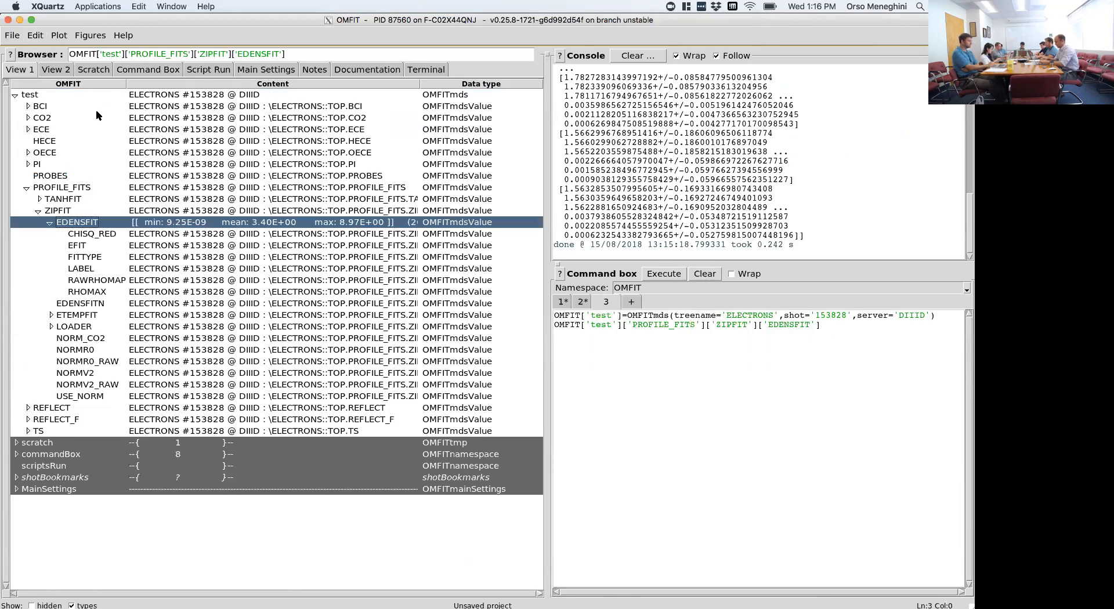
- Copy the EDENSFIT node's OMFITmdsValue definition from its tree entry and paste it into a new fourth command box
click(35, 35)
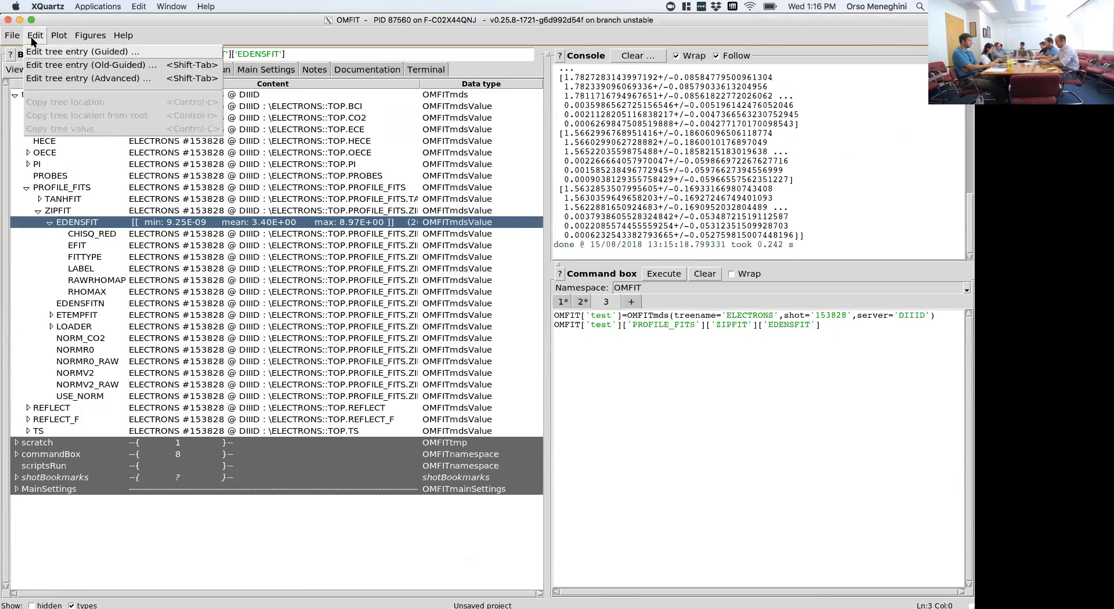
click(43, 69)
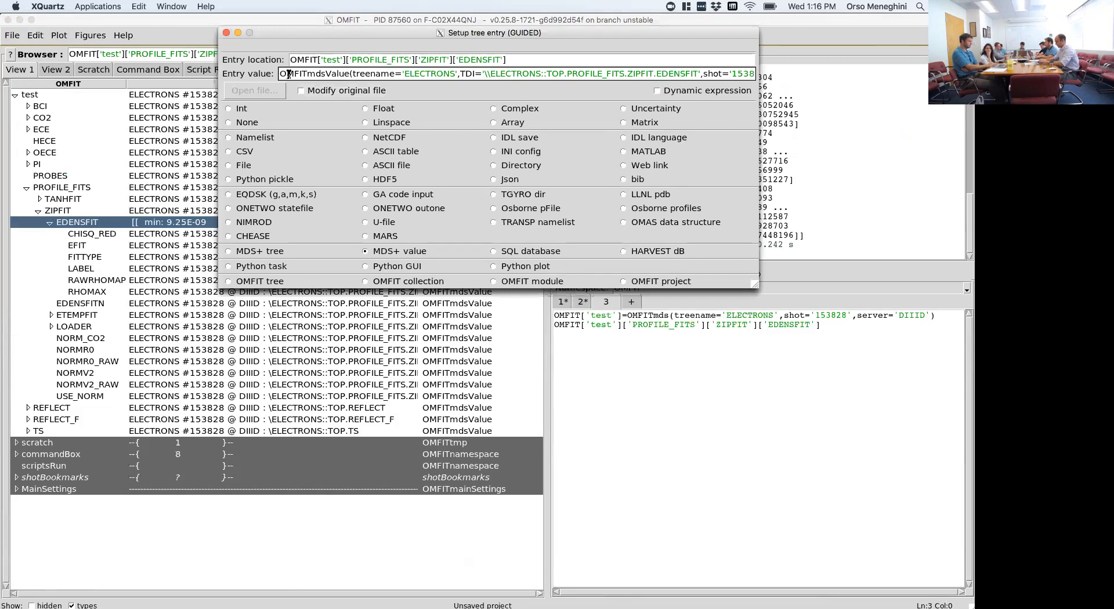
drag(280, 74, 757, 77)
key(ctrl+c)
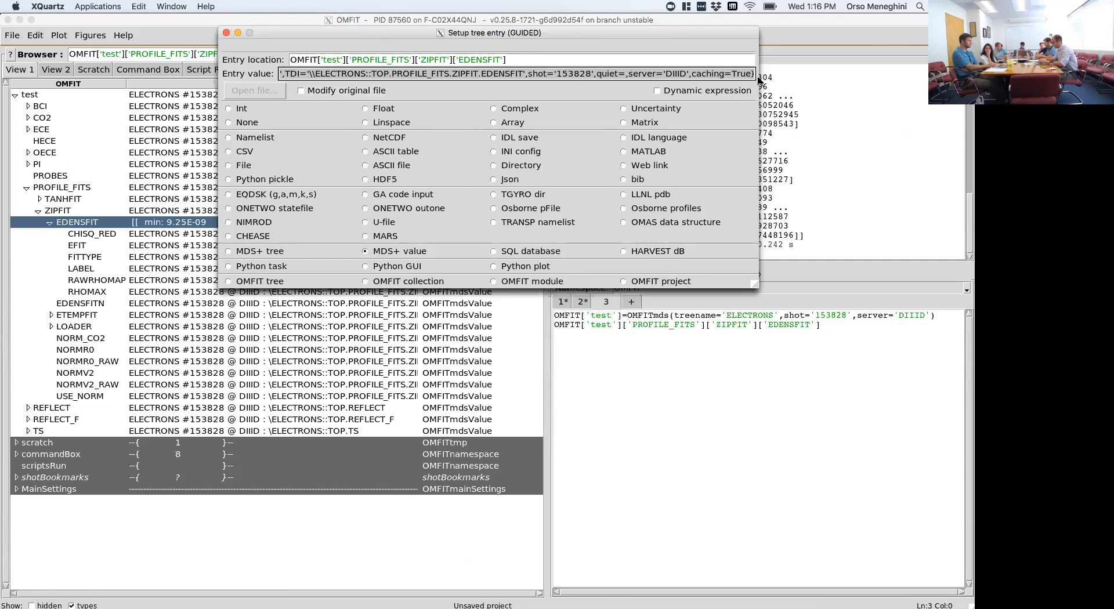
click(226, 33)
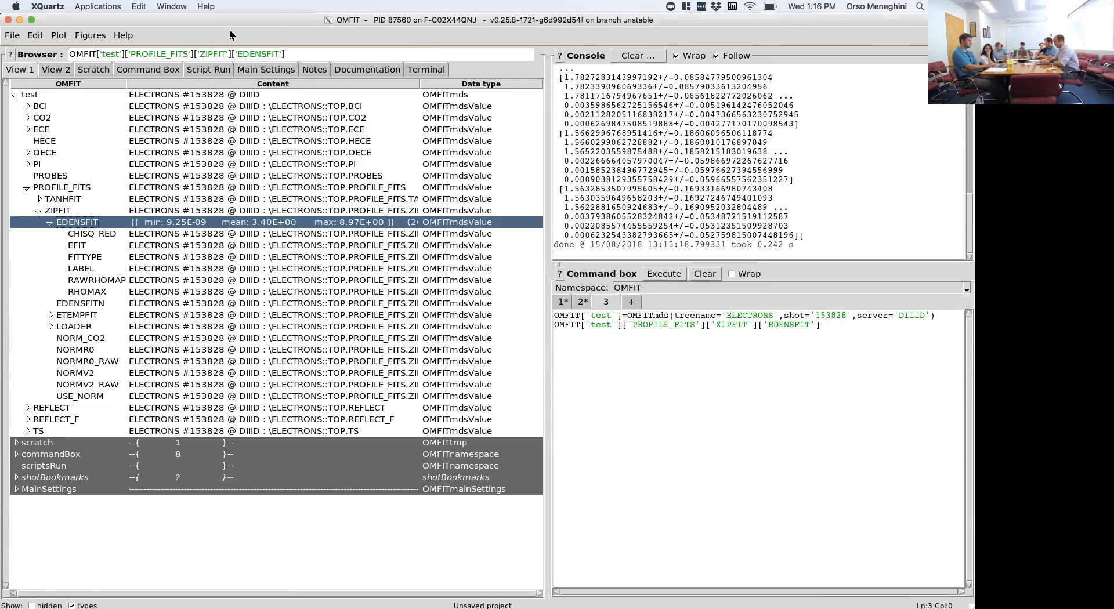
click(631, 302)
key(ctrl+v)
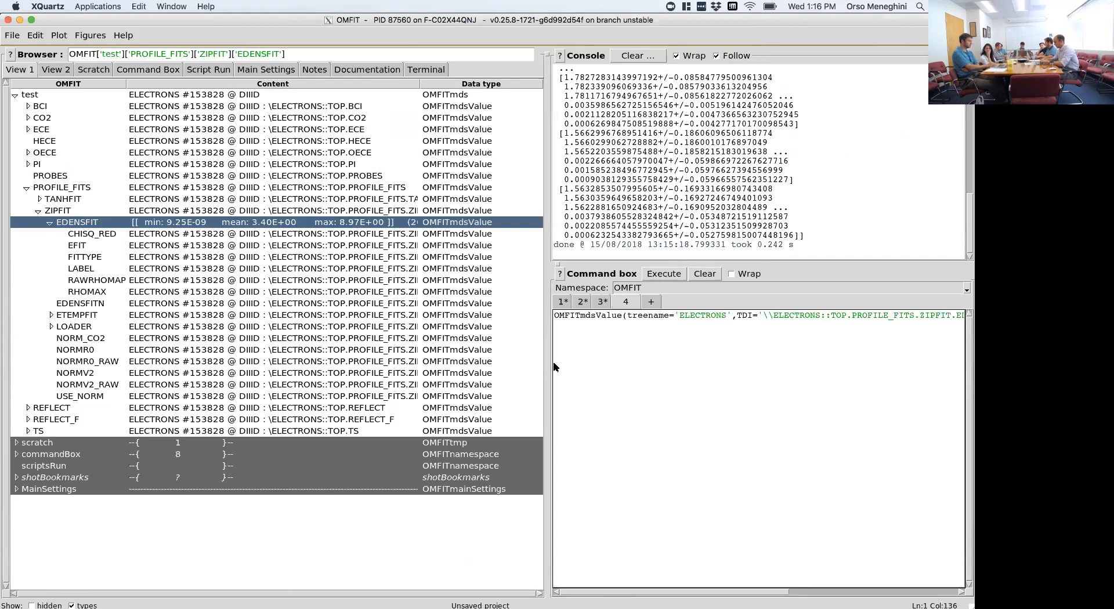
- Widen the command box and remove the quiet and caching arguments from the OMFITmdsValue call
drag(541, 368, 328, 369)
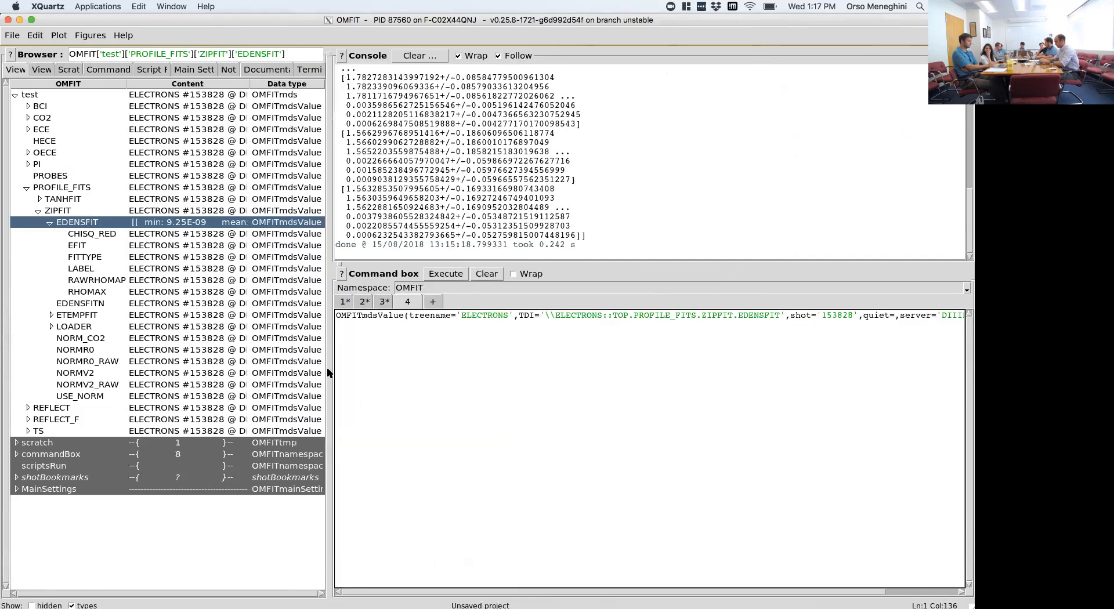
drag(334, 315, 405, 315)
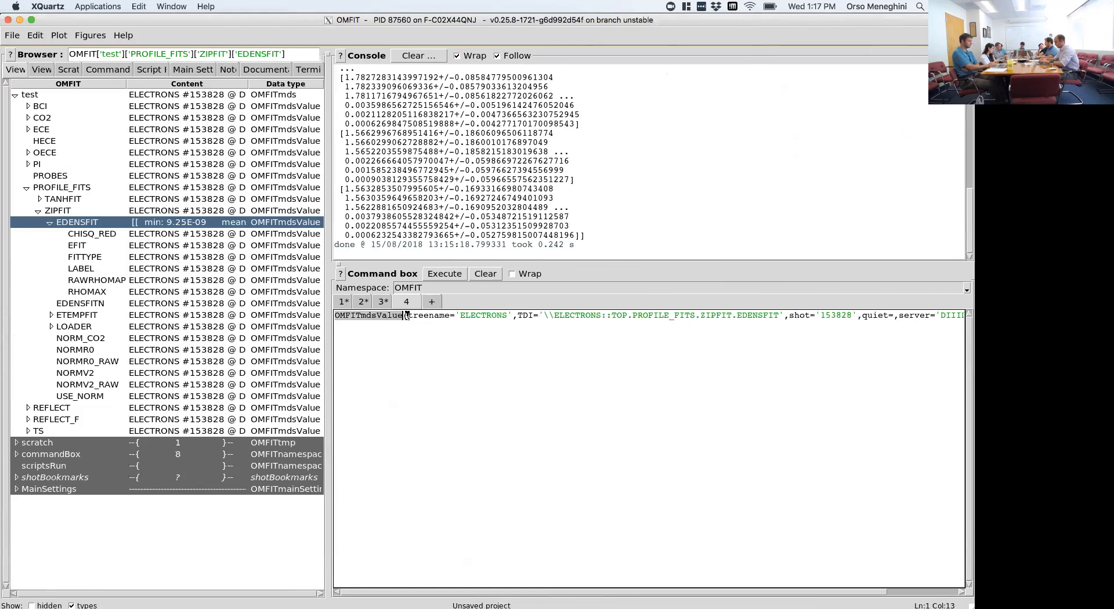
click(406, 314)
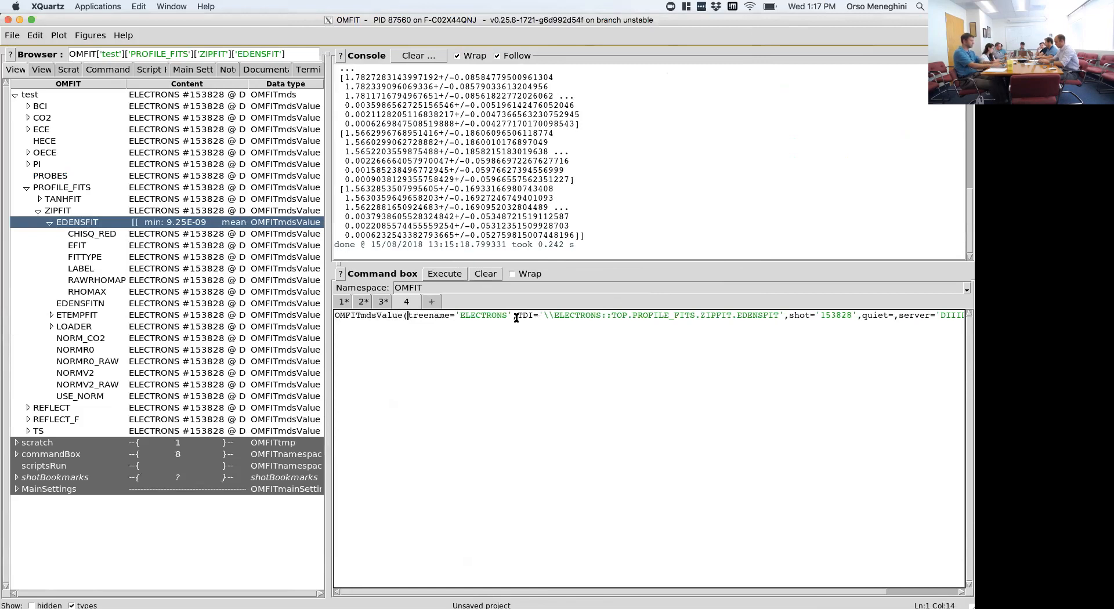
drag(516, 317, 780, 313)
click(780, 313)
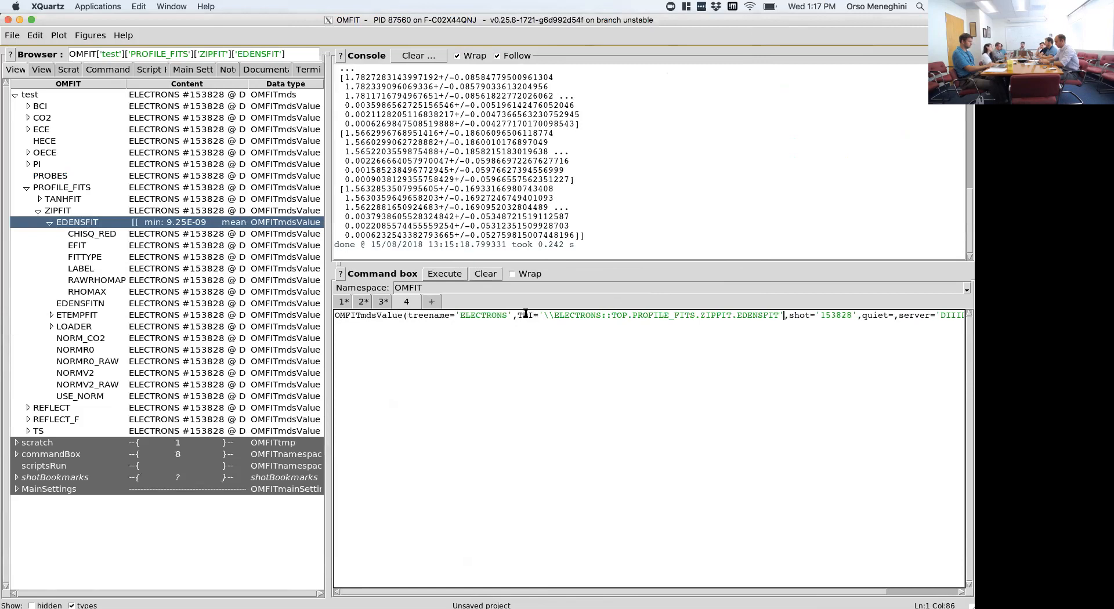
drag(543, 315, 778, 314)
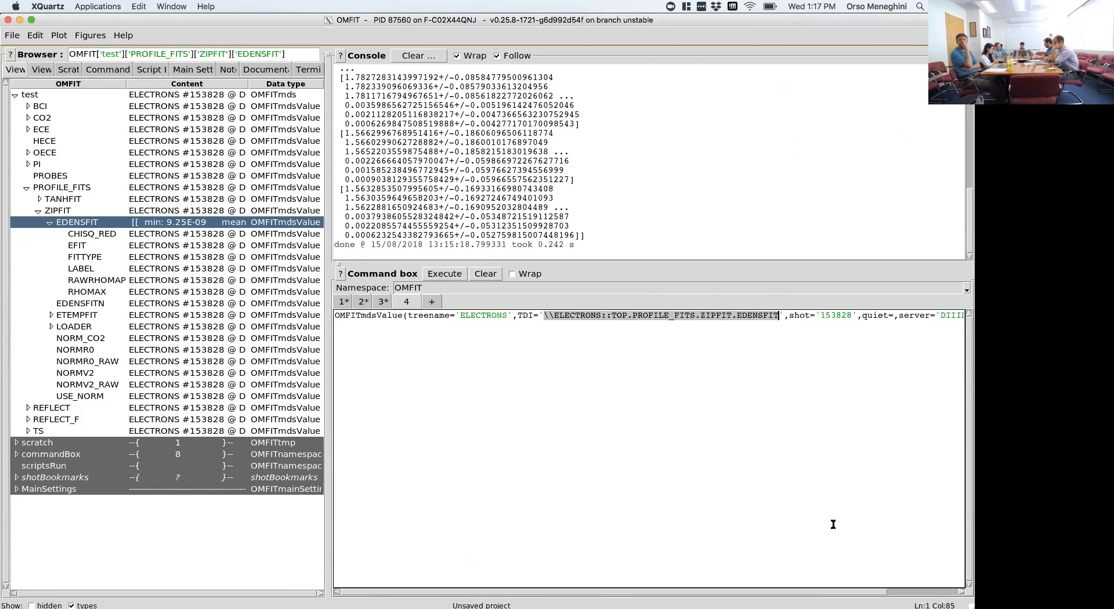
drag(848, 590, 940, 583)
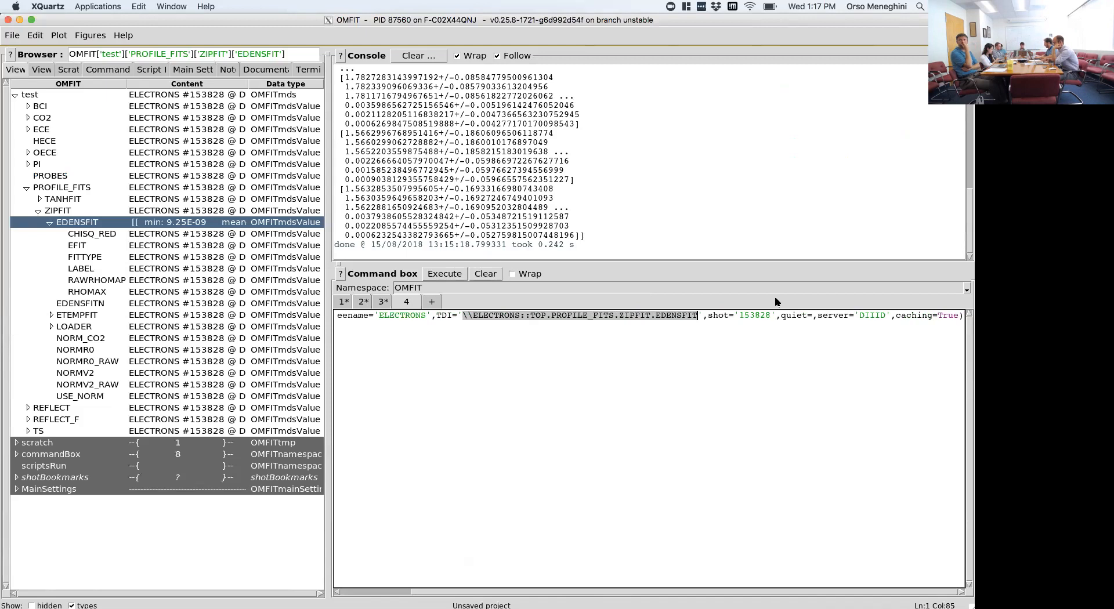
drag(780, 315, 817, 318)
key(BackSpace)
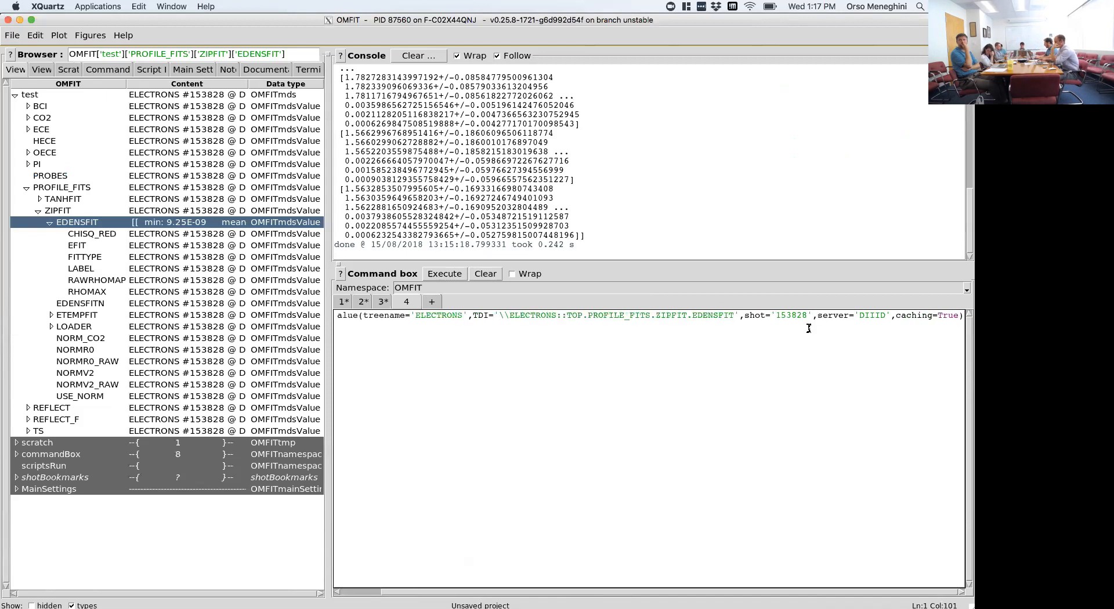
drag(891, 317, 957, 318)
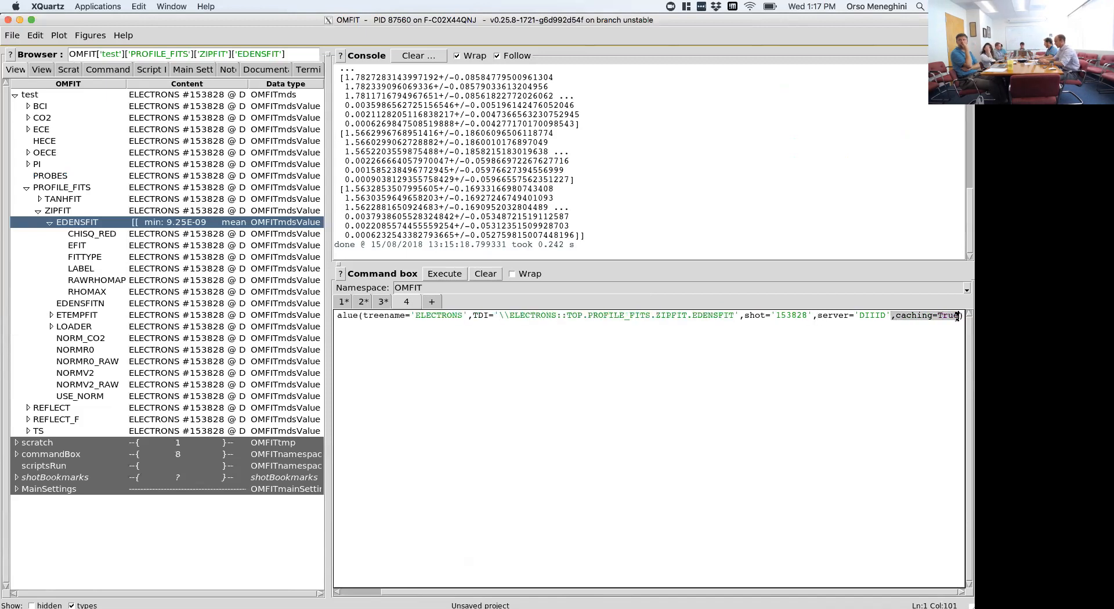
key(BackSpace)
- Assign the OMFITmdsValue call to mds_ne, execute it and select mds_ne in the commandBox namespace
key(Home)
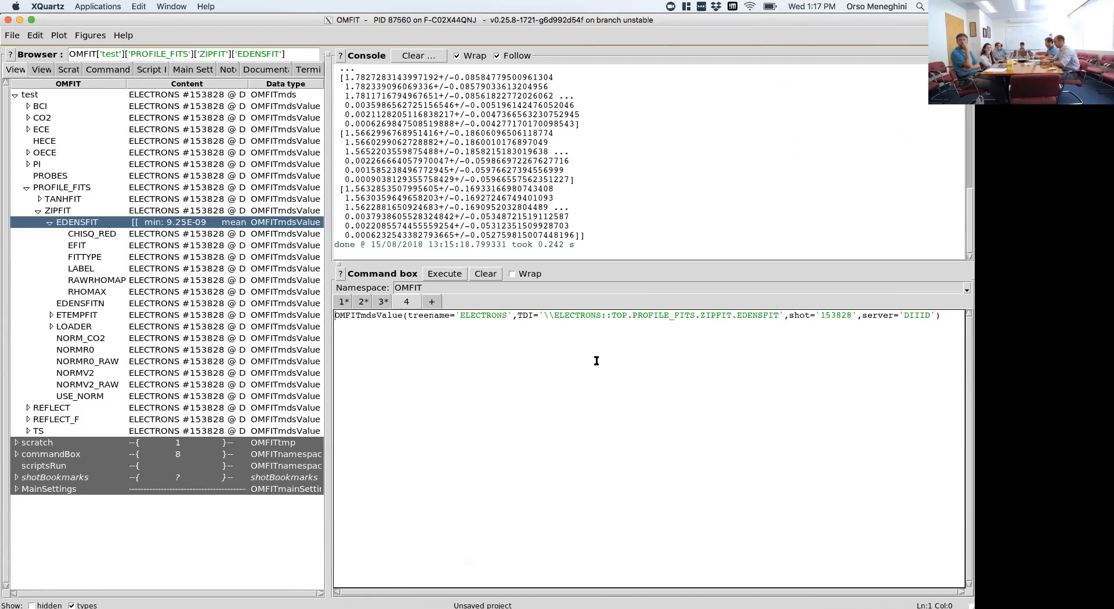
text(mds_)
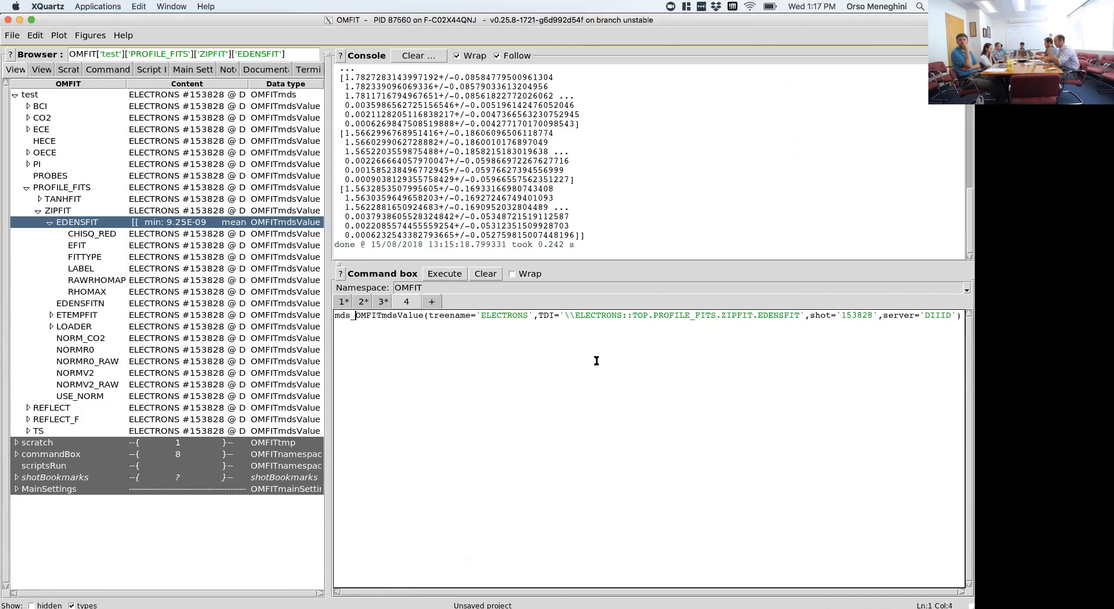
text(ne=)
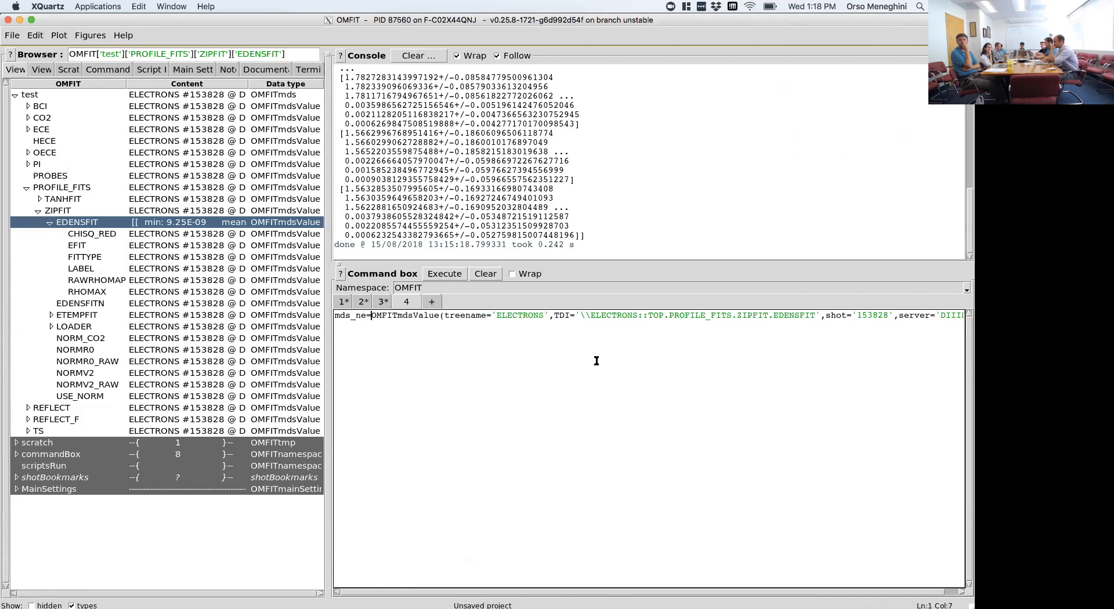
key(ctrl+Return)
click(106, 70)
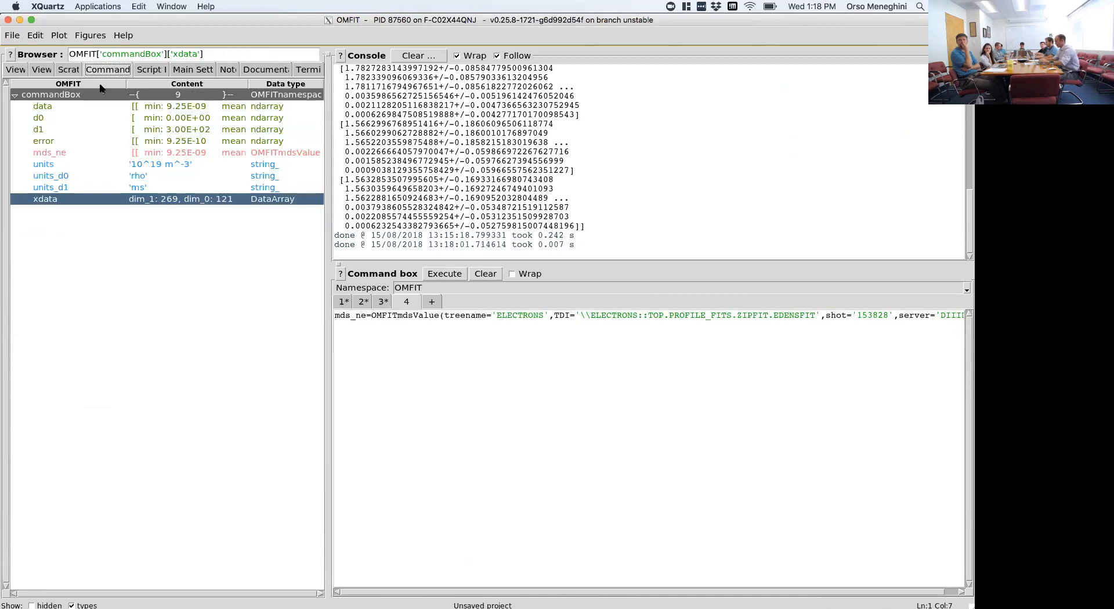
click(80, 192)
click(92, 152)
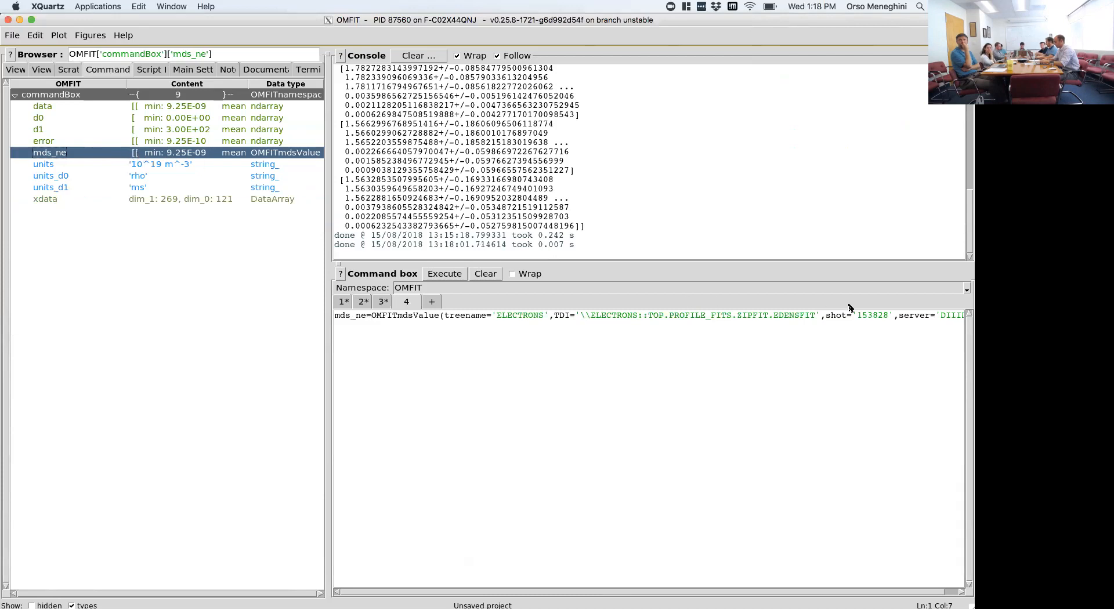
- Change the shot in the mds_ne definition to 153829 and execute it again
click(886, 315)
key(BackSpace)
text(9)
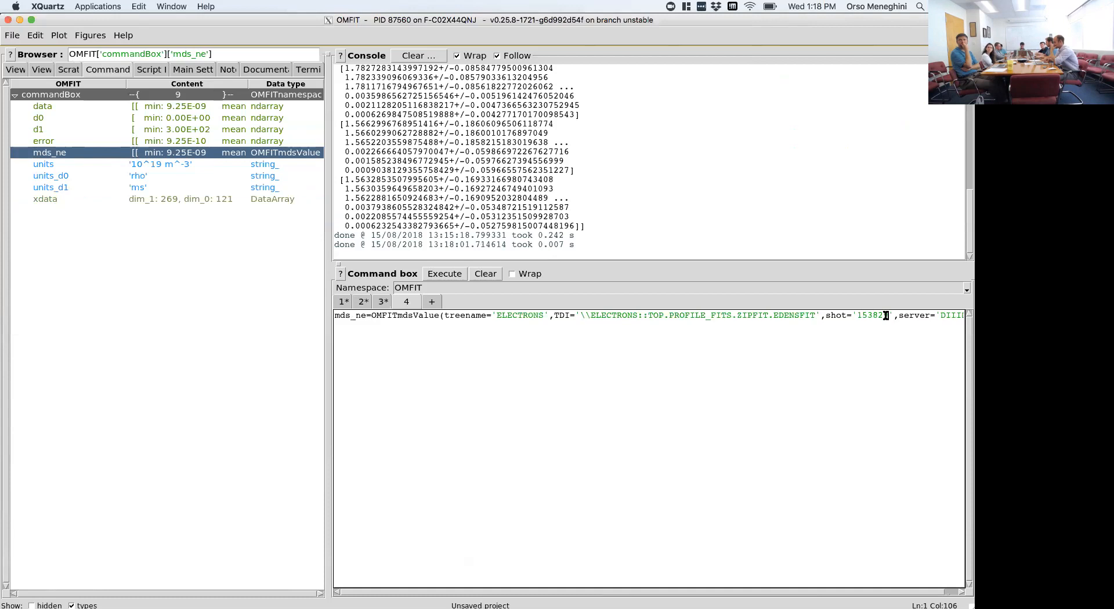
key(shift+Return)
click(131, 179)
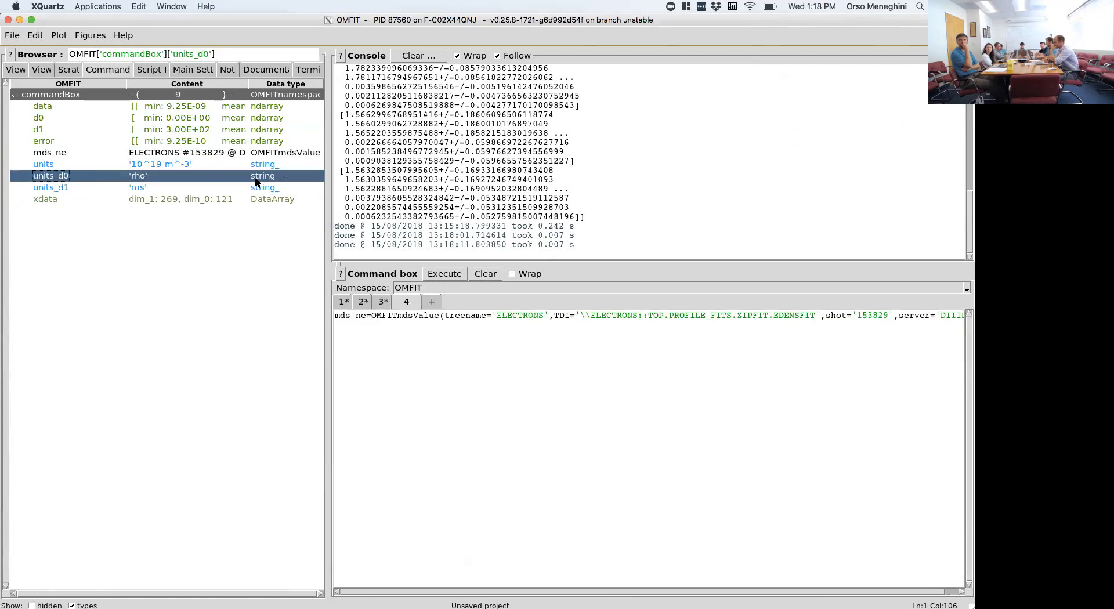
- Widen the tree browser, plot mds_ne from the commandBox namespace and close the figure
drag(327, 219, 491, 221)
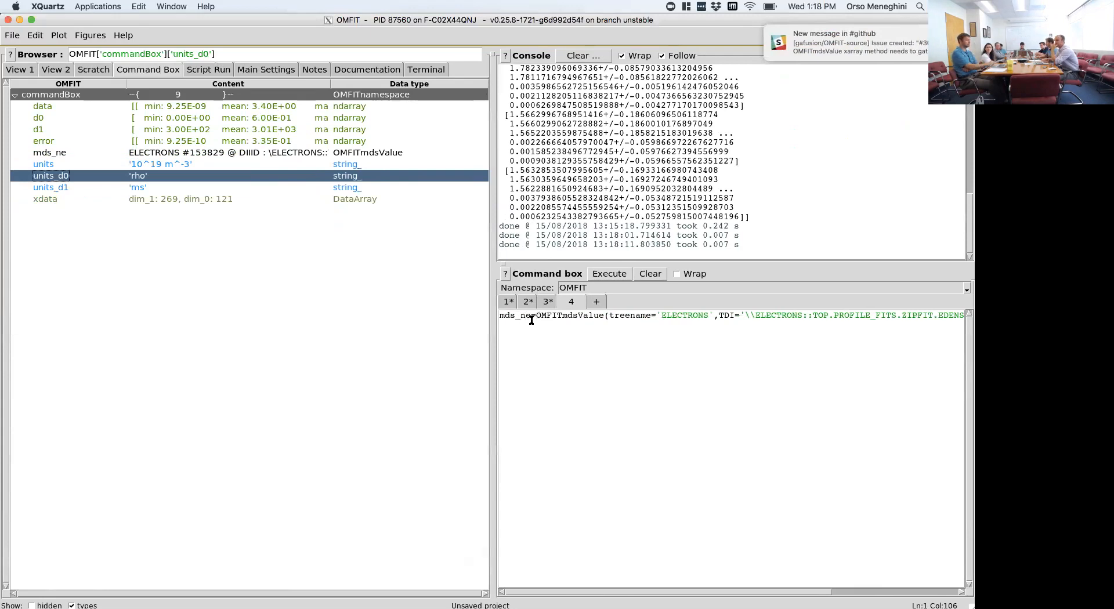
click(256, 153)
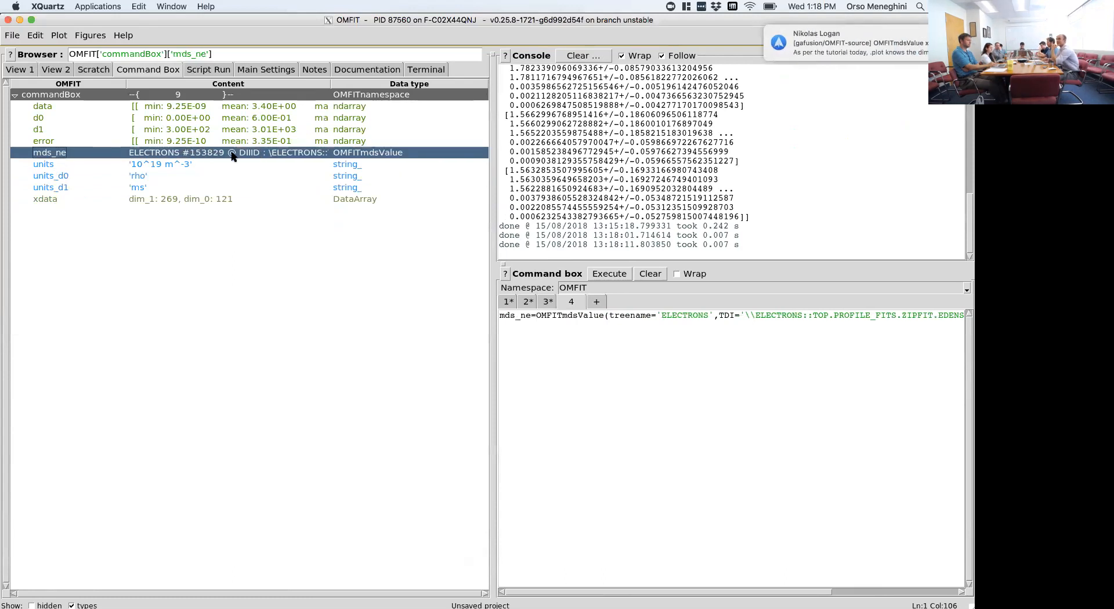
click(178, 164)
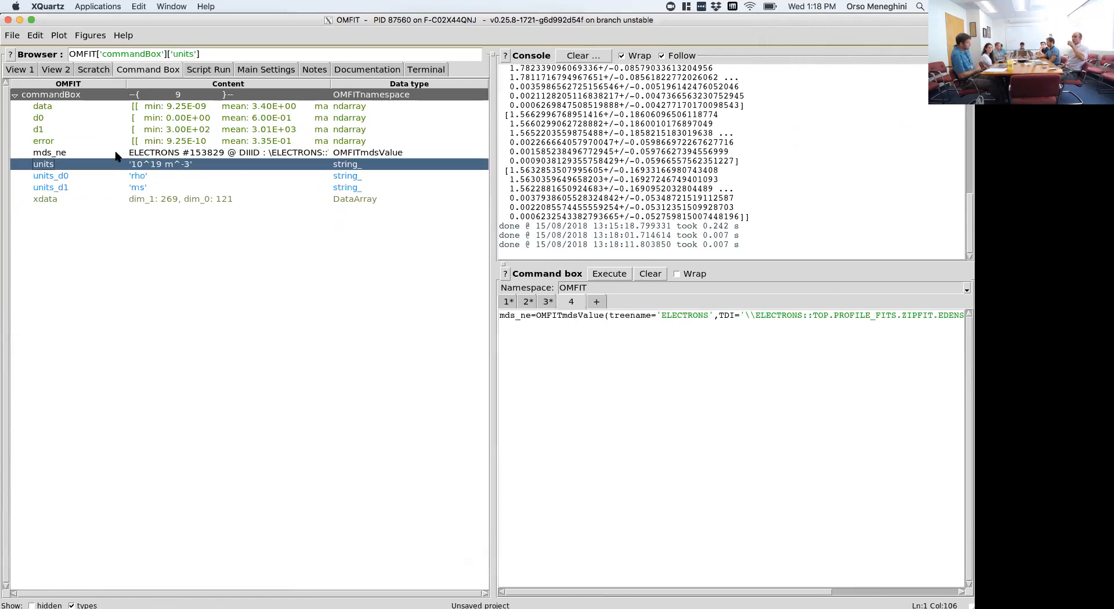
click(69, 153)
double_click(68, 153)
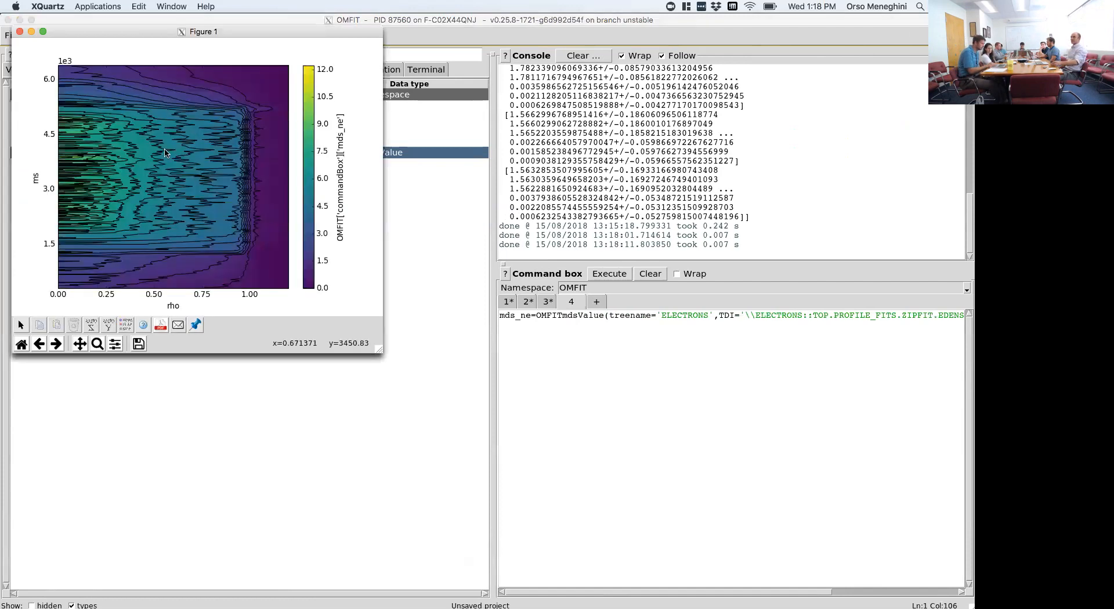
click(19, 31)
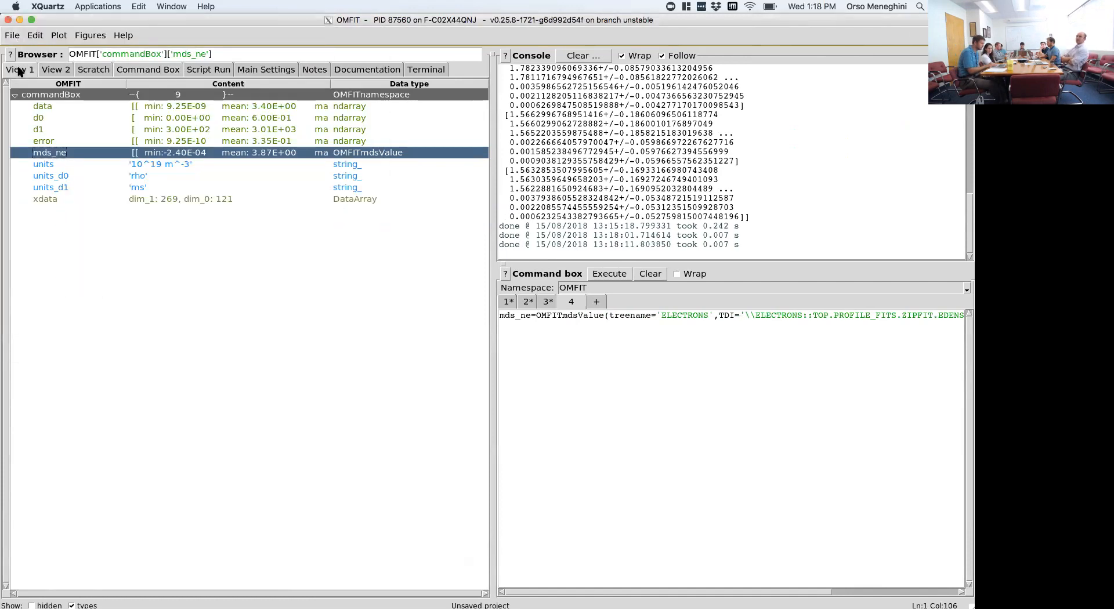
- Load the regression script test_MDS.py into the main tree, filtering the regression folder's files with *MDS*.py
click(19, 71)
click(12, 36)
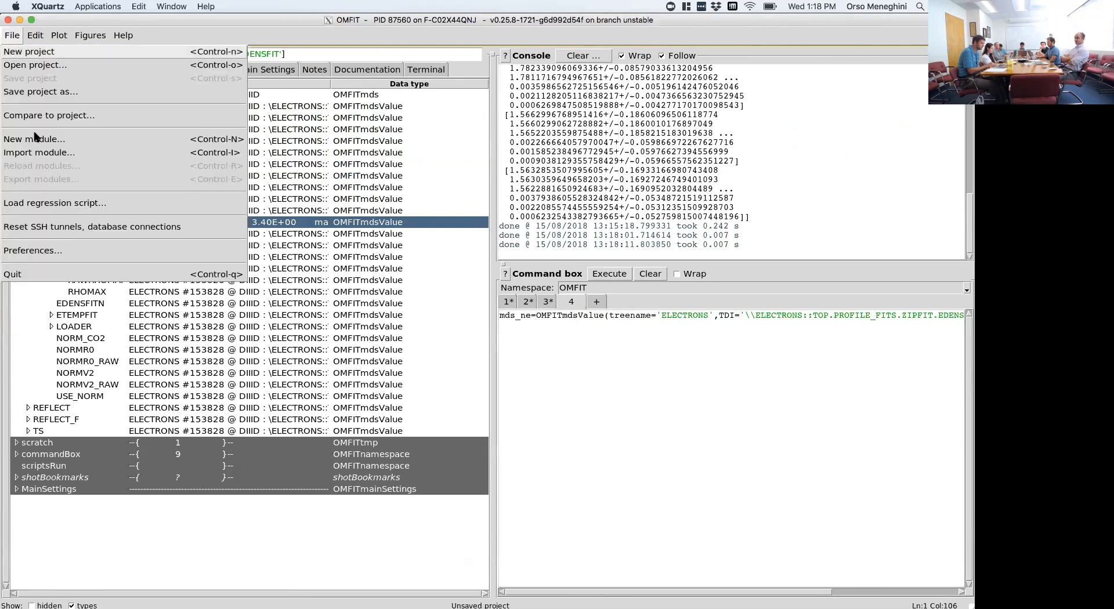
click(41, 202)
text(*mds)
key(Return)
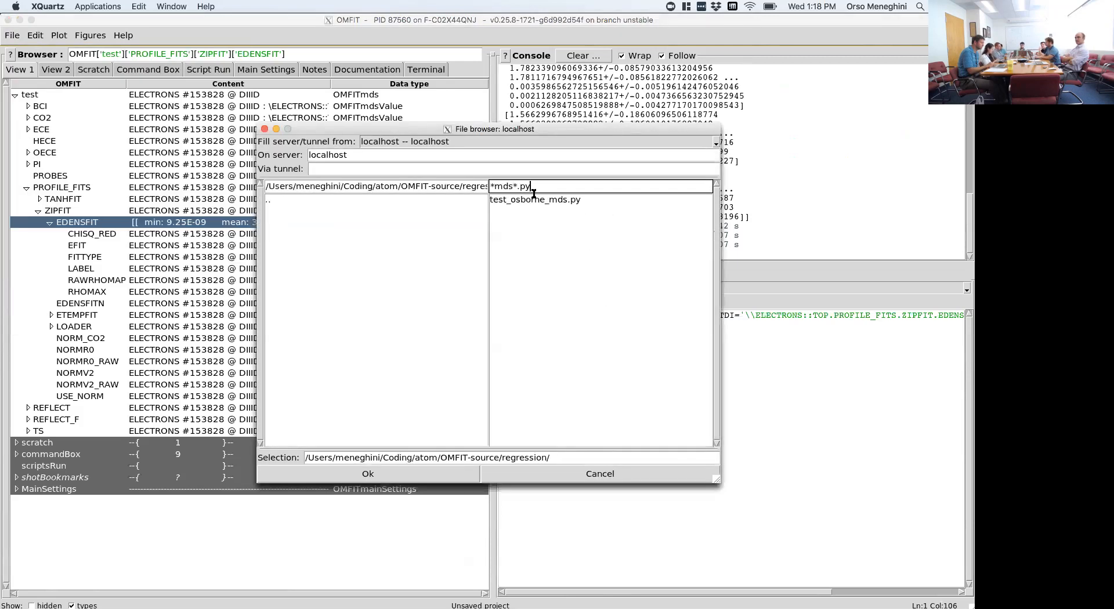
key(BackSpace)
key(BackSpace)
key(BackSpace)
text(MDS)
key(Return)
click(524, 199)
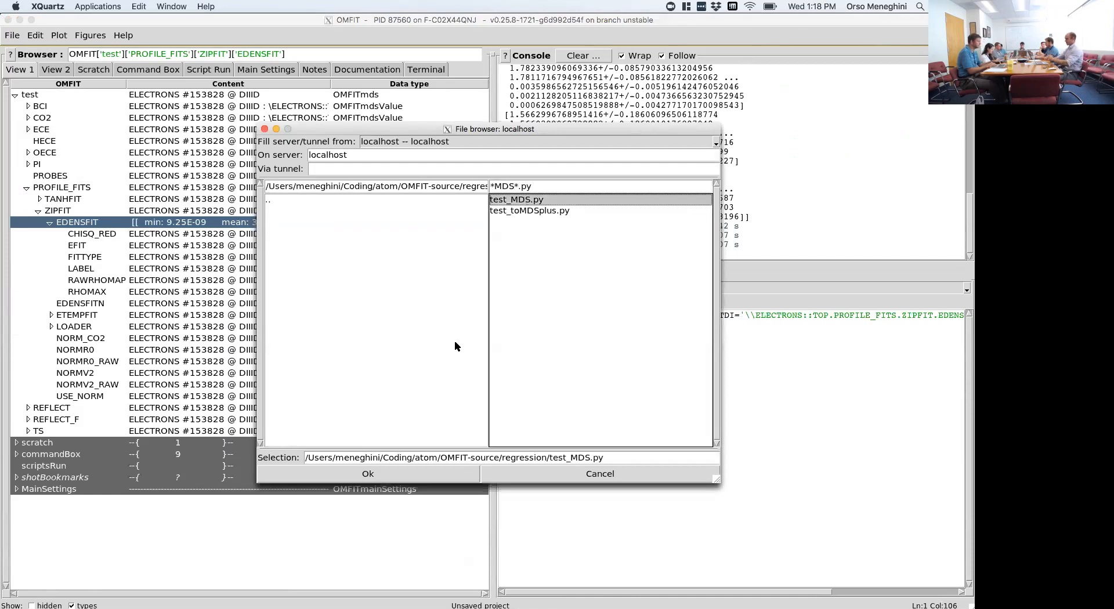
click(435, 474)
- Collapse the test tree and open the test_MDS script in PyCharm at its Known MDS+ trees section
click(15, 97)
double_click(29, 107)
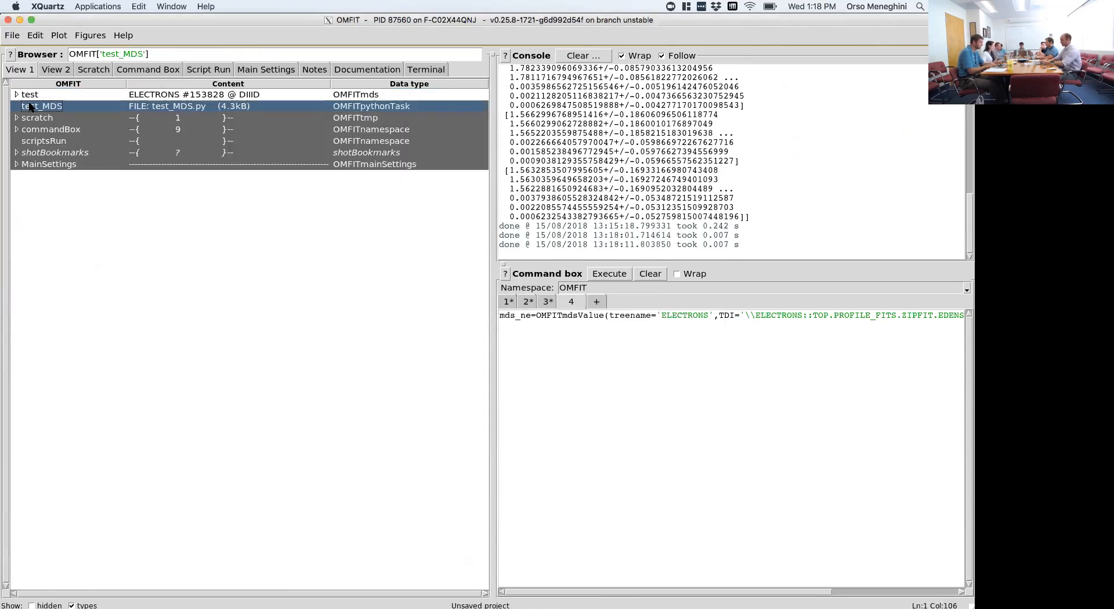
scroll(253, 152, down, 3)
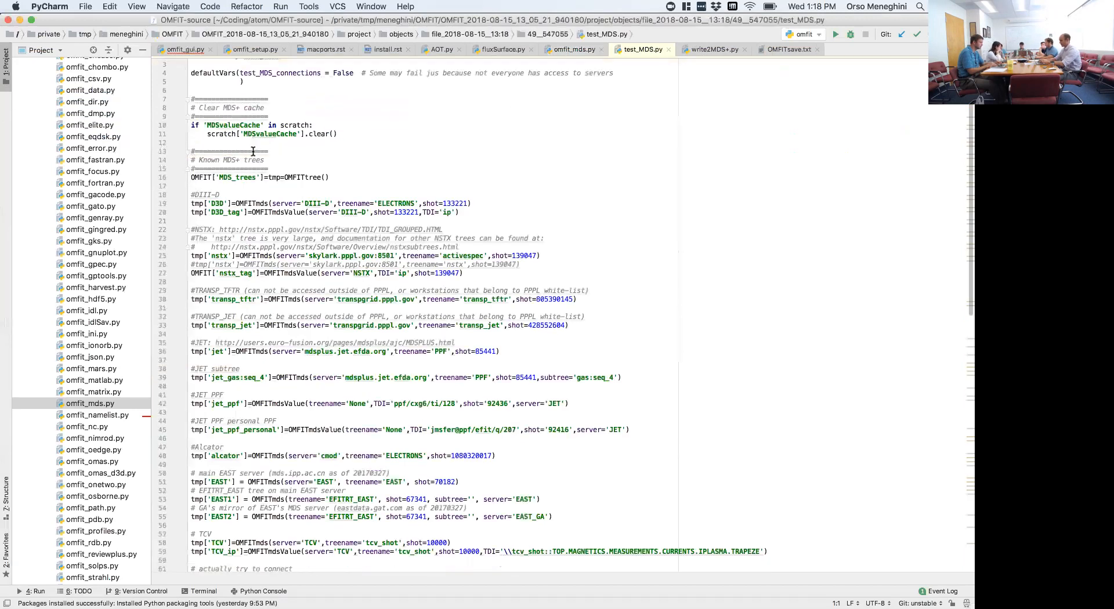
scroll(253, 152, down, 5)
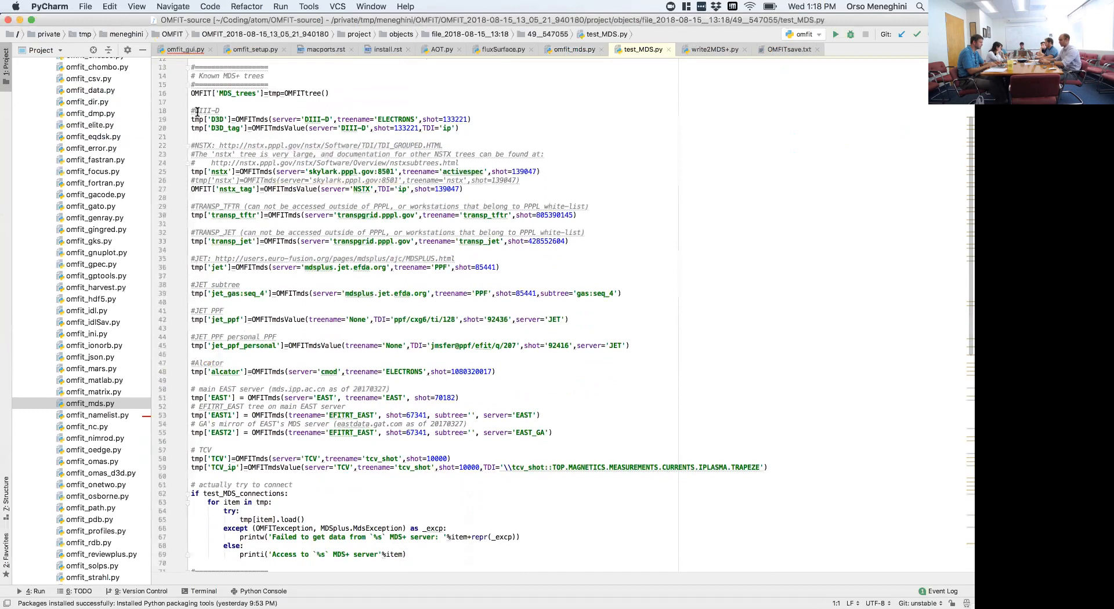
- Examine the server, treename, shot and TDI arguments in the script's device examples, including JET PPF and TCV
mouse_move(194, 111)
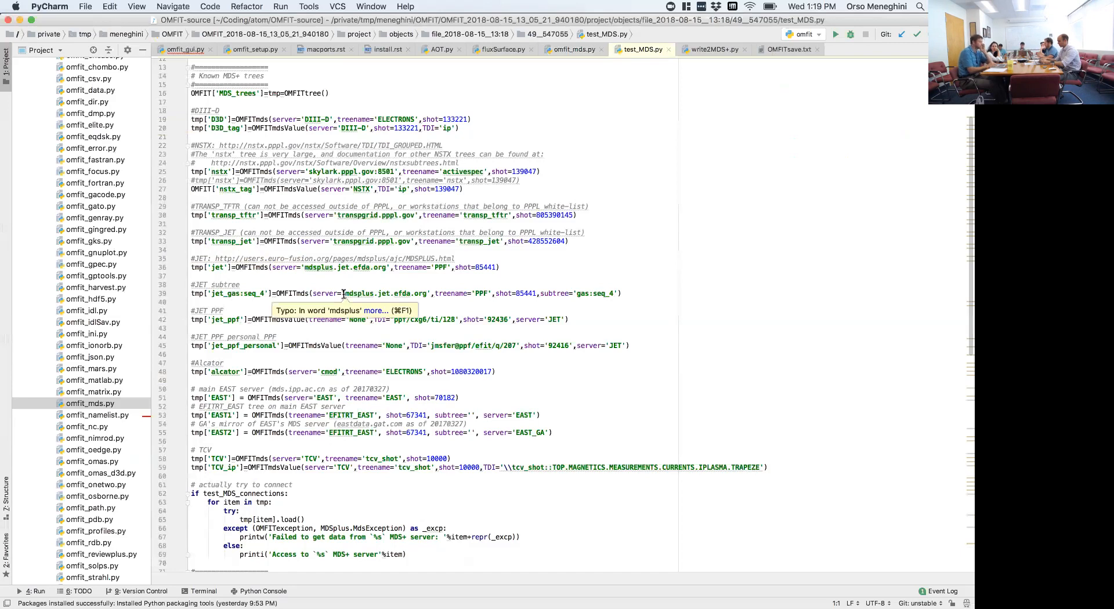
click(393, 320)
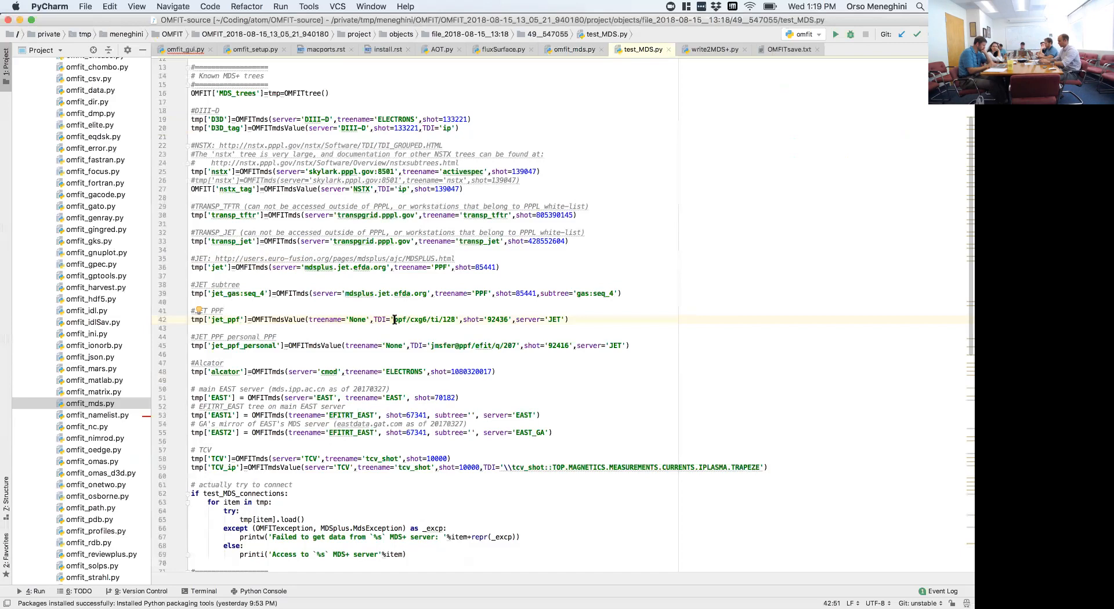
drag(394, 320, 408, 319)
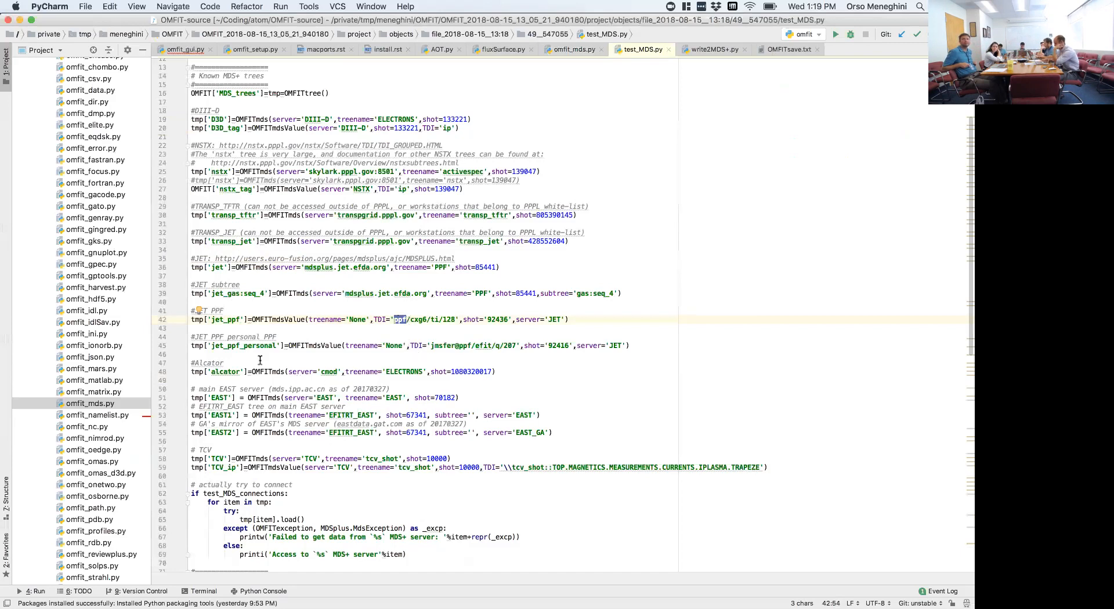
click(256, 463)
scroll(256, 463, down, 5)
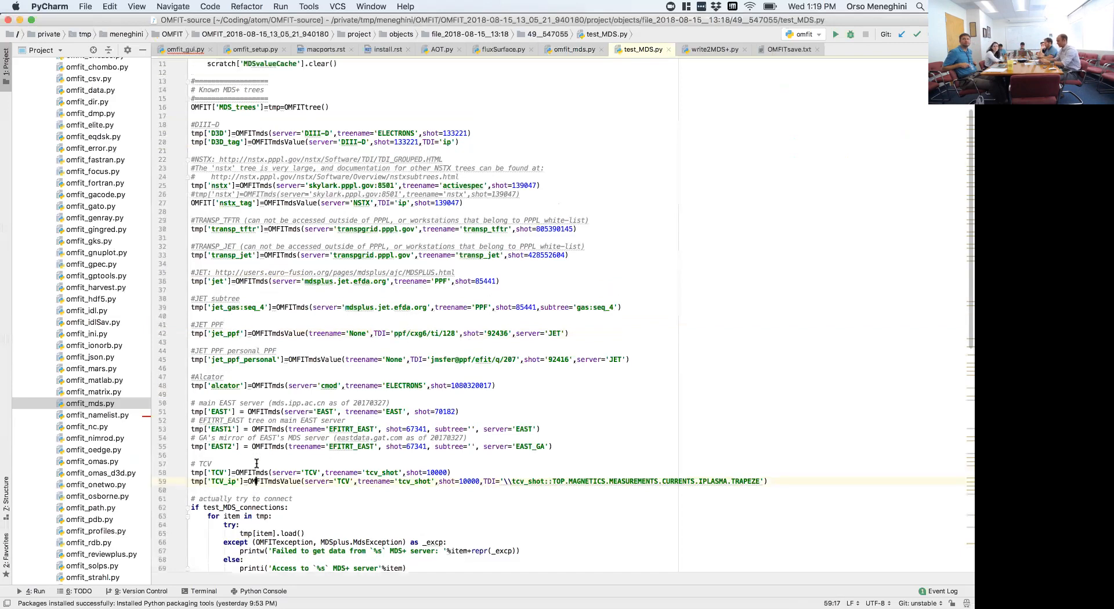
- Examine the write to MDS+ section of test_MDS.py, focusing on the OMFITmdsValue placeholder and the write call with its data argument
scroll(257, 462, down, 15)
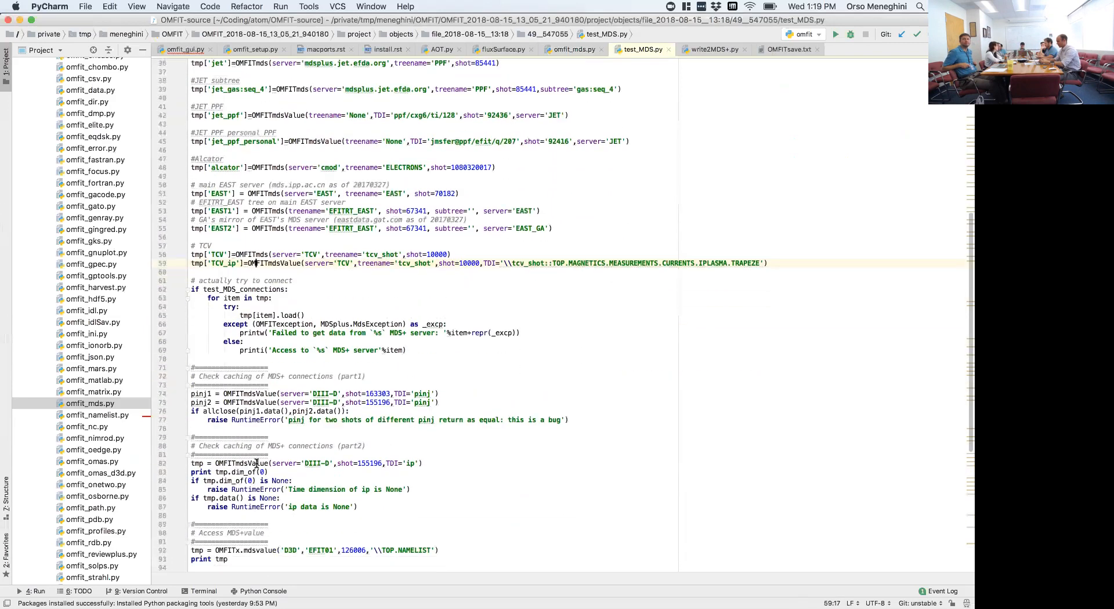
scroll(257, 463, down, 5)
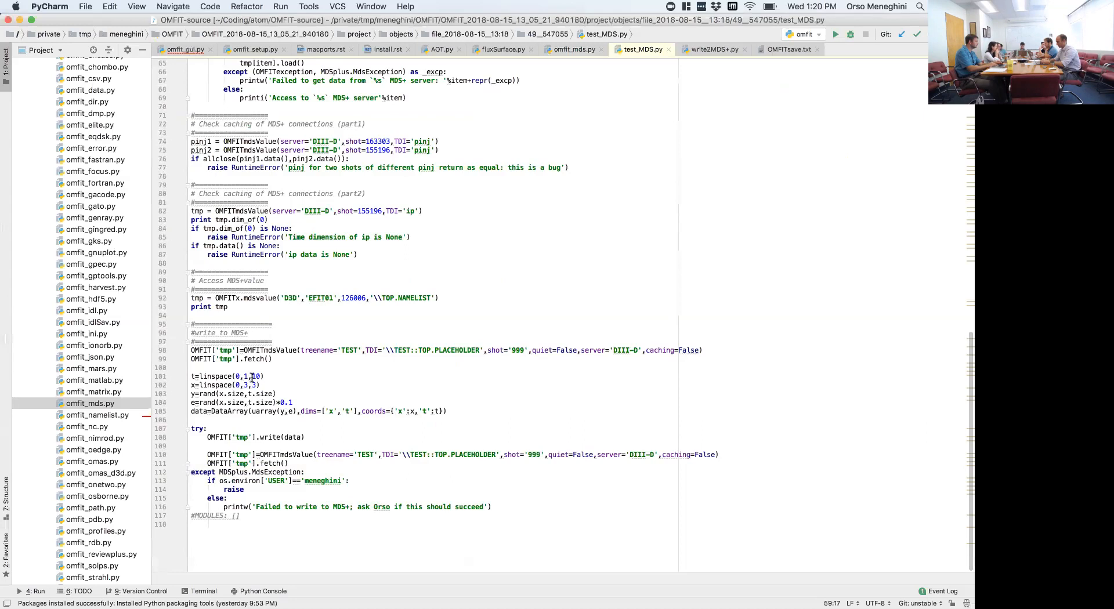
drag(192, 349, 260, 351)
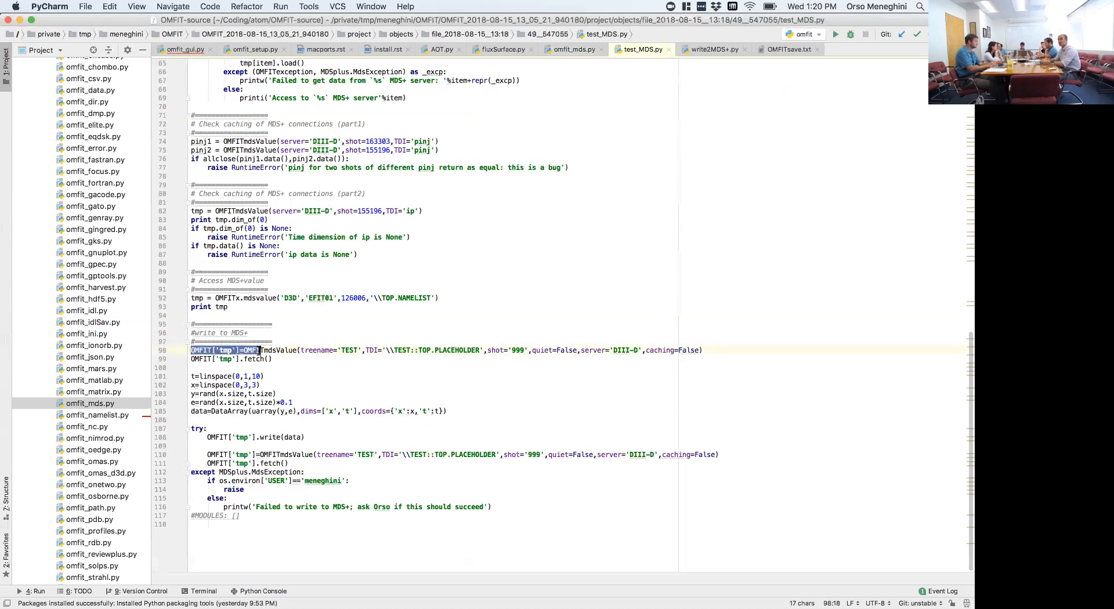
double_click(283, 351)
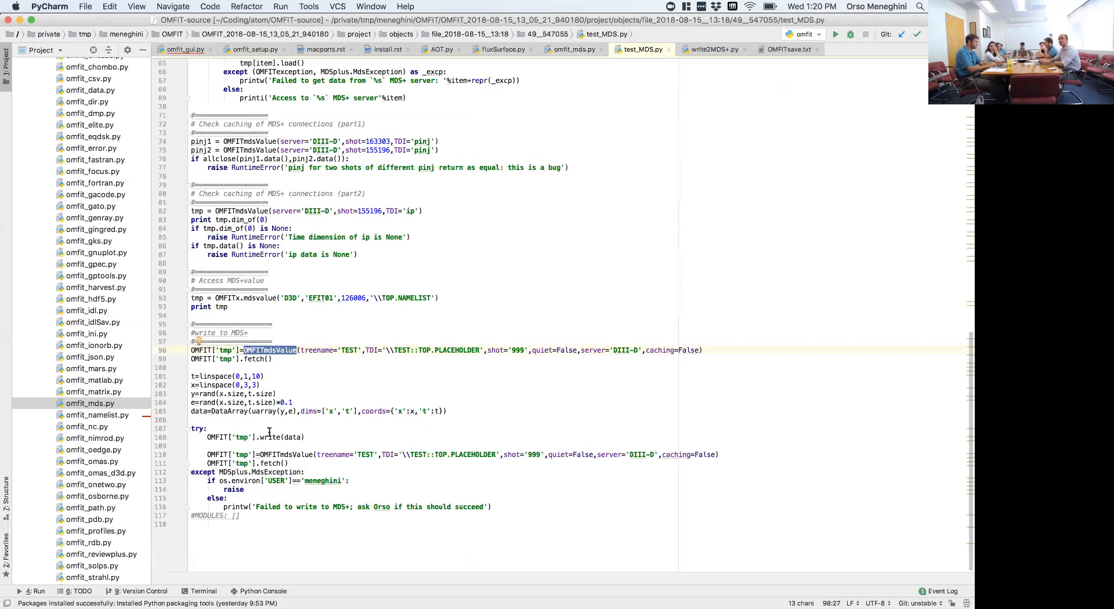
double_click(288, 437)
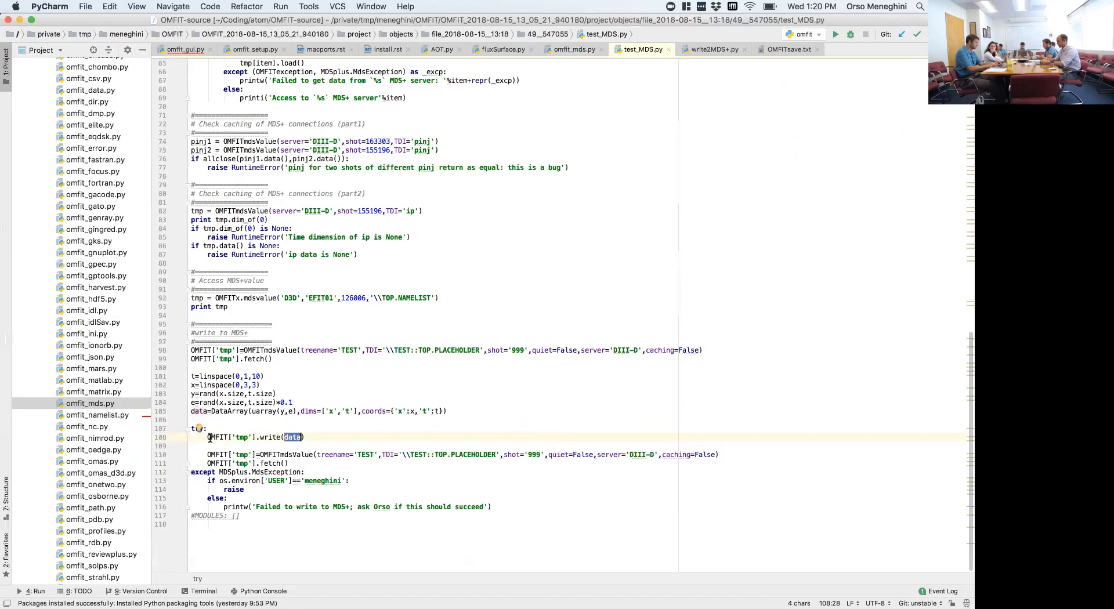
double_click(264, 438)
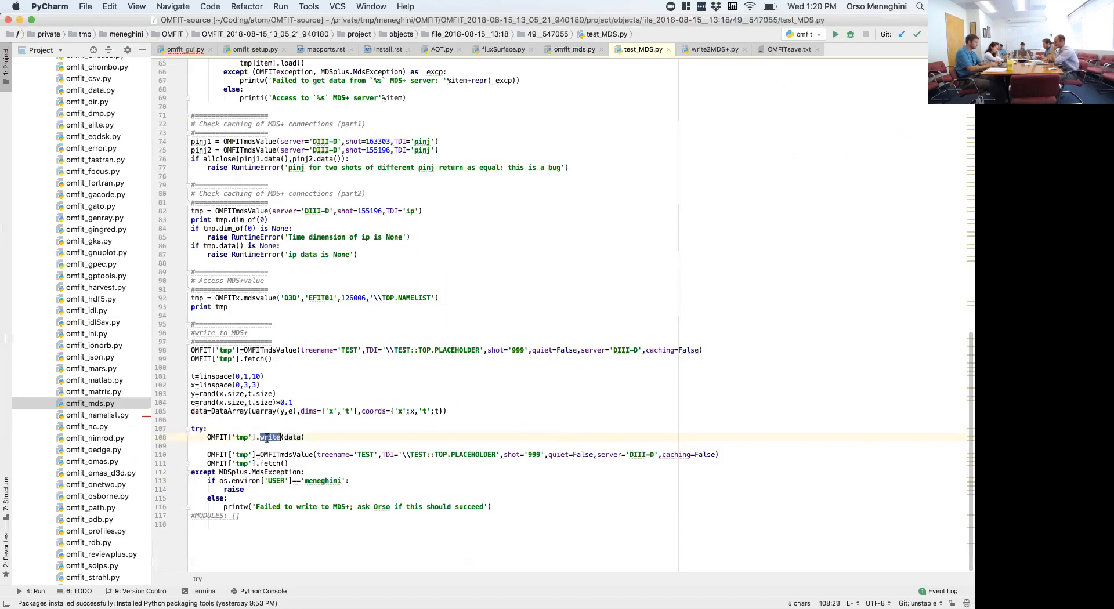
click(275, 351)
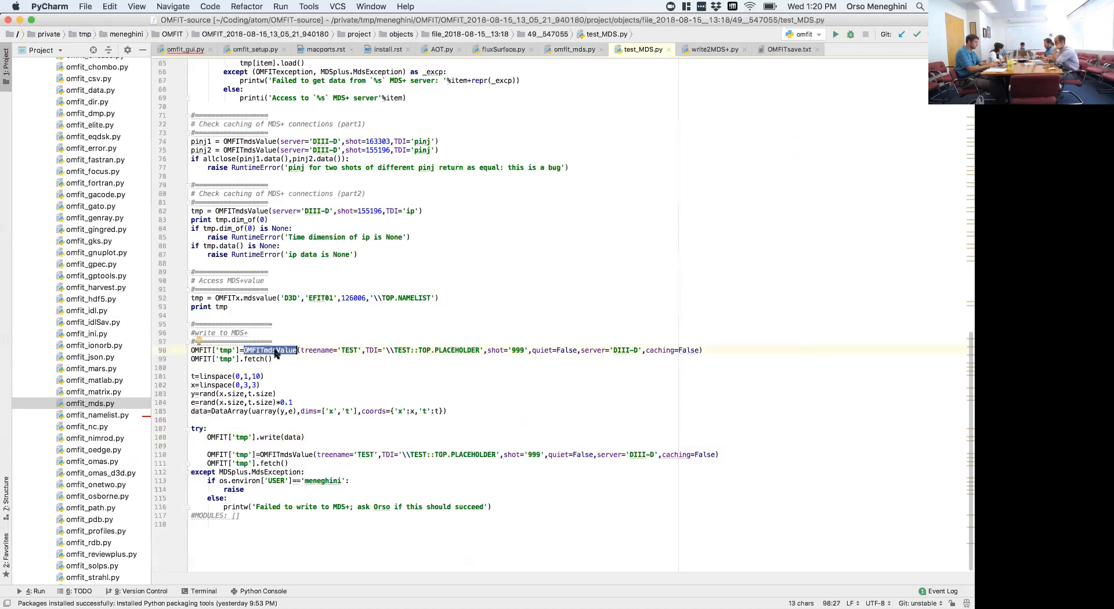
double_click(289, 437)
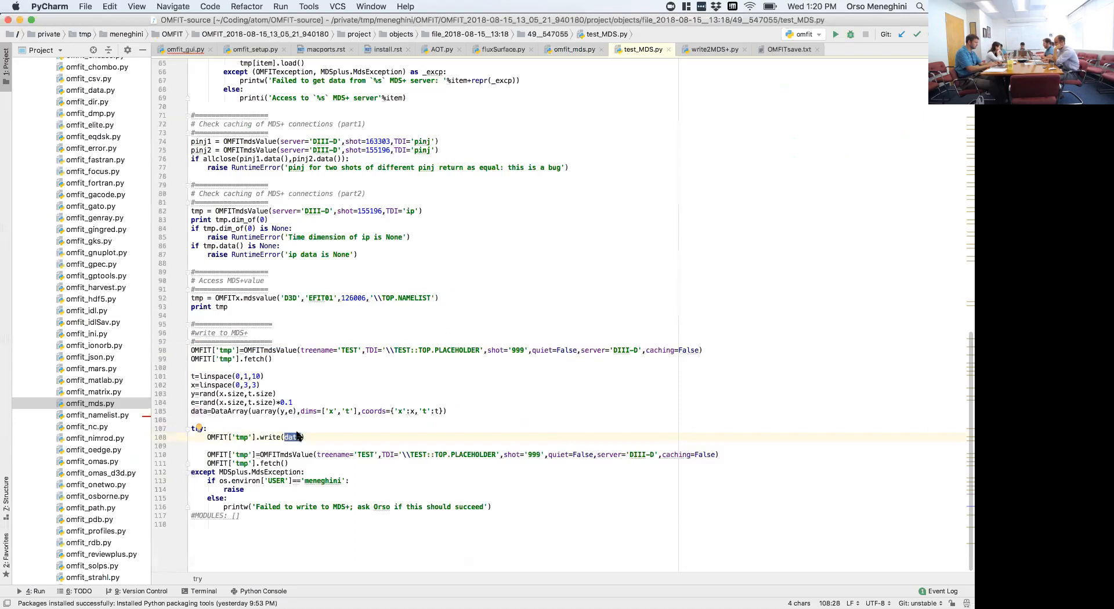
click(419, 309)
- Switch to OMFIT, rename the variable in the EDENSFIT command to mds_ne1 and execute it
key(super+Tab)
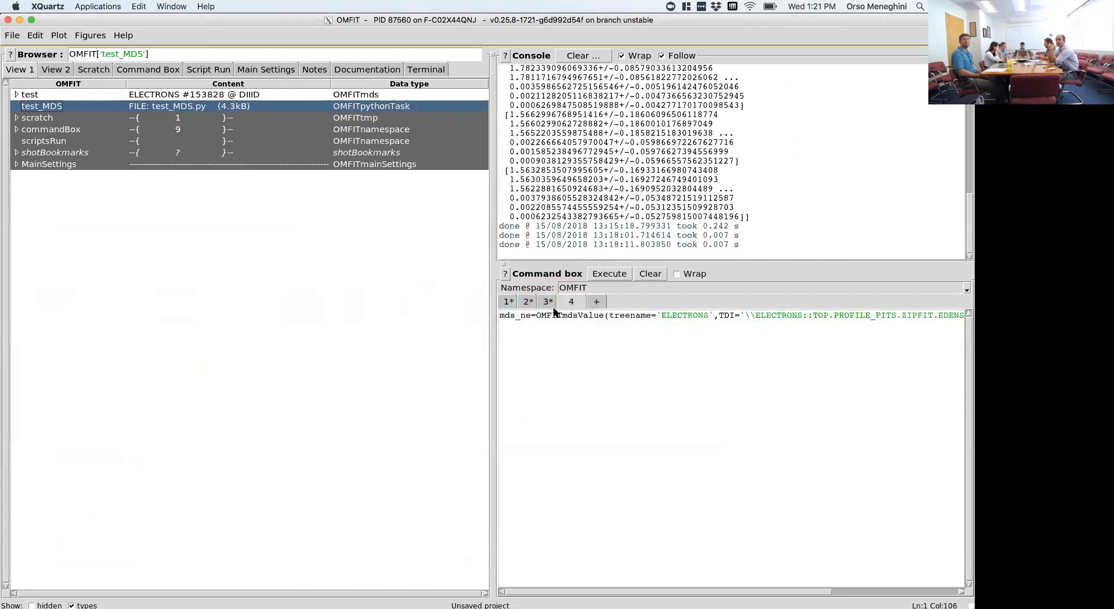
click(529, 315)
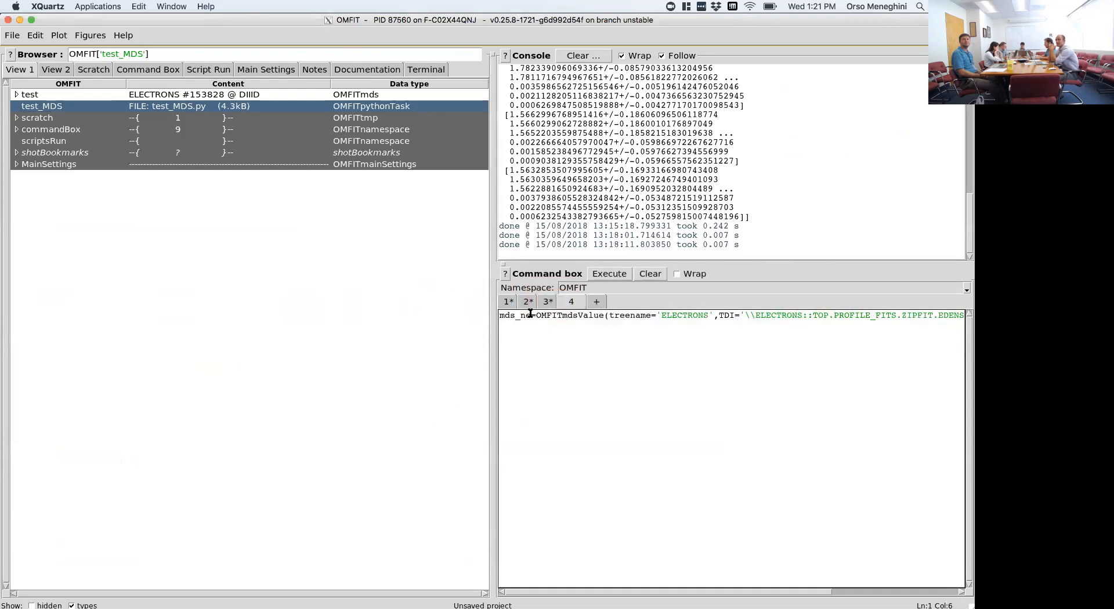
text(l)
click(618, 274)
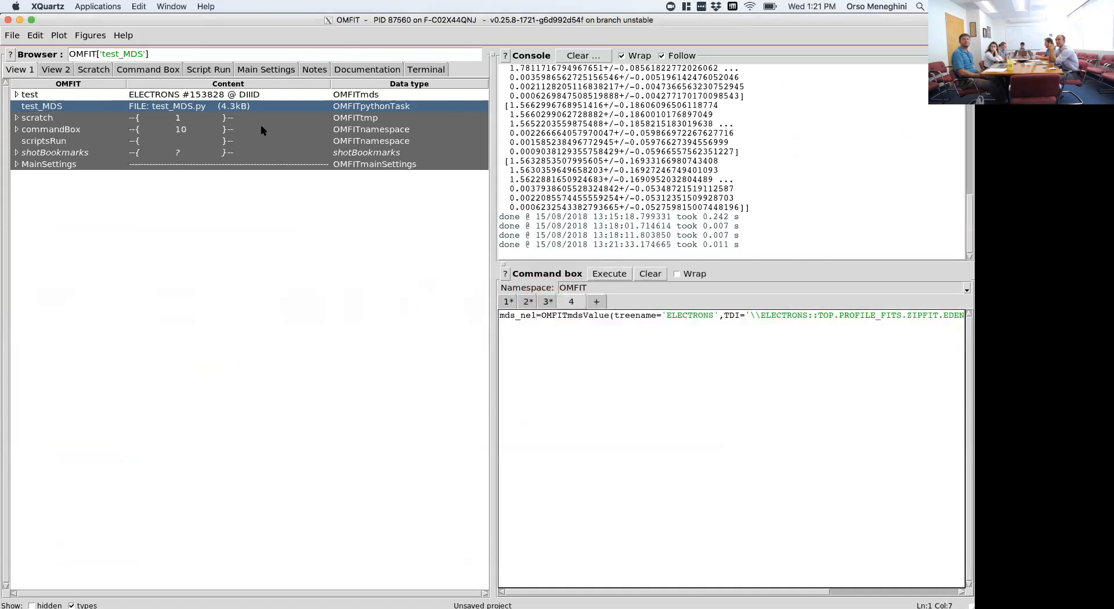
- Compare mds_ne1 with mds_ne in the commandBox namespace and check the OMFITmdsValue call that creates them
click(155, 74)
click(138, 159)
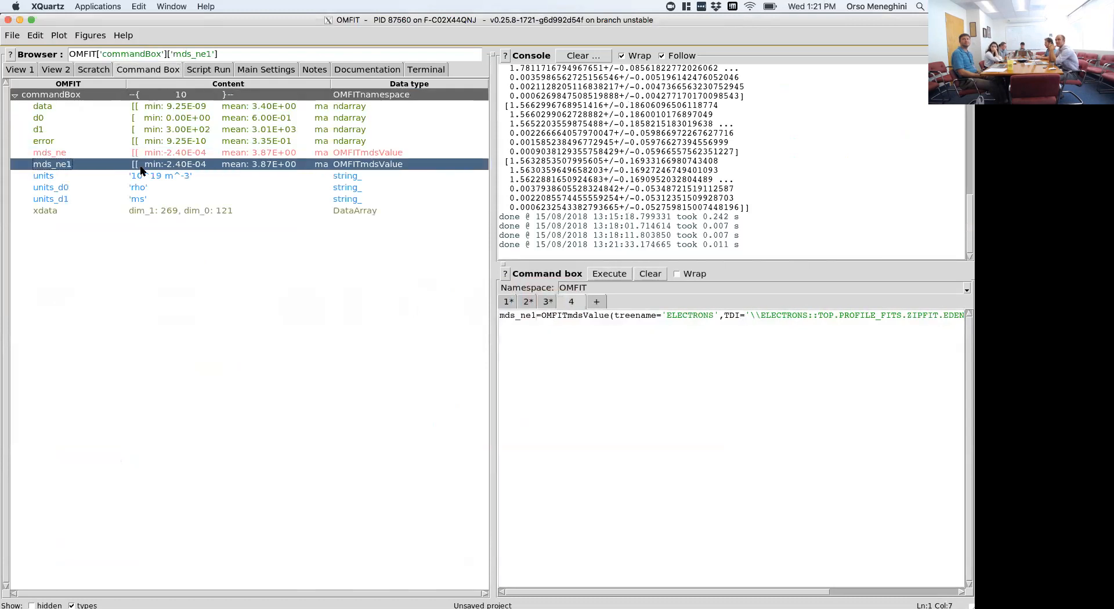
click(139, 155)
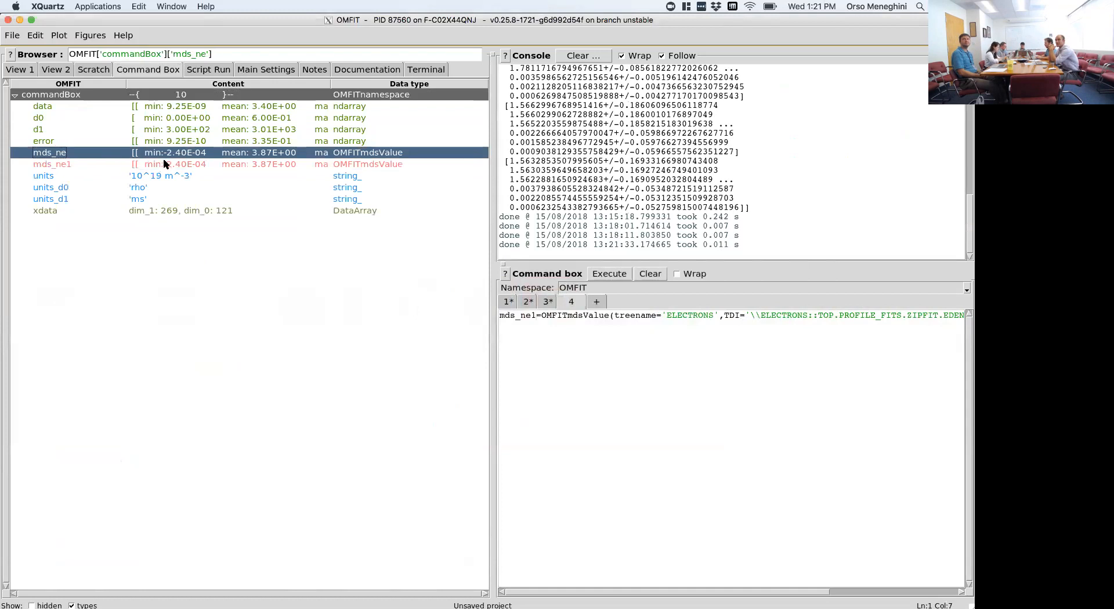
drag(542, 315, 590, 321)
click(539, 315)
click(282, 162)
click(286, 153)
click(286, 165)
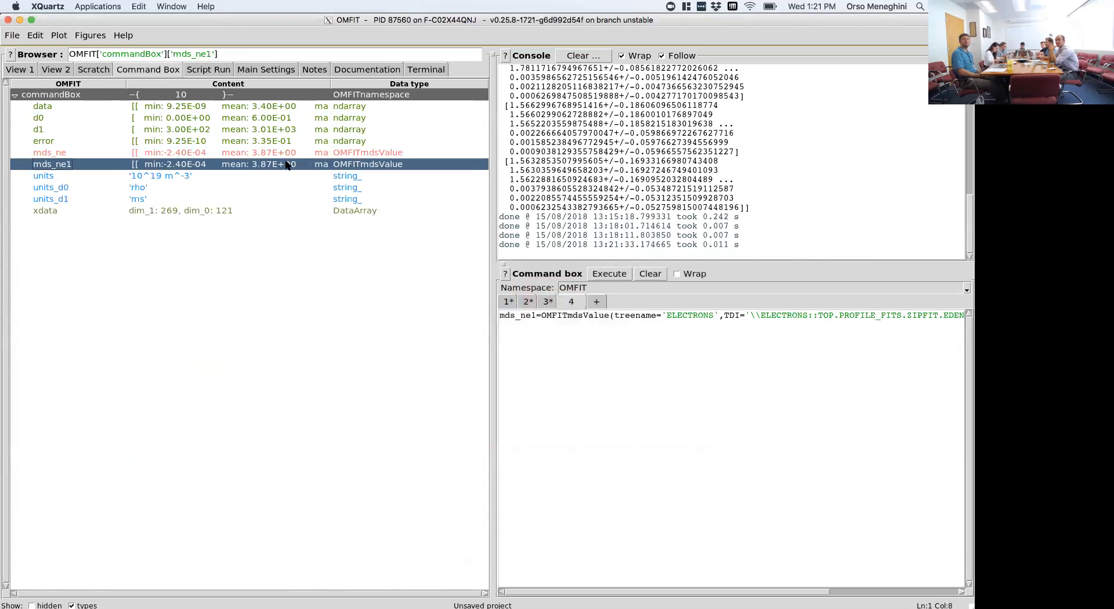
- Inspect the cached OMFITmdsValue entries in scratch's MDSvalueCache with a wider name column, then collapse scratch
click(32, 70)
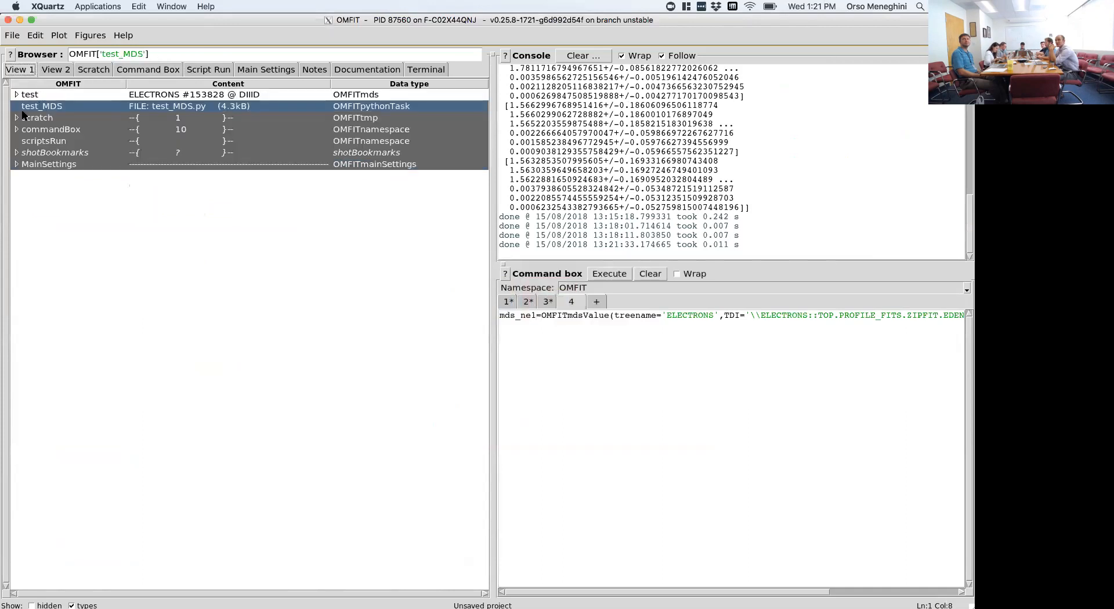
click(17, 118)
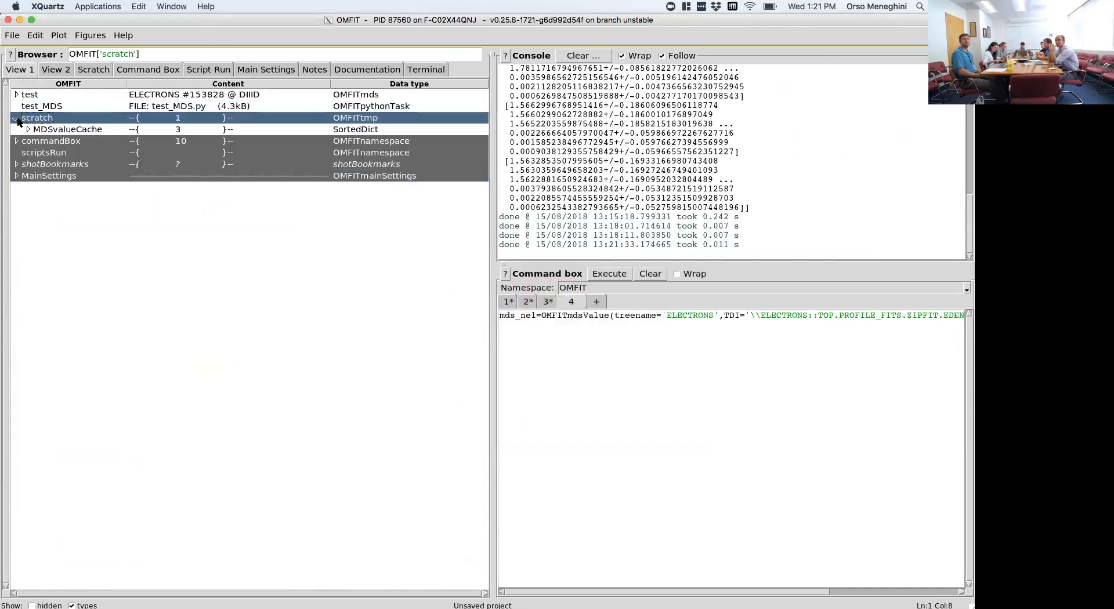
click(27, 130)
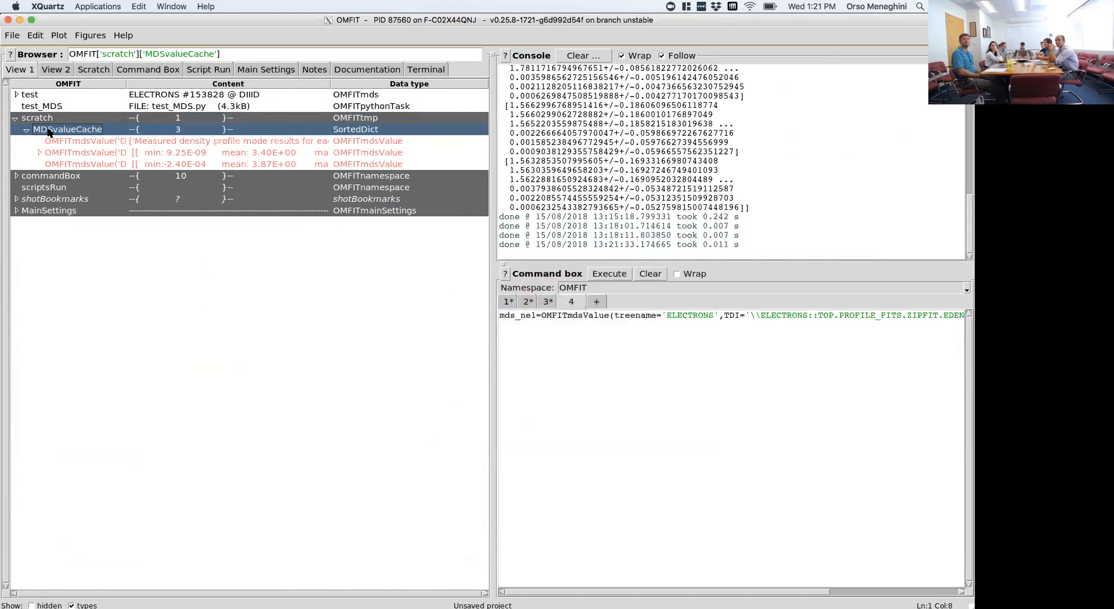
mouse_move(150, 85)
mouse_down()
mouse_move(256, 93)
mouse_move(155, 97)
mouse_up()
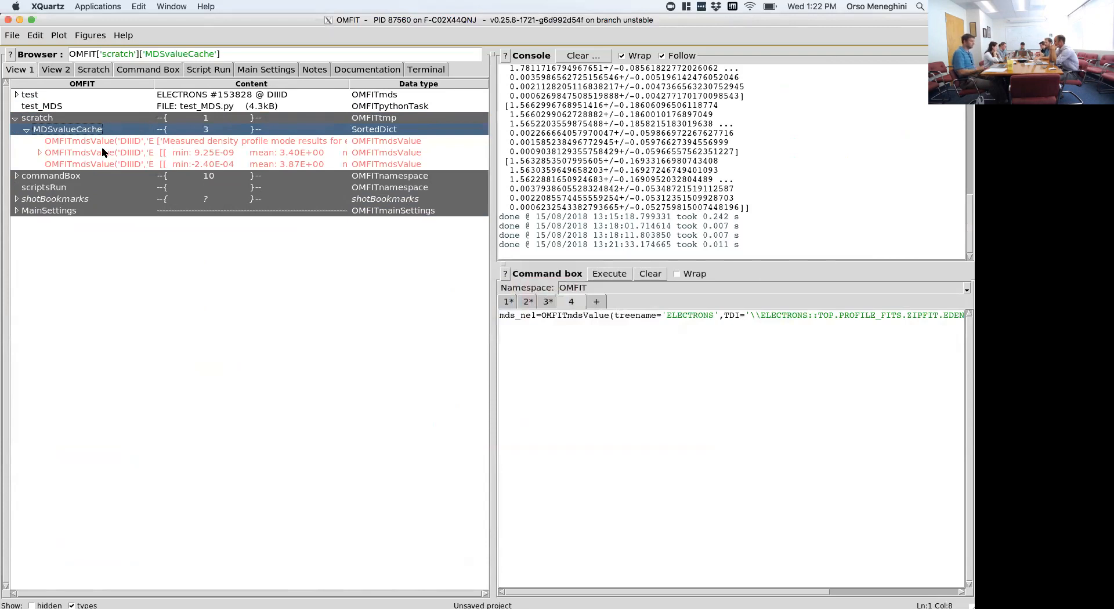
click(16, 118)
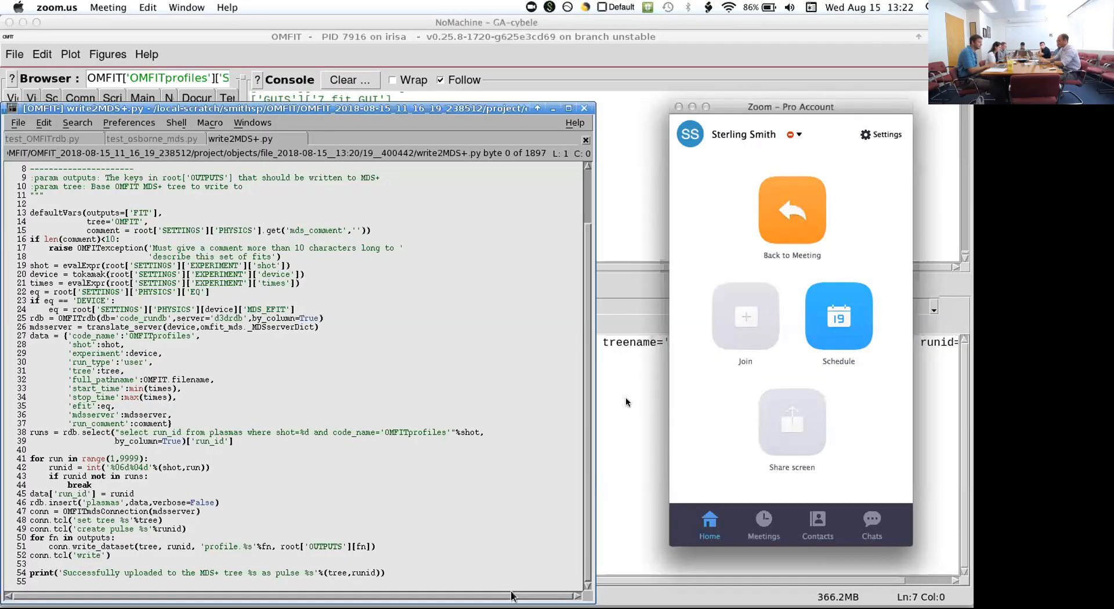
- Bring the remote OMFIT window in front of the write2MDS+.py editor and collapse its tree up to the OMFITprofiles module
click(626, 395)
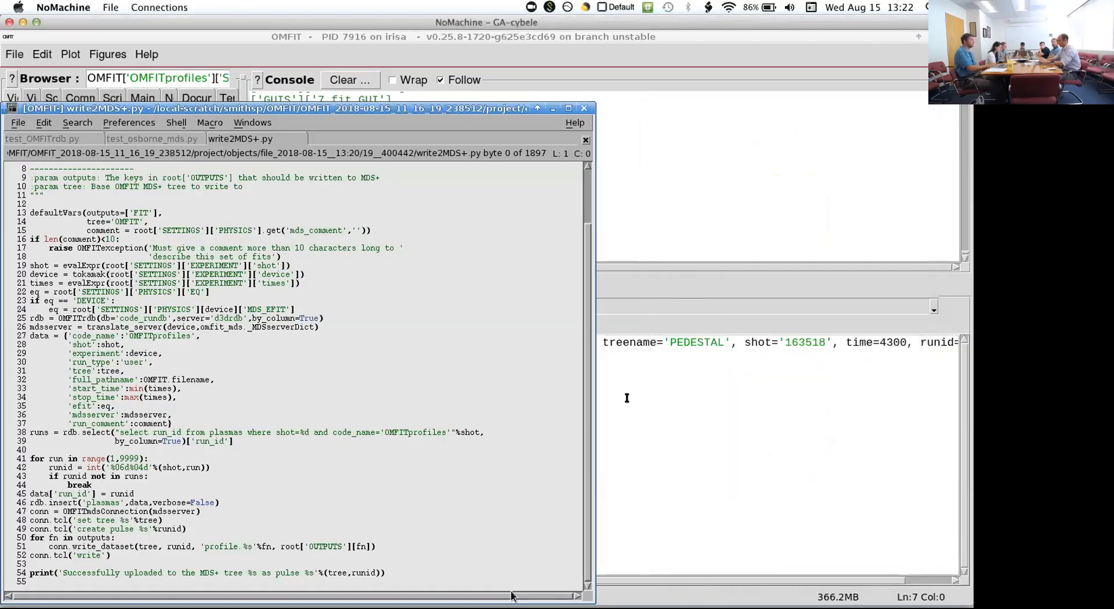
click(139, 295)
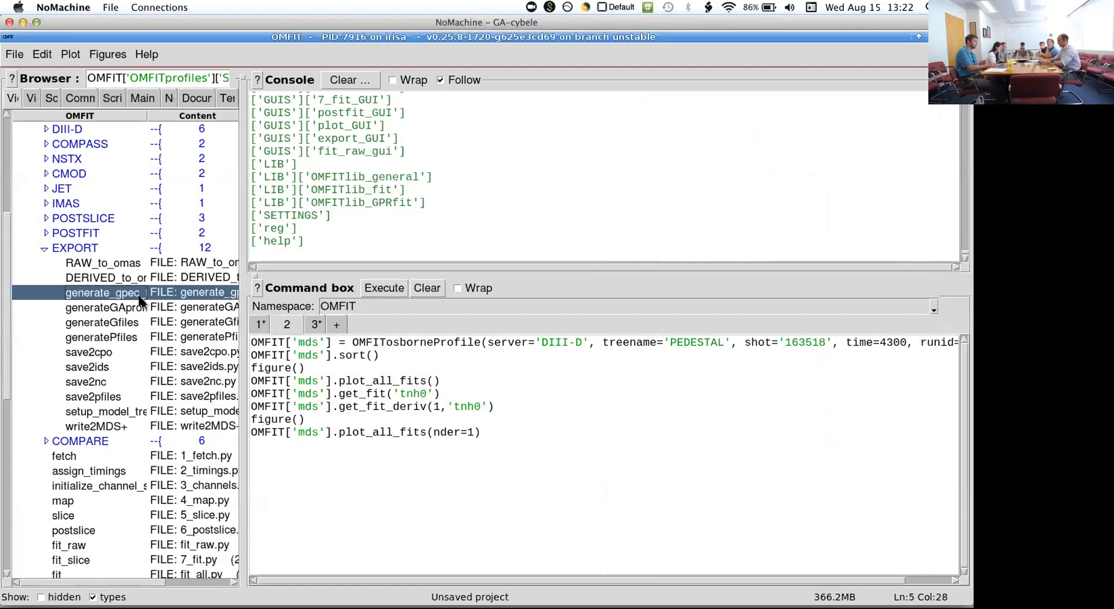
key(Left)
key(Left)
key(Left)
key(Left)
key(Left)
key(Left)
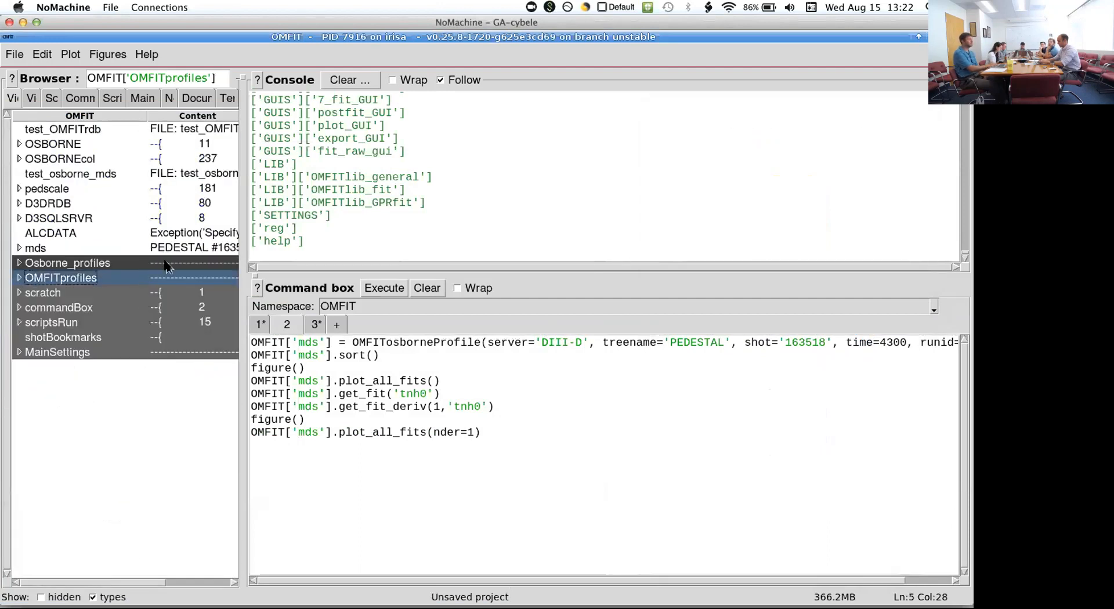
- Select the test_OMFITrdb script, widen the tree browser and show the first command box with the OMFITrdb queries
click(111, 126)
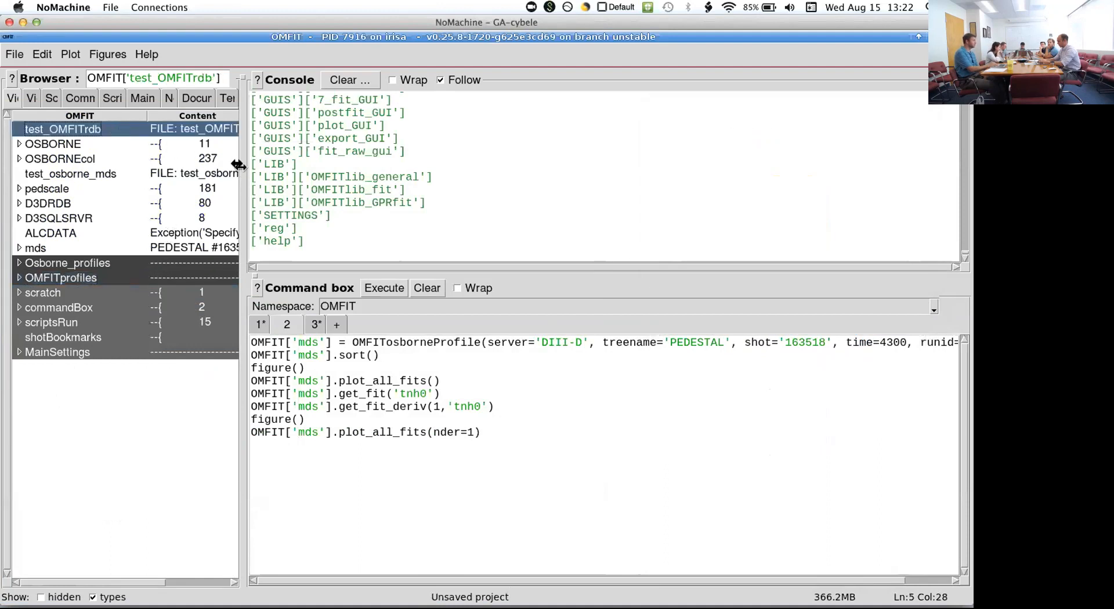
drag(244, 168, 324, 169)
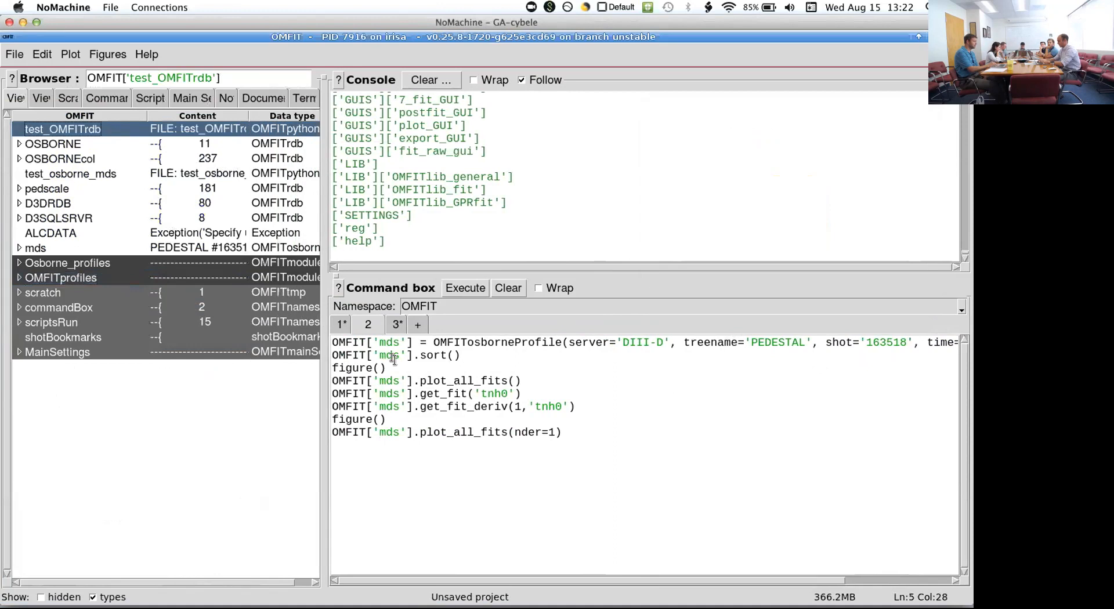
click(342, 324)
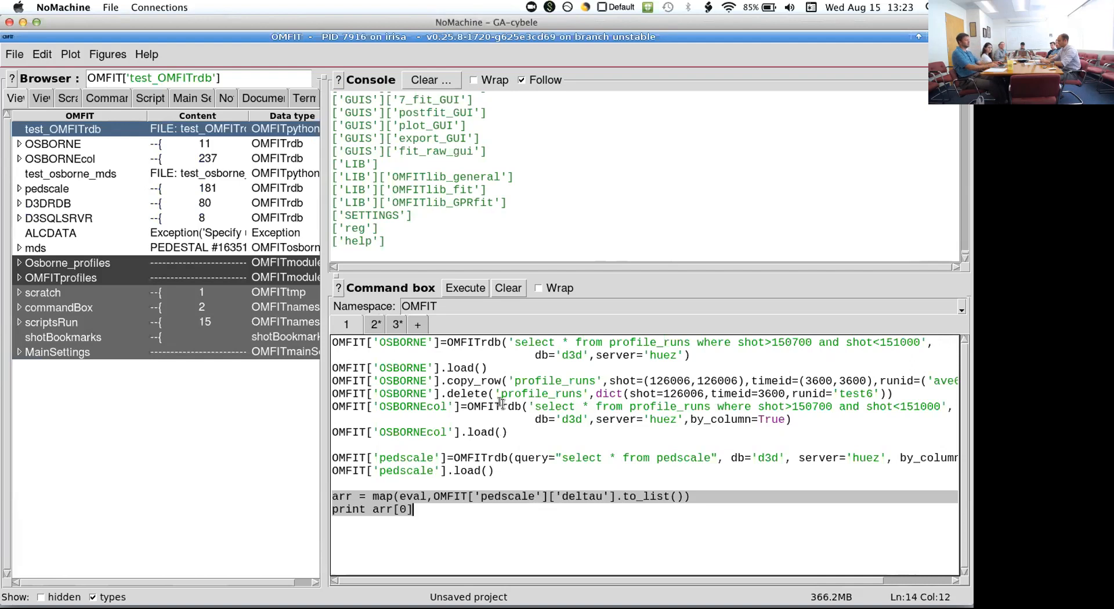
- Switch to the DIII-D Table List page in Chrome and list the tables of the D3DRDB database
key(super+h)
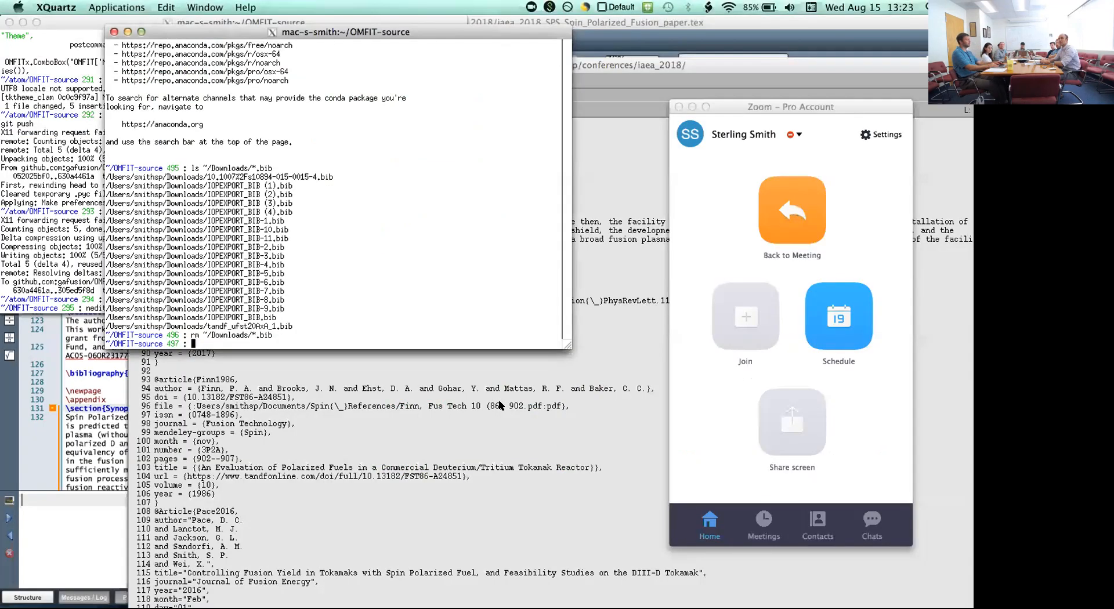
key(ctrl+Left)
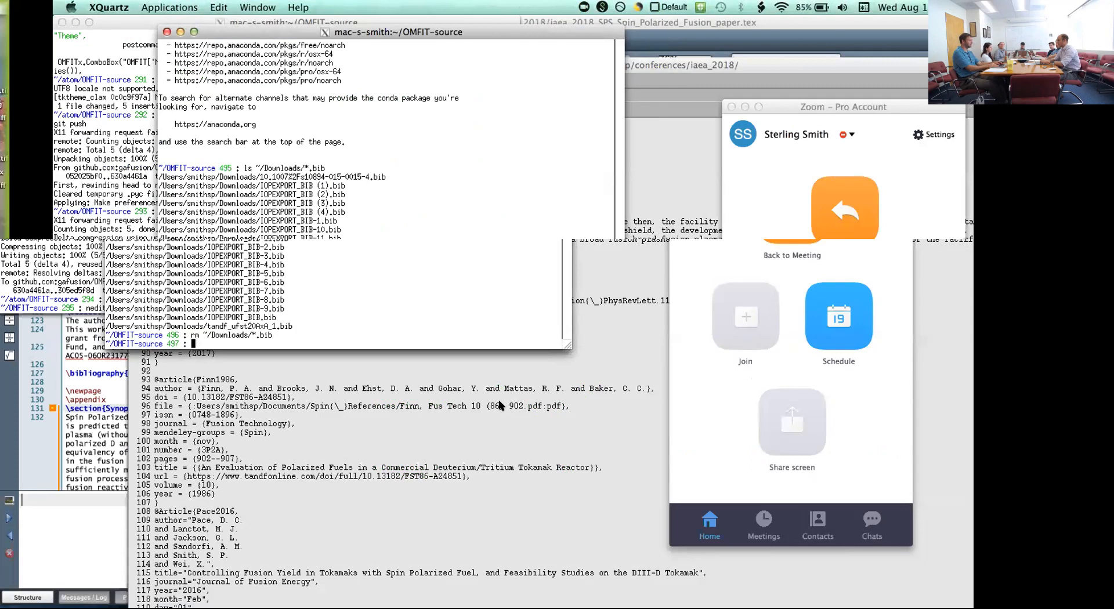
key(ctrl+Right)
key(ctrl+Right)
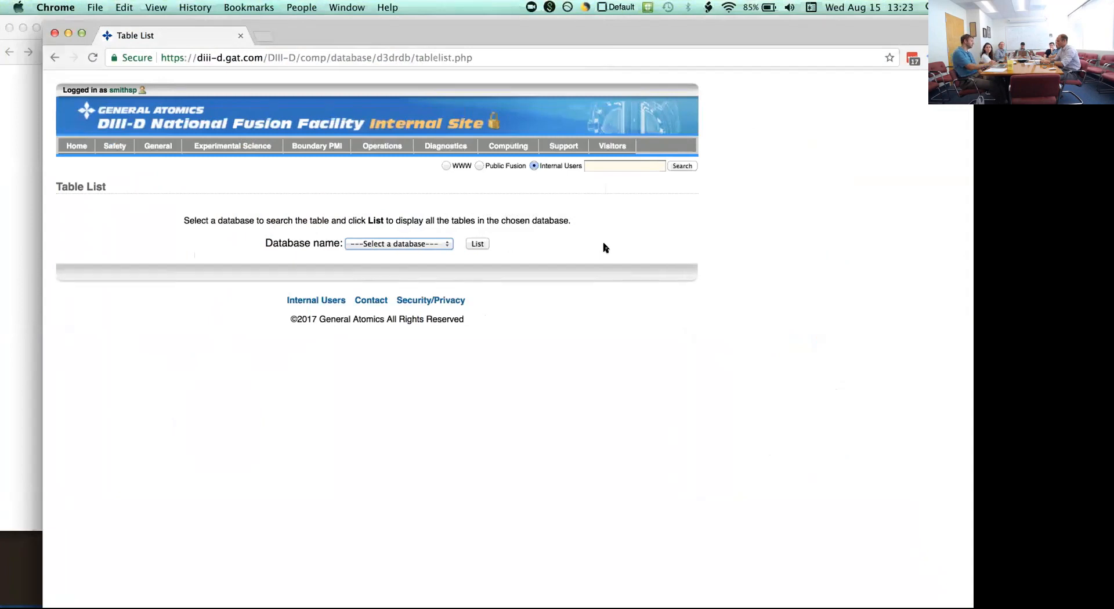
click(430, 243)
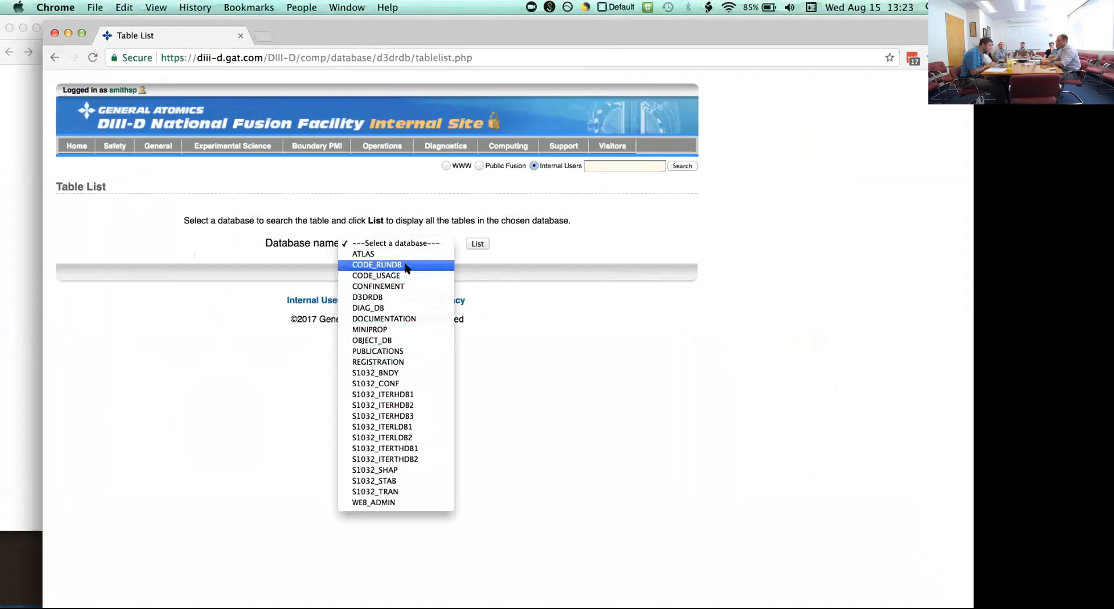
click(405, 297)
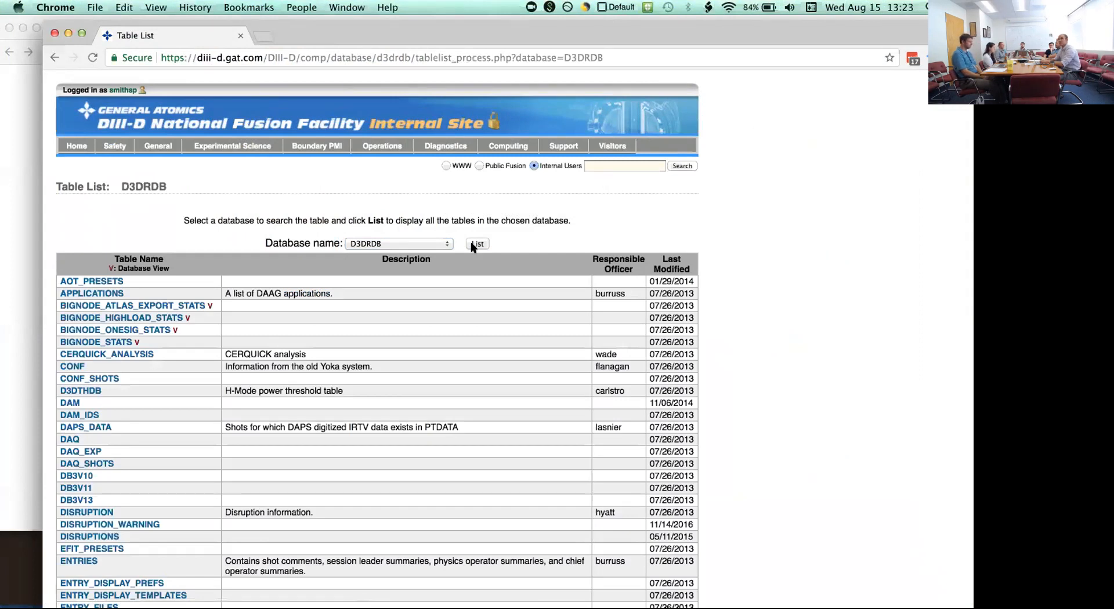
- Review the available database names and look through the D3DRDB table names and descriptions
scroll(373, 370, down, 1)
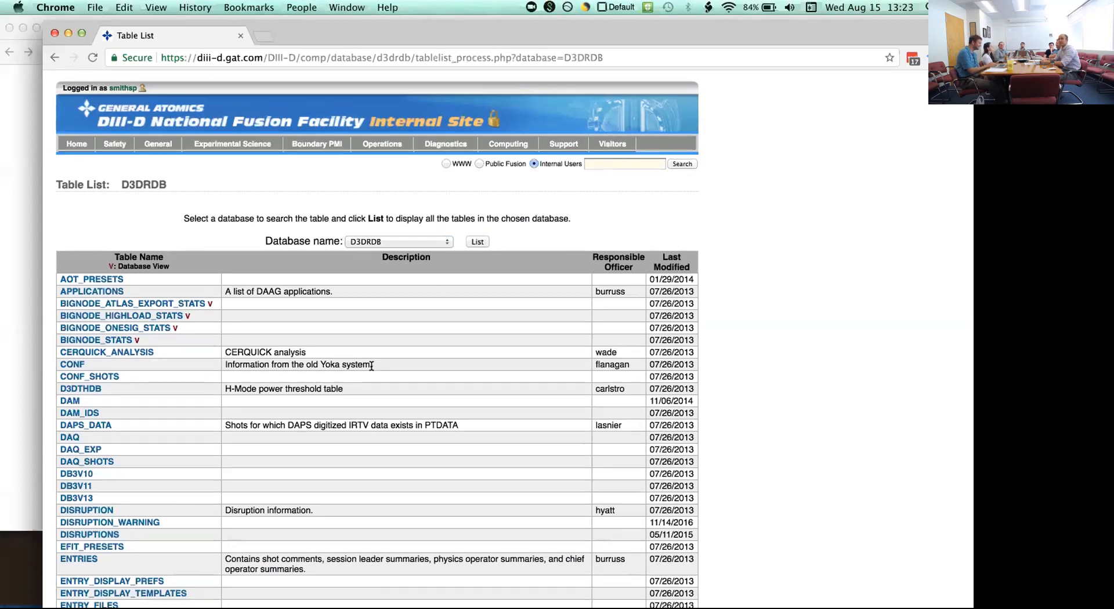
click(426, 234)
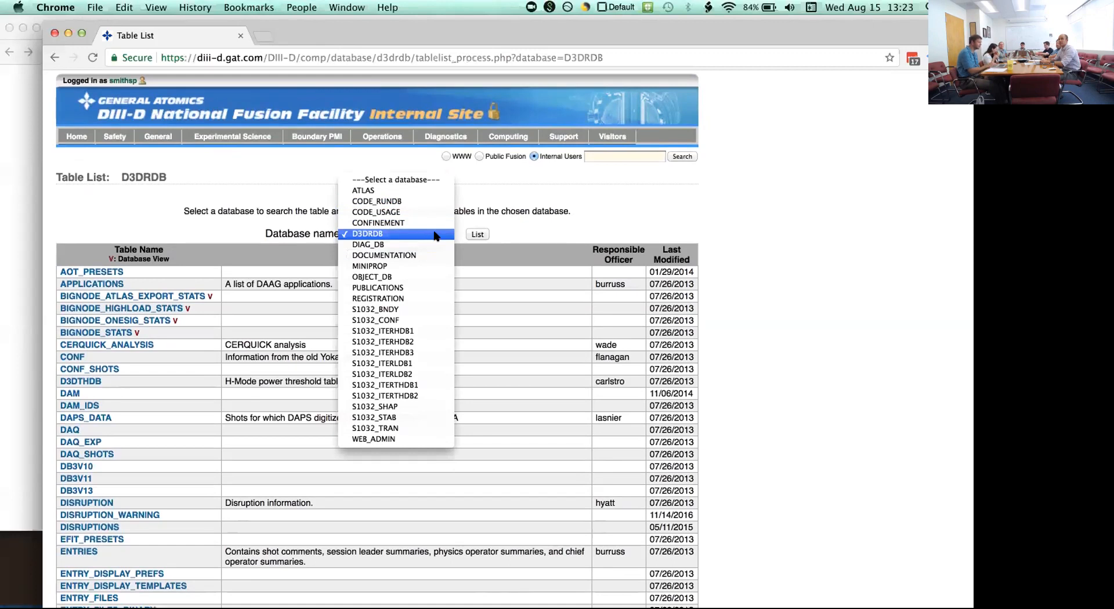
click(491, 216)
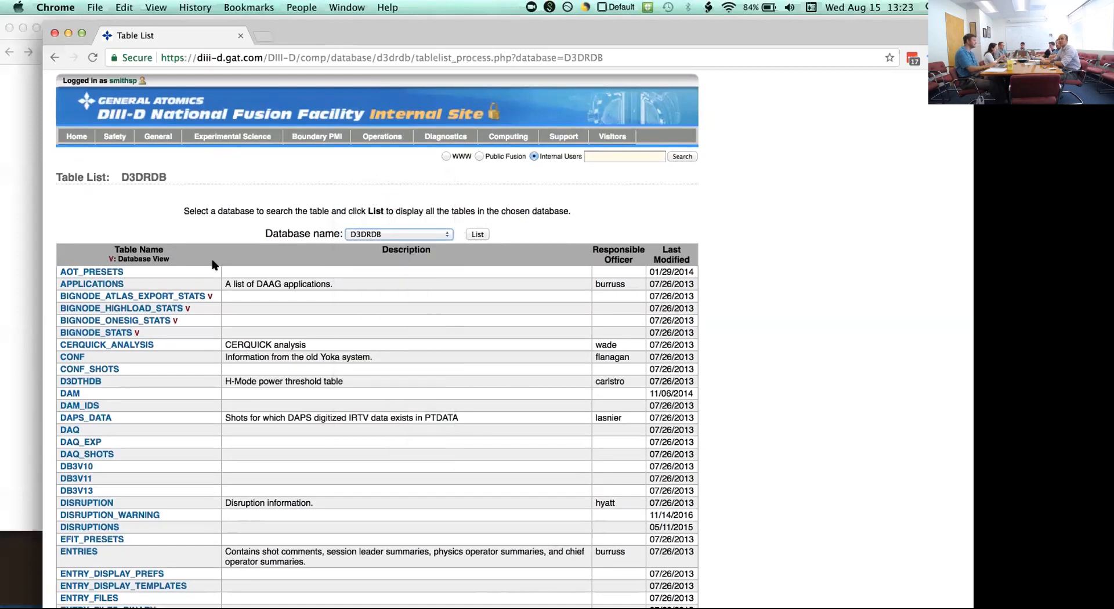
scroll(214, 265, down, 4)
scroll(213, 265, down, 6)
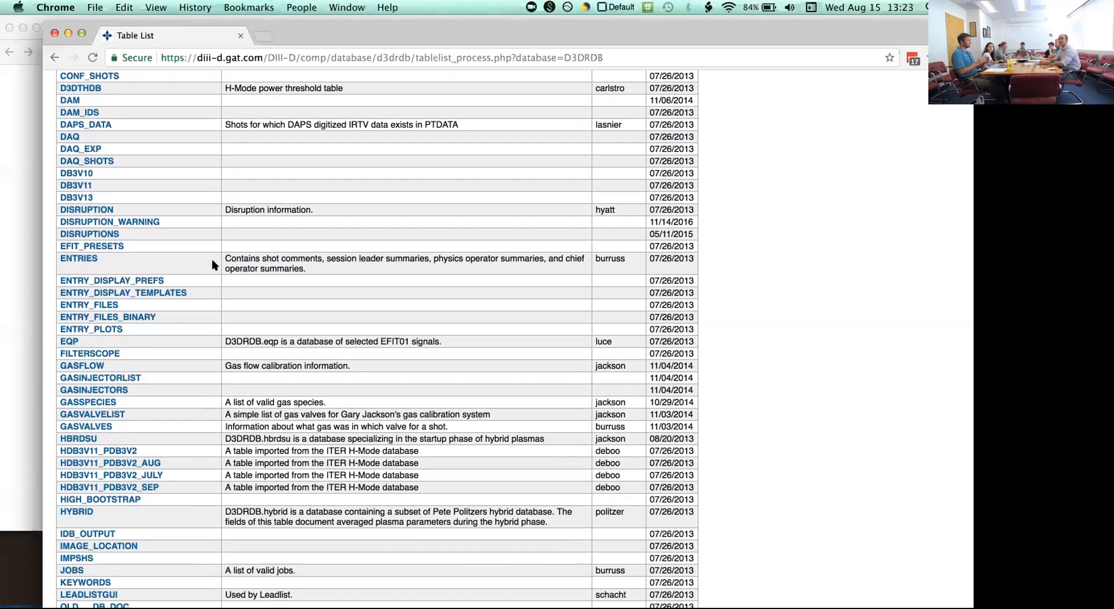
scroll(212, 265, down, 2)
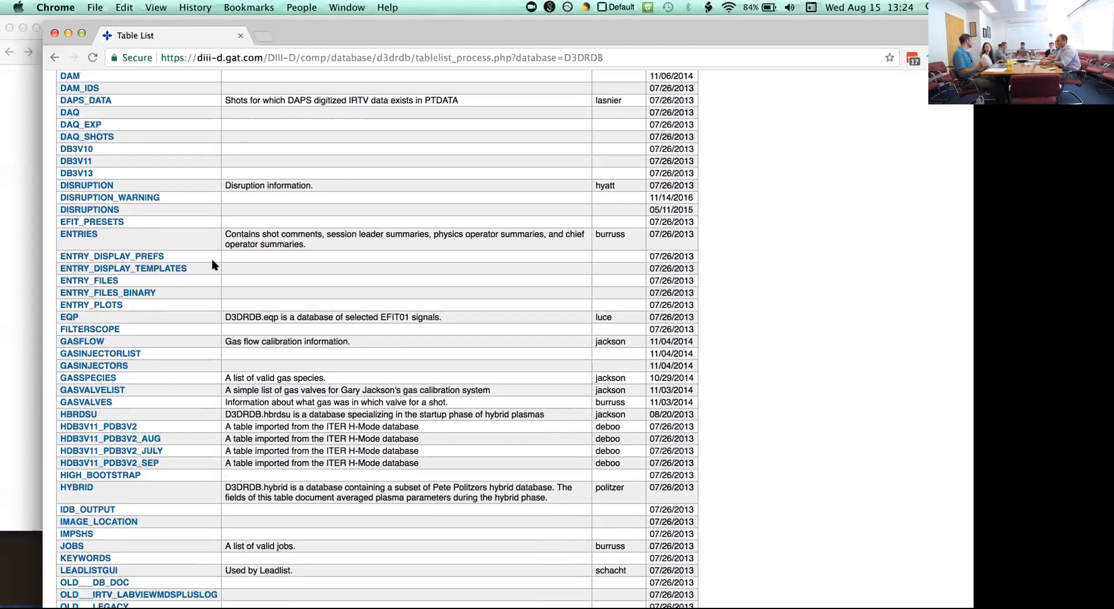
- Look through the D3DRDB table list and open the column list of the SUMMARIES table
scroll(213, 265, down, 6)
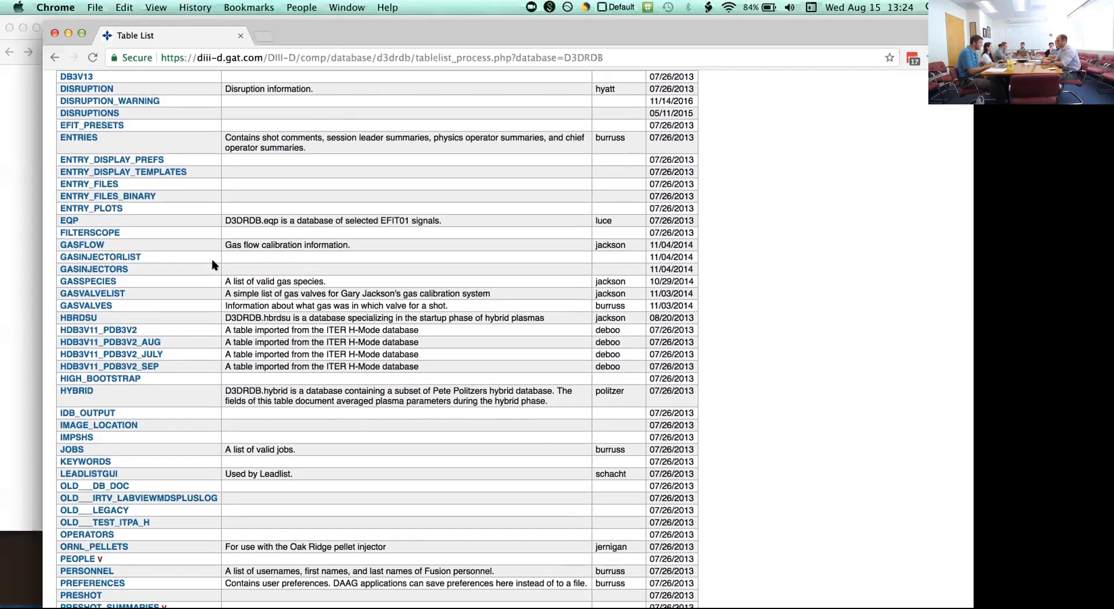
scroll(214, 265, down, 1)
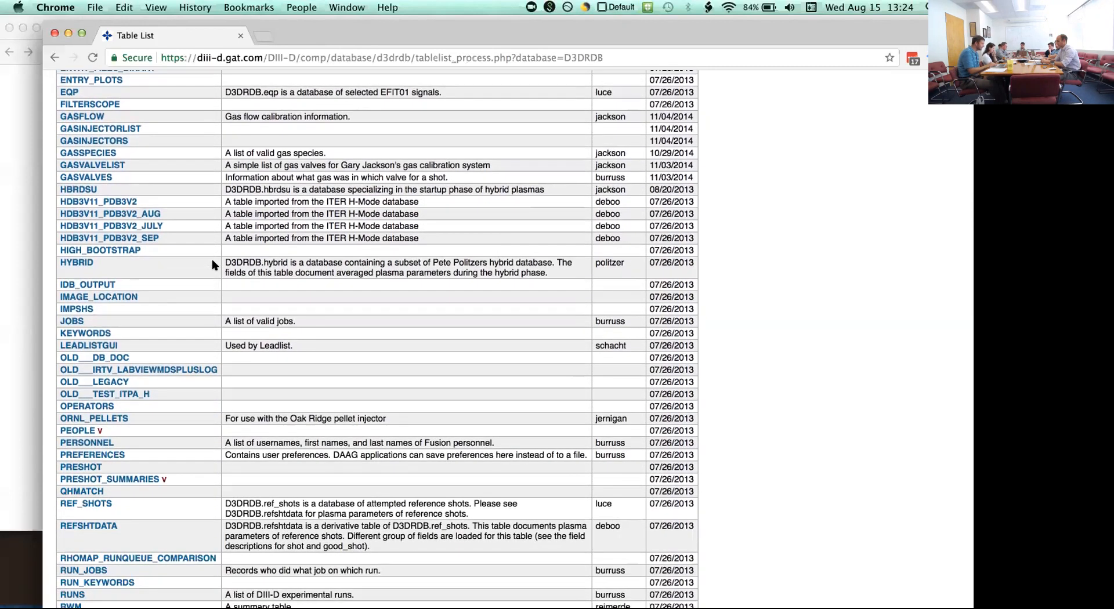
scroll(214, 266, up, 5)
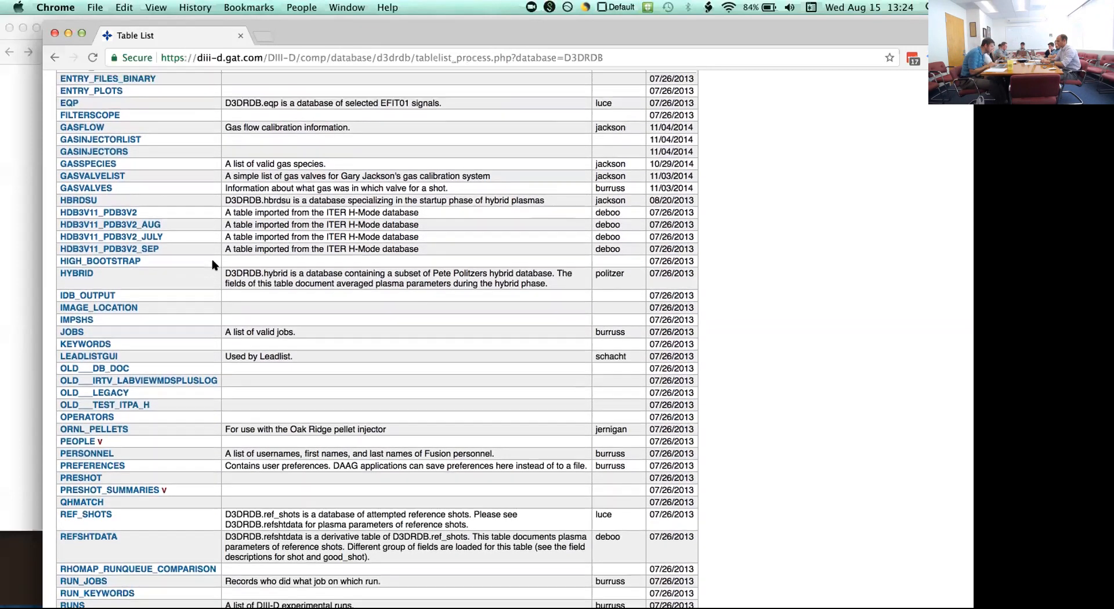
scroll(213, 265, up, 15)
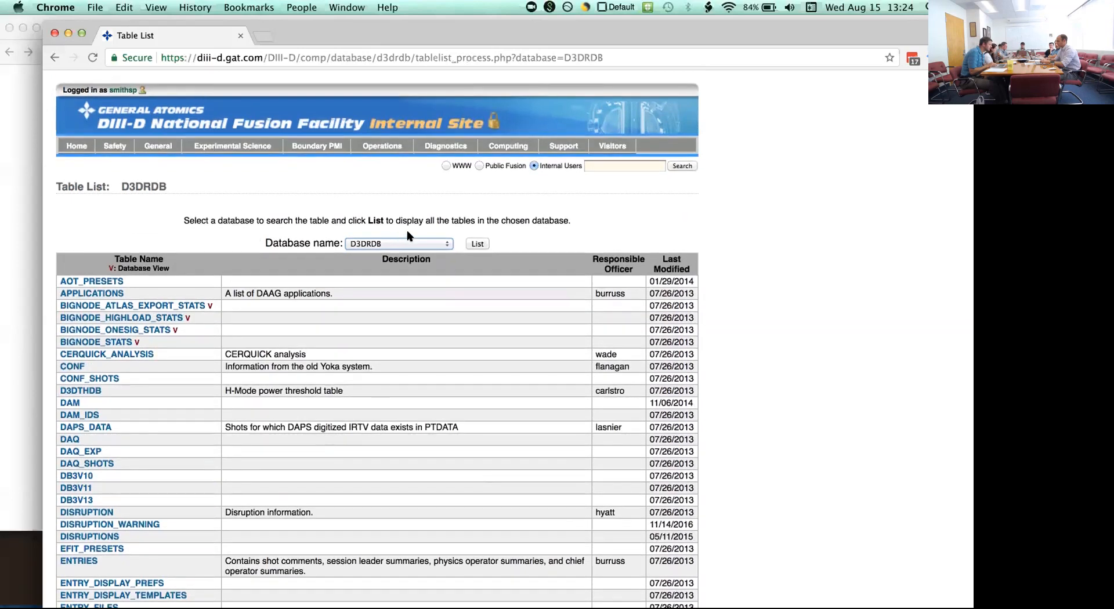
scroll(320, 371, down, 20)
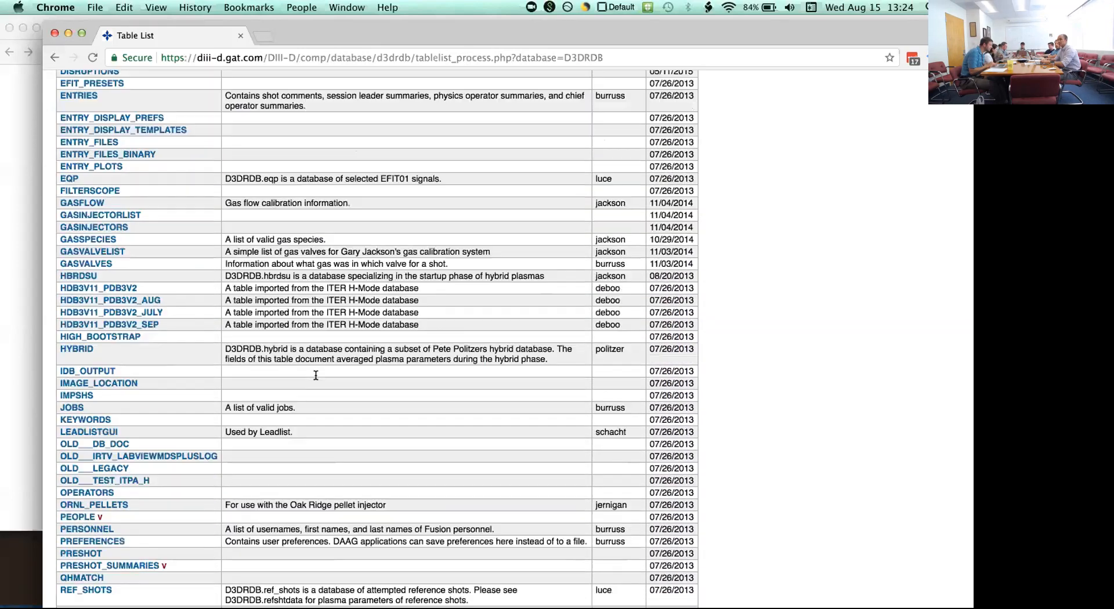
scroll(315, 375, down, 8)
click(97, 308)
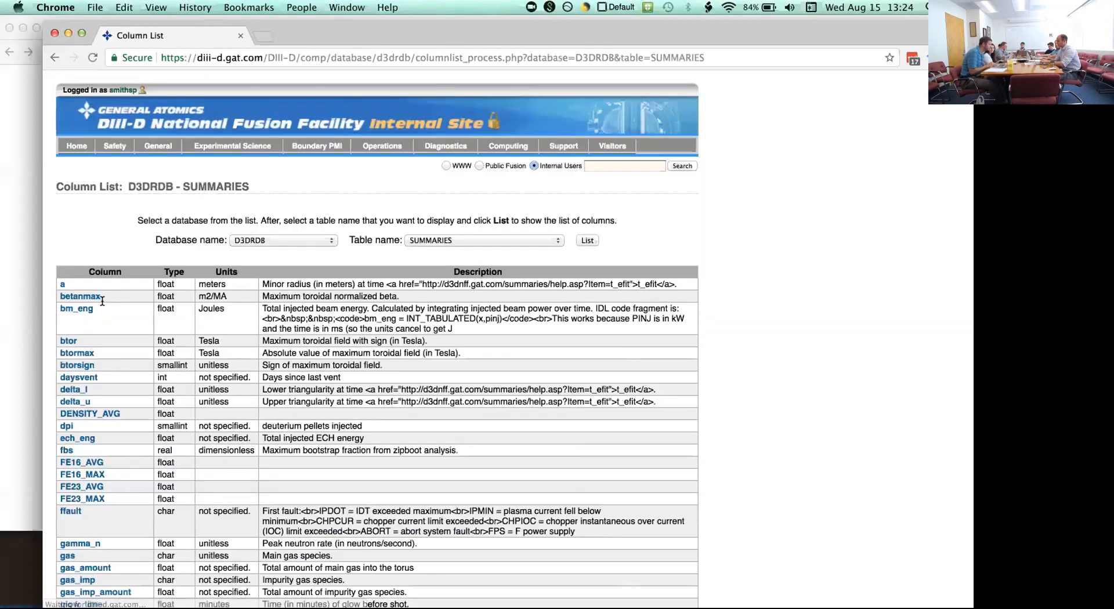
- Look through the SUMMARIES columns with their types, units and descriptions, down to the pulse_length and shot entries
scroll(202, 304, down, 5)
scroll(201, 304, down, 7)
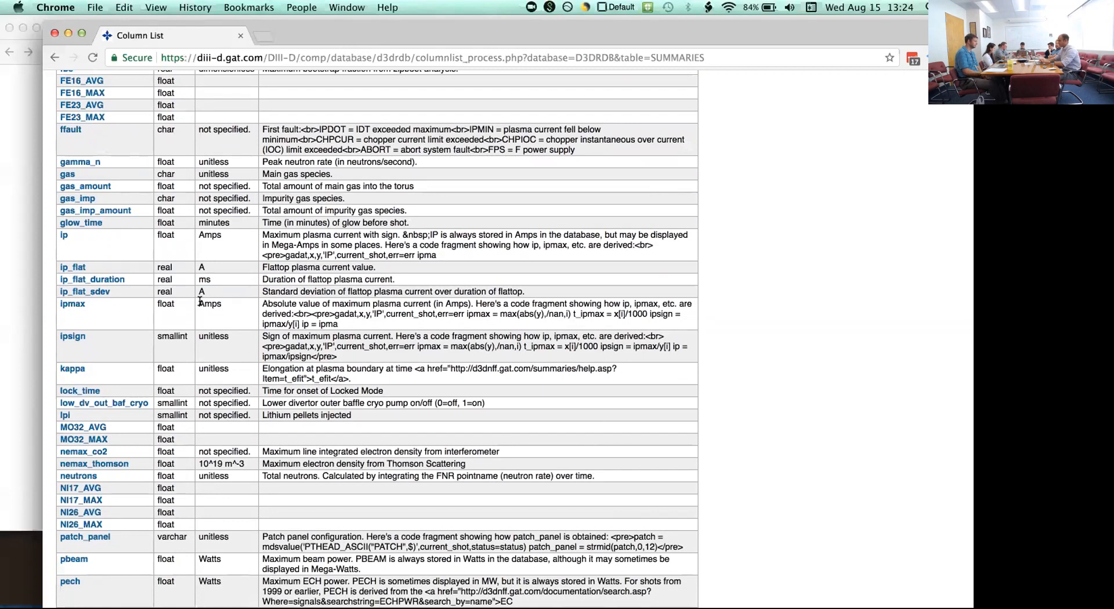
scroll(200, 301, down, 1)
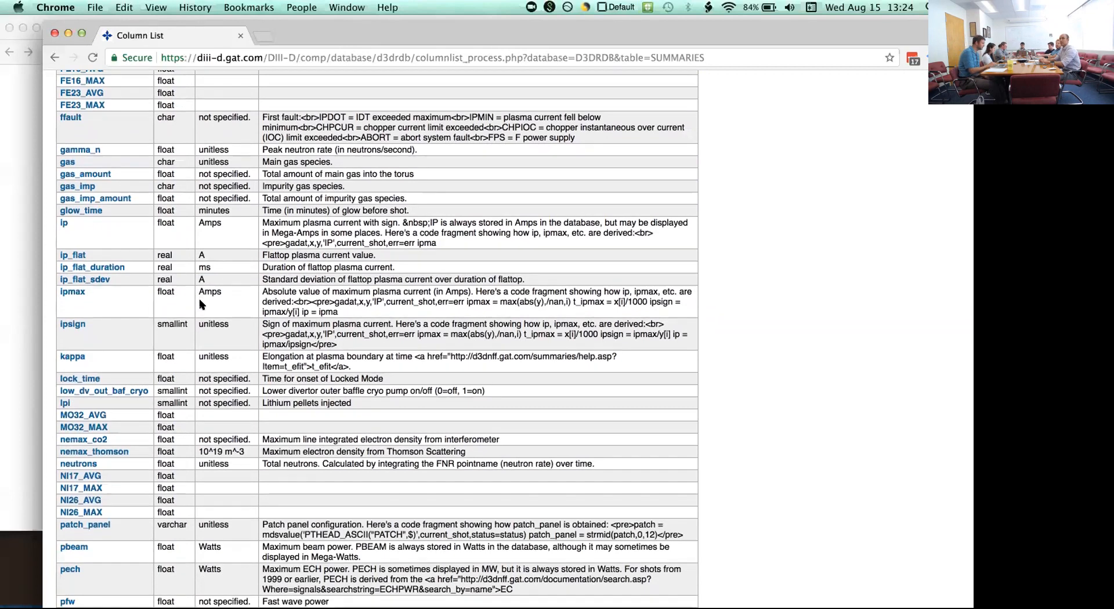
scroll(201, 301, down, 5)
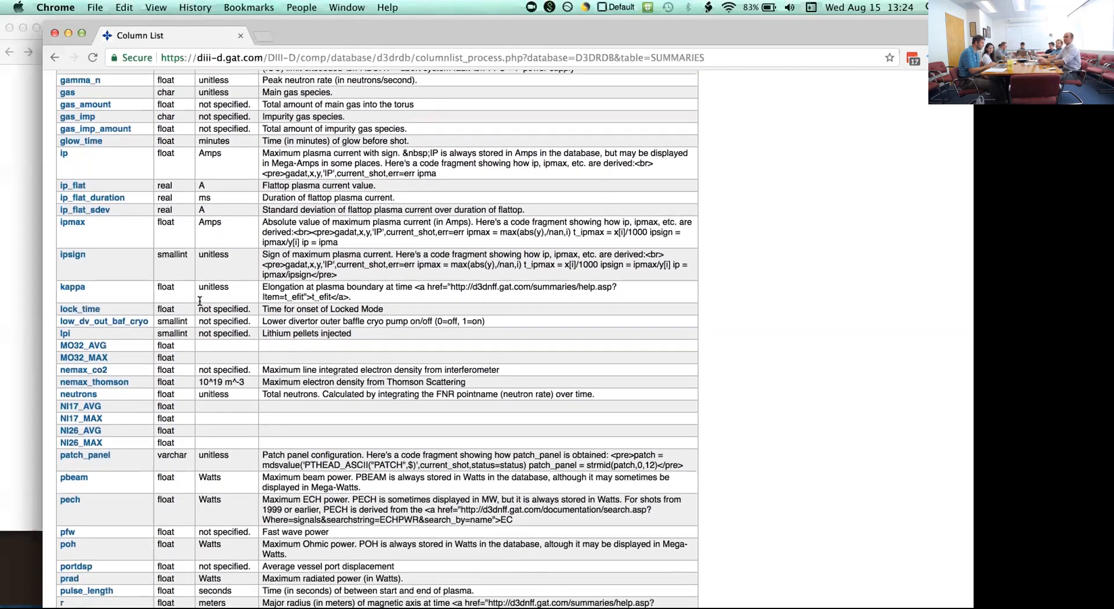
scroll(200, 301, down, 4)
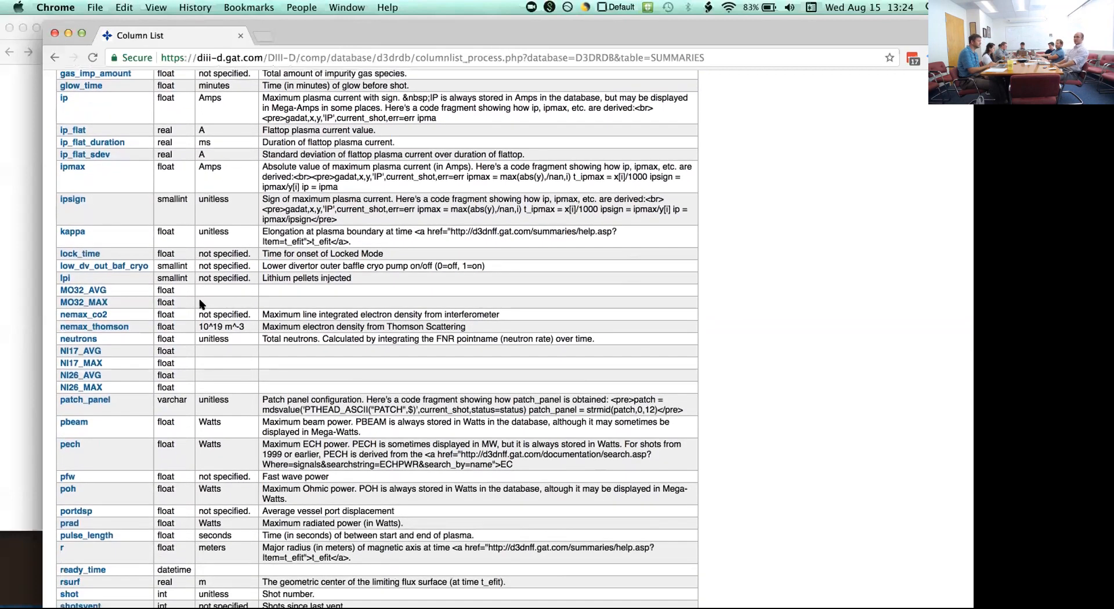
scroll(200, 303, down, 4)
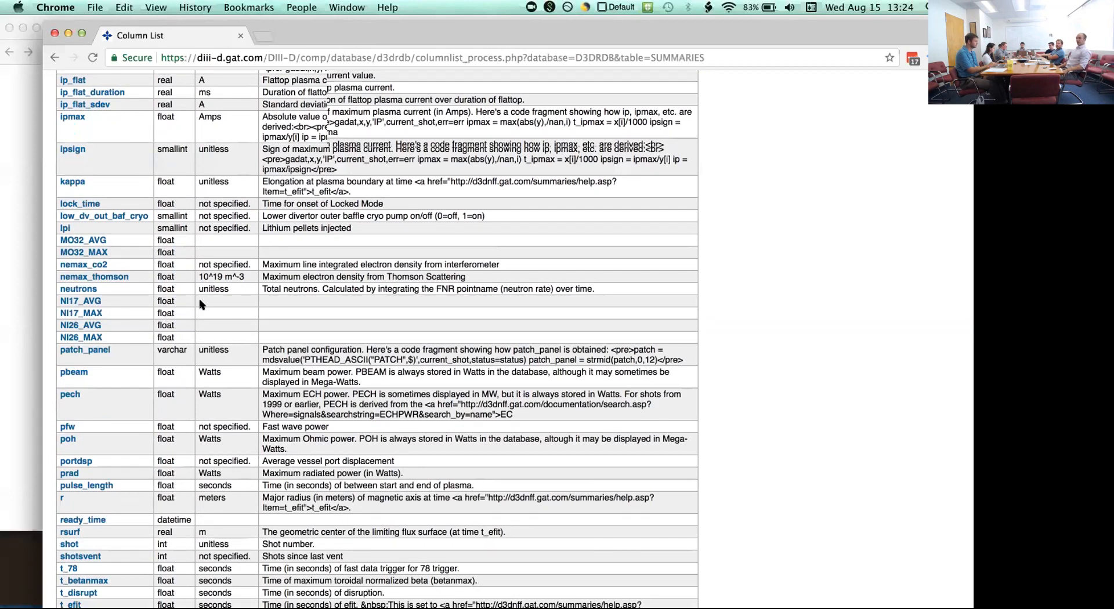
scroll(200, 303, down, 2)
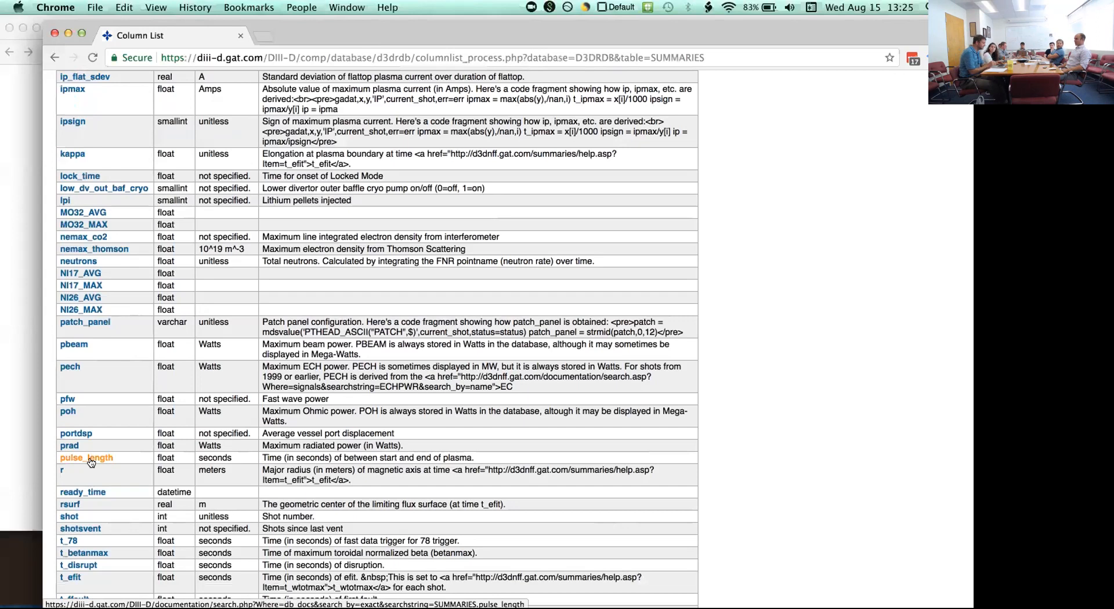
- Switch to the OMFIT session in NoMachine and point out the OMFITrdb call and select statement of the OSBORNE query
key(super+Tab)
key(super+shift+Tab)
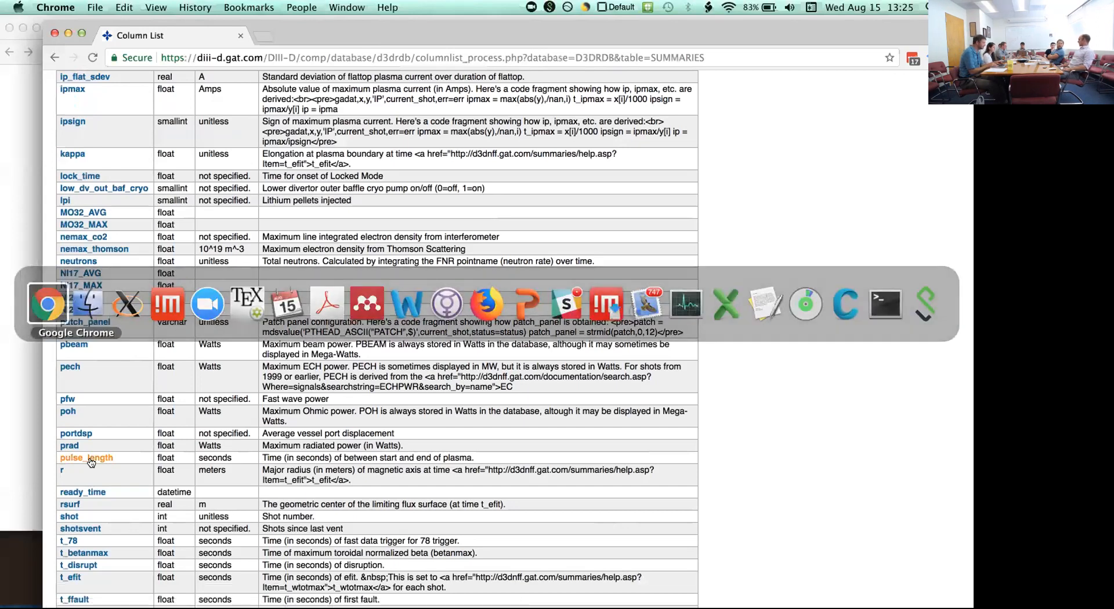
key(super+Tab)
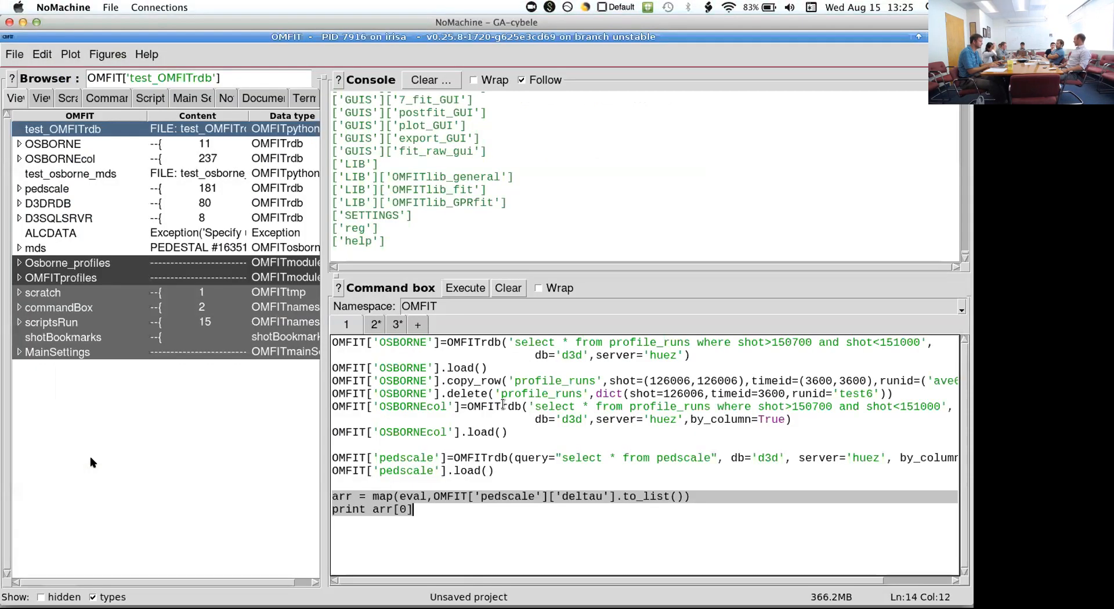
click(436, 510)
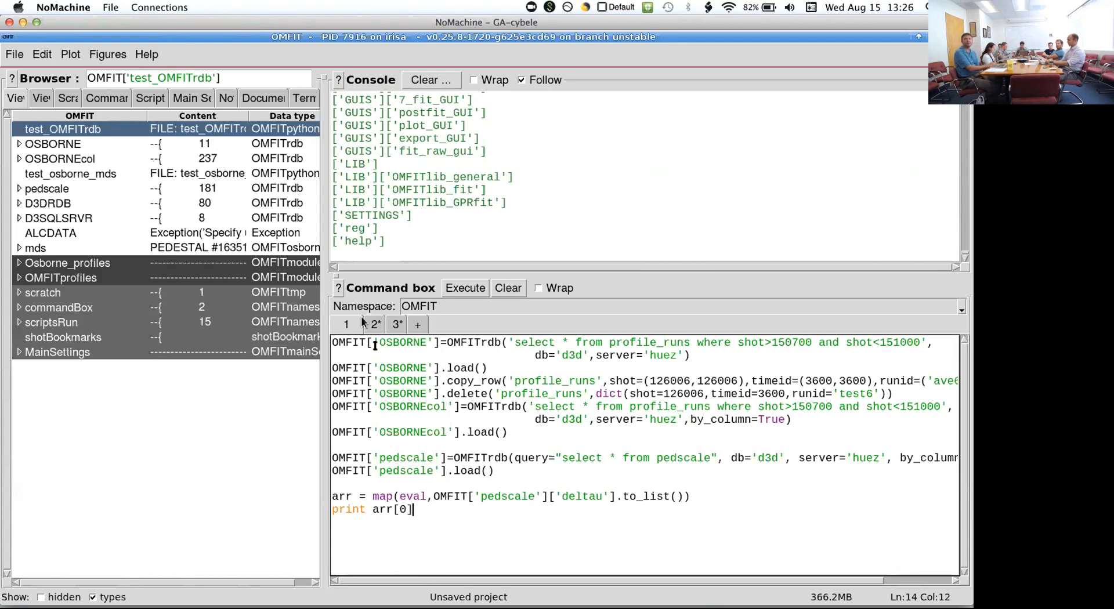
click(386, 356)
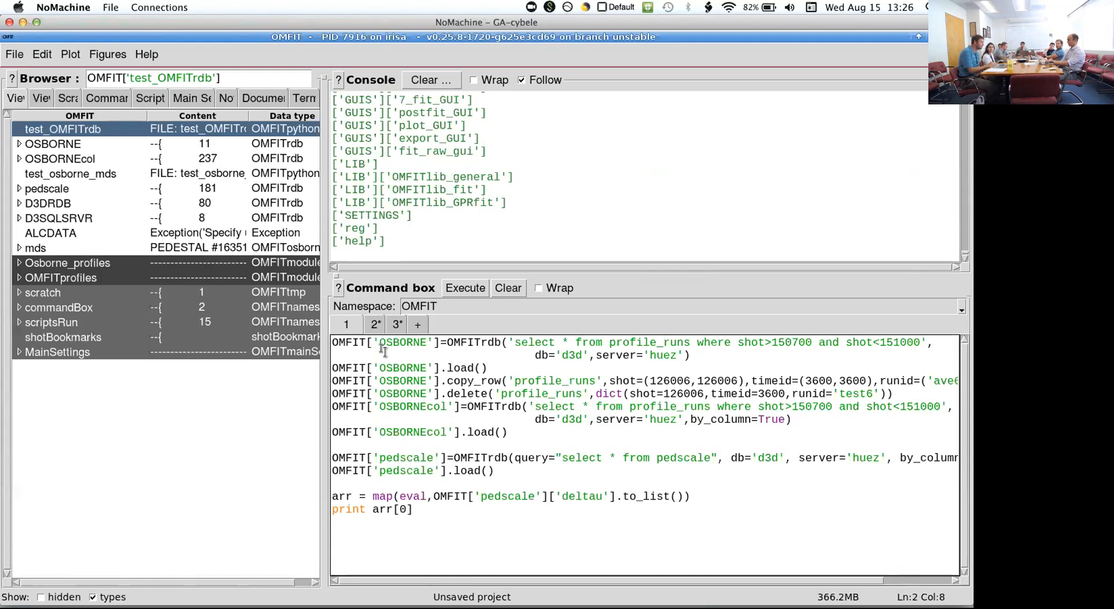
click(385, 344)
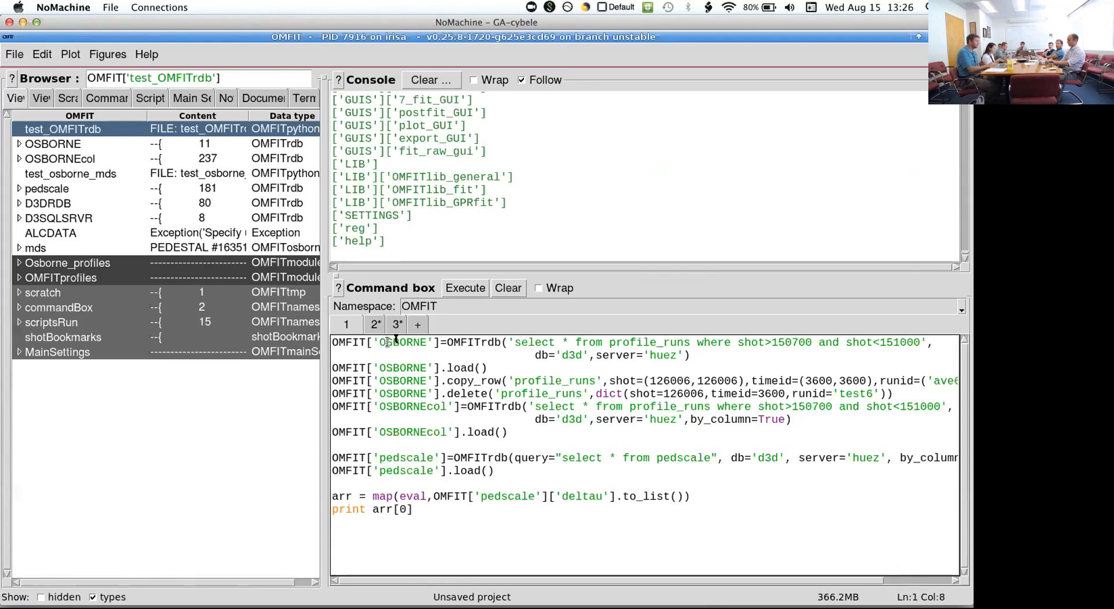
drag(461, 343, 500, 343)
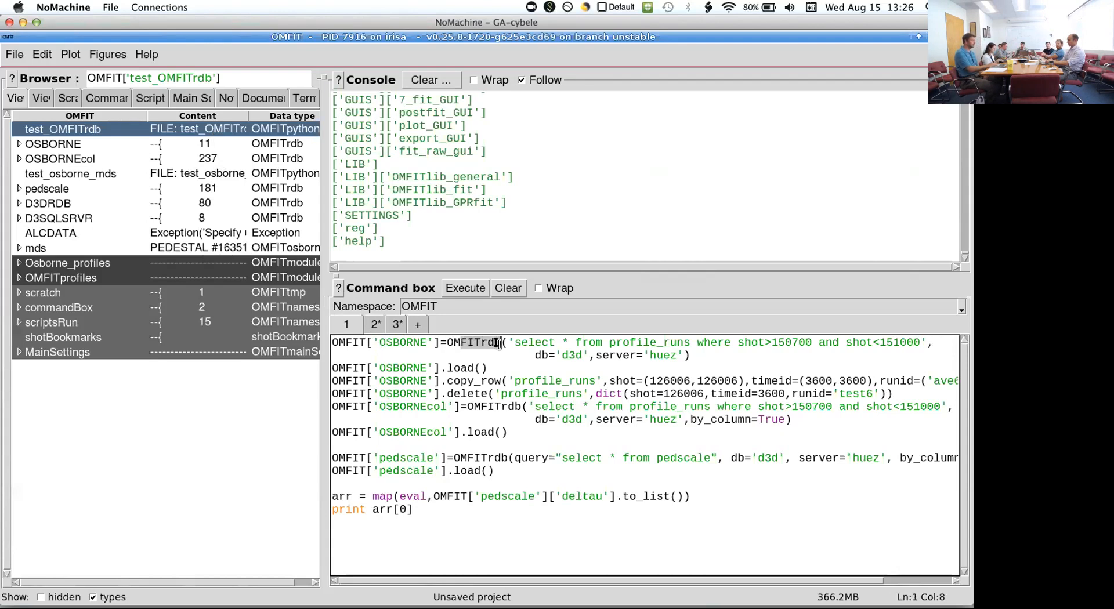
click(569, 342)
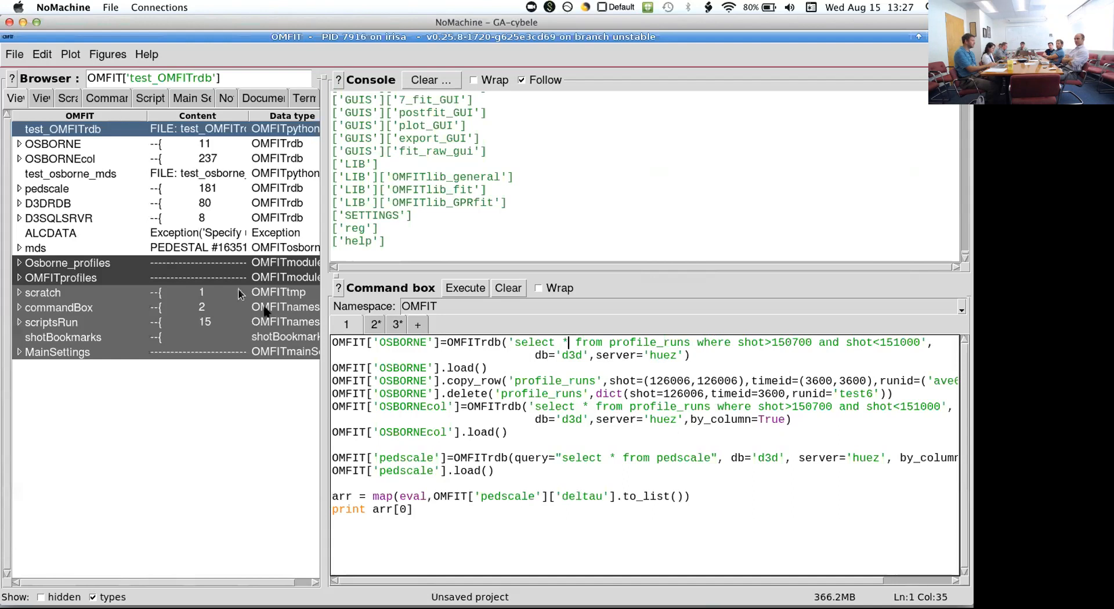
- Expand OSBORNE and its record 0 in the tree to view the row fields, and collapse both again
click(18, 143)
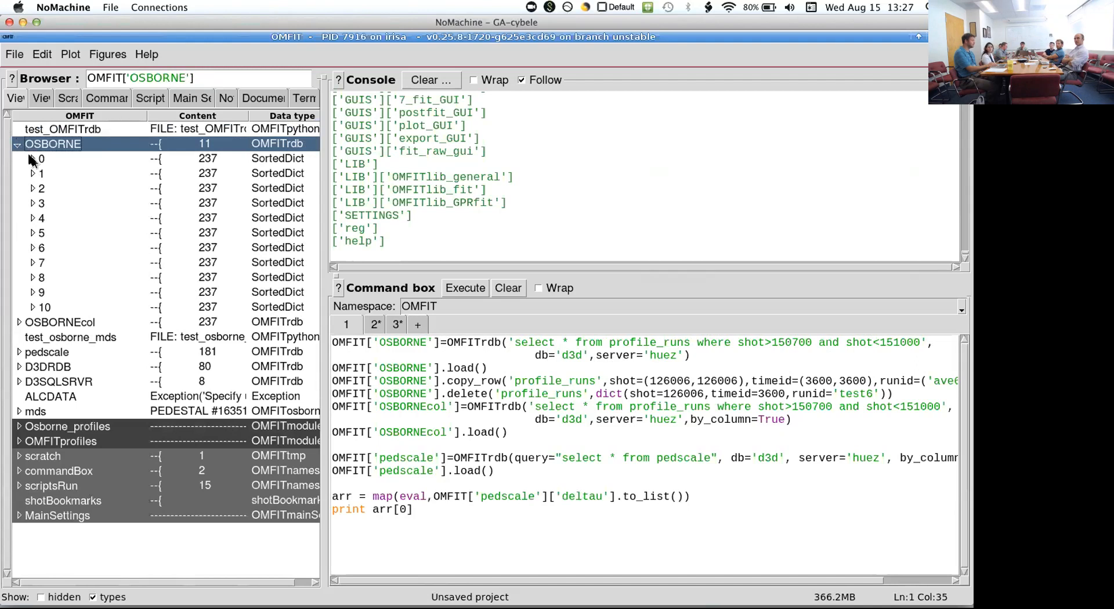
click(32, 159)
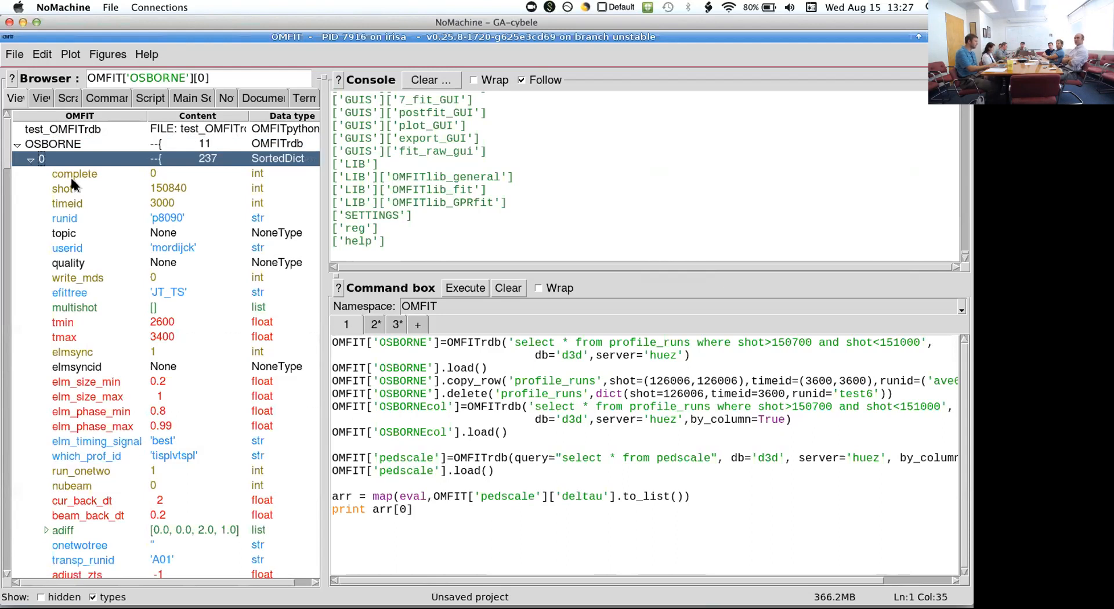
key(Left)
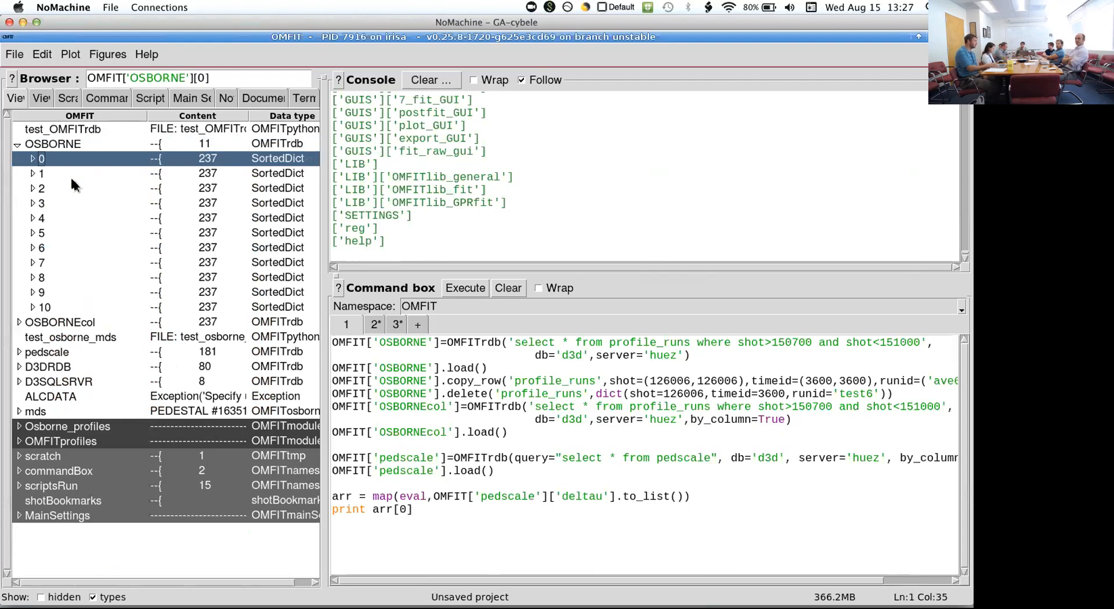
key(Left)
key(Left)
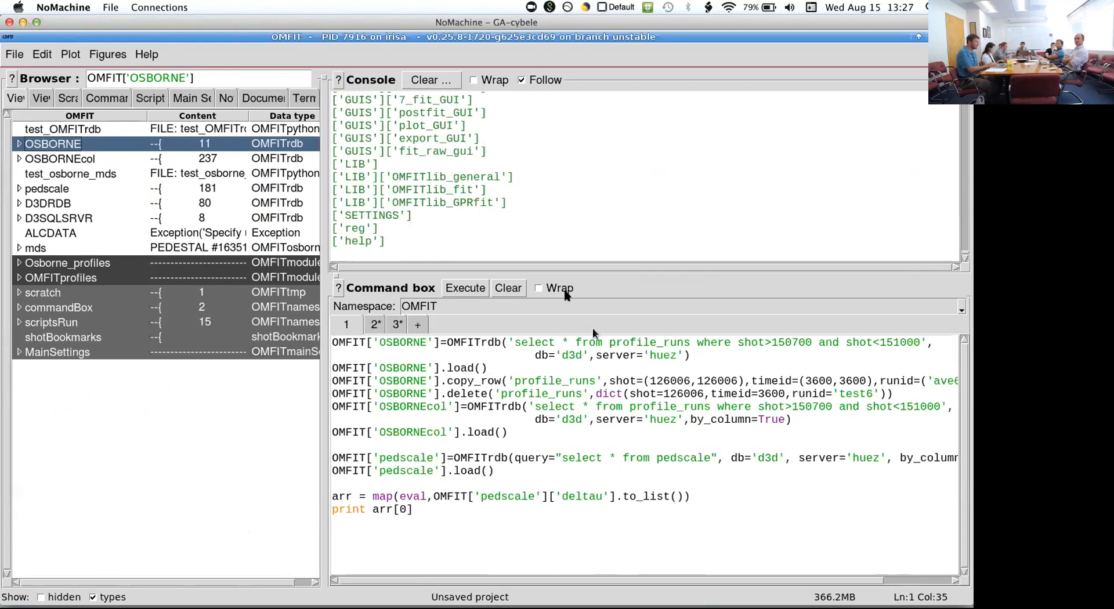
- Turn on line wrapping in the command box and highlight the by_column=True argument of the OSBORNEcol query
click(556, 288)
click(442, 418)
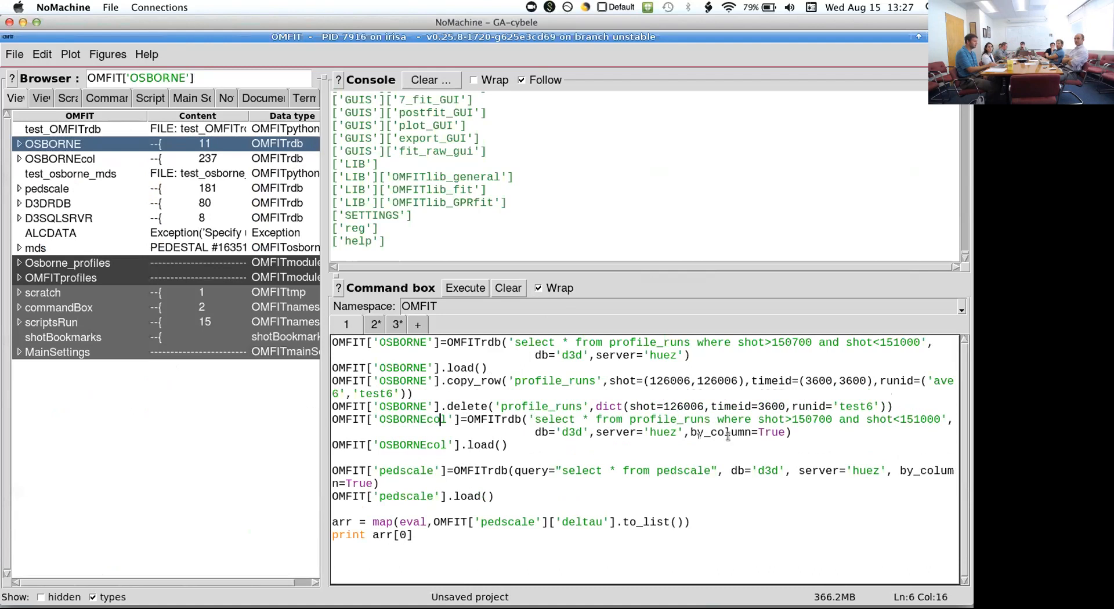
drag(690, 432, 791, 433)
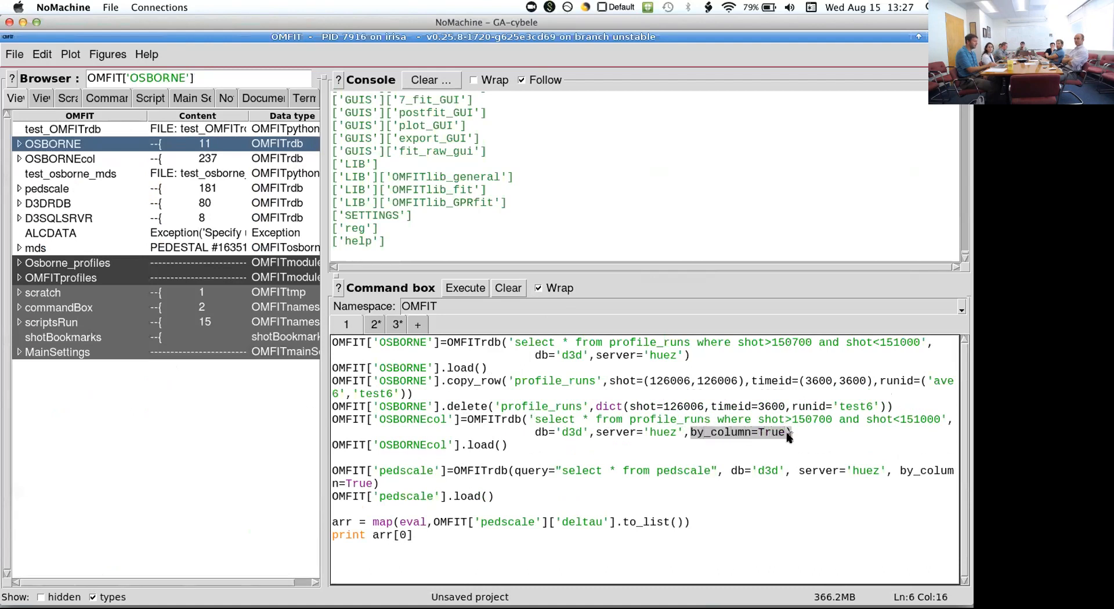
click(791, 432)
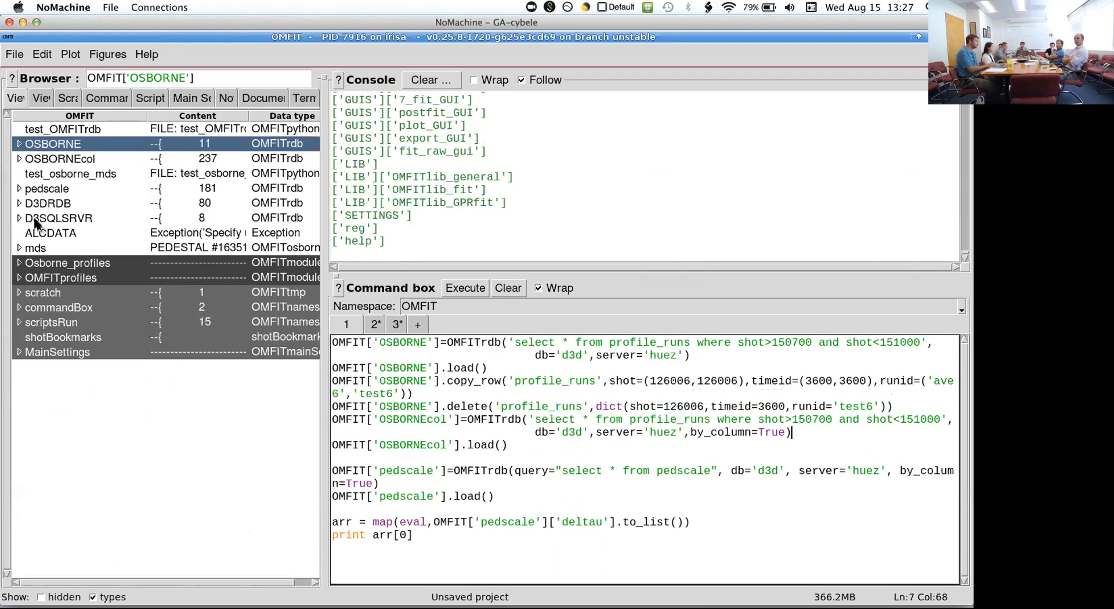
- Expand OSBORNEcol in the tree, plot its complete array, and close the figure after viewing it
shift+click(18, 158)
click(17, 159)
click(51, 176)
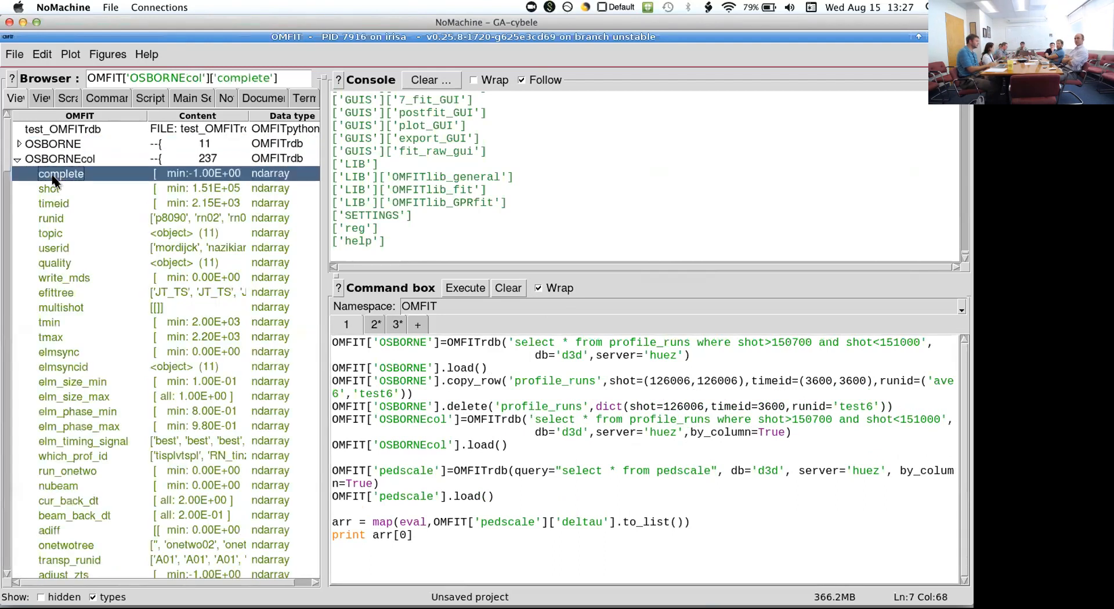
double_click(283, 176)
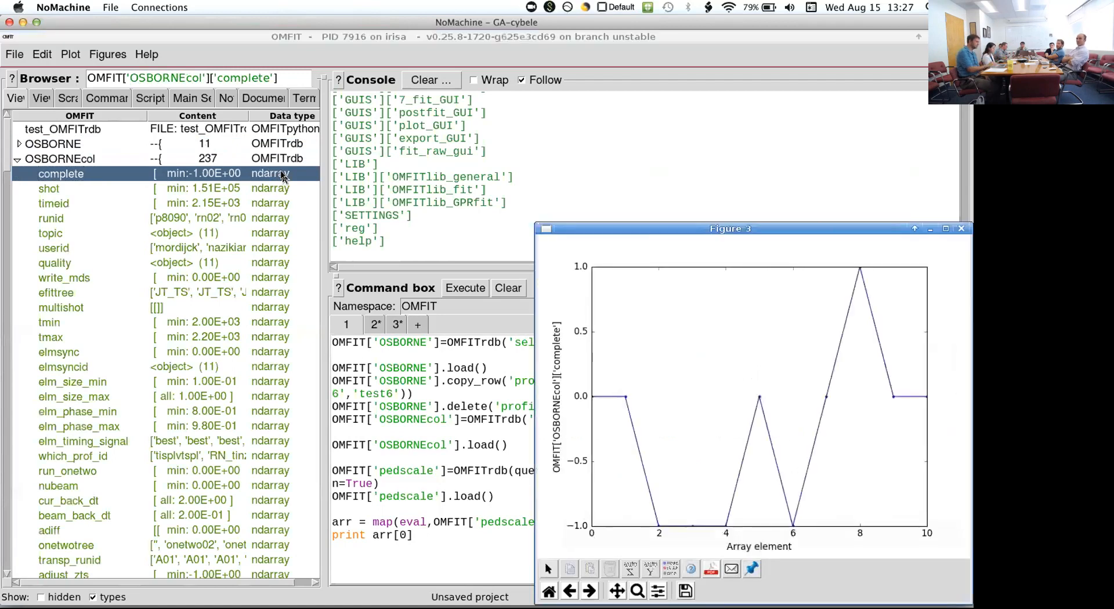
drag(605, 232, 265, 247)
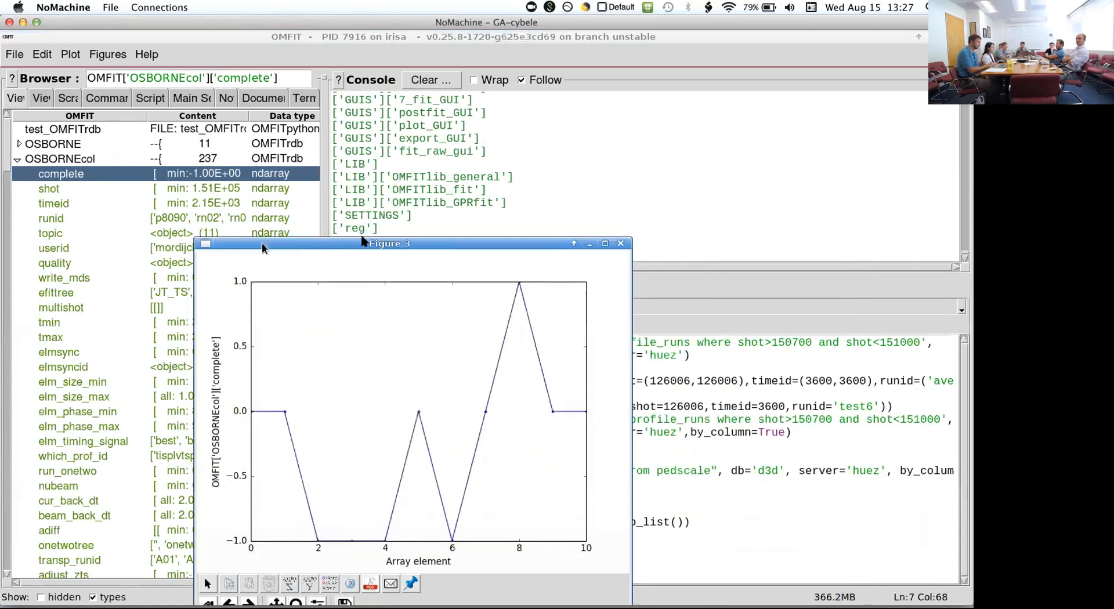
click(620, 244)
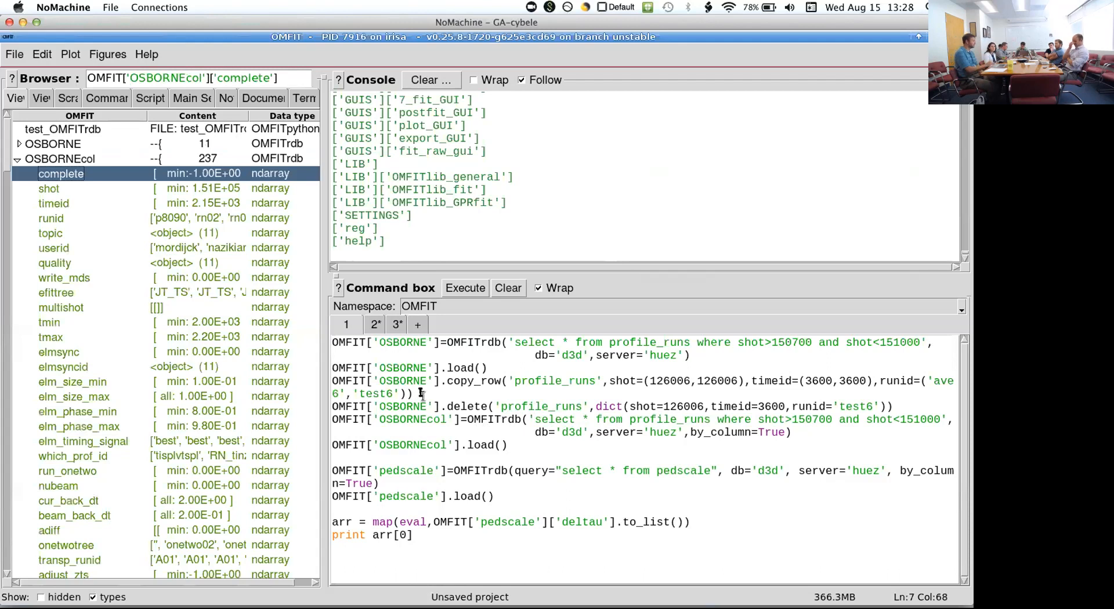
- Print the contents of the quality array under OSBORNEcol to the console
click(183, 258)
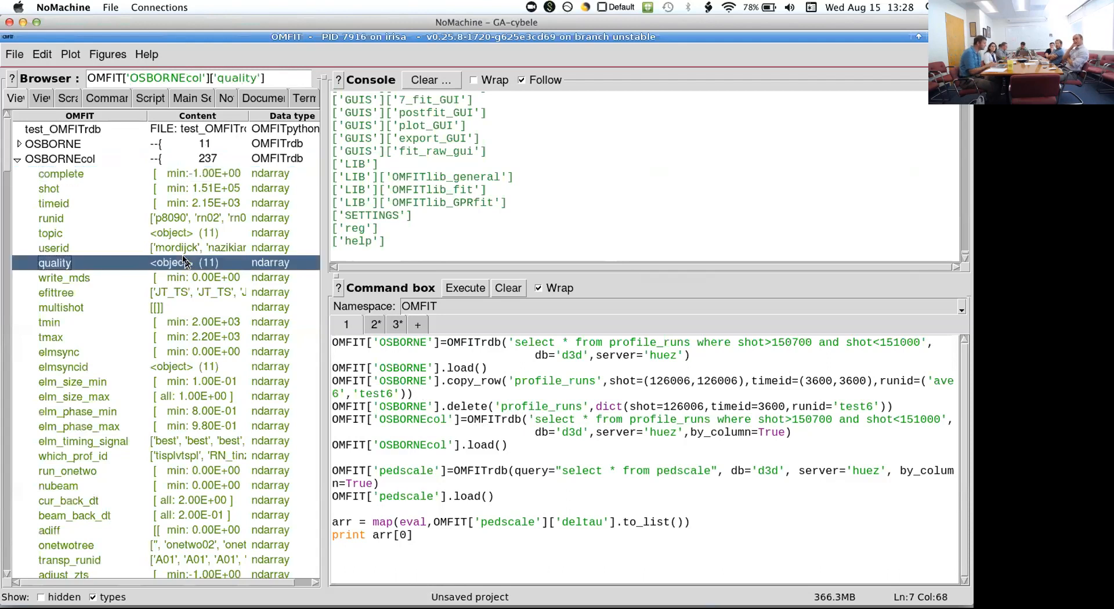
double_click(183, 259)
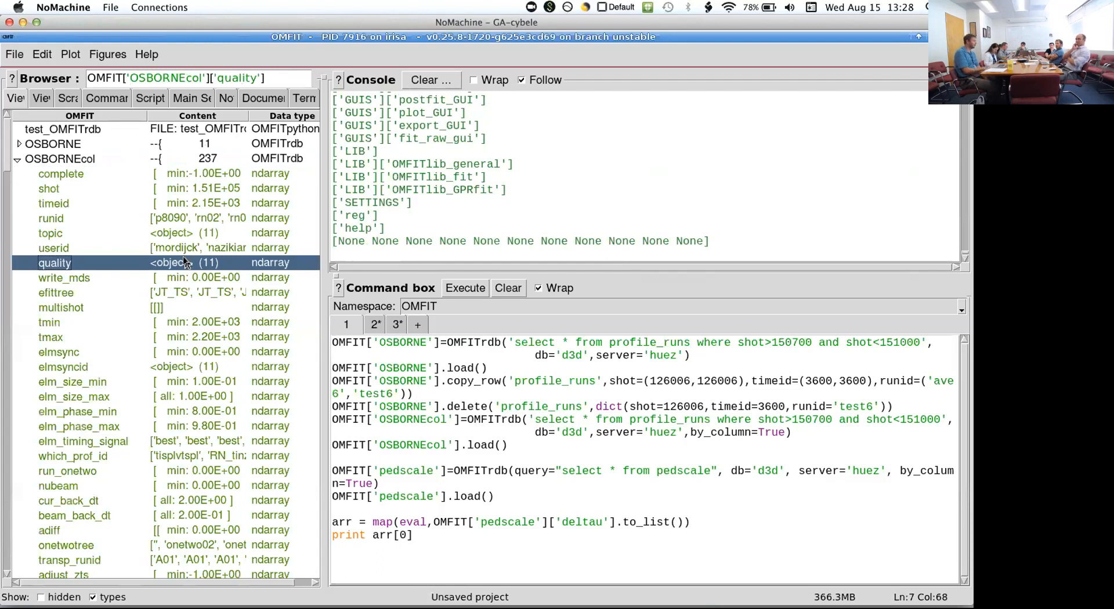
- Point out the pedscale query, collapse OSBORNEcol and expand pedscale in the tree to view its columns
click(679, 469)
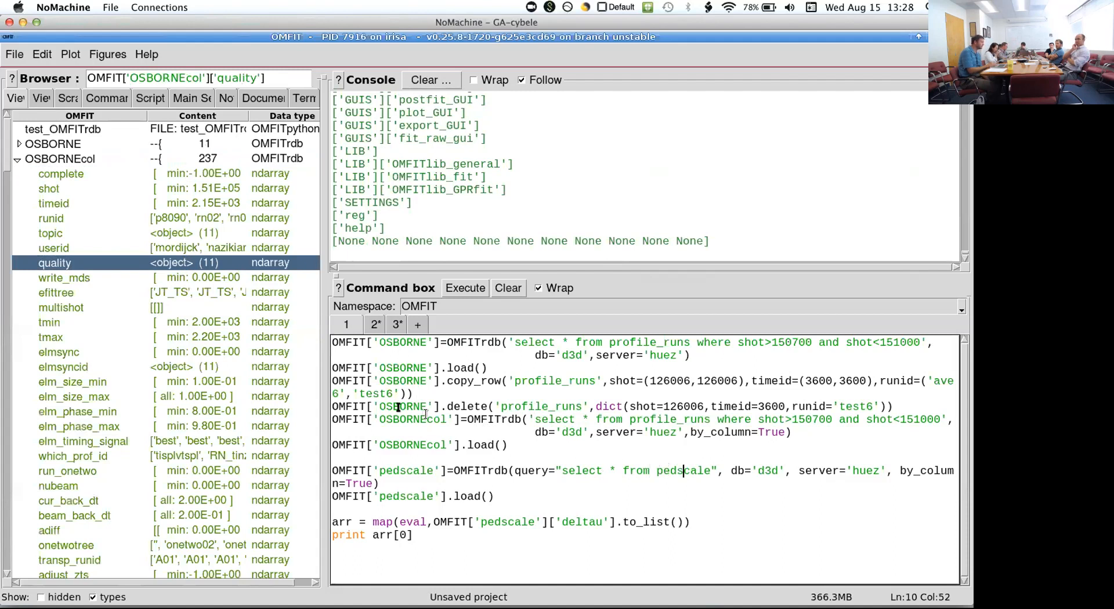
click(15, 161)
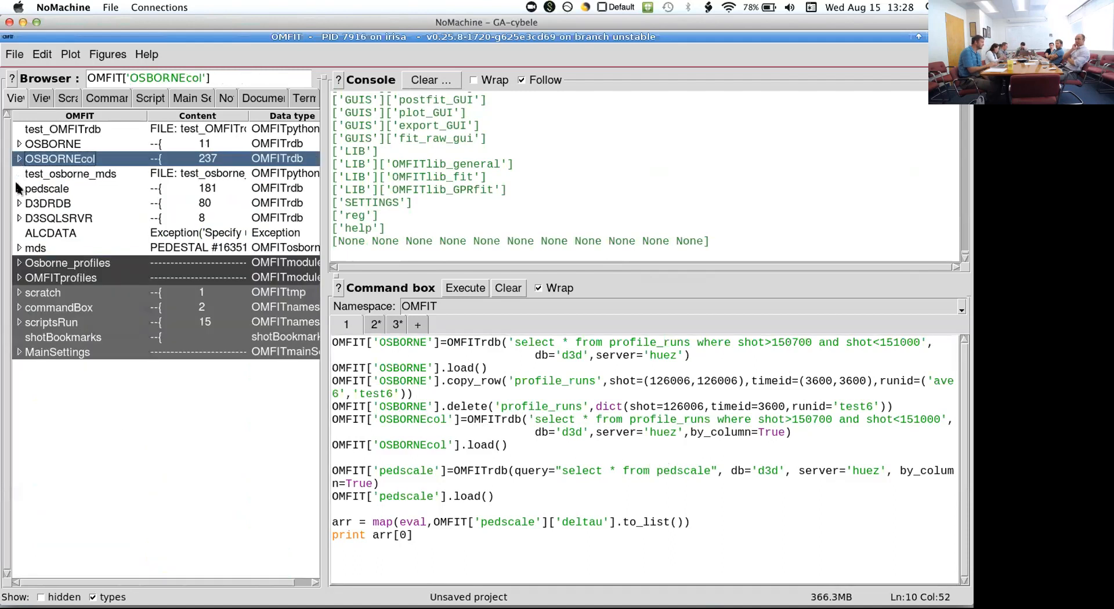
click(16, 185)
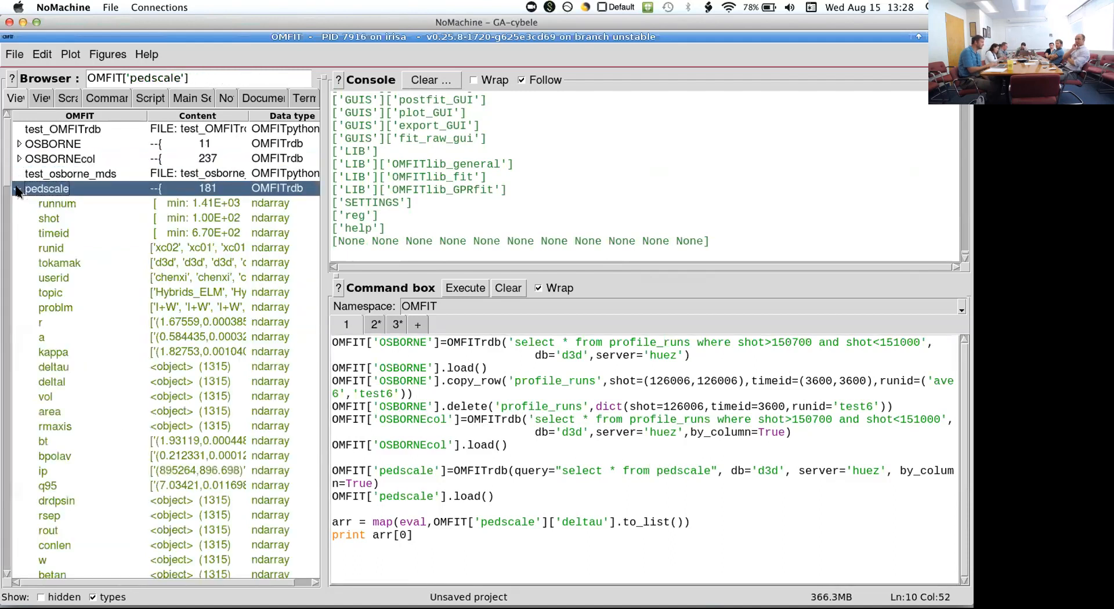
- Print the kappa array under pedscale to the console and run the test_OMFITrdb script
click(190, 352)
double_click(191, 353)
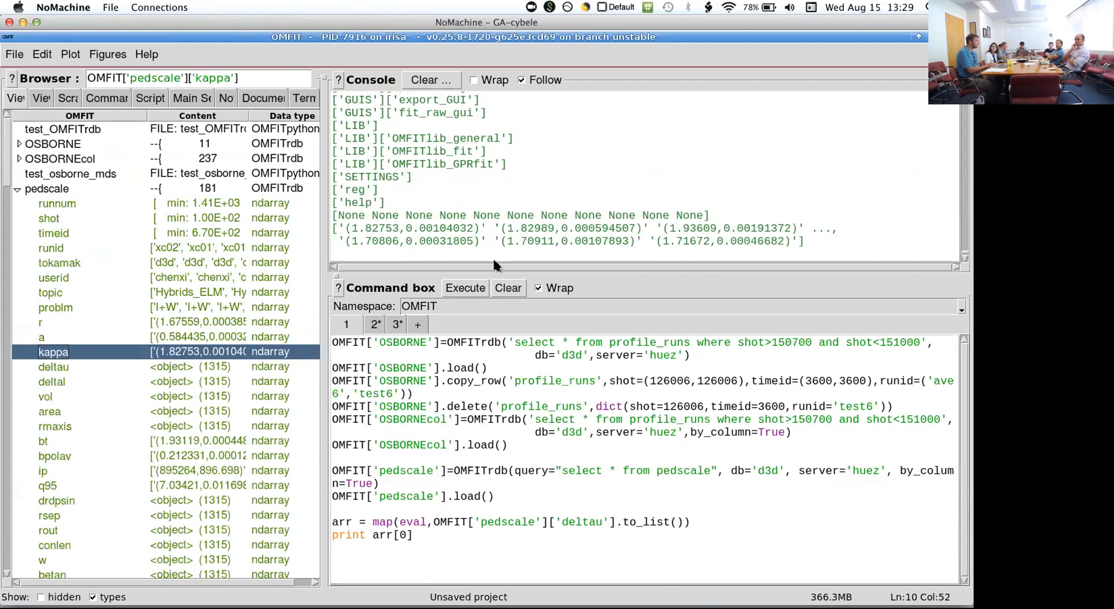
click(203, 130)
double_click(203, 131)
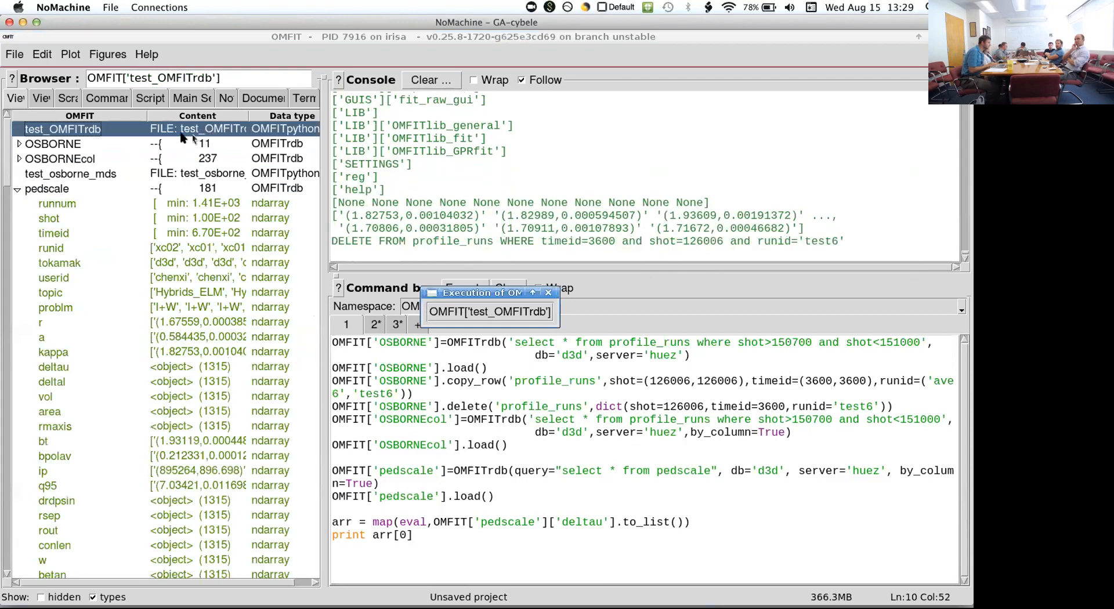
- Collapse pedscale, expand D3DRDB, and open its OMFITrdb expression in a widened browser to read the whole query
click(18, 189)
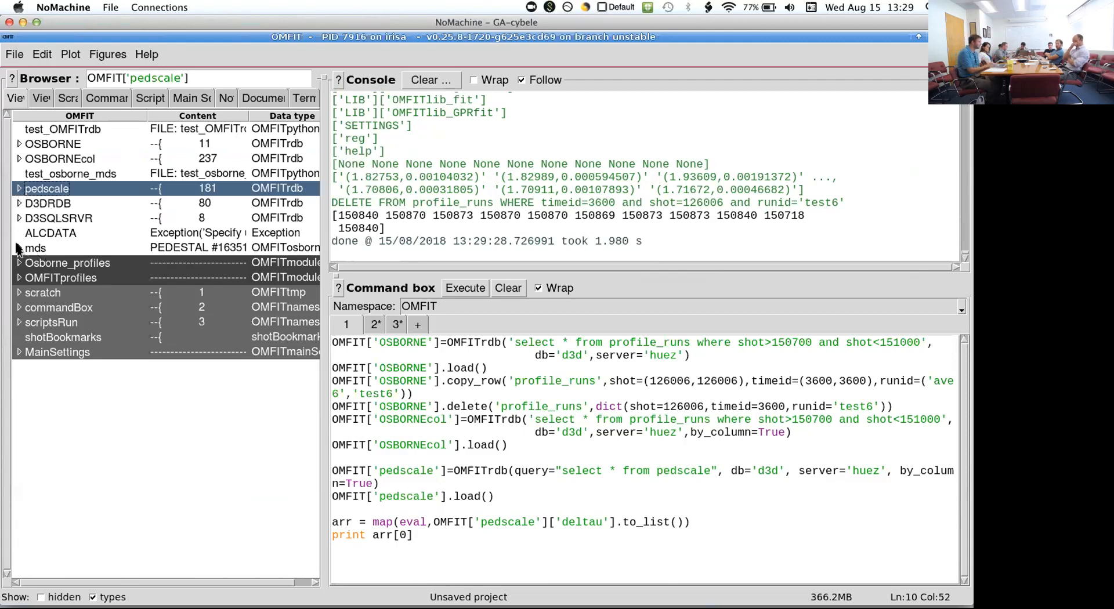
click(19, 204)
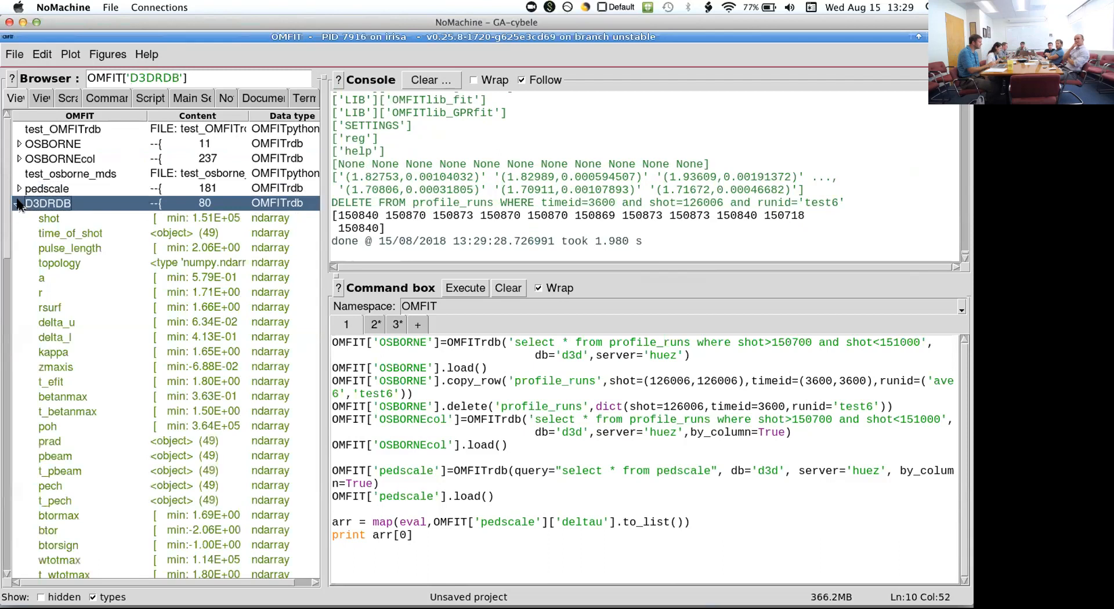
double_click(58, 204)
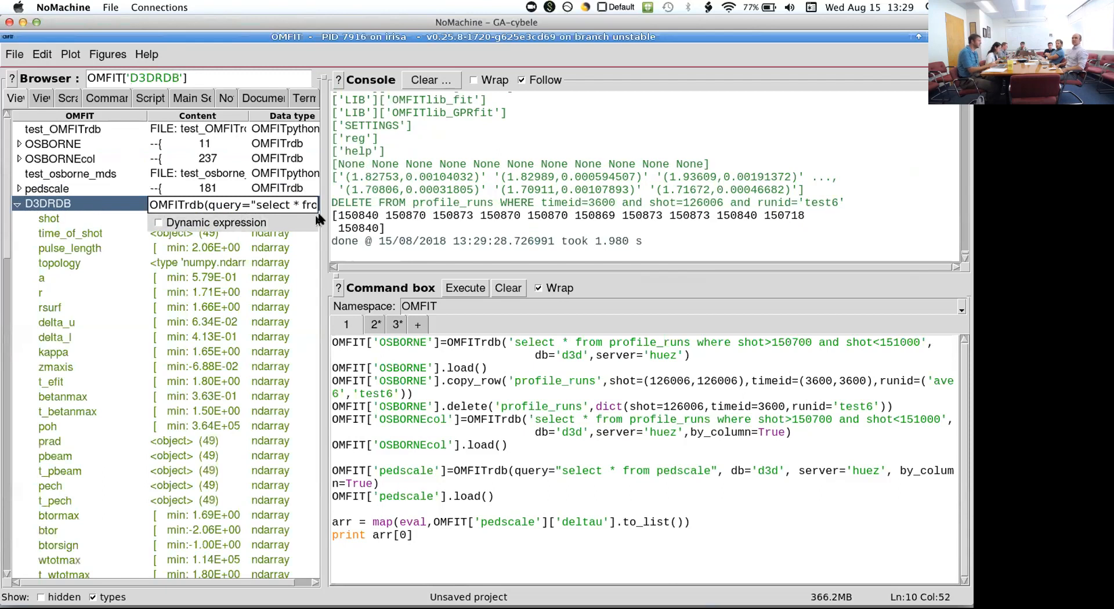
drag(322, 221, 925, 225)
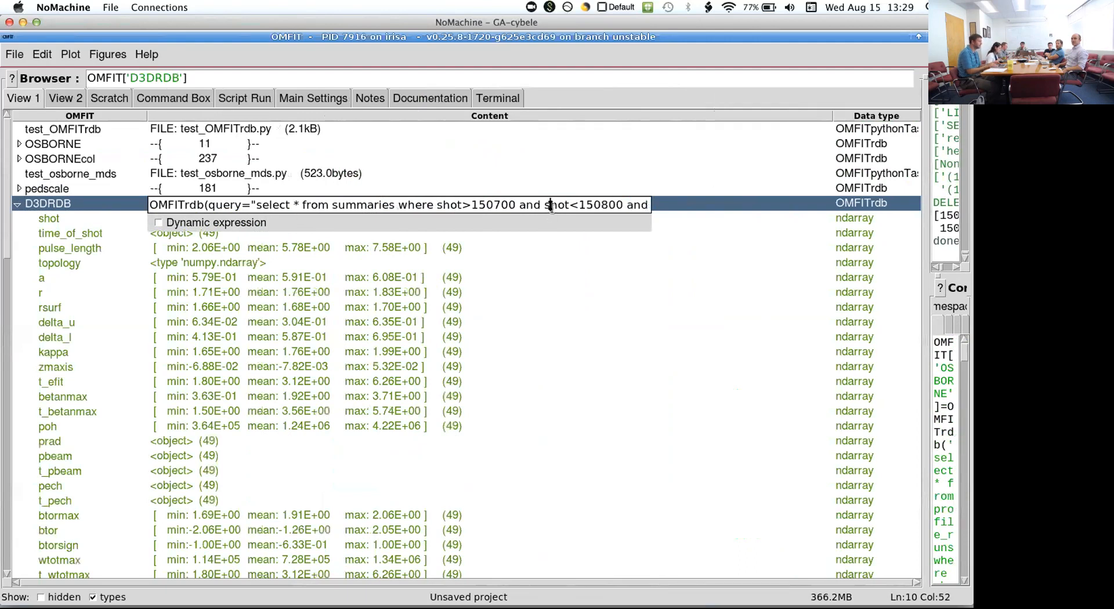
key(End)
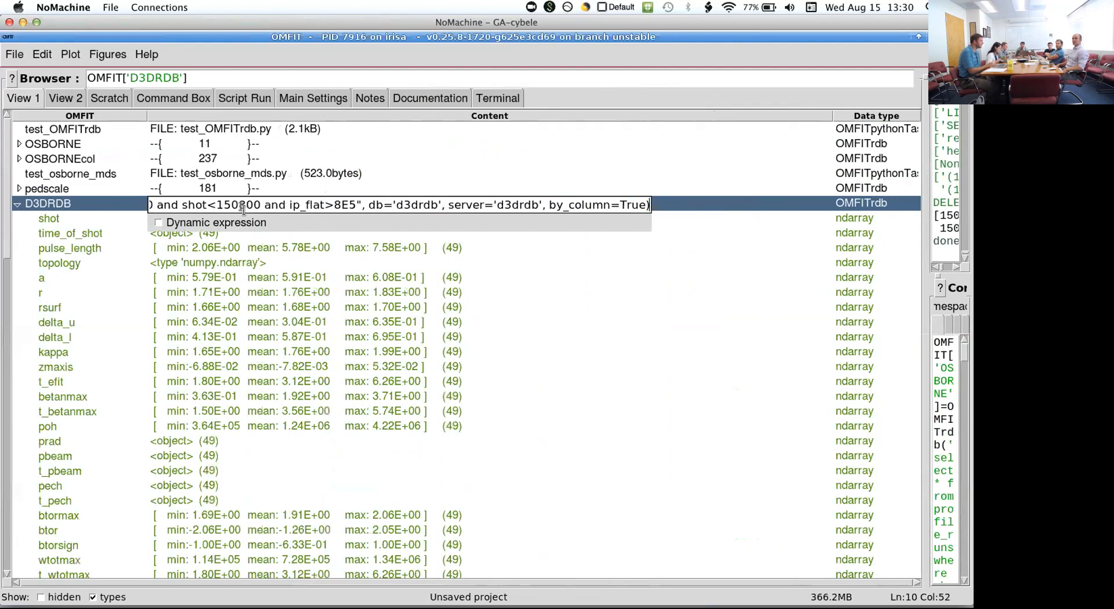
click(98, 234)
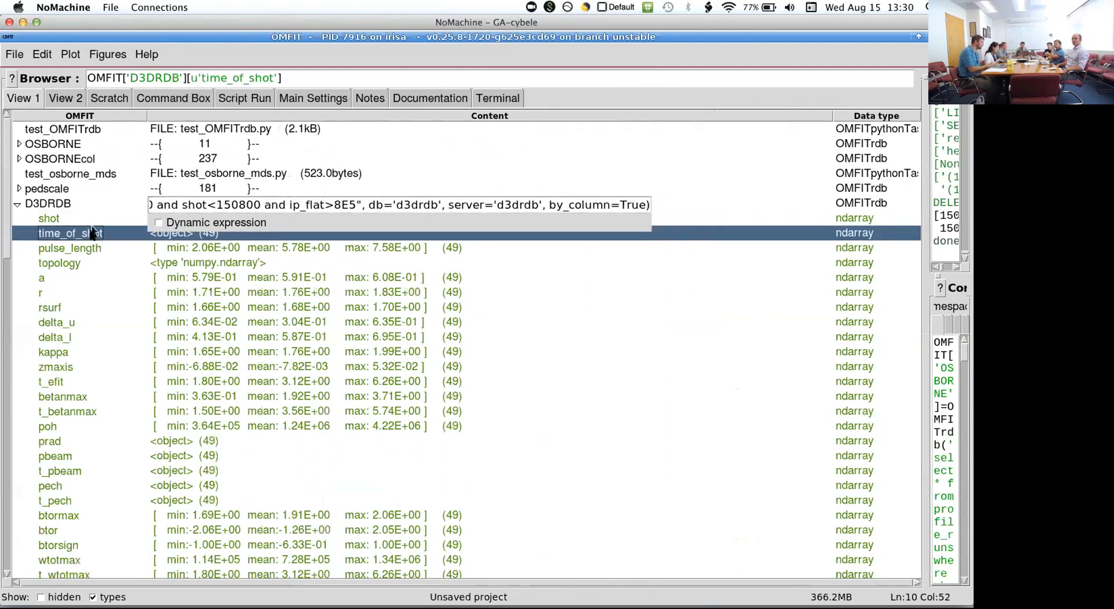
scroll(97, 297, down, 7)
scroll(97, 297, up, 7)
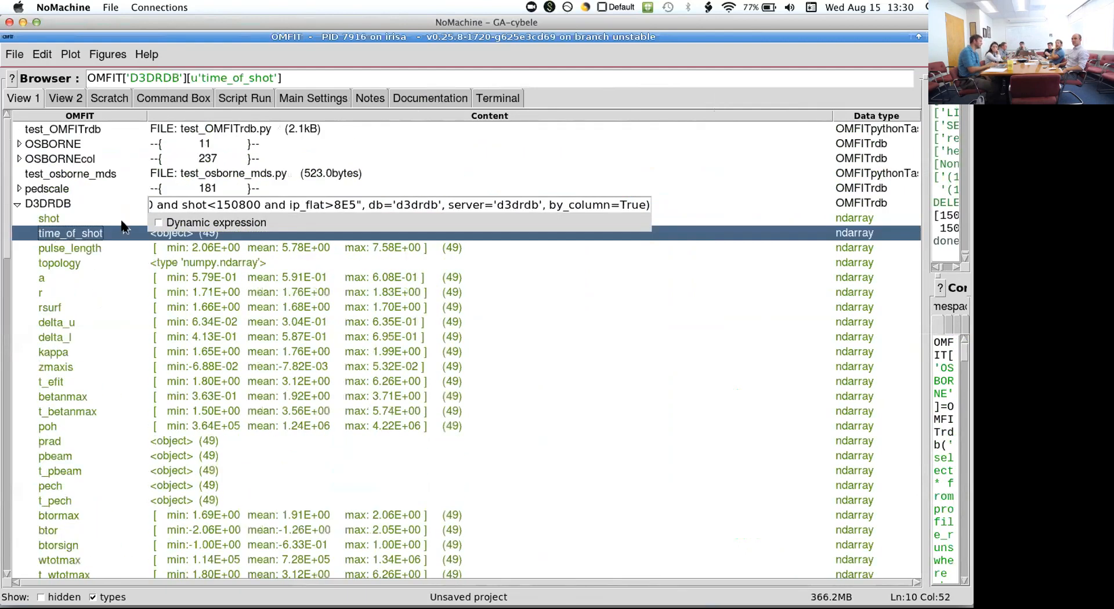
- Change the D3DRDB query to select only shot from summaries, and expand the reloaded entry to its shot array
click(181, 204)
key(Home)
click(298, 204)
key(BackSpace)
key(BackSpace)
text(*)
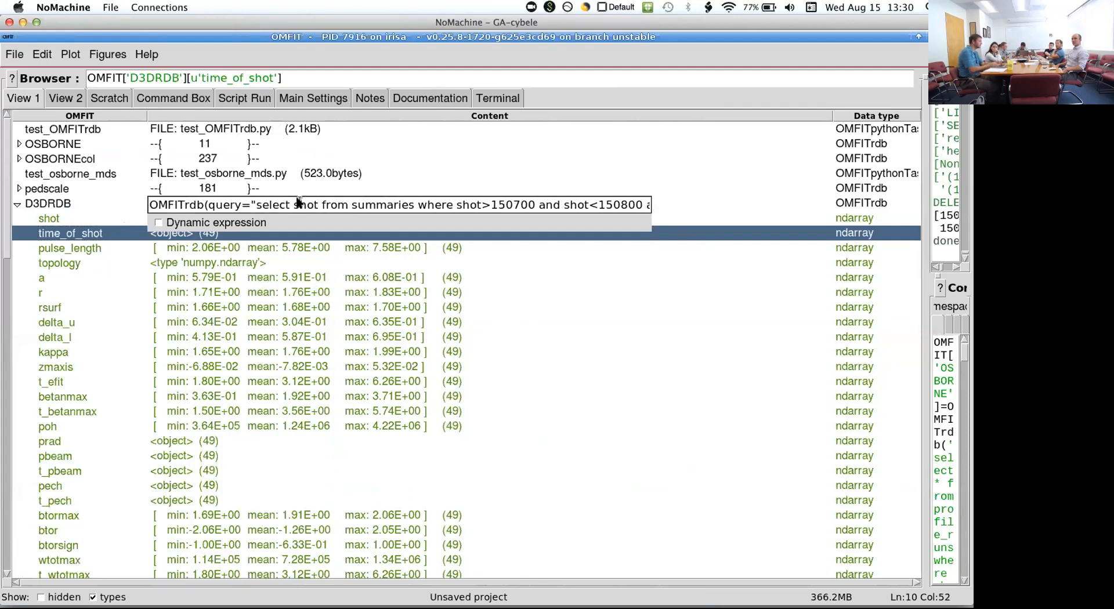
key(Return)
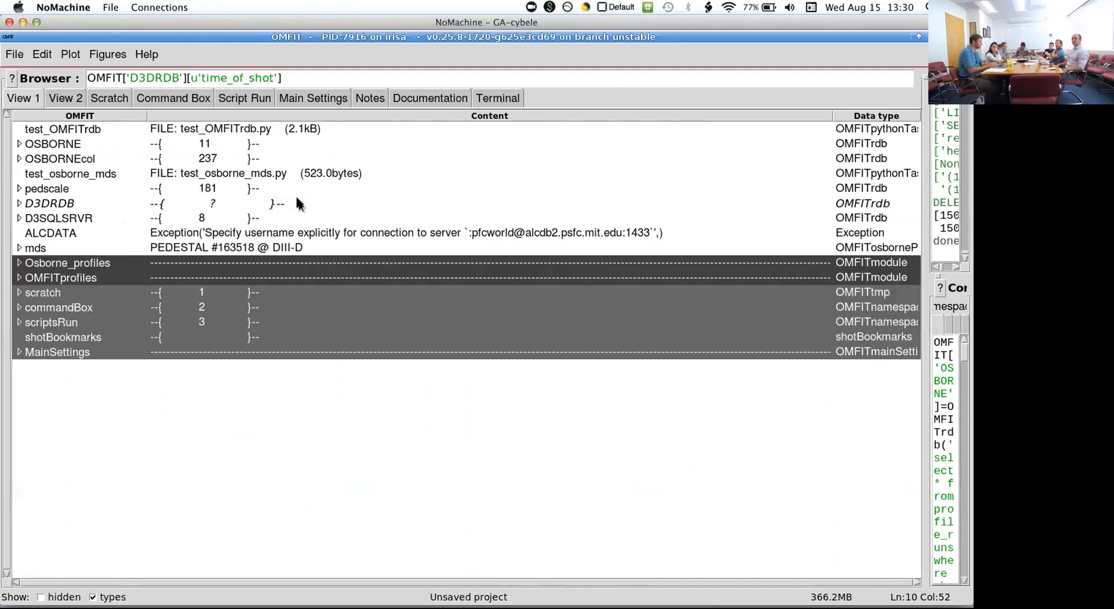
double_click(212, 204)
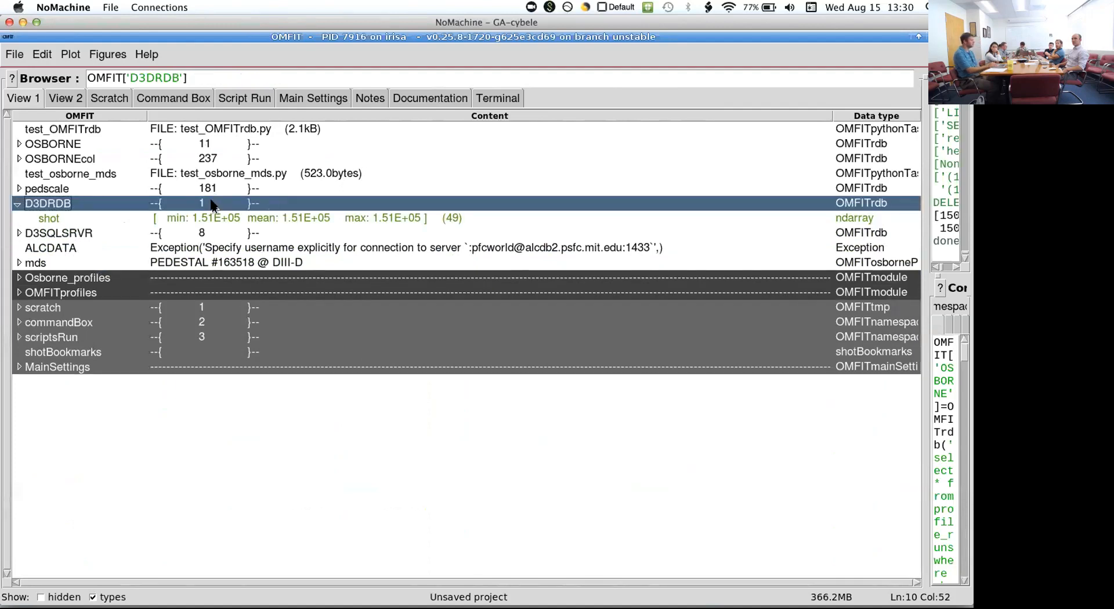
key(Down)
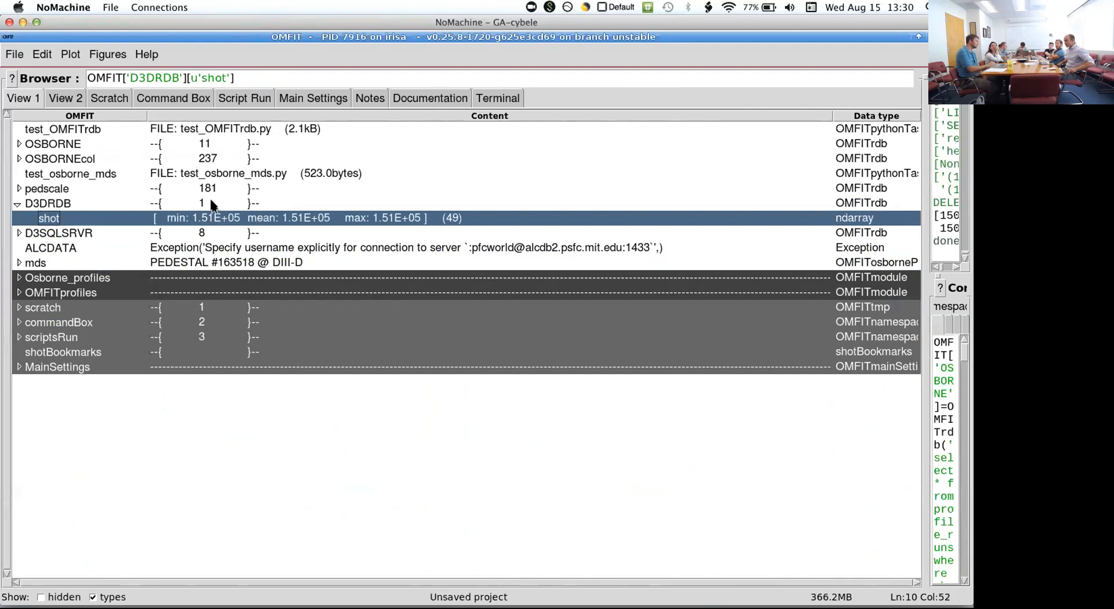
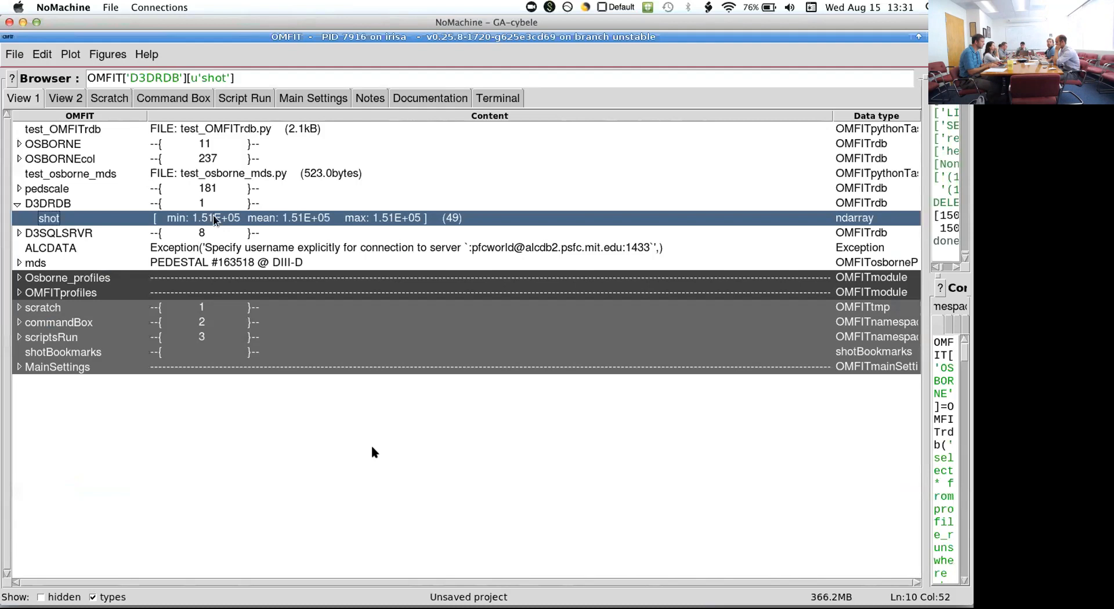
- Switch to the DIII-D database site in Chrome and list the tables of the CODE_RUNDB database
key(ctrl+Right)
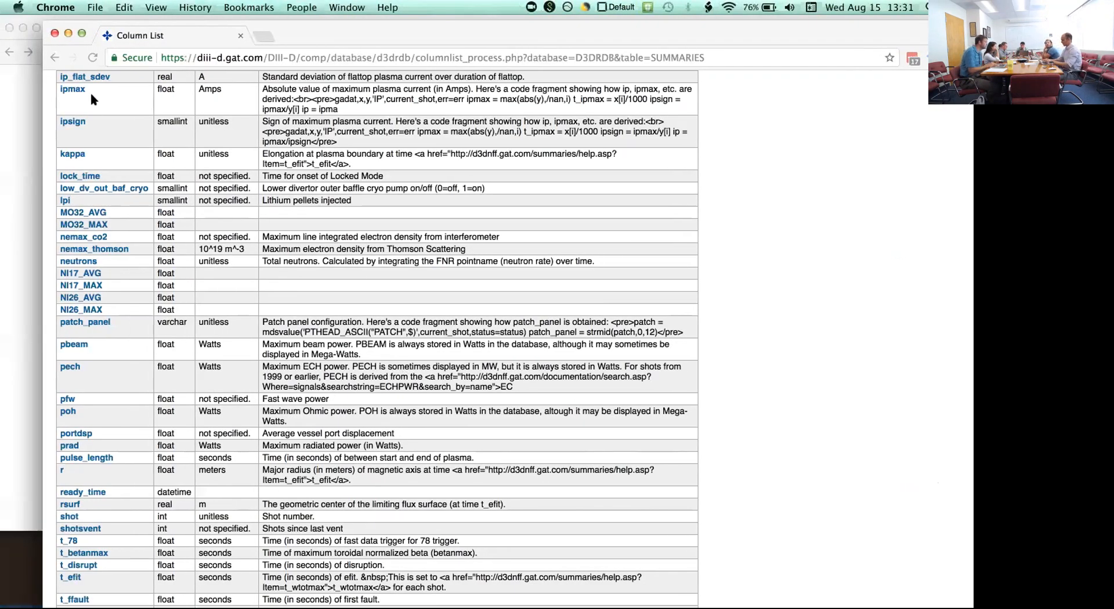
scroll(87, 87, up, 10)
click(54, 58)
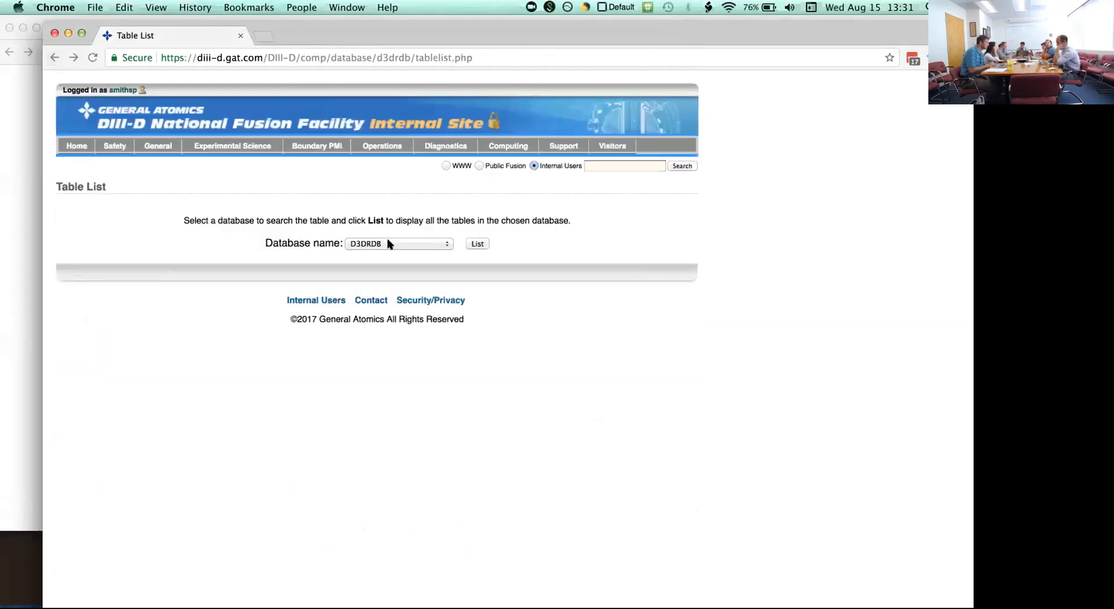
click(388, 243)
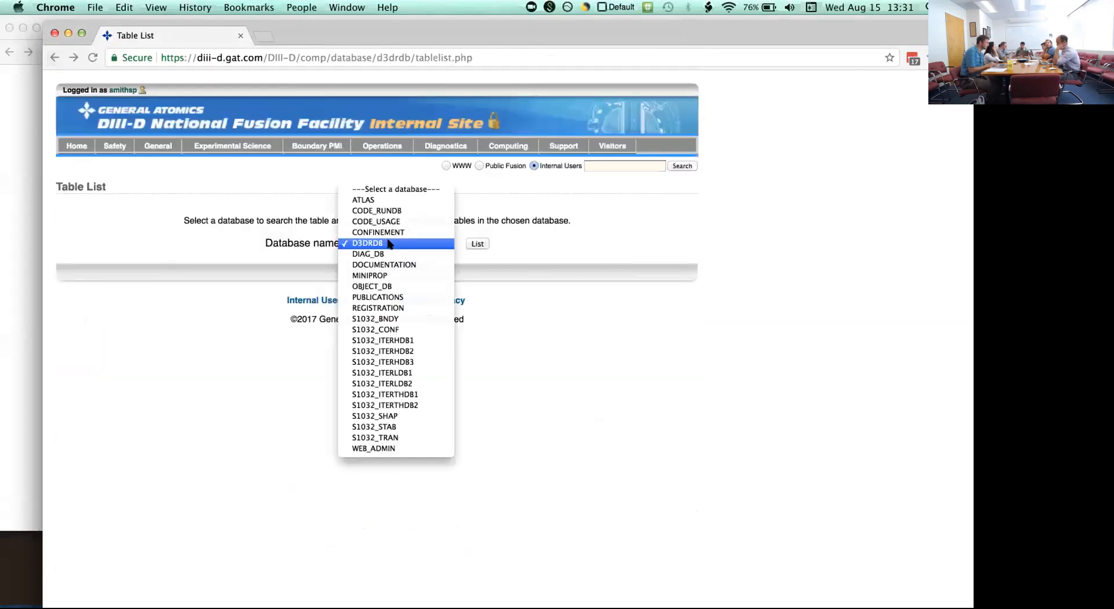
click(394, 212)
click(473, 245)
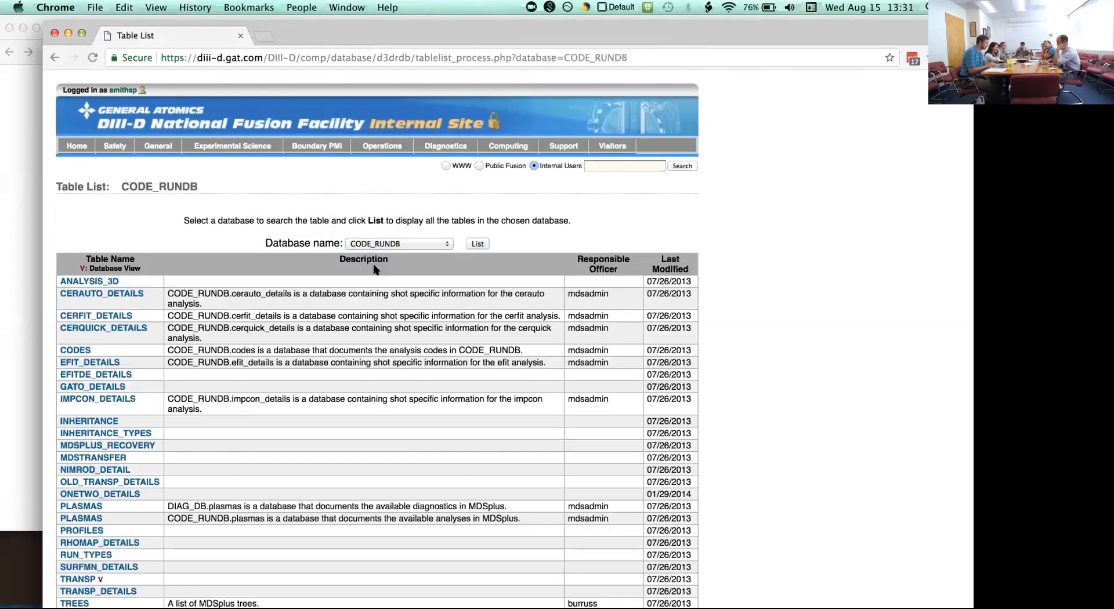
- View the columns of the PLASMAS table that documents the available analyses in CODE_RUNDB, and return to the table list
scroll(145, 439, down, 2)
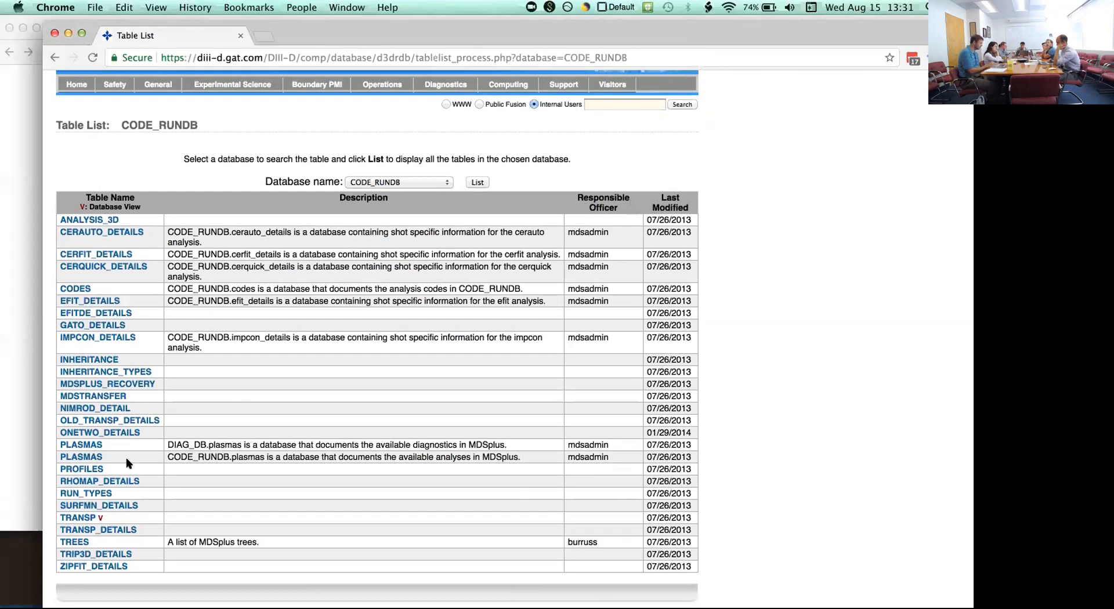
click(96, 462)
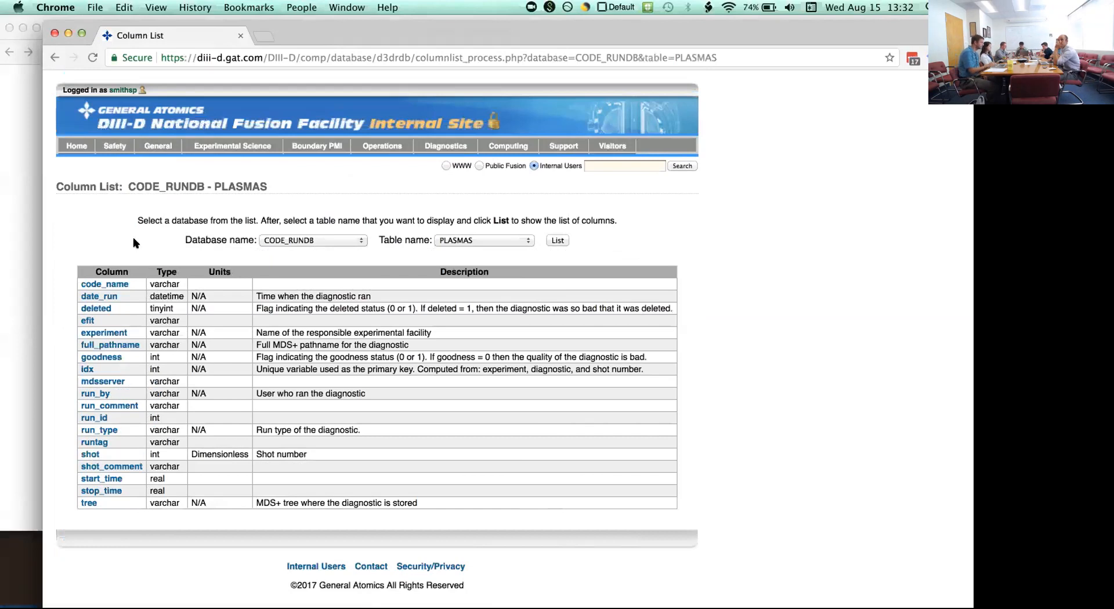
click(54, 57)
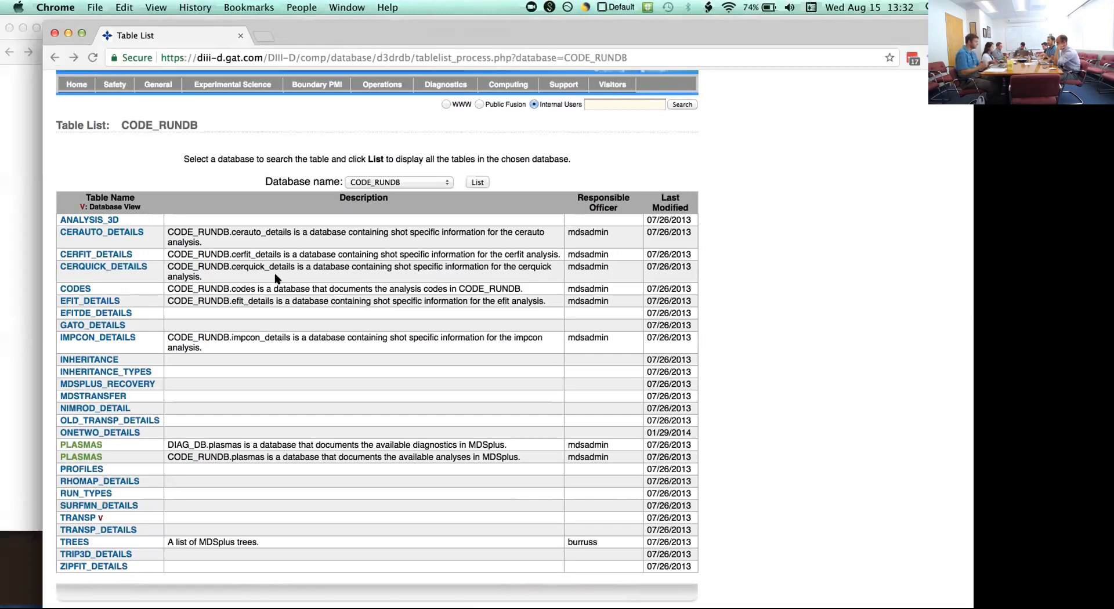
- Switch back to OMFIT, narrow the tree browser to reveal the console, and show command box 2 with the OMFITosborneProfile script
key(super+Tab)
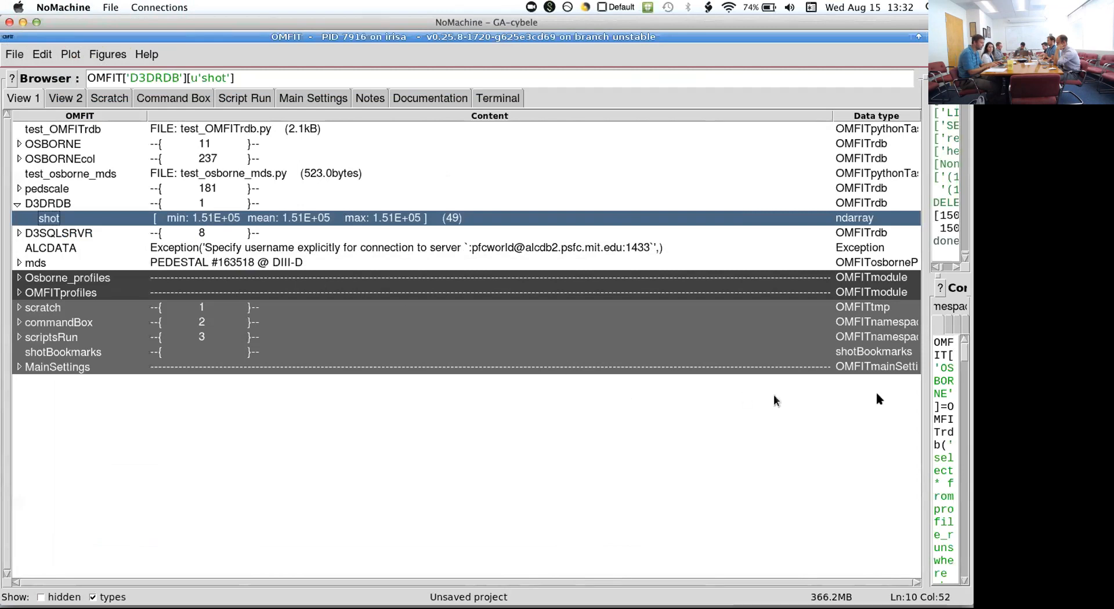
drag(922, 392, 334, 406)
click(384, 327)
click(567, 378)
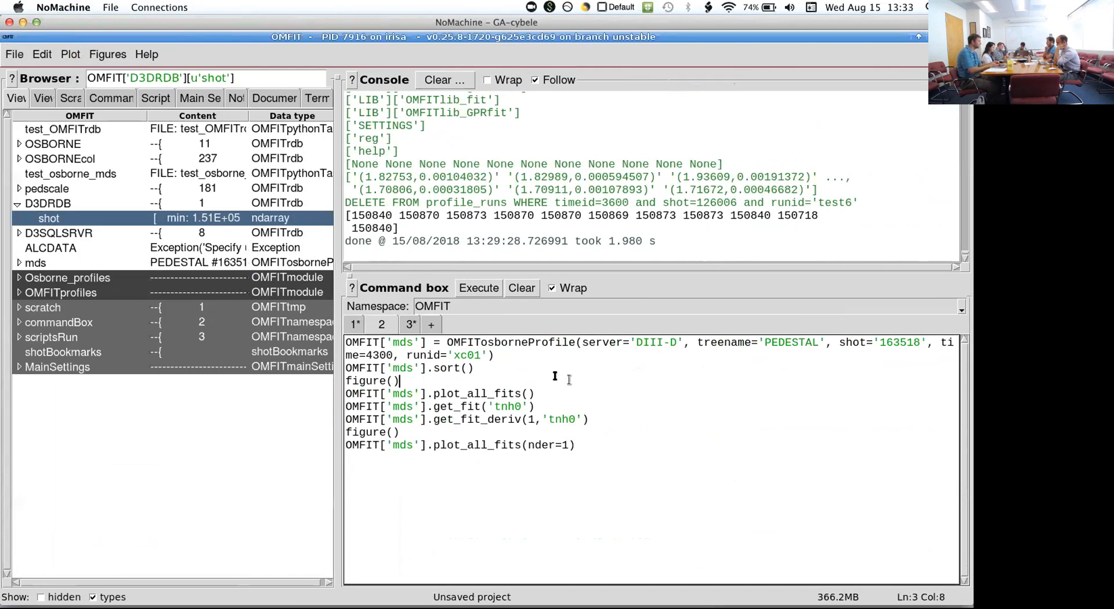
- Execute the OMFITosborneProfile script for PEDESTAL shot 163518 to plot all fits and their first derivatives
click(180, 169)
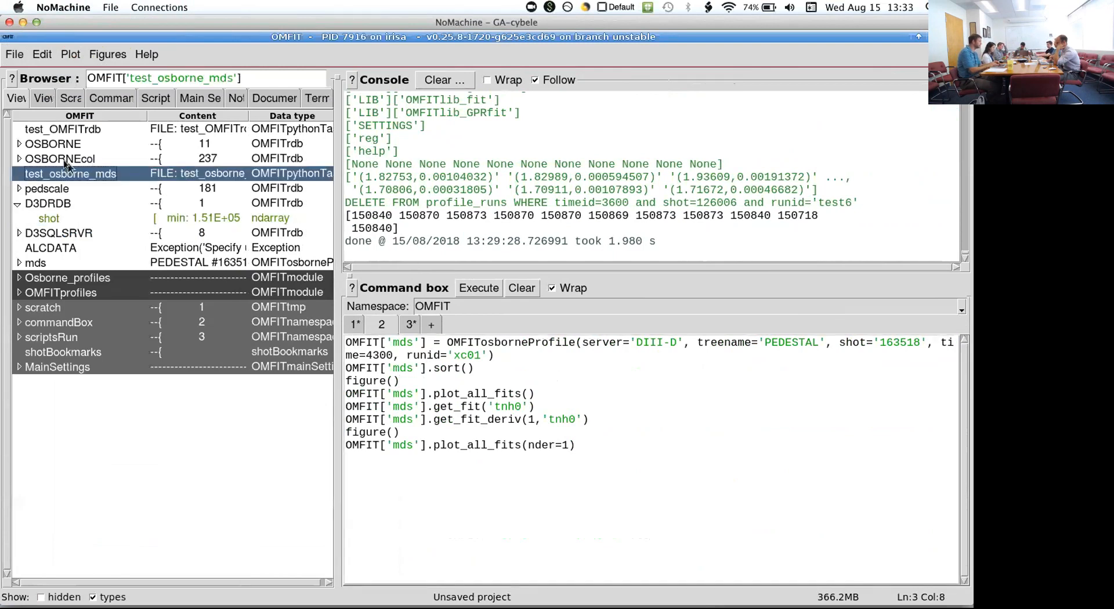
click(634, 419)
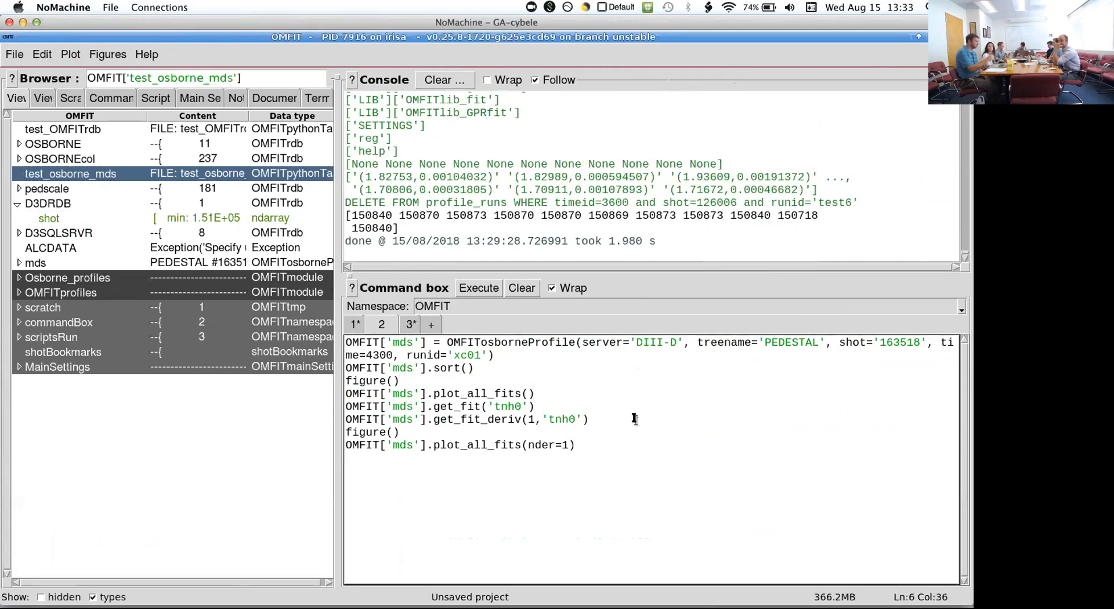
key(ctrl+Return)
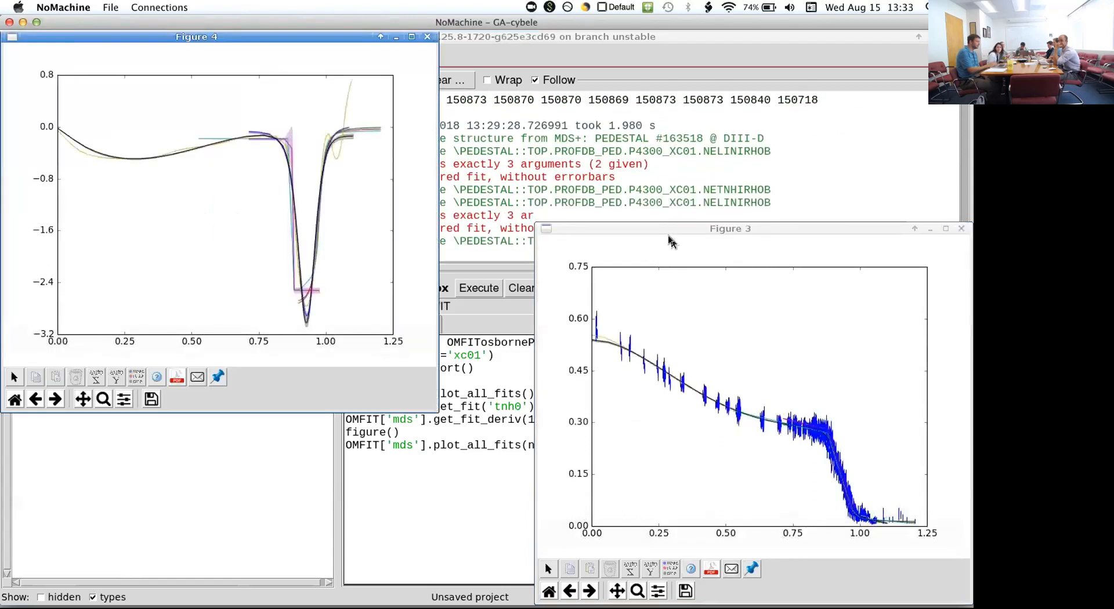
- Rearrange the Figure 3 and Figure 4 windows to examine the script, the profile fits and their derivatives
drag(669, 229, 585, 390)
drag(286, 34, 200, 315)
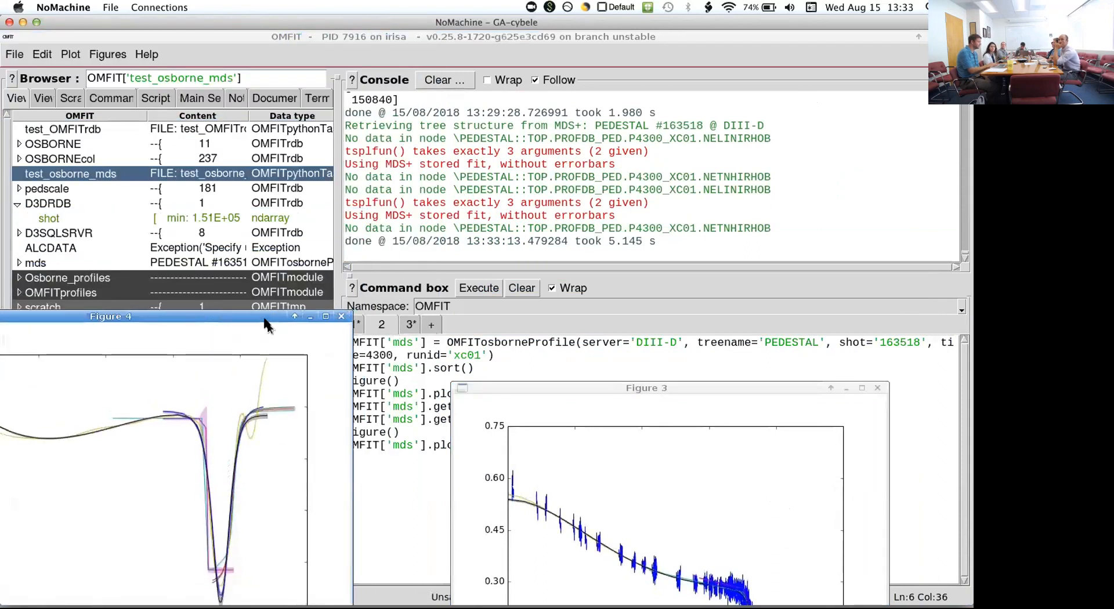
drag(268, 318, 269, 414)
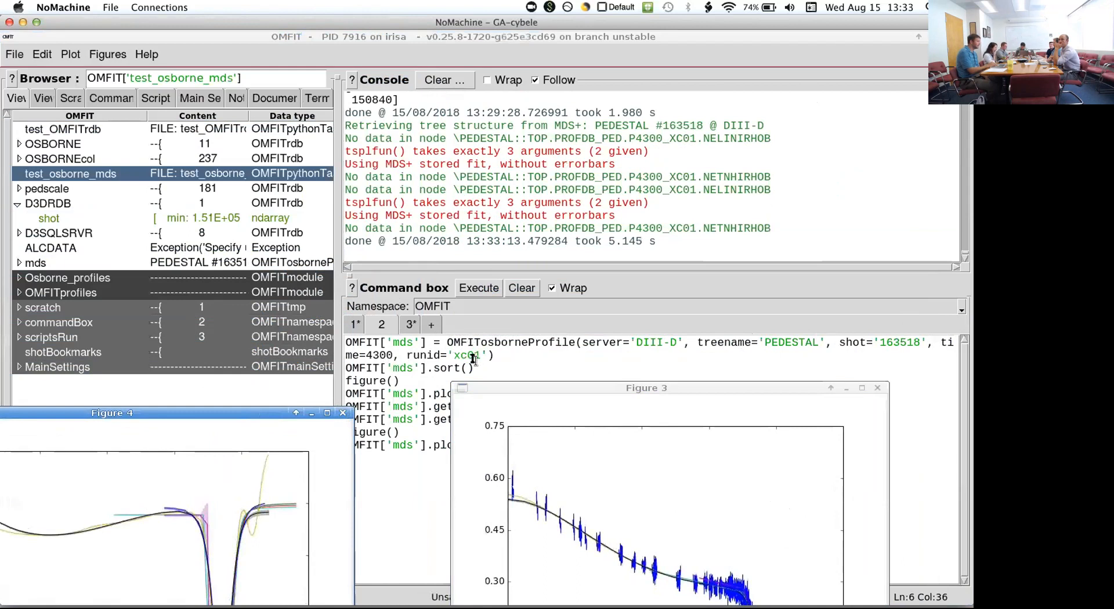
drag(502, 386, 473, 184)
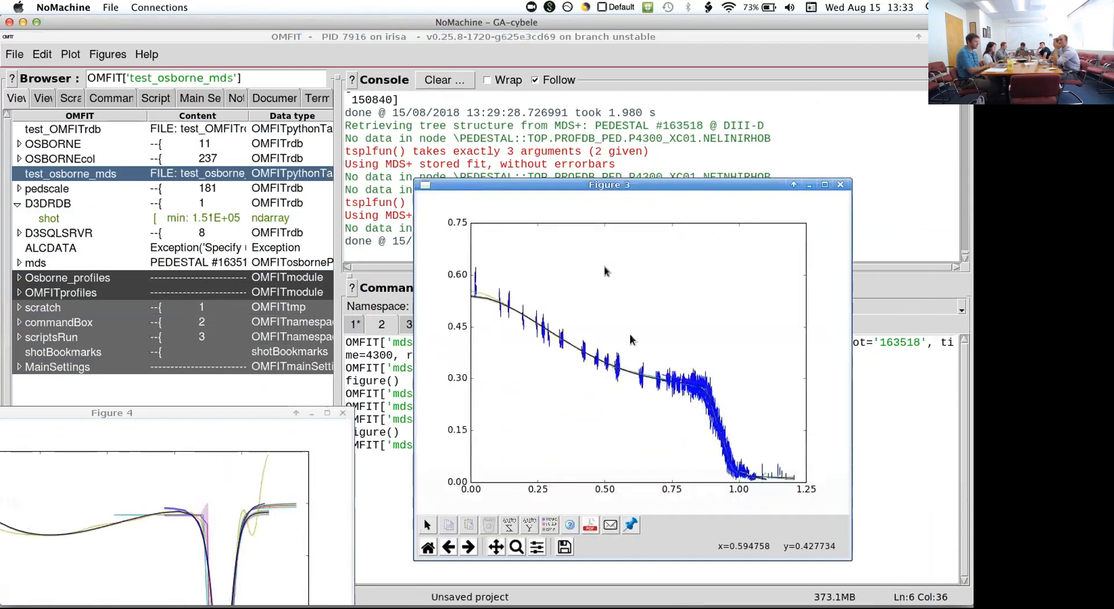
drag(554, 186, 728, 202)
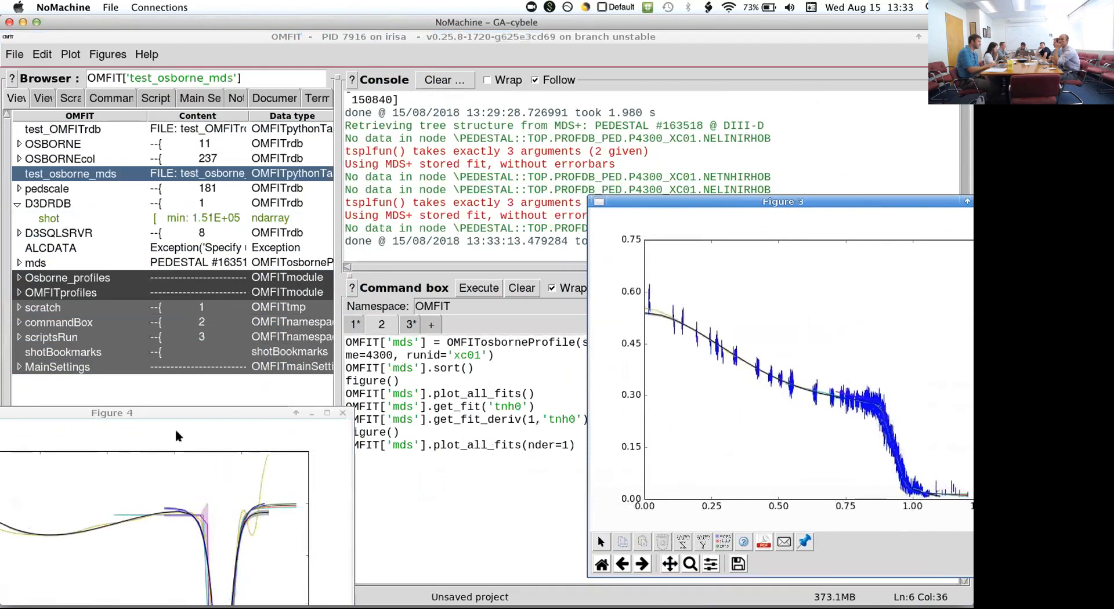
drag(177, 418, 311, 139)
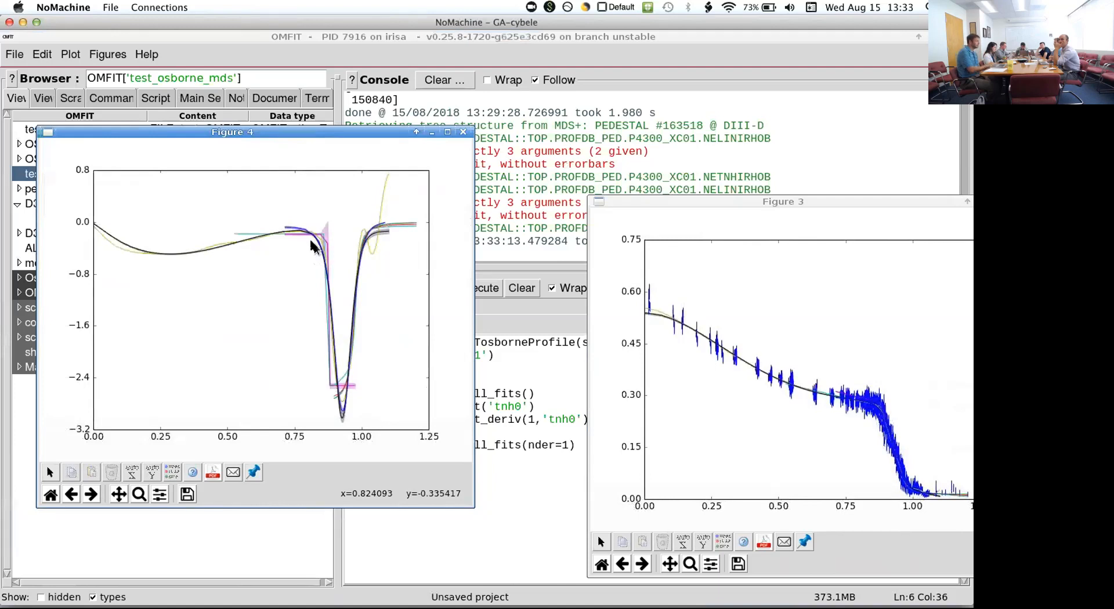
- Close the Figure 4 derivative plot and the Figure 3 fit plot
click(464, 135)
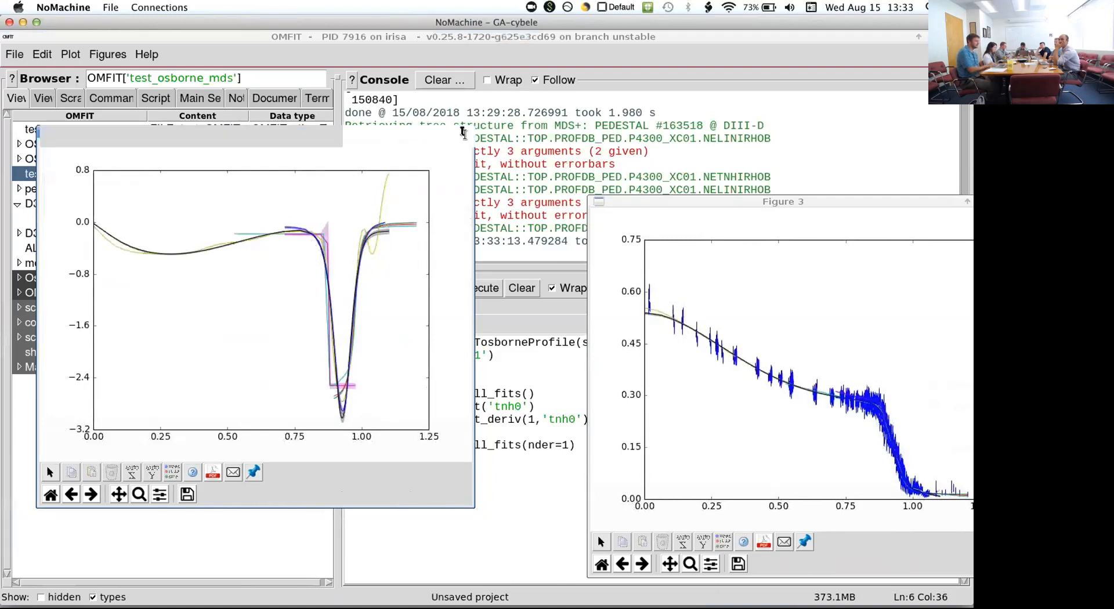
drag(662, 202, 271, 202)
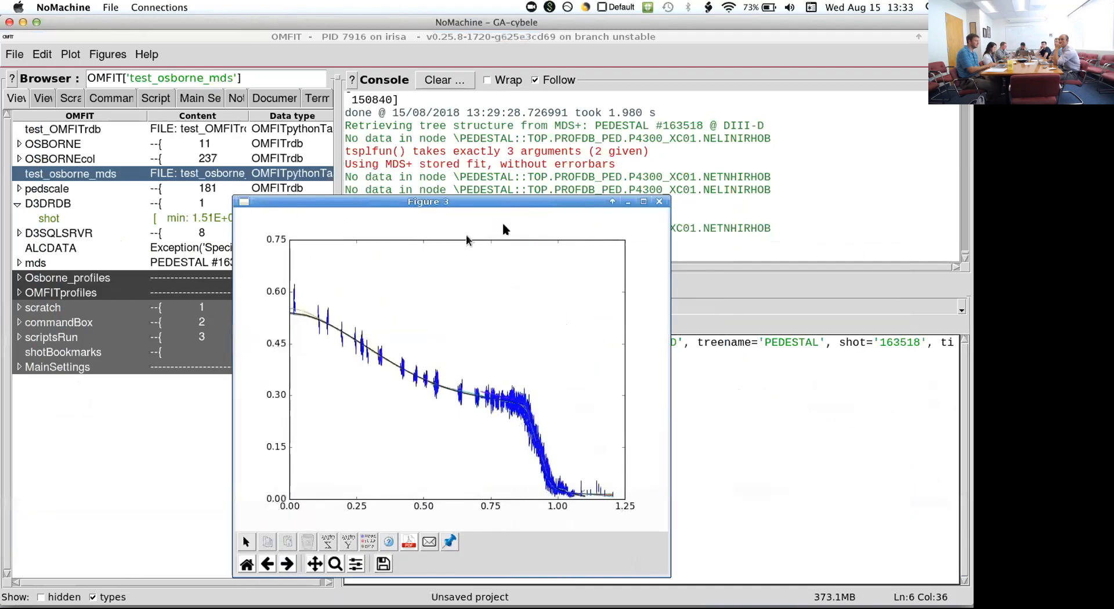
click(664, 200)
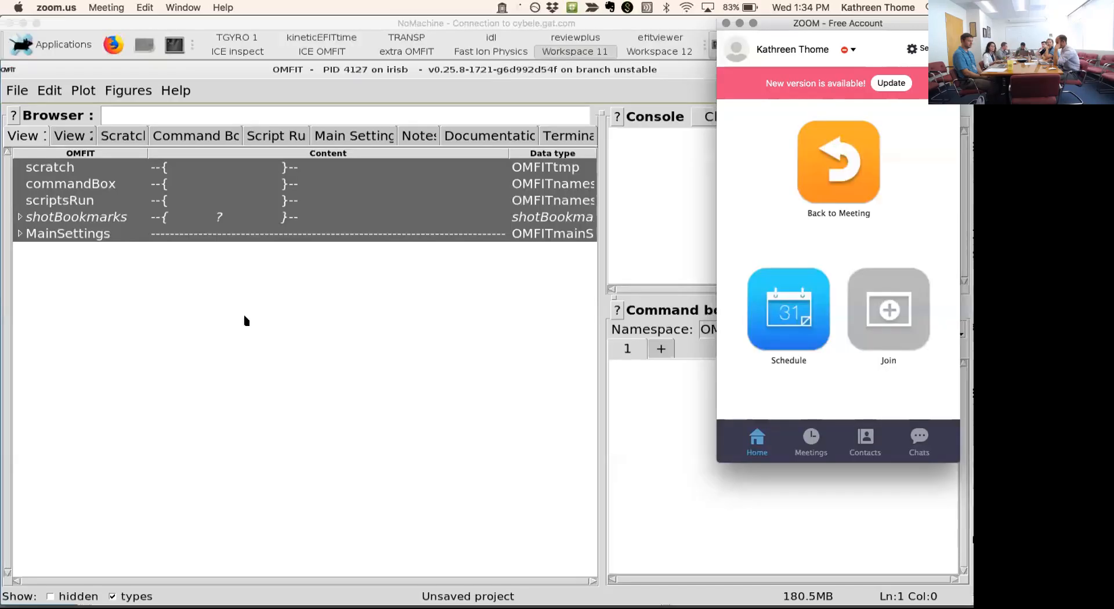
- Import the SCOPE module into the empty OMFIT project, filtering the module list by "scop"
click(373, 348)
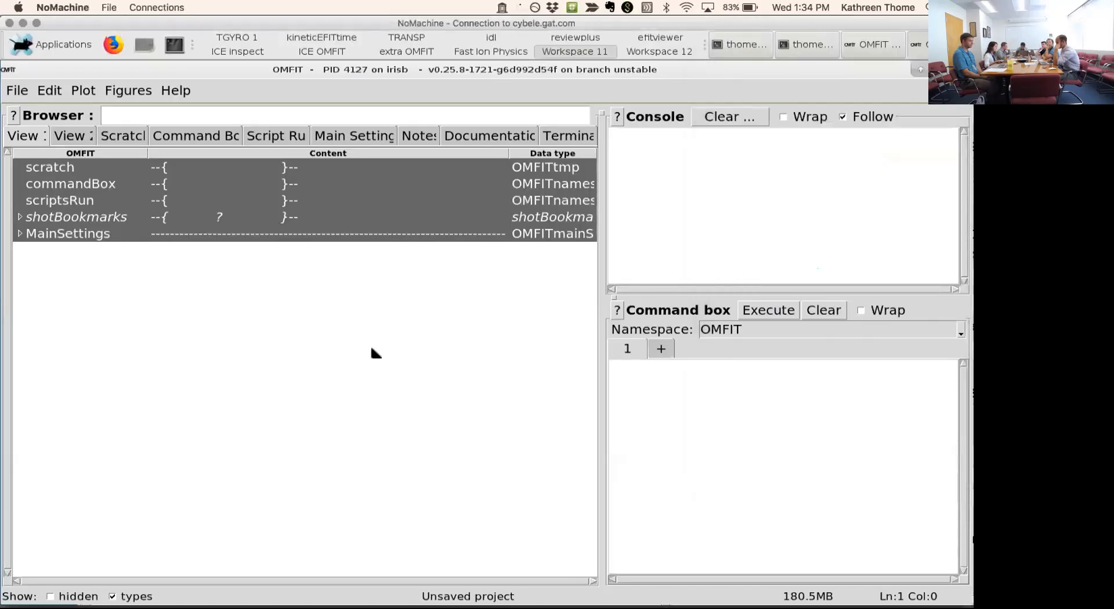
click(18, 92)
click(80, 255)
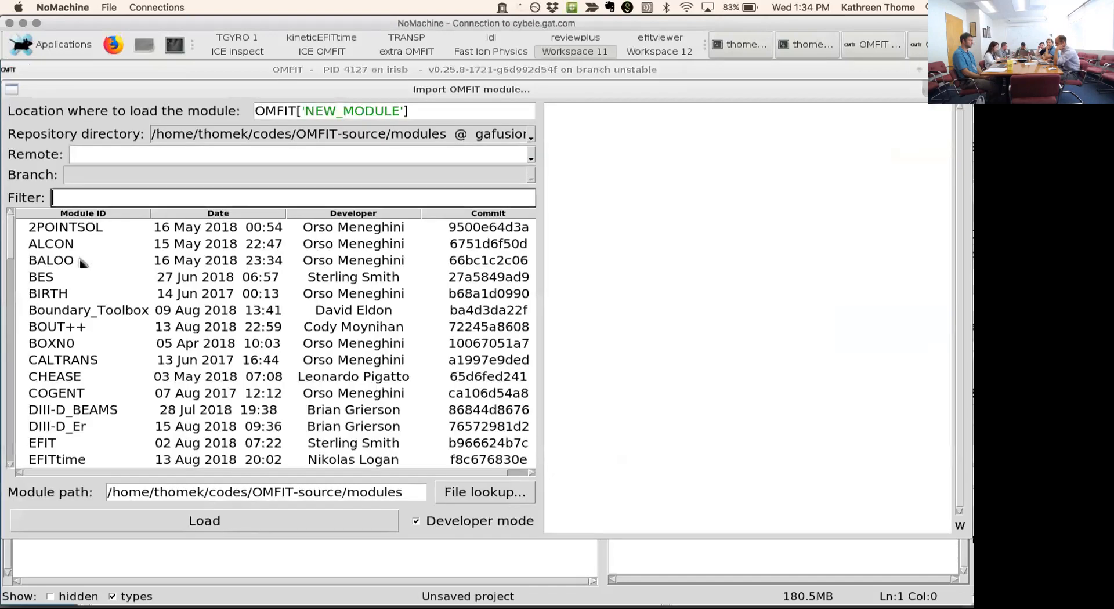
text(scop)
click(95, 231)
click(137, 520)
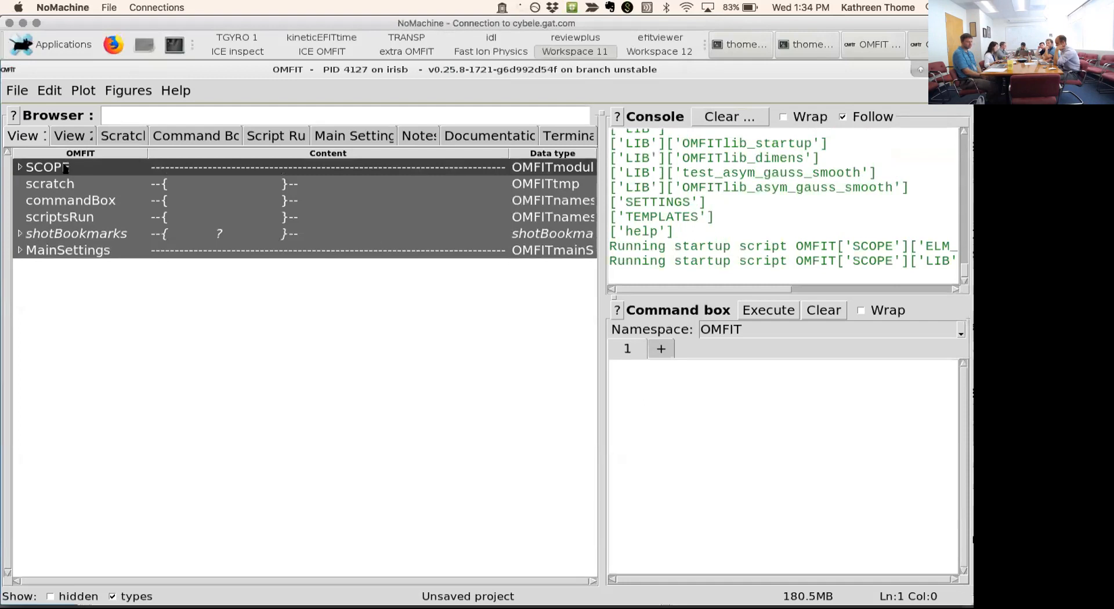
- Open the SCOPE module's GUI and set its workflow to PUBFIG Publications Figure
double_click(65, 168)
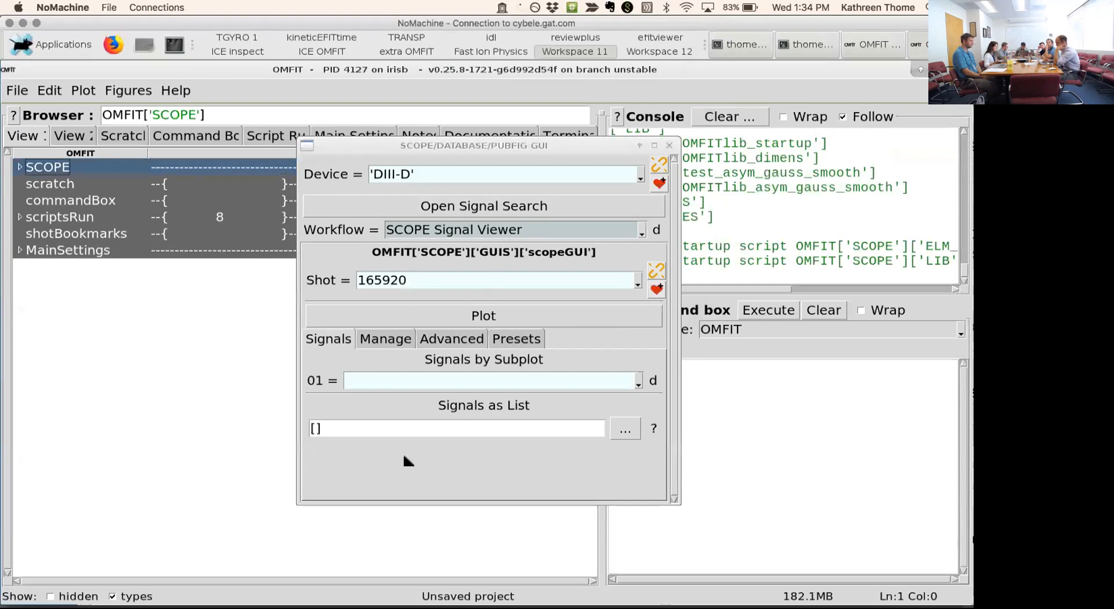
click(640, 230)
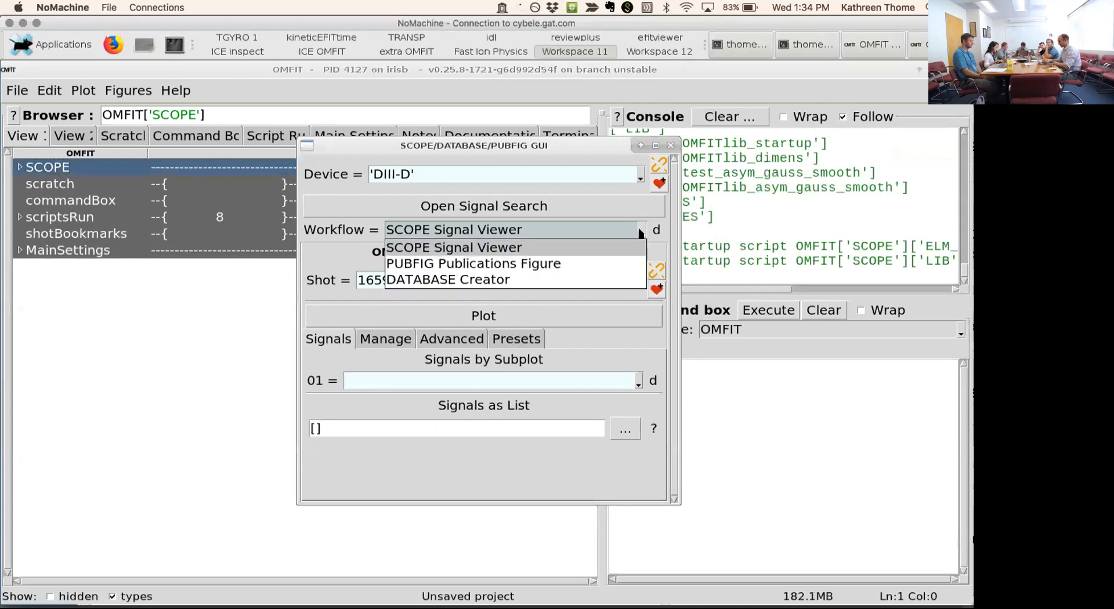
click(560, 265)
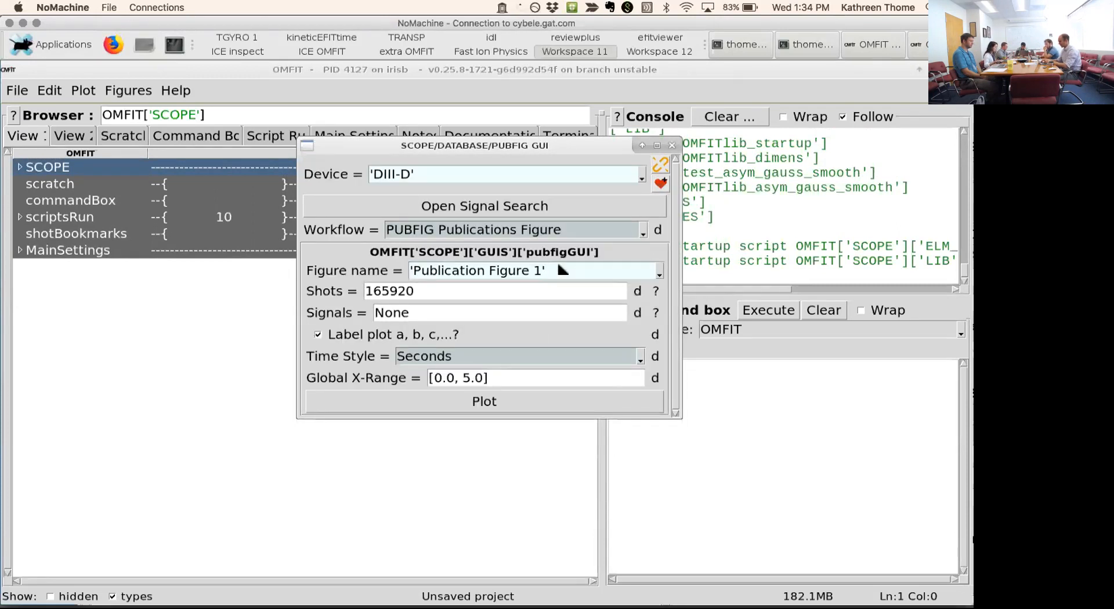
- Set the publication figure's shot to 165037
drag(419, 291, 357, 290)
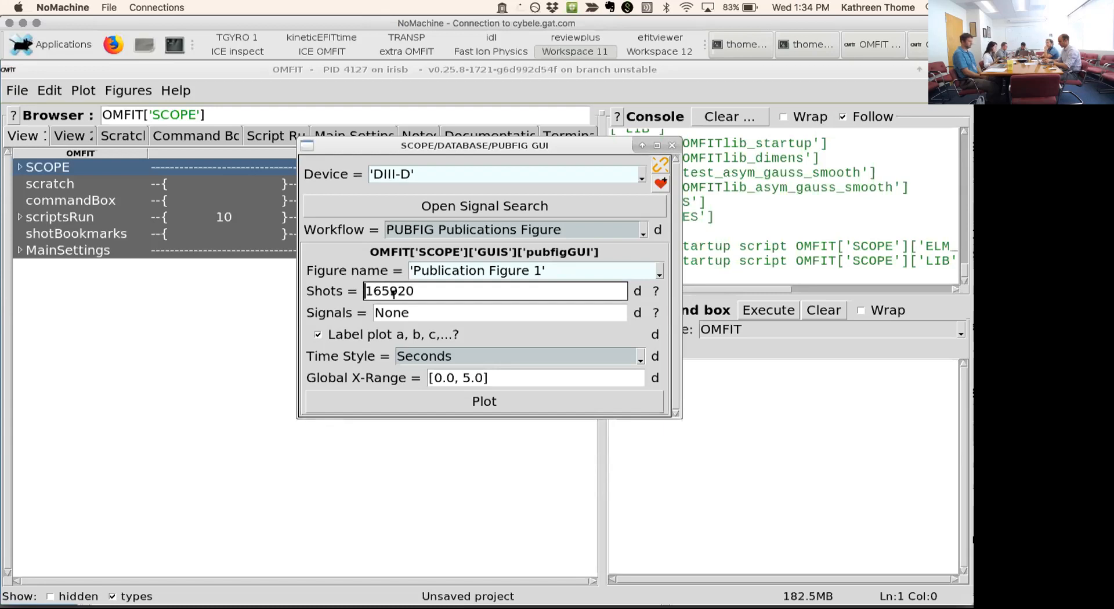
drag(414, 294, 392, 294)
text(03)
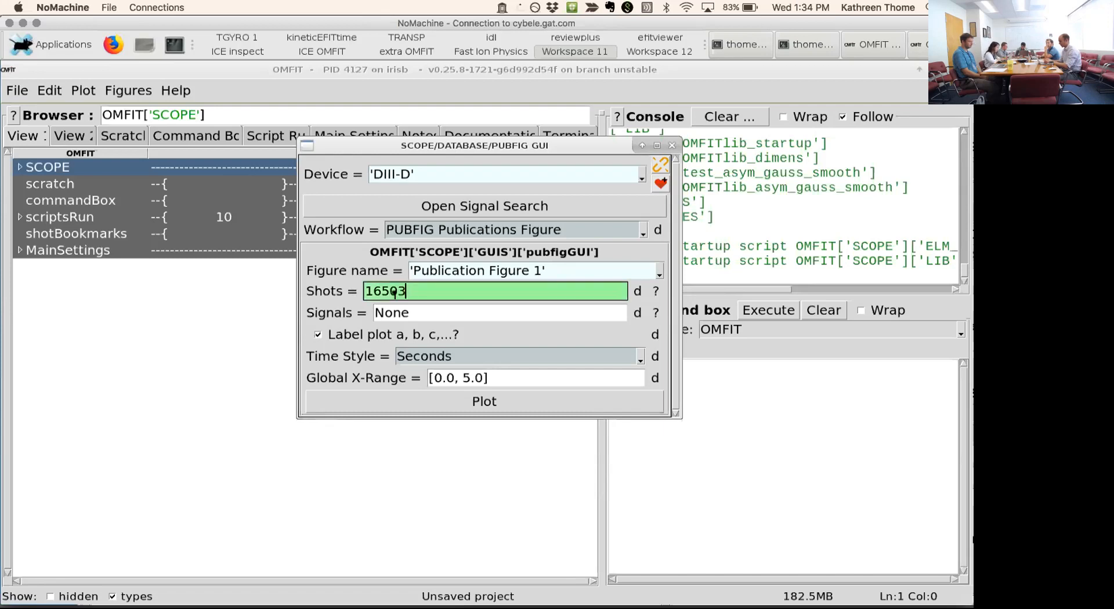
text(7)
key(Return)
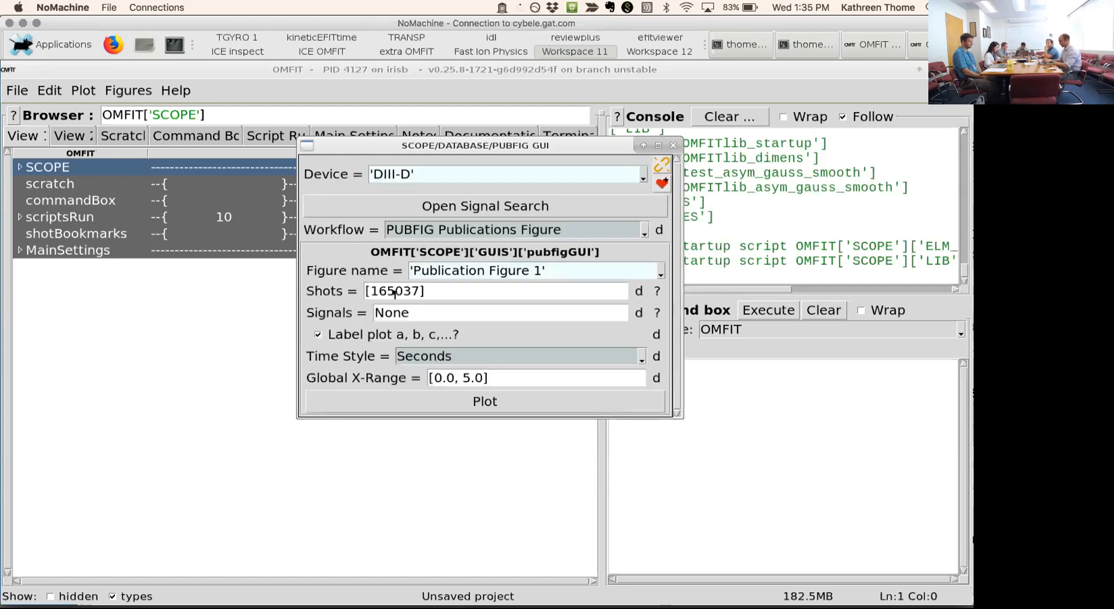
- Set the publication figure's signals to ['ip','betan'] and apply them to load the per-signal settings
key(Tab)
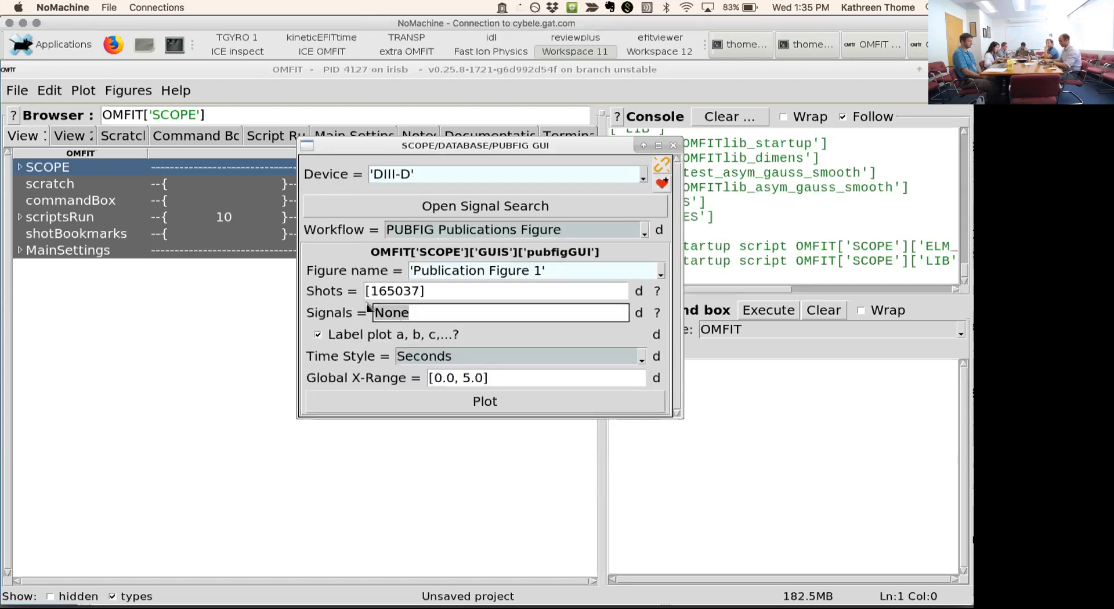
text([ip)
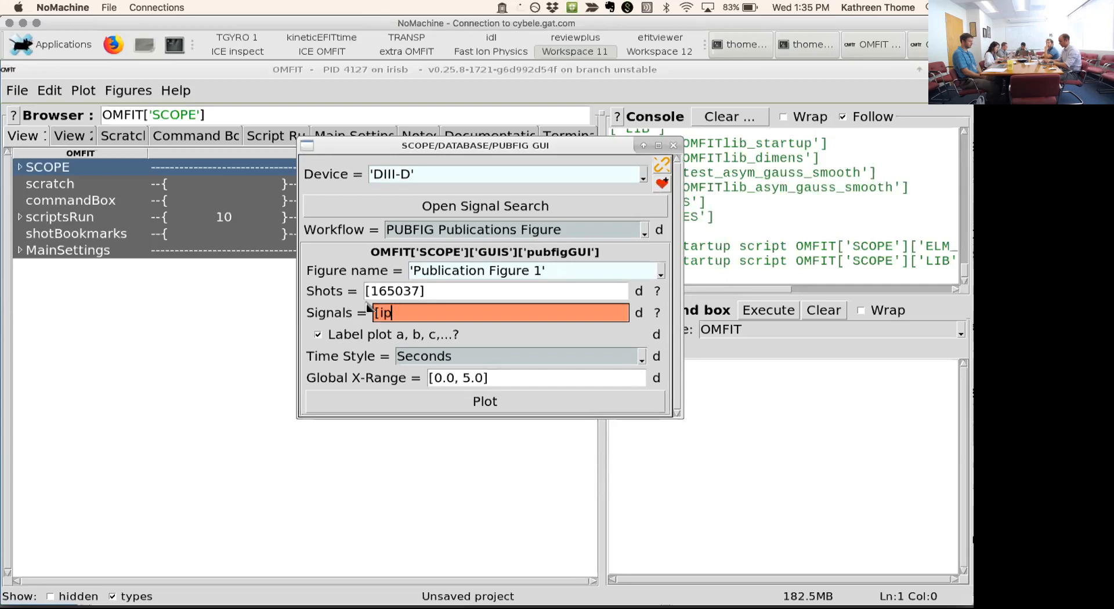
key(Left)
key(Left)
text('ip','betan'])
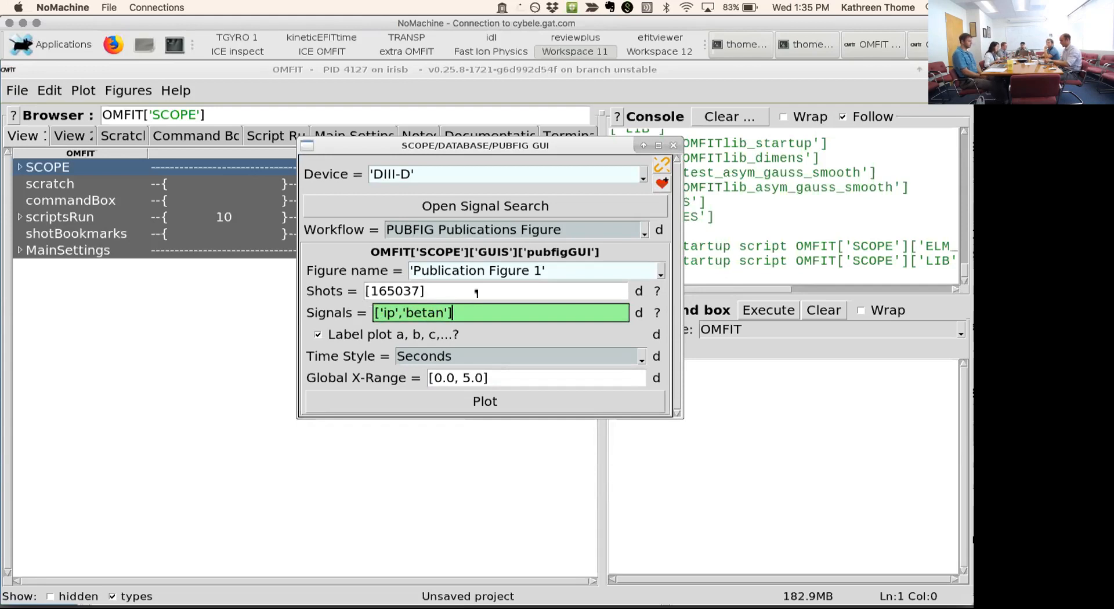
click(637, 313)
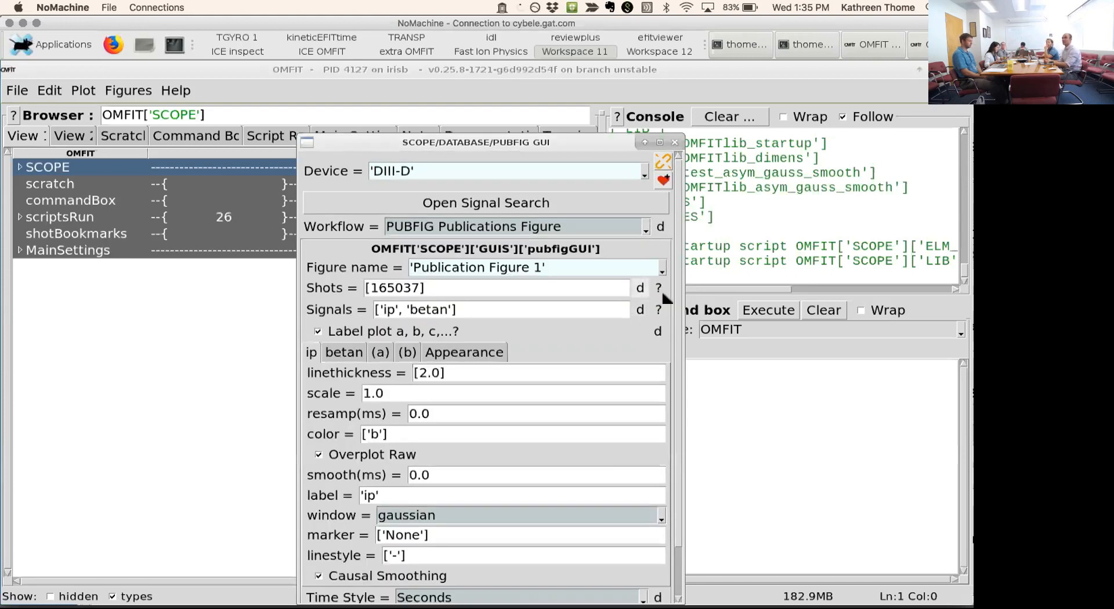
- Open the signal search and search for signals whose name contains 'beta'
click(526, 200)
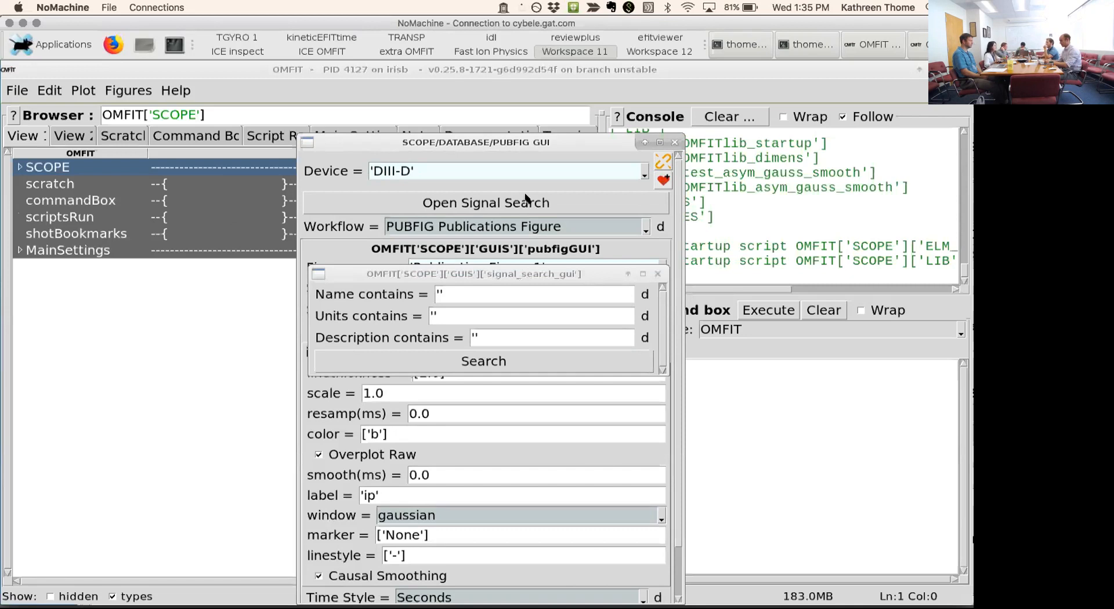
click(441, 295)
text('beta)
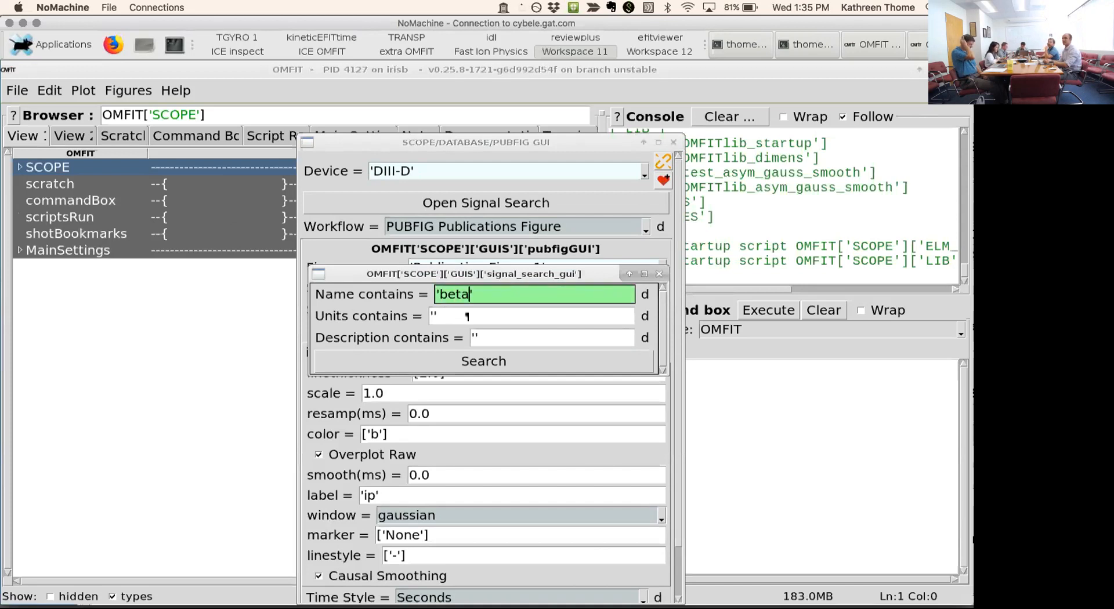
text(')
key(Return)
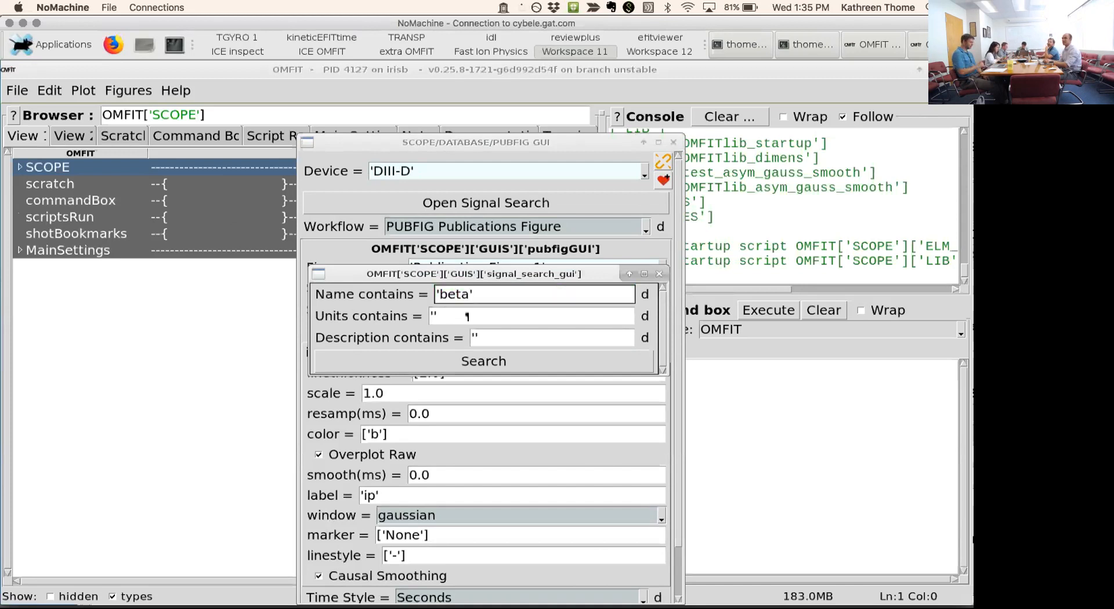
click(474, 361)
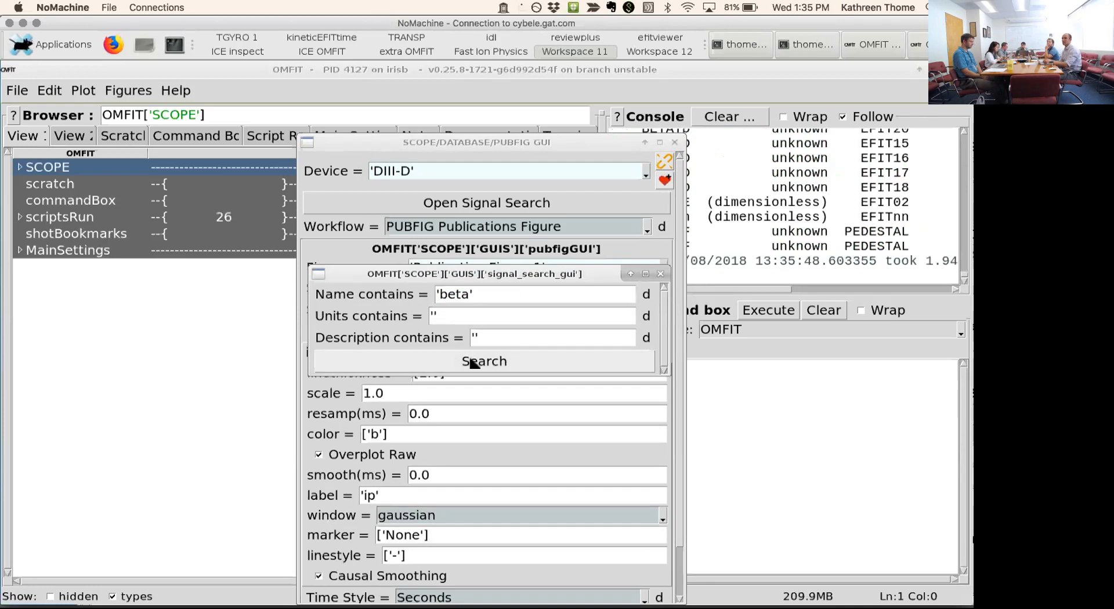
- Examine the beta signals listed in the console, then close the signal search
drag(516, 143, 194, 181)
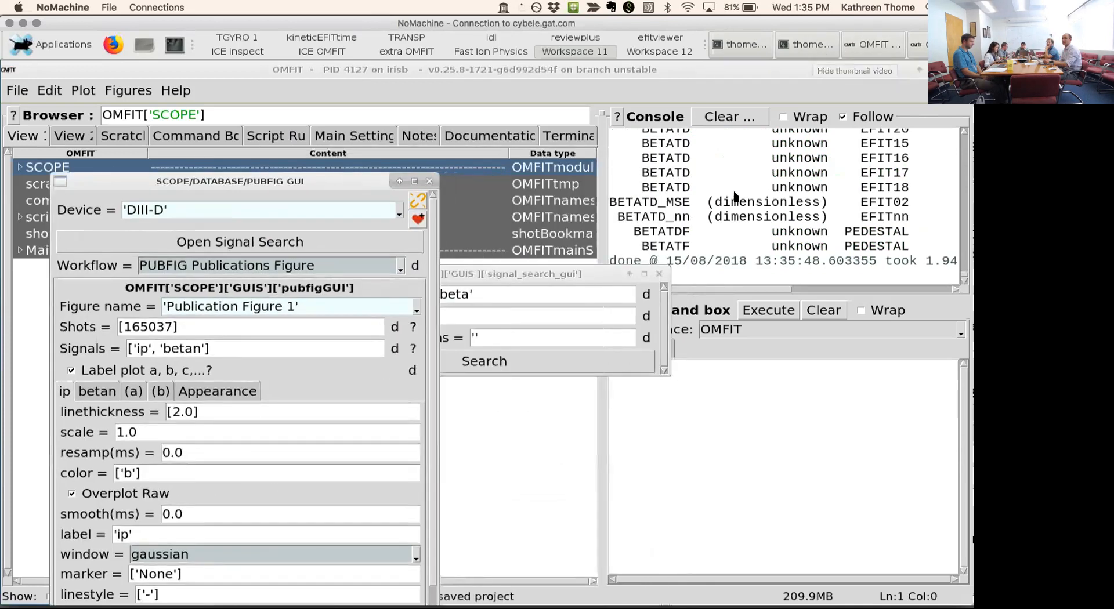
click(549, 279)
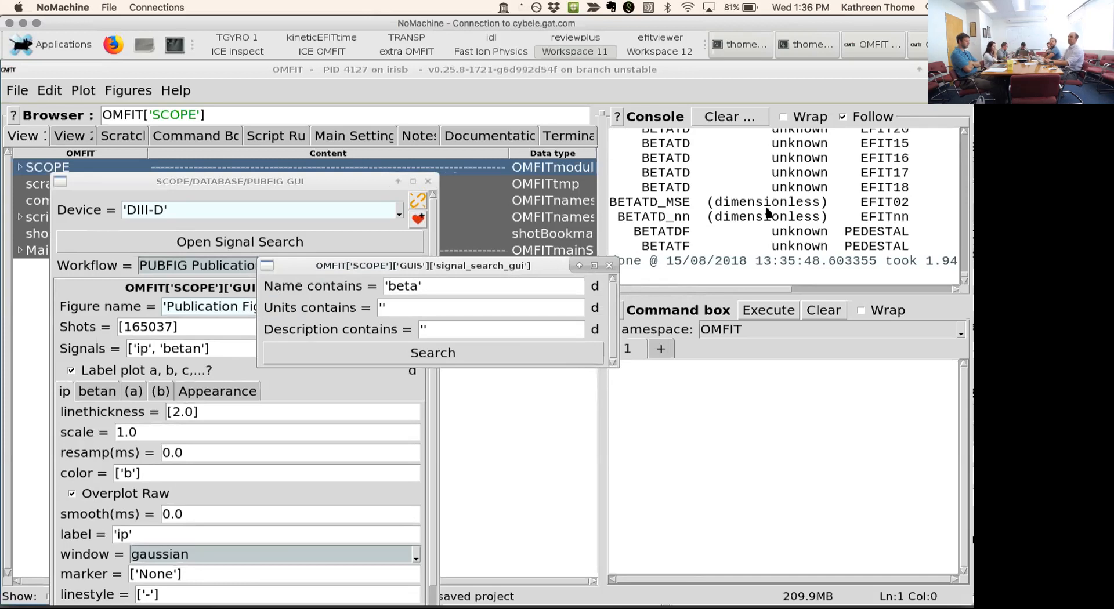
click(963, 134)
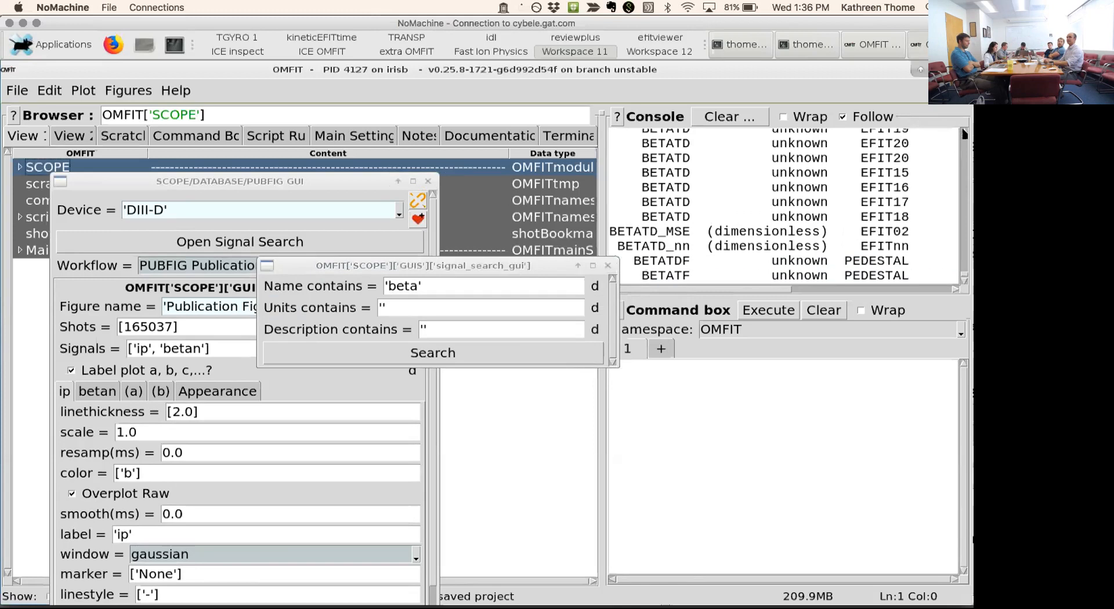
click(963, 133)
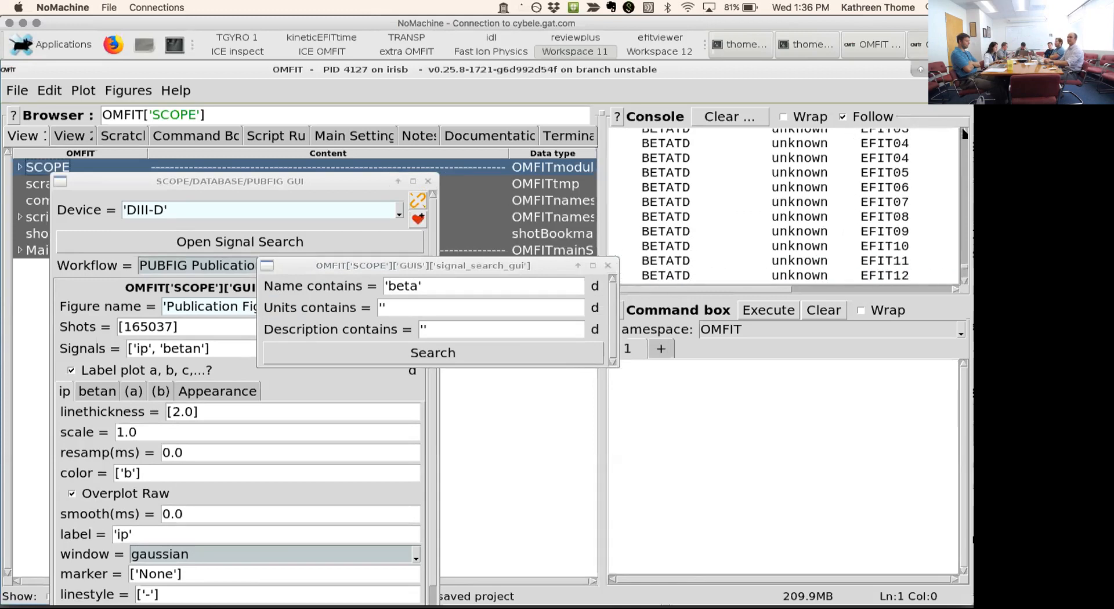
click(963, 133)
click(963, 133)
click(963, 133)
drag(963, 257, 957, 244)
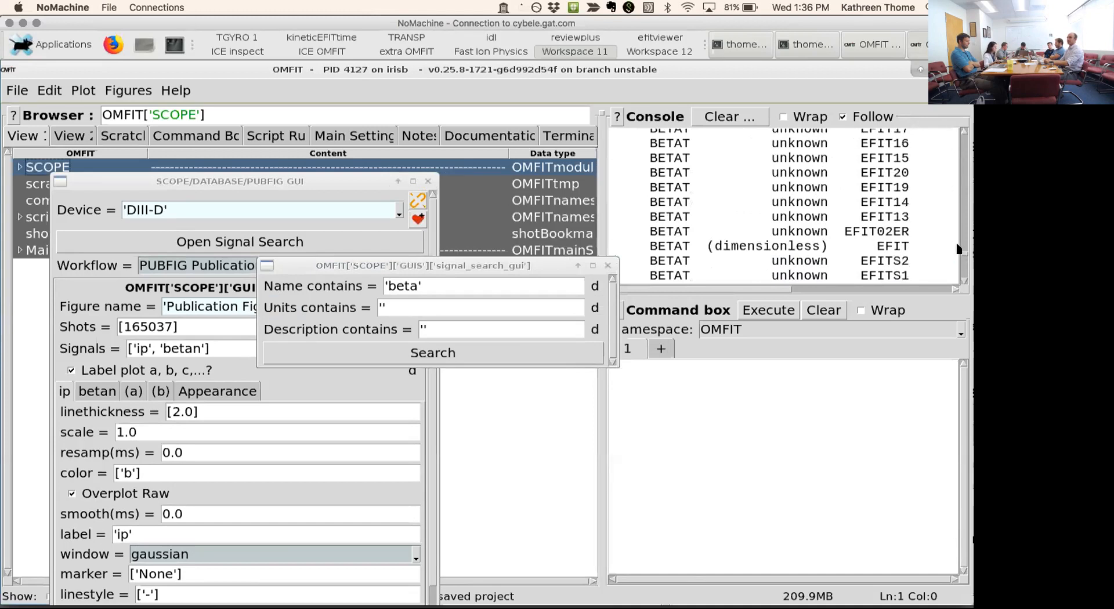
click(964, 276)
click(607, 266)
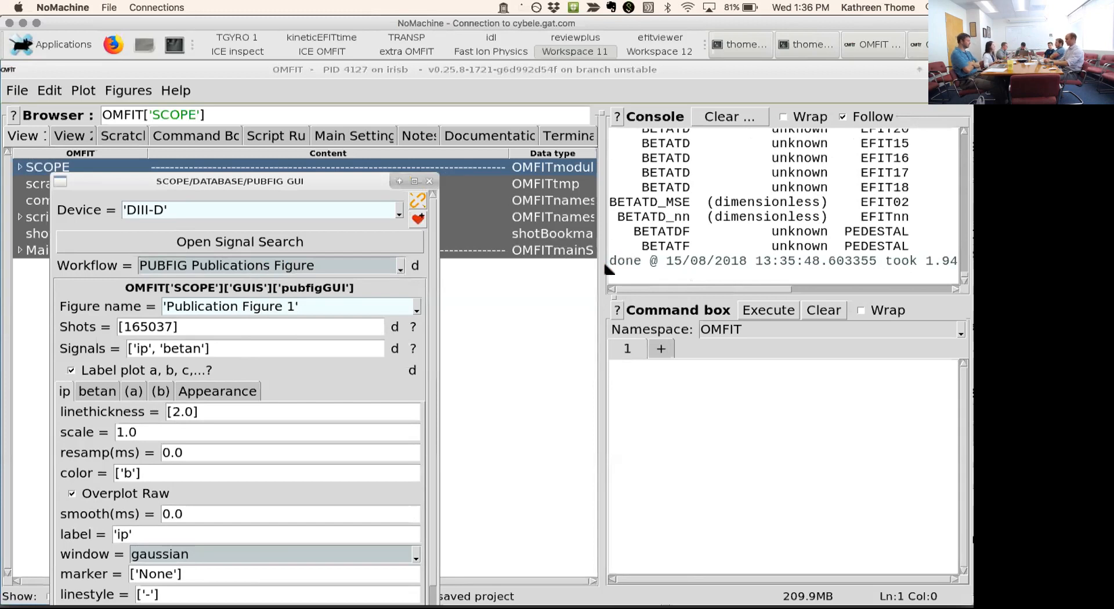
- Plot Publication Figure 1 with the ip and betan signals for shot 165037
drag(265, 187, 323, 91)
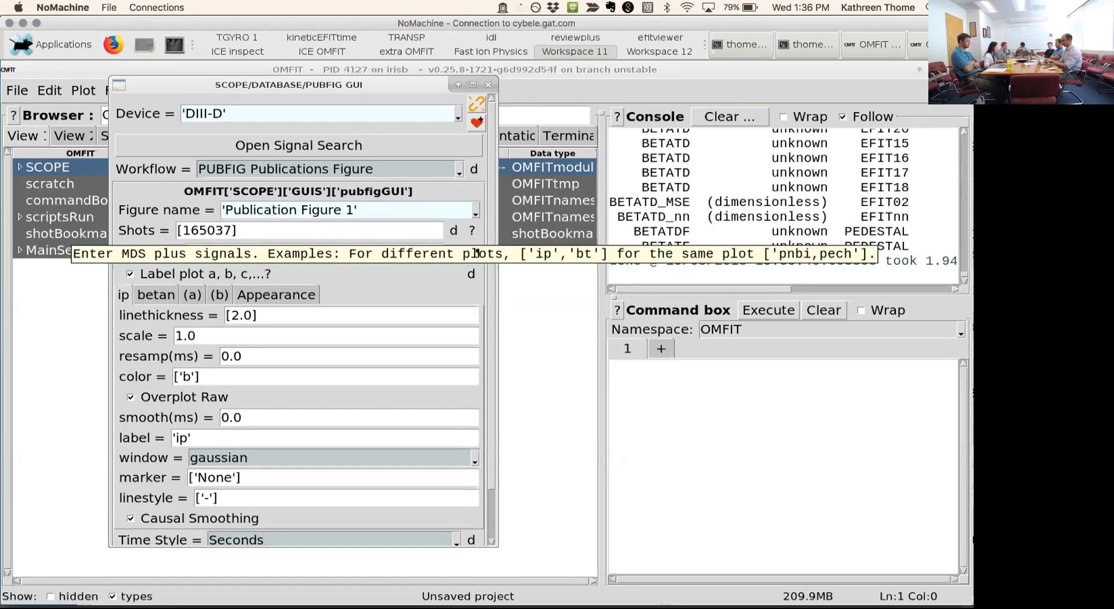
drag(316, 86, 555, 69)
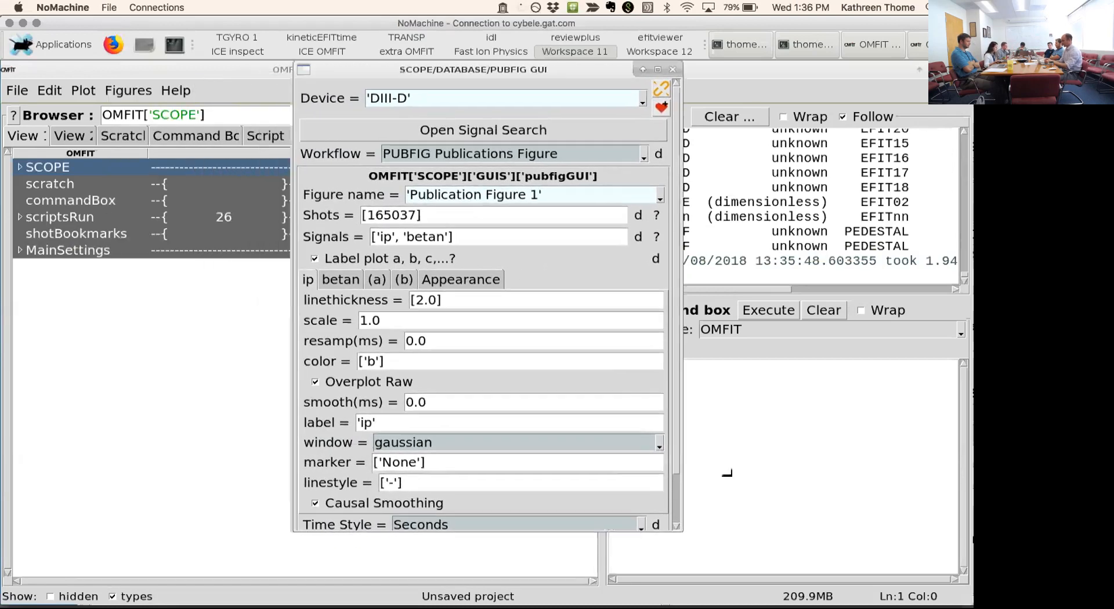
click(725, 480)
click(632, 517)
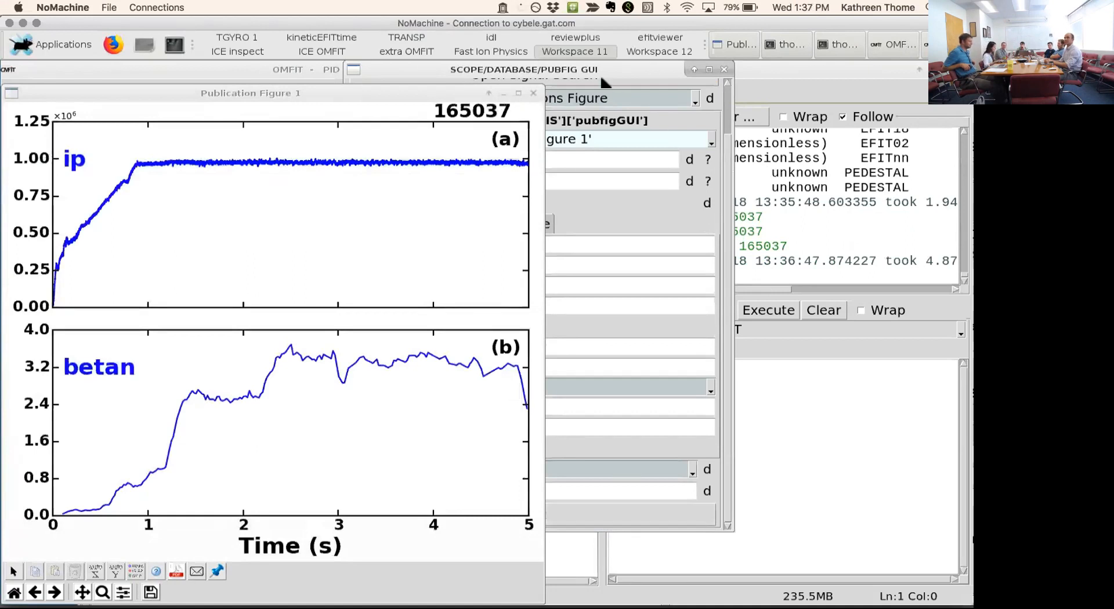
- Turn off the a, b, c lettering of the publication figure's plots
drag(572, 70, 719, 73)
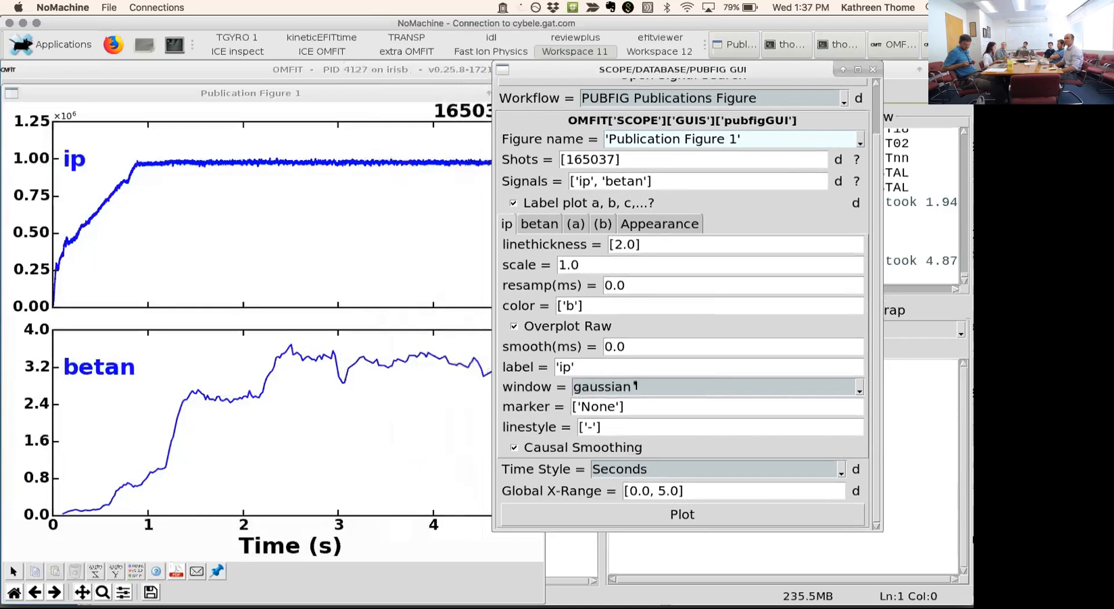
click(514, 203)
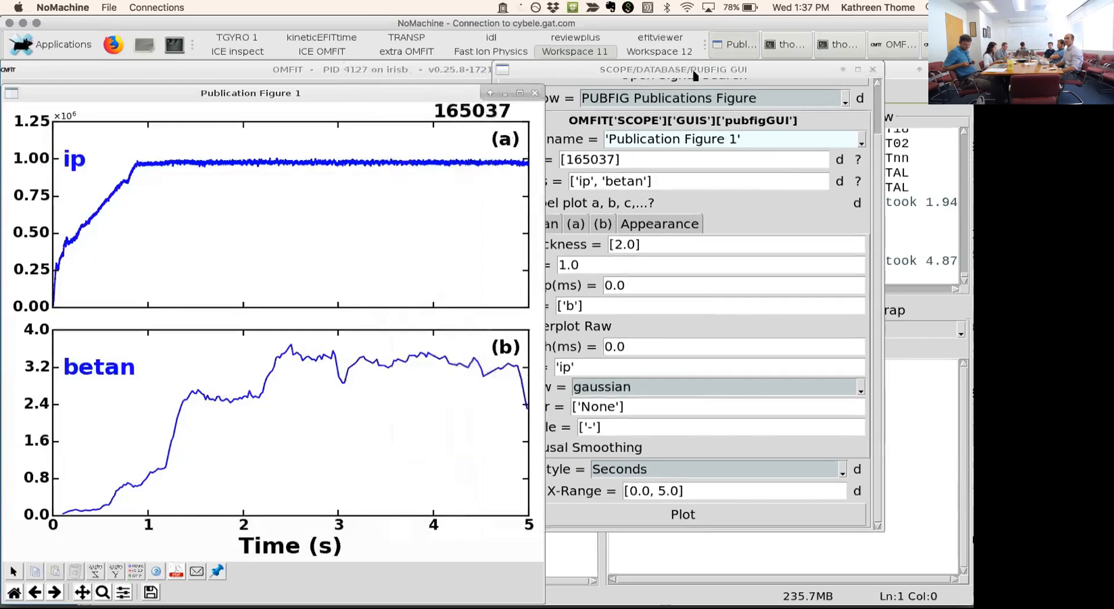
click(673, 72)
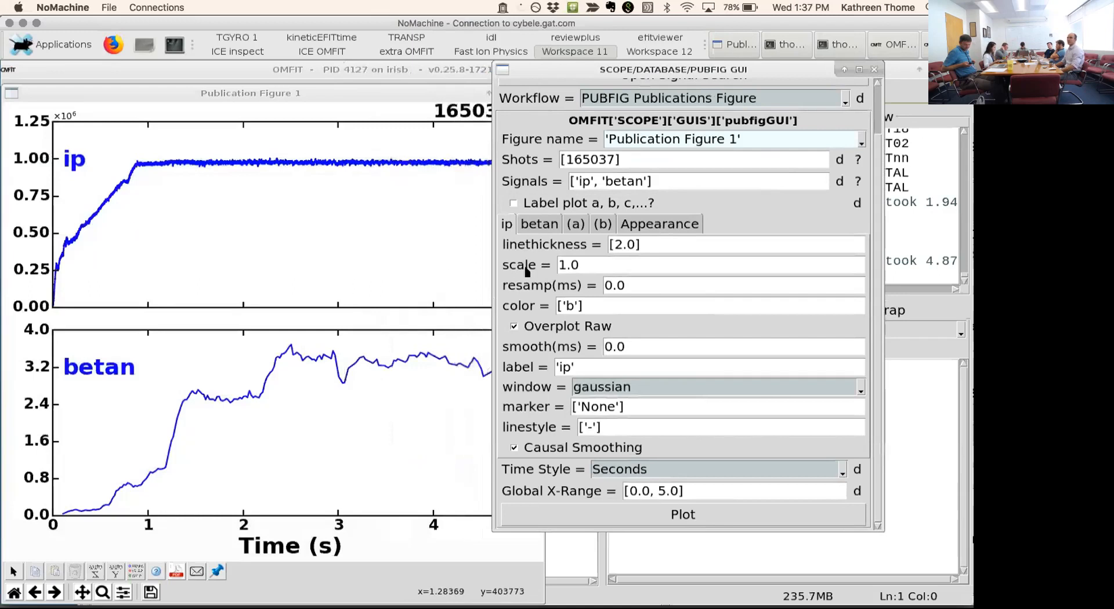
- Set the ip signal's scale to 1e-6 and its color to ['k']
click(590, 264)
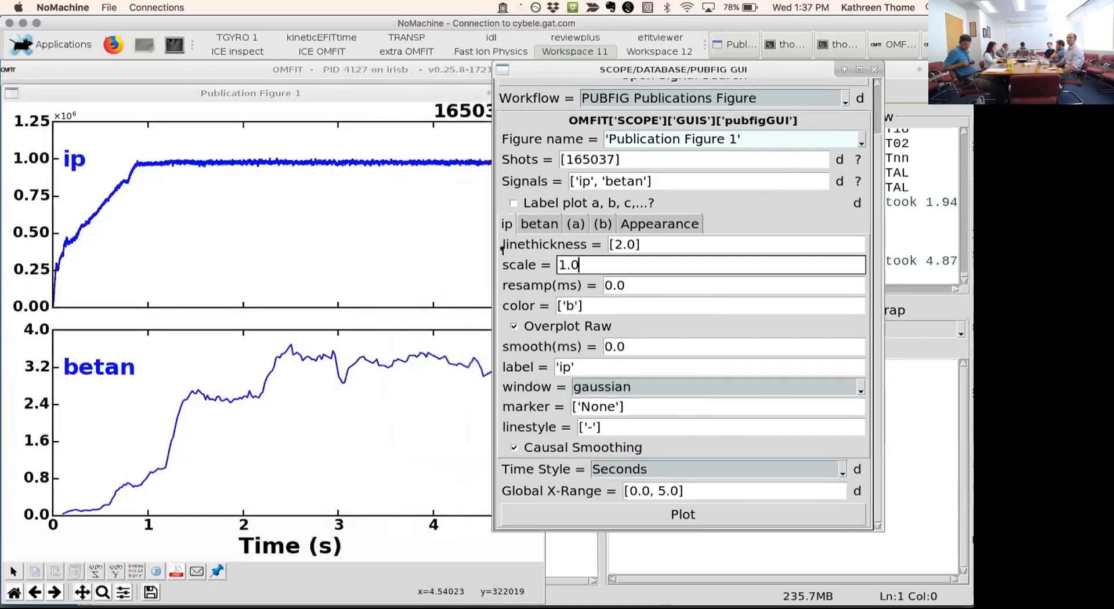
key(BackSpace)
key(BackSpace)
text(e-6)
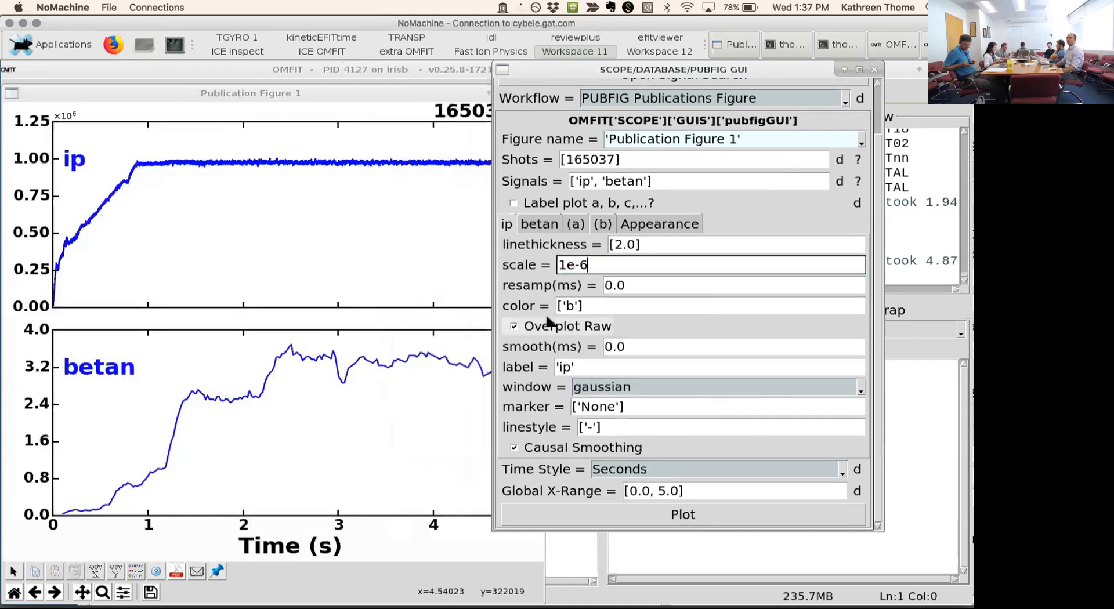
double_click(574, 306)
key(BackSpace)
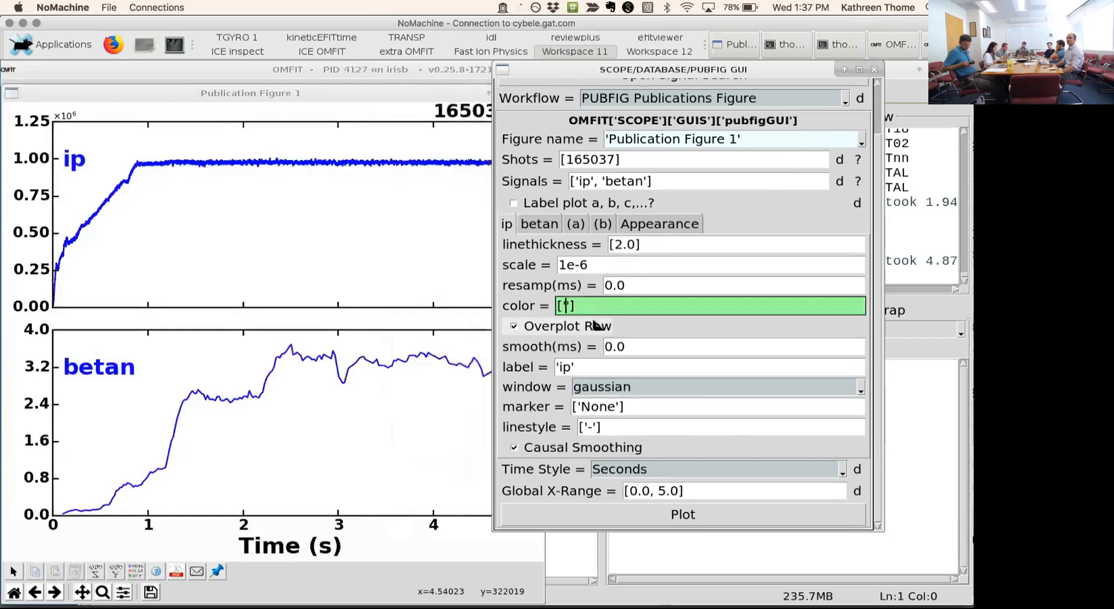
text(k)
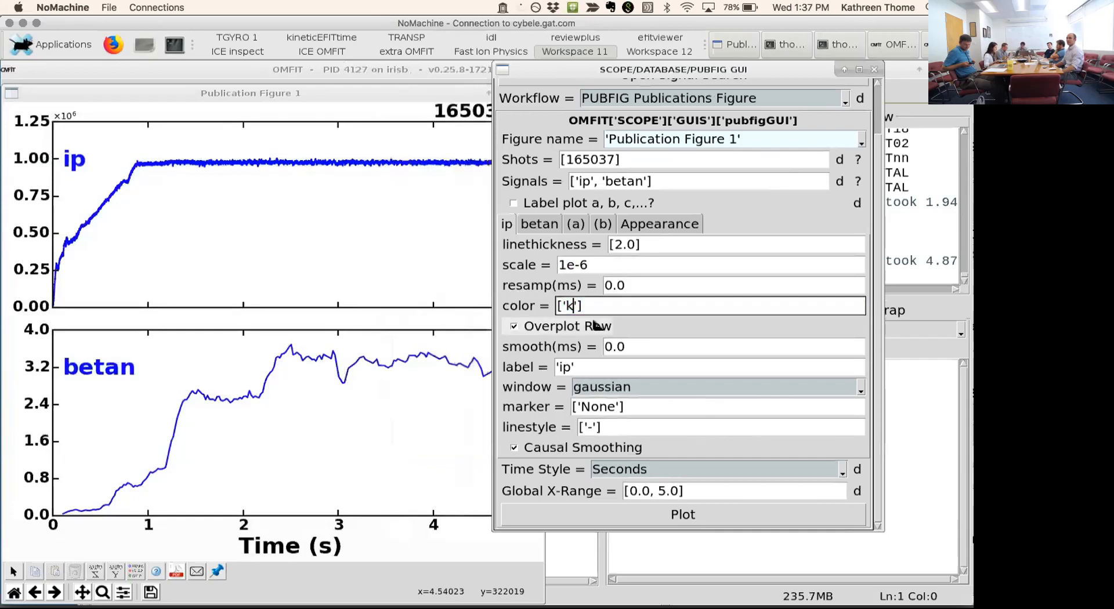
- Set the ip signal's label to '$I_p [MA]$'
click(563, 368)
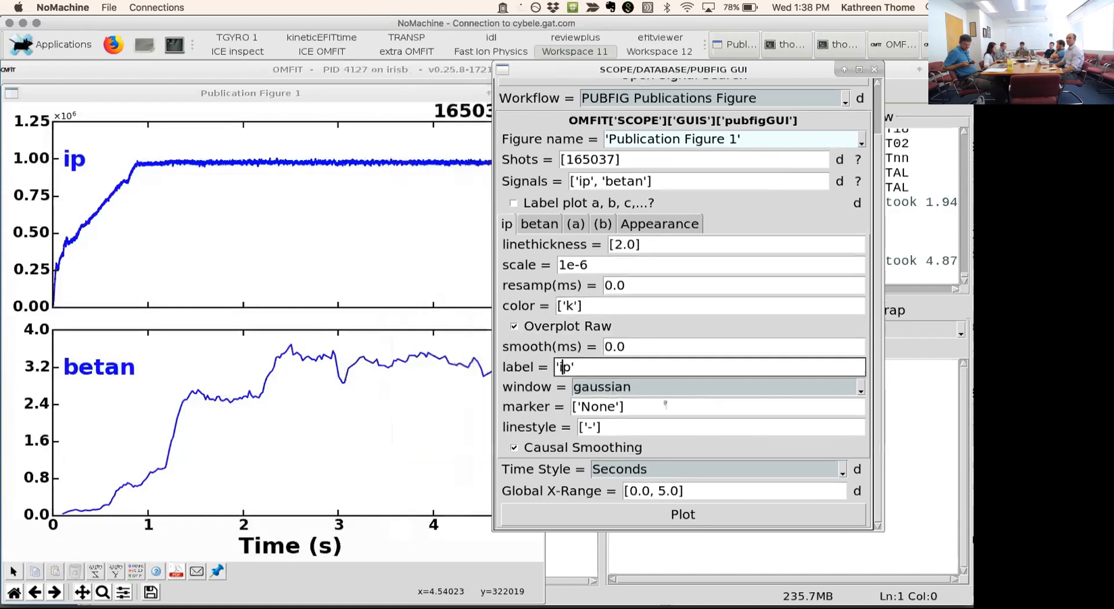
text($)
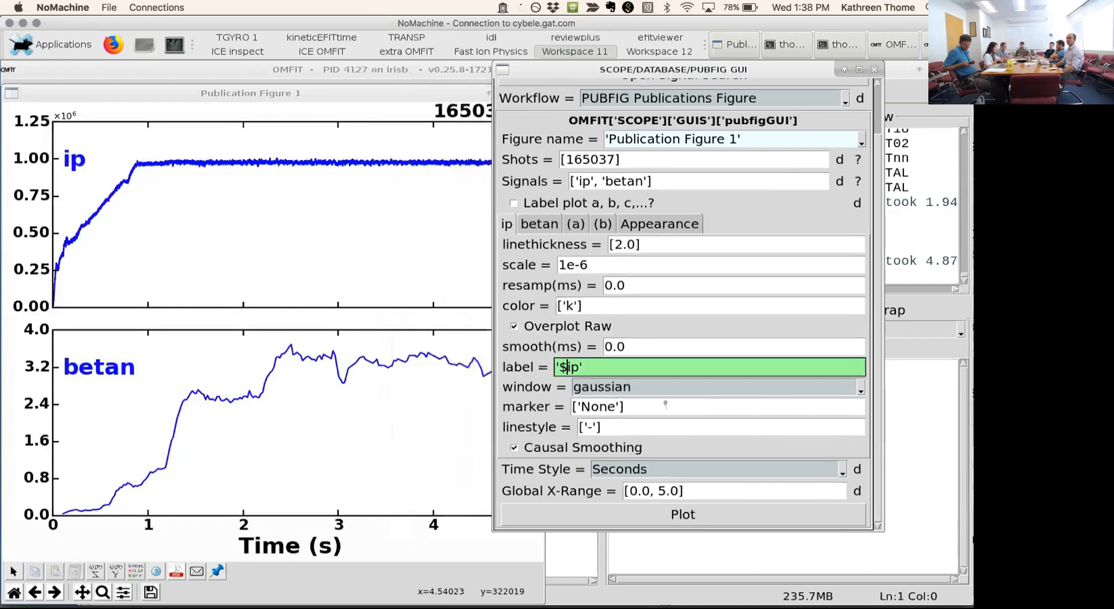
key(Right)
key(Right)
text($)
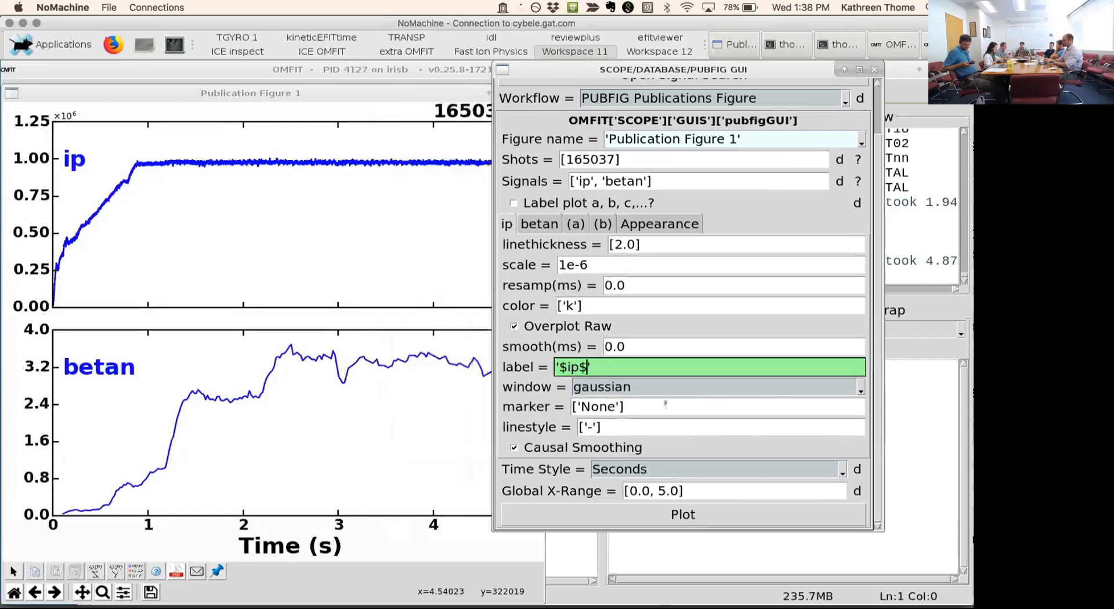
key(Delete)
text(I_)
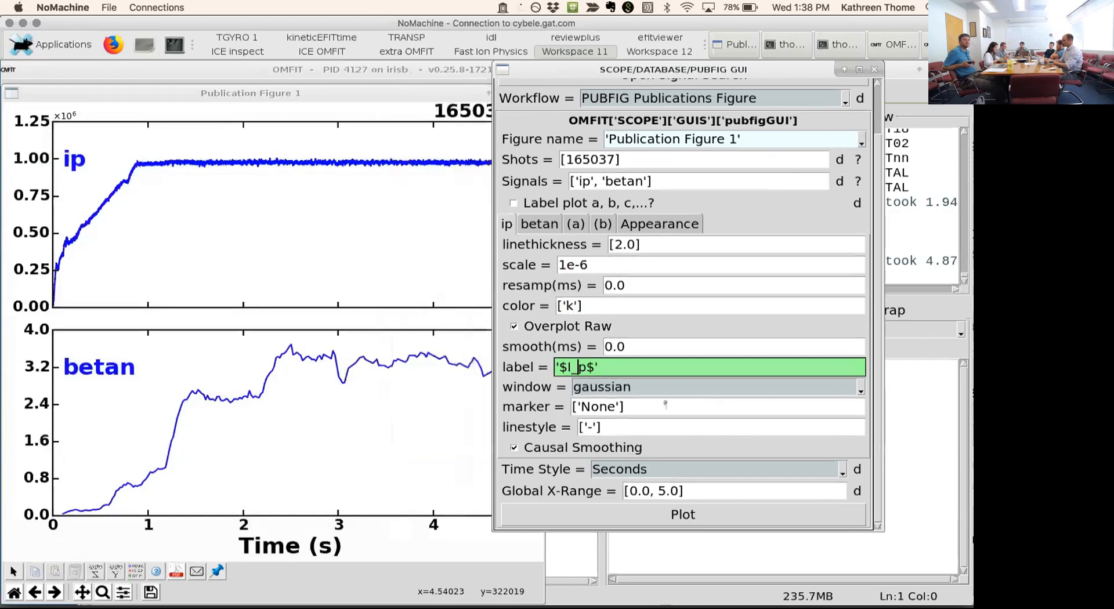
key(Left)
text([MA)
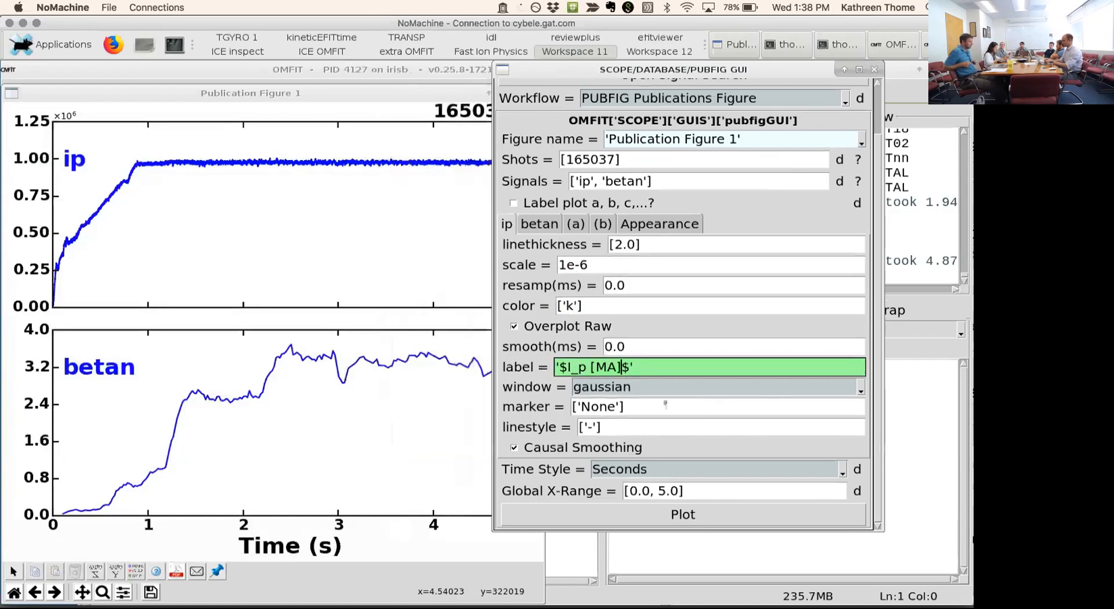
text(])
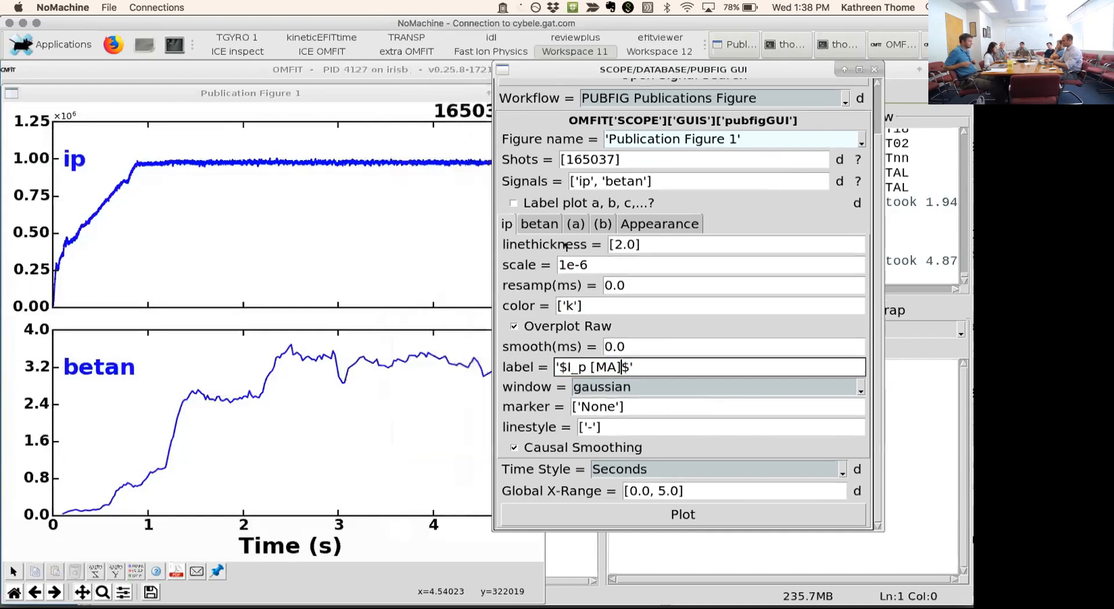
- Set the betan signal's color to ['r']
click(546, 227)
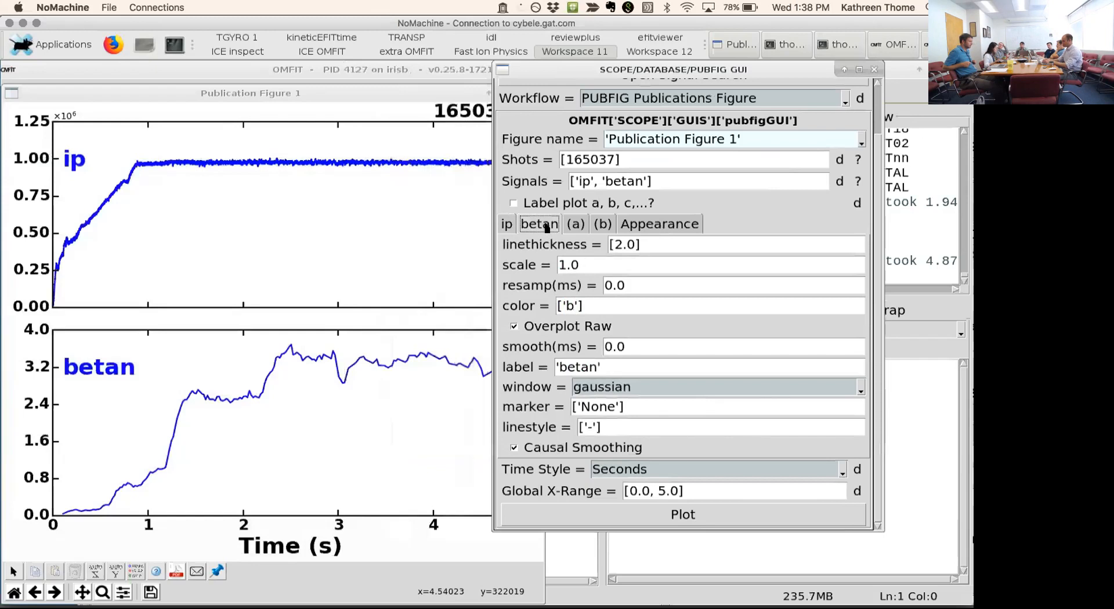
double_click(570, 306)
text(r)
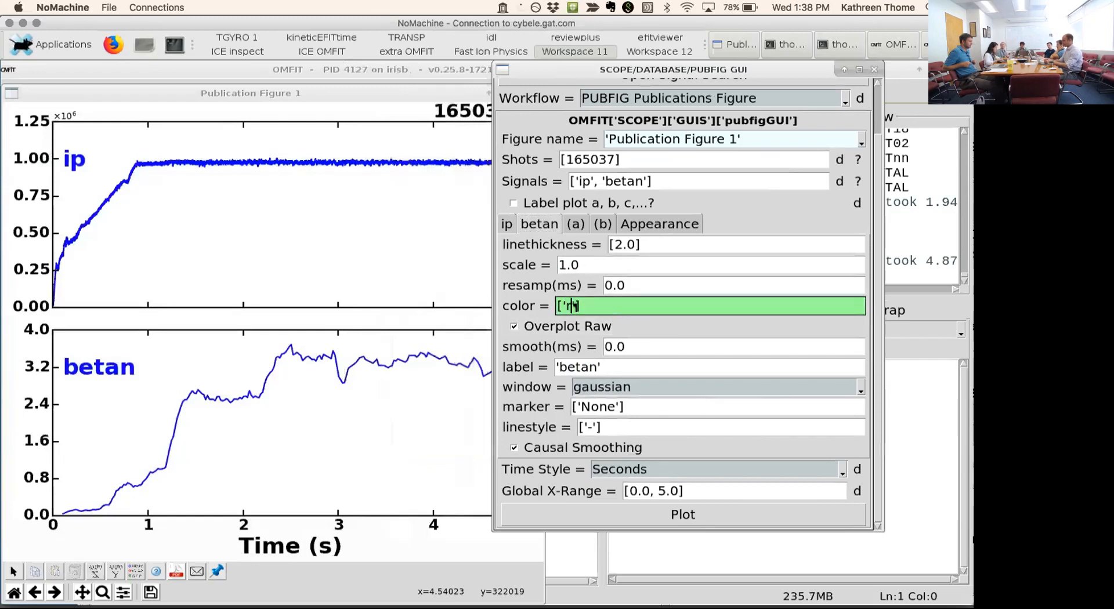
key(Return)
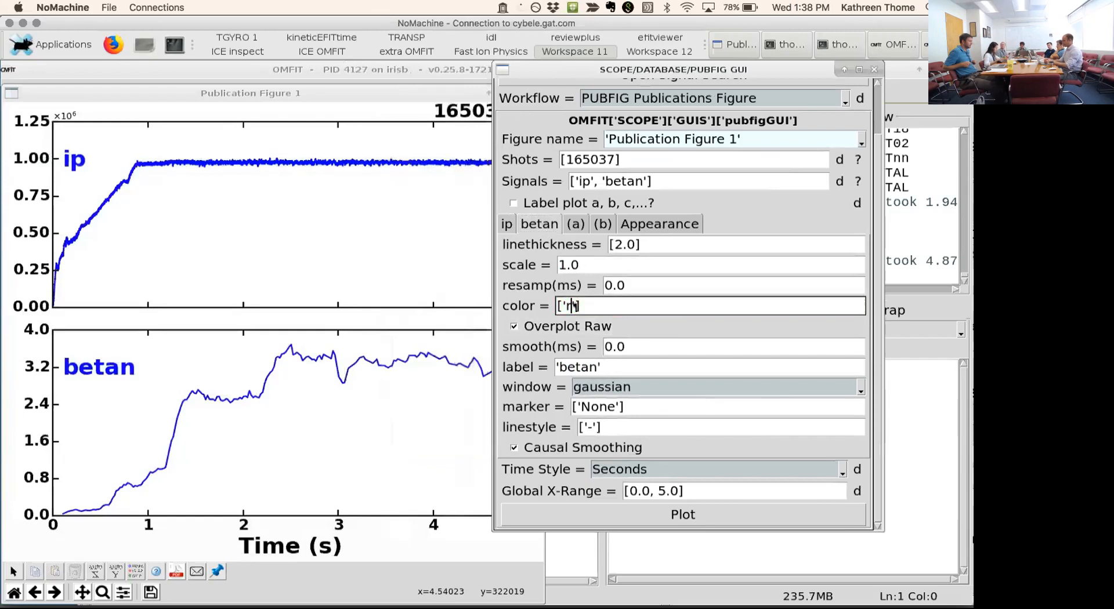
- Set the betan signal's label to '$\\beta_n$' and replot the publication figure
click(562, 368)
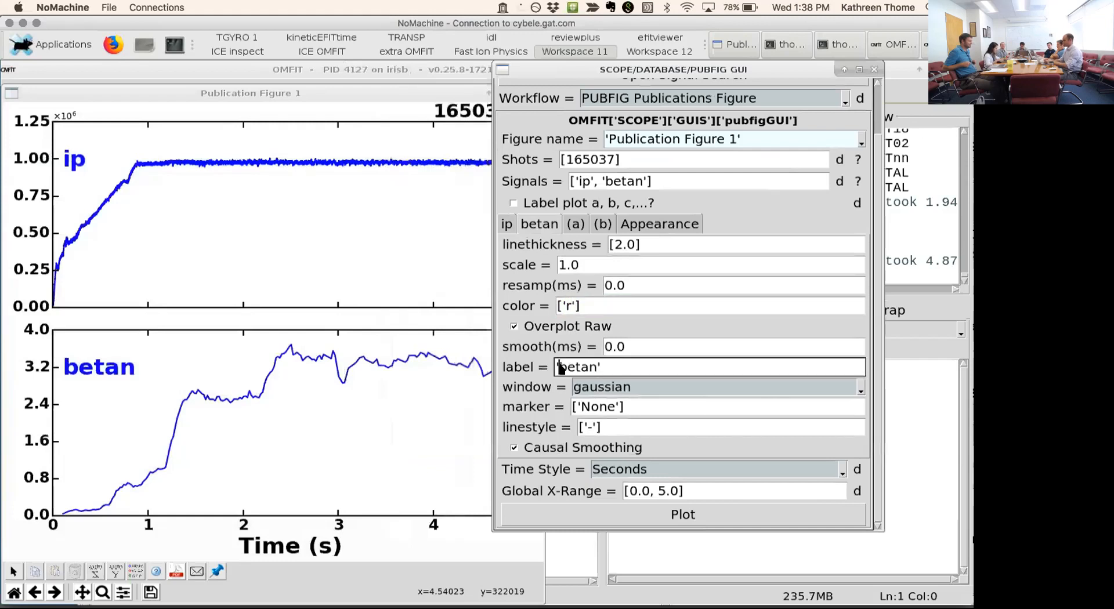
text($\\)
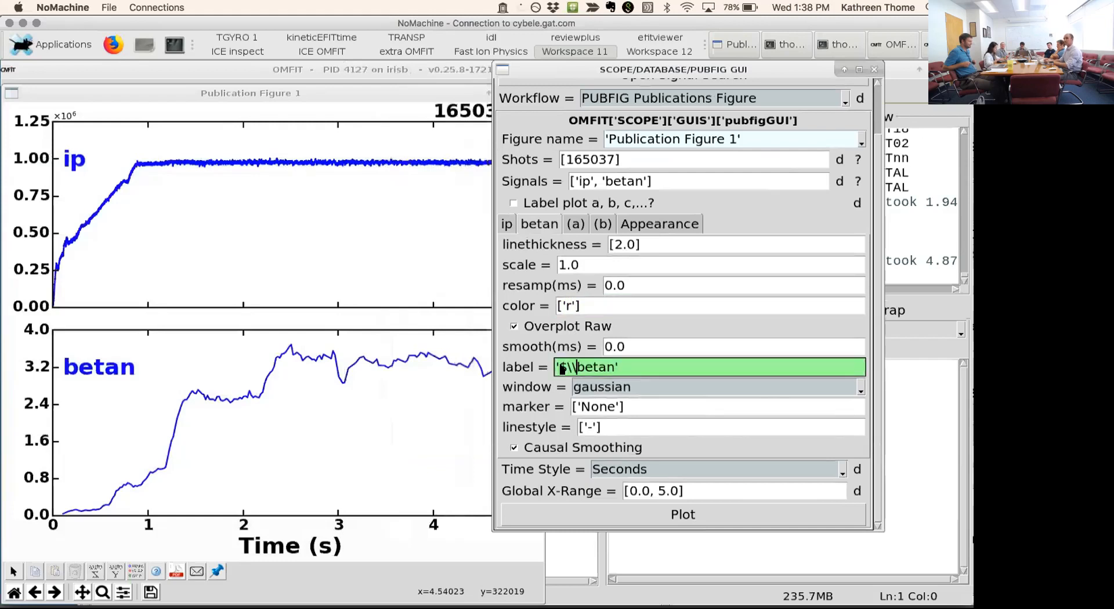
key(Right)
key(Right)
key(Right)
key(Right)
text(_n$)
key(Return)
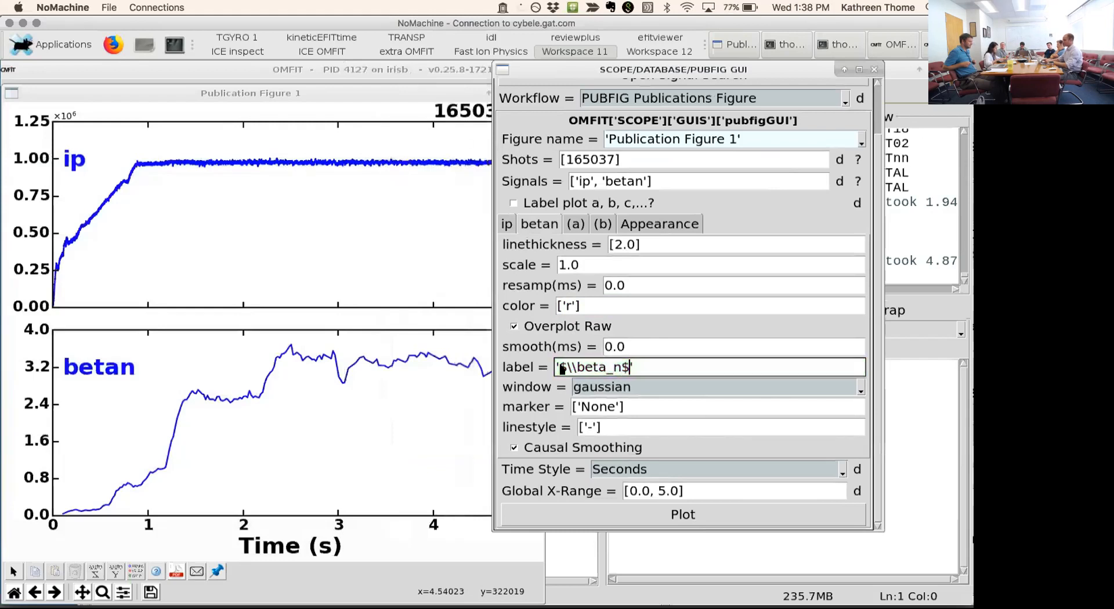
click(624, 516)
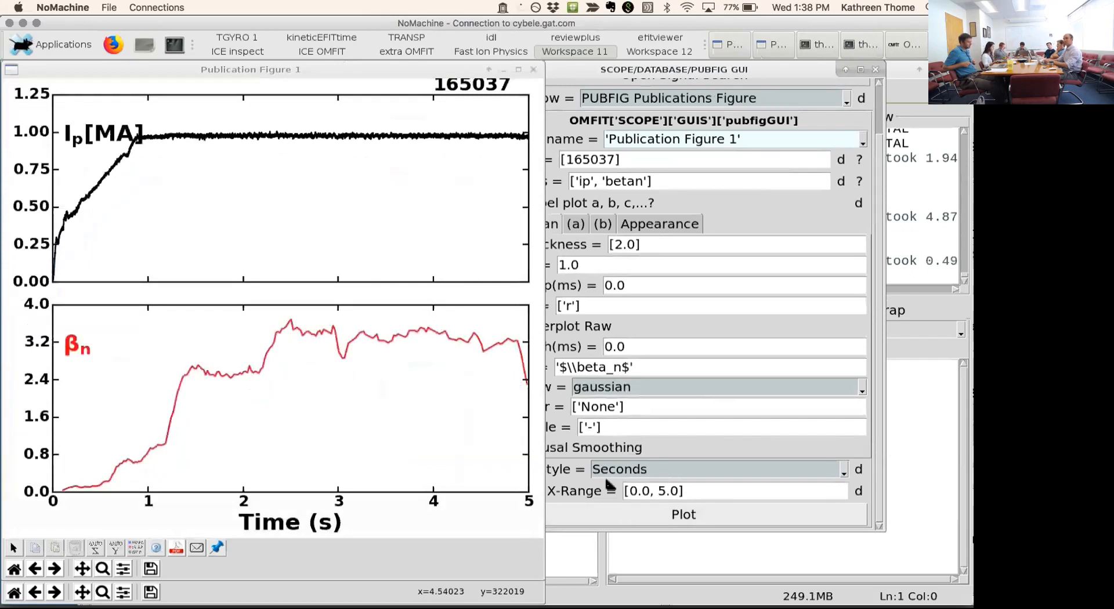
- Try to set the y-limits of subplot (b) to [0.0, 1,2,3,4]
click(575, 226)
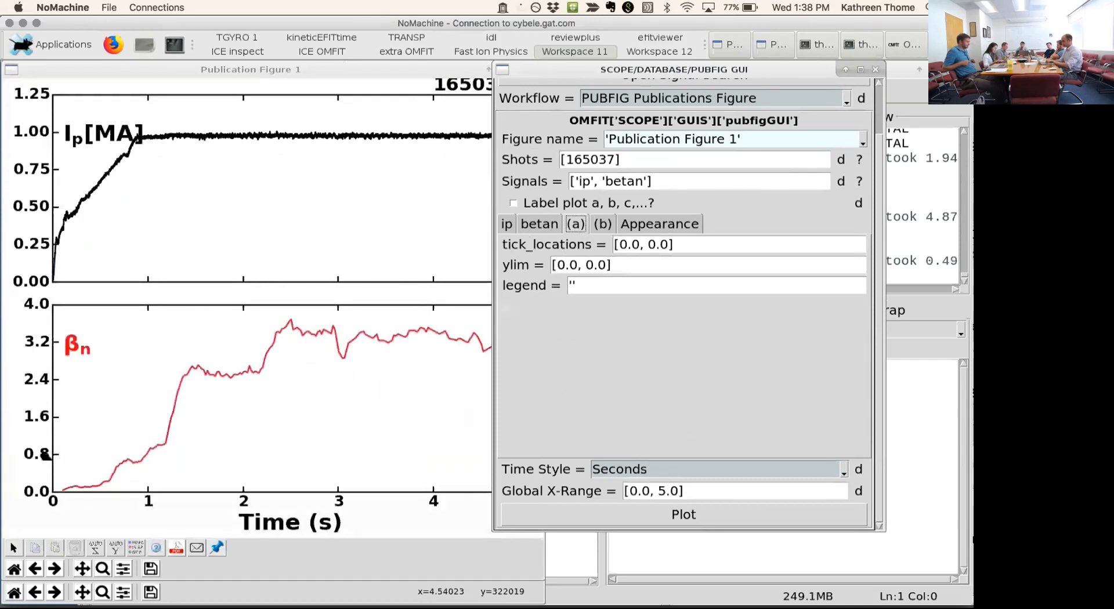
click(612, 225)
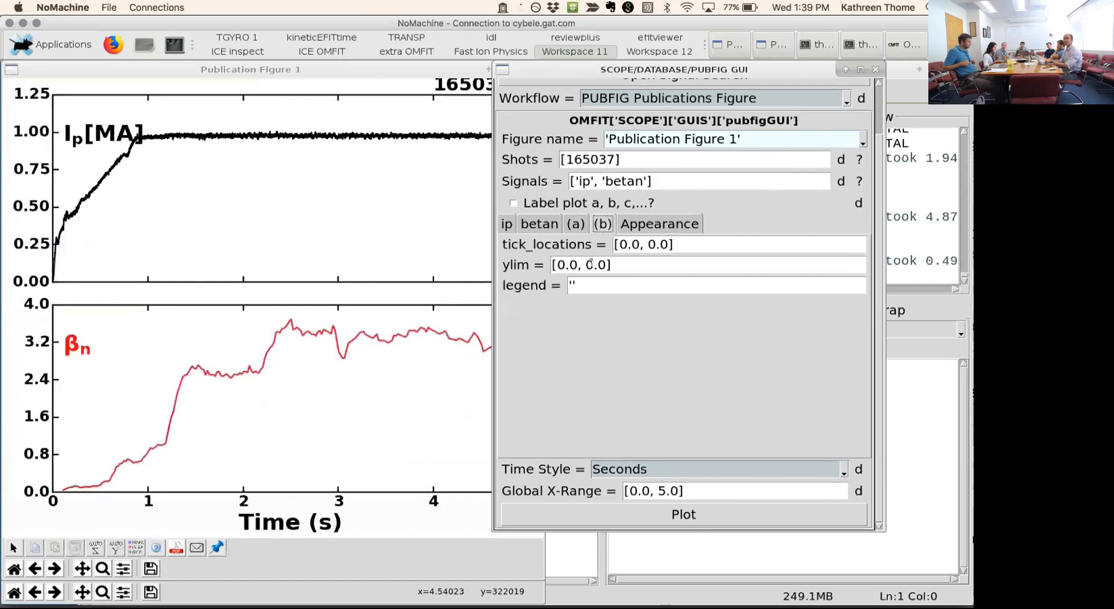
drag(605, 264, 585, 264)
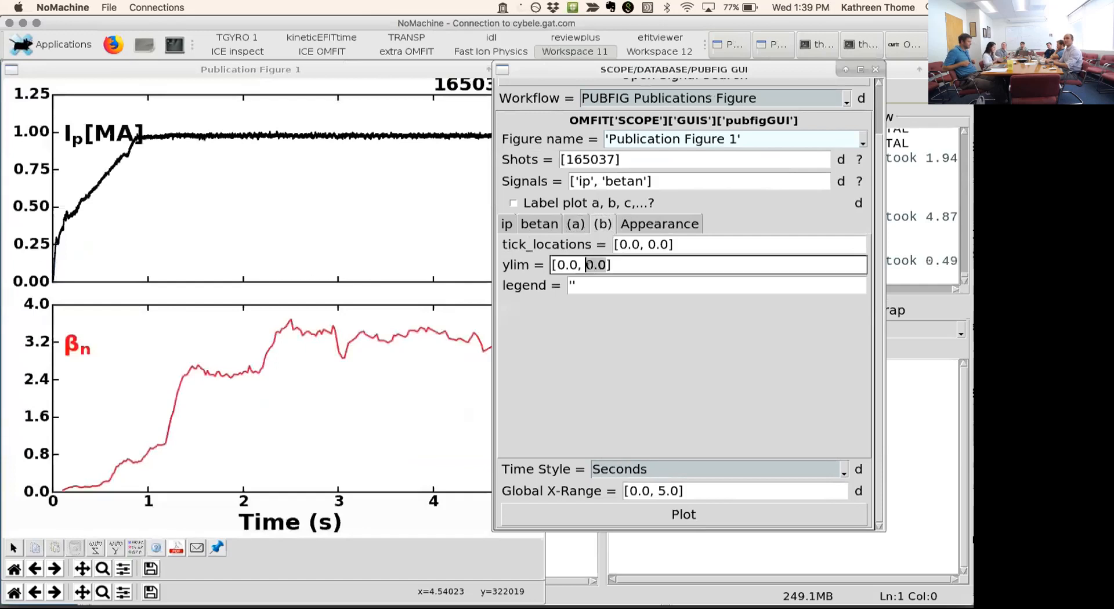
text(1.2,3)
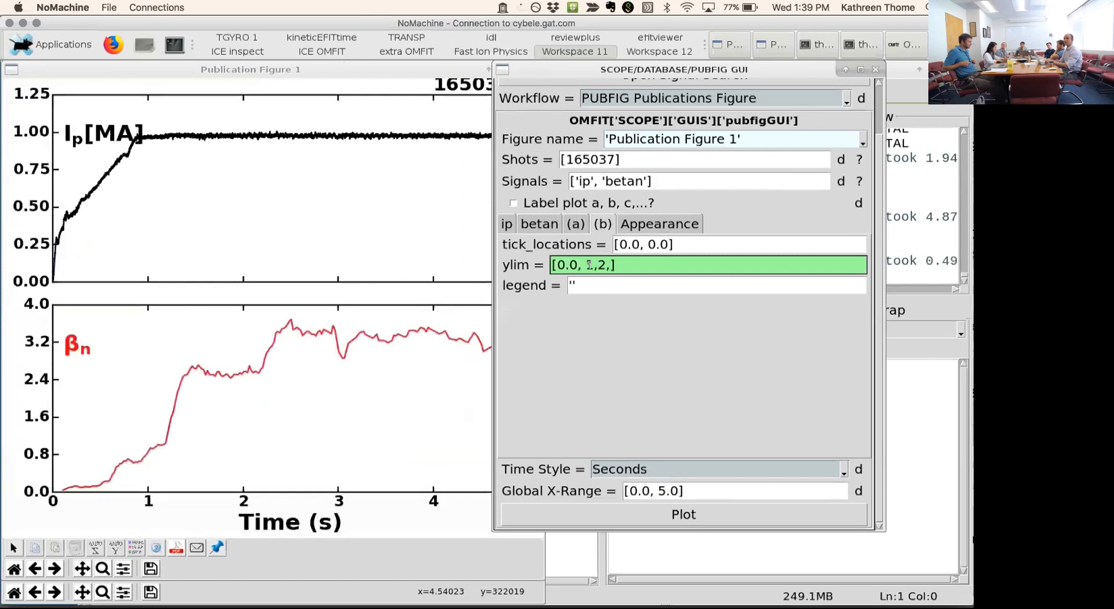
text(,4)
key(Return)
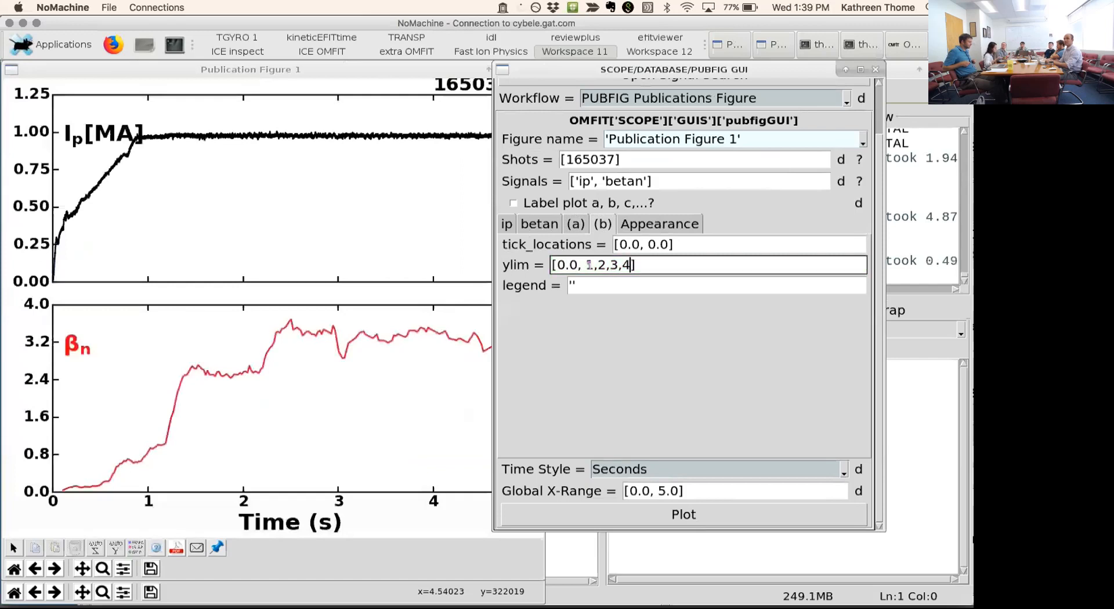
- Set the publication figure's size to (8, 9) in its layout settings
click(648, 225)
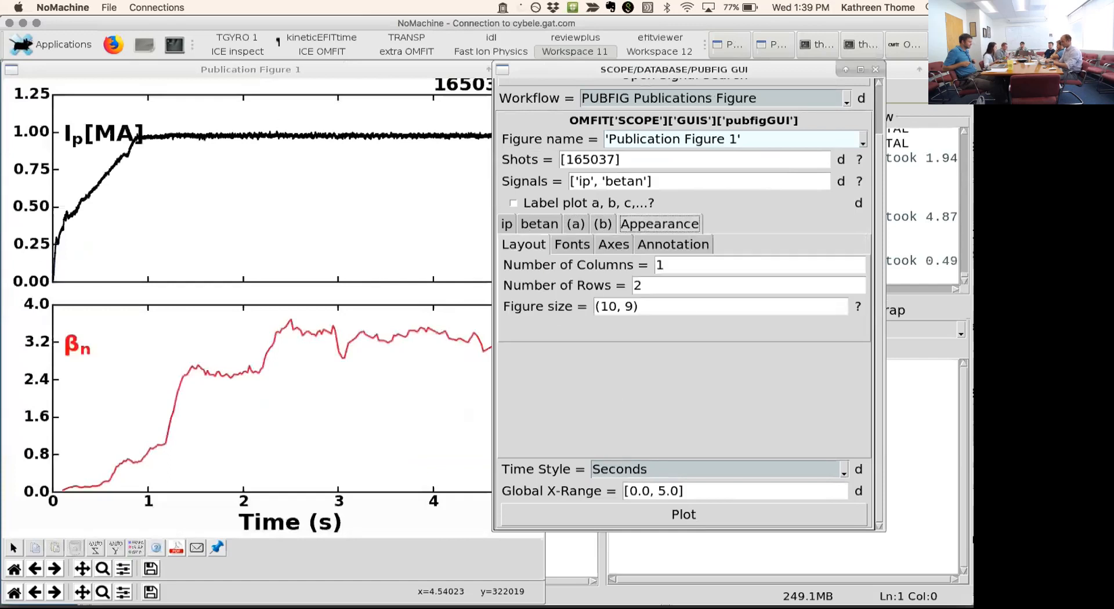
click(293, 74)
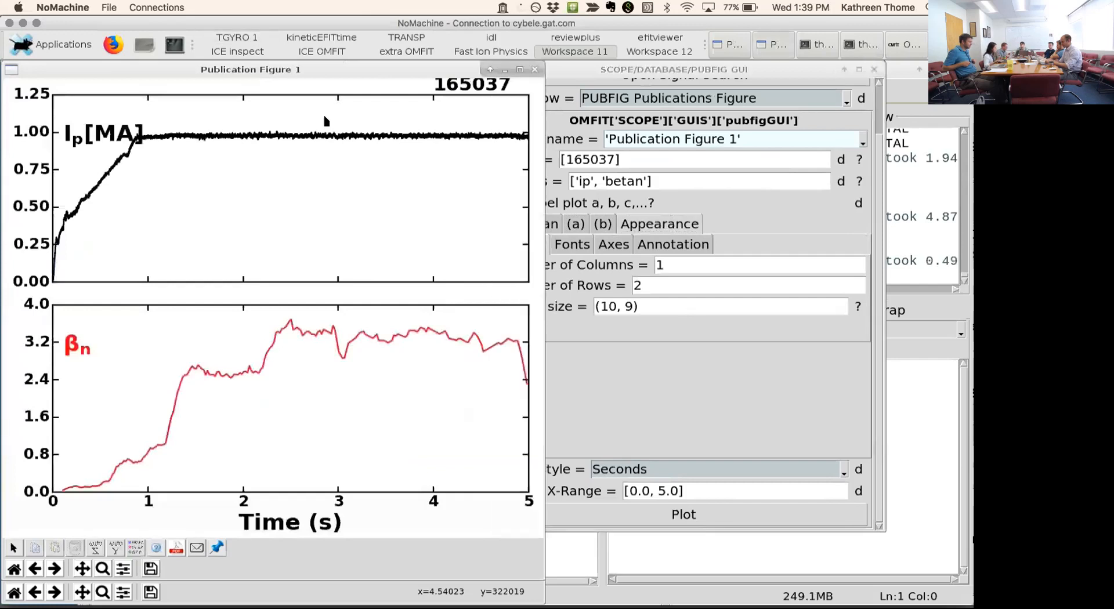
click(601, 344)
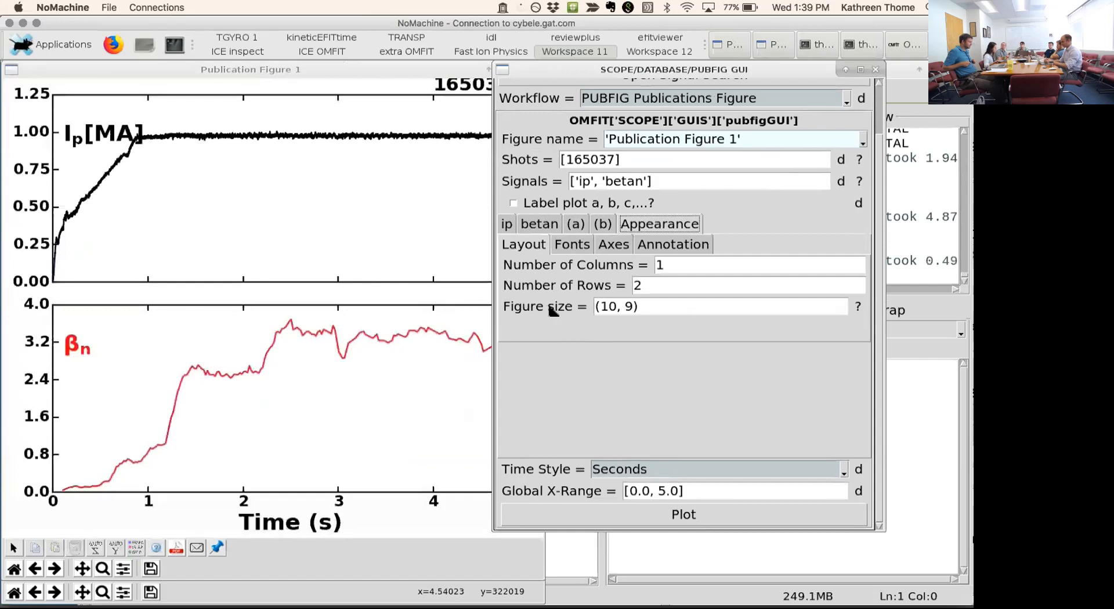
click(613, 307)
double_click(607, 307)
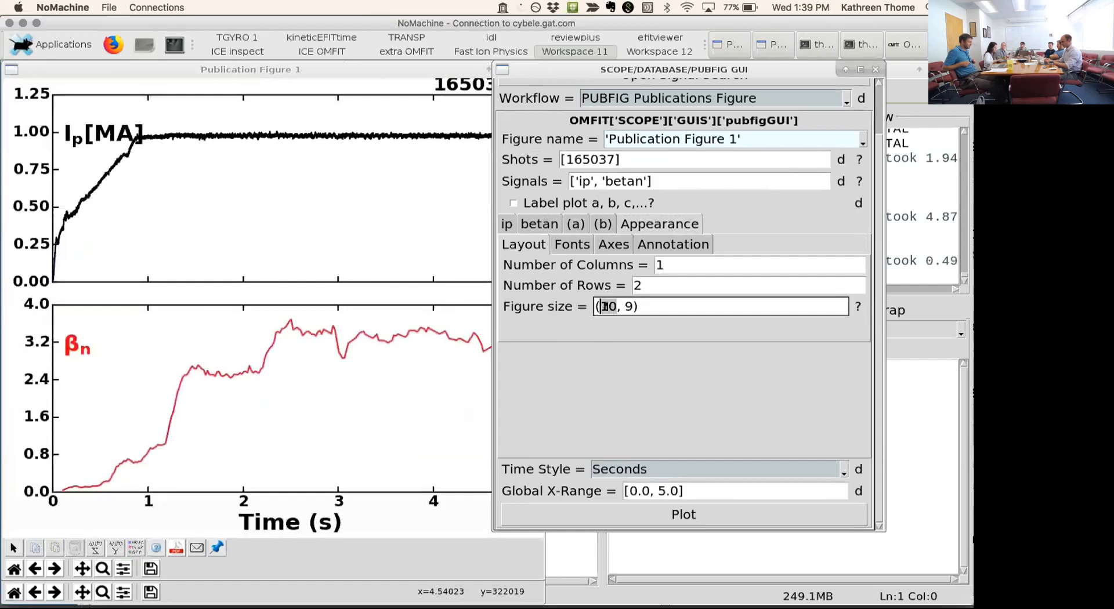
text(8)
- Enable manually set font sizes for the figure and try to replot it after viewing the axes and annotation settings
click(578, 246)
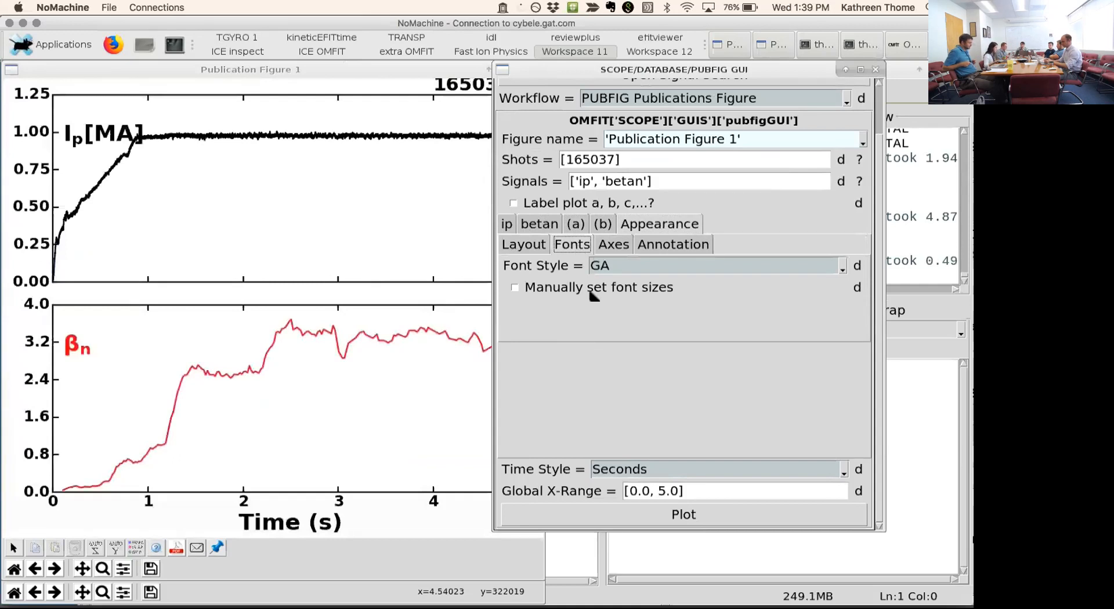
click(529, 290)
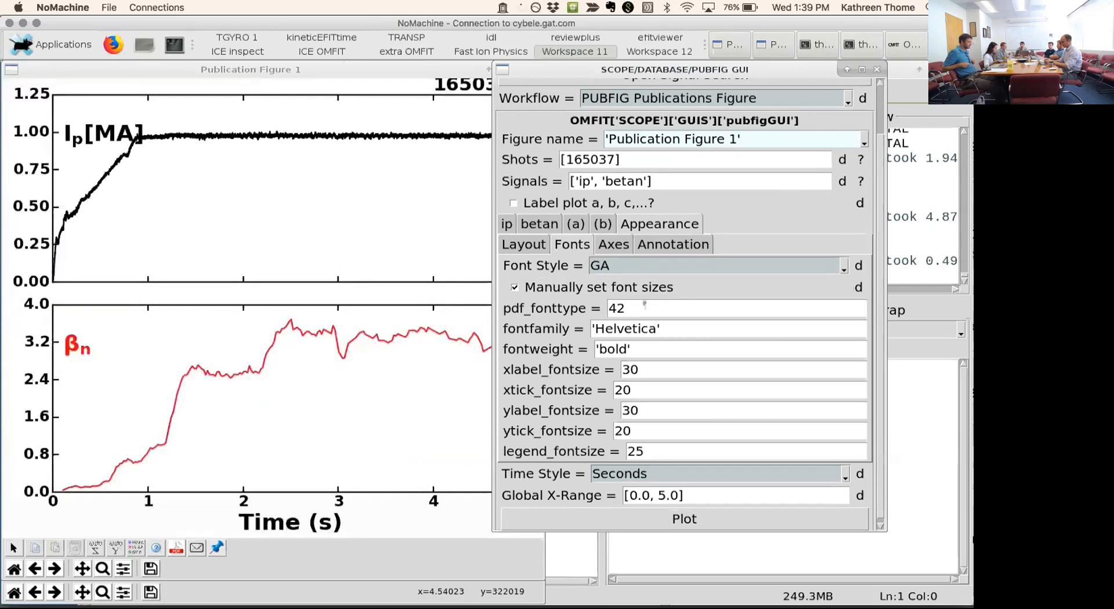
click(606, 244)
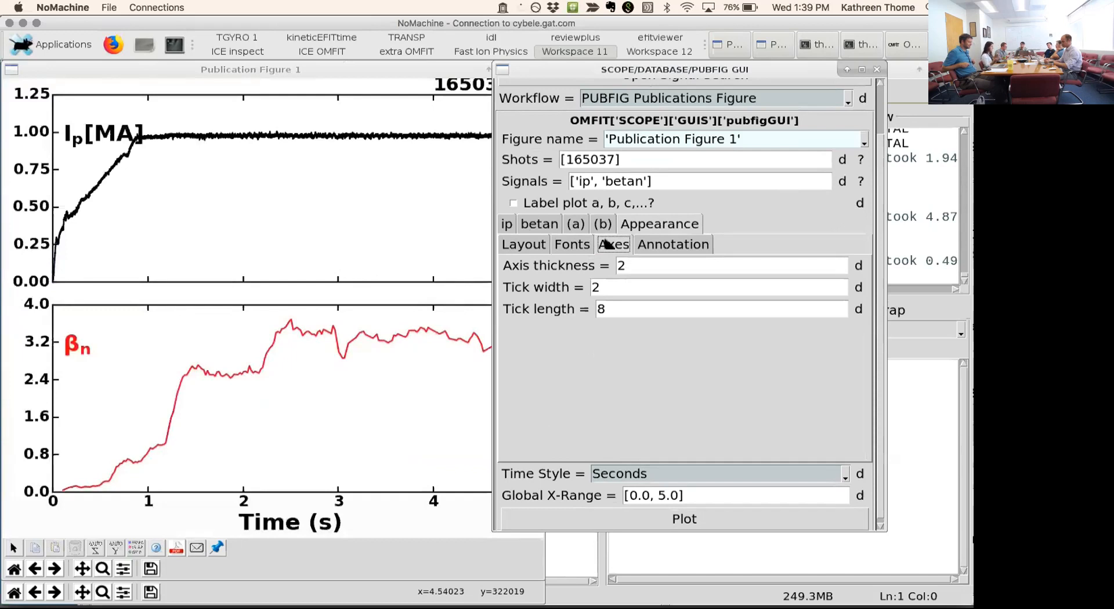
click(644, 246)
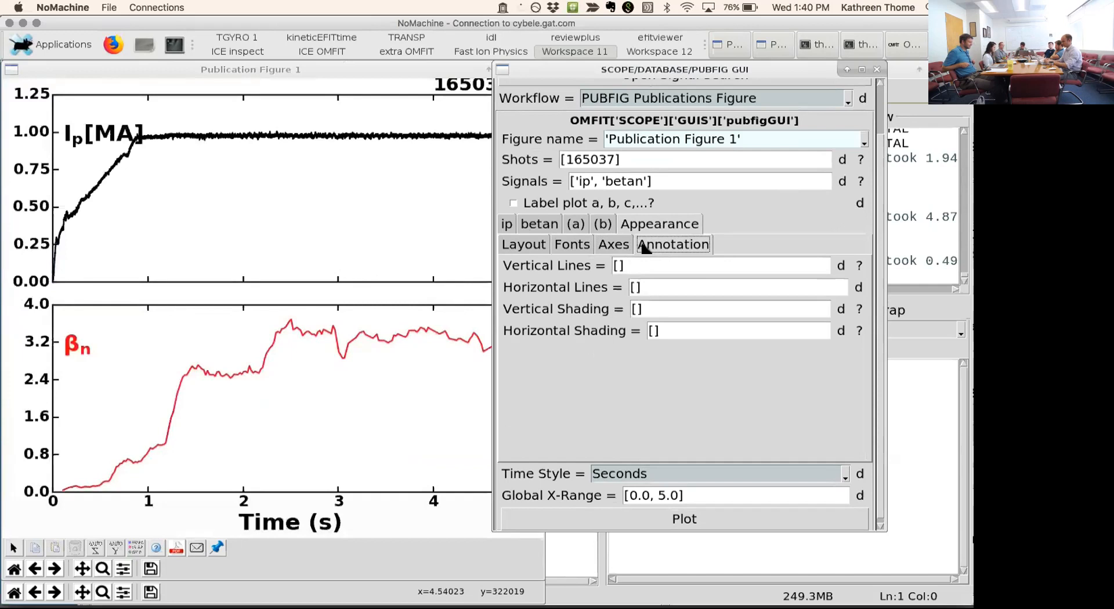
click(638, 522)
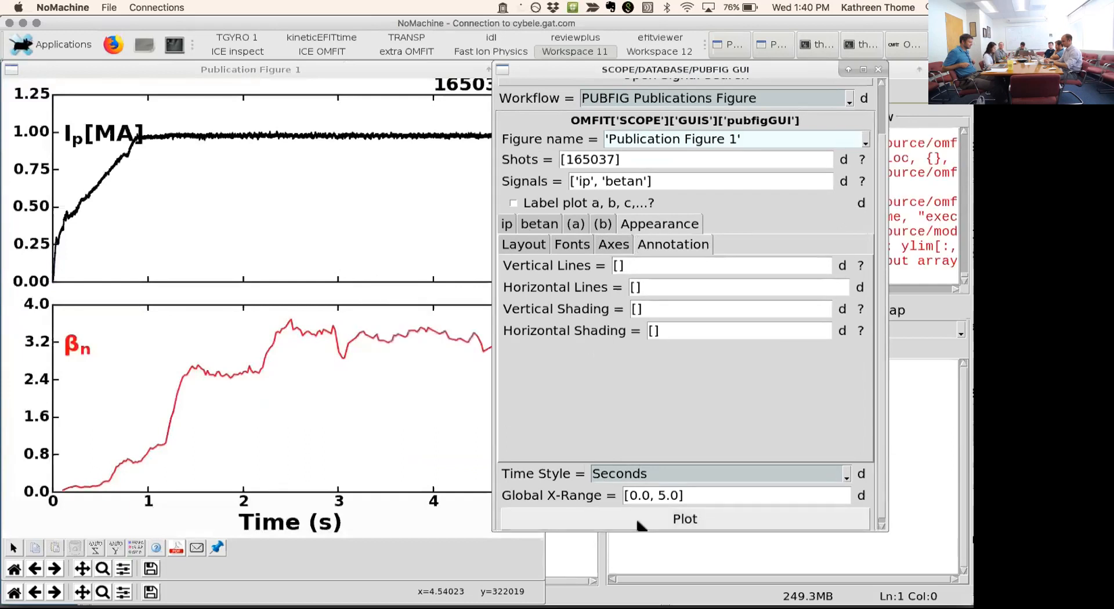
- Set the y-limits of subplot (b) to [0.0, 0]
click(603, 224)
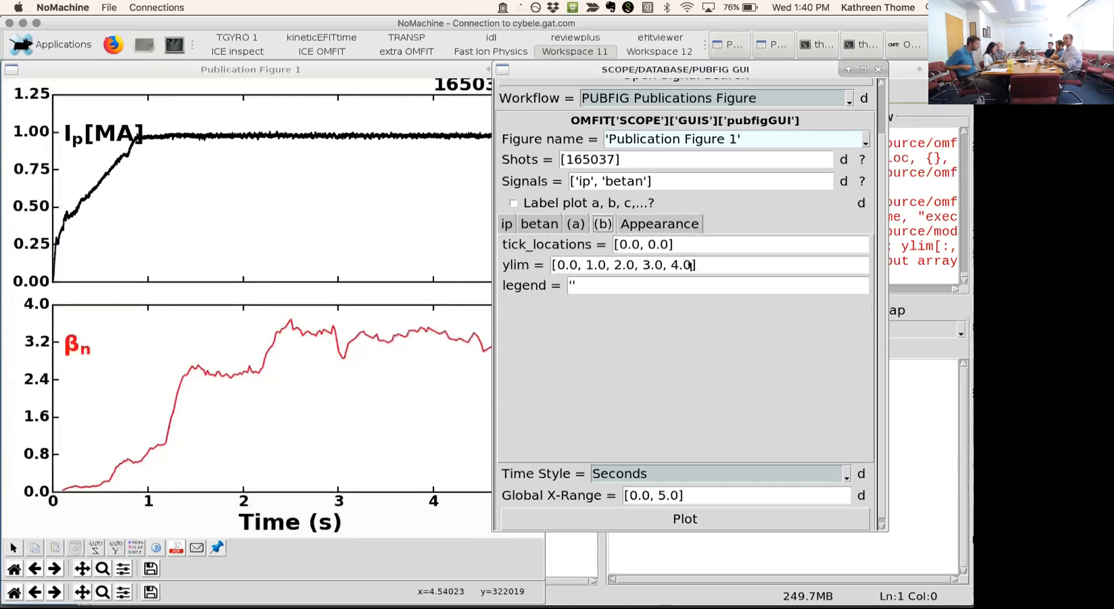
drag(692, 265, 583, 265)
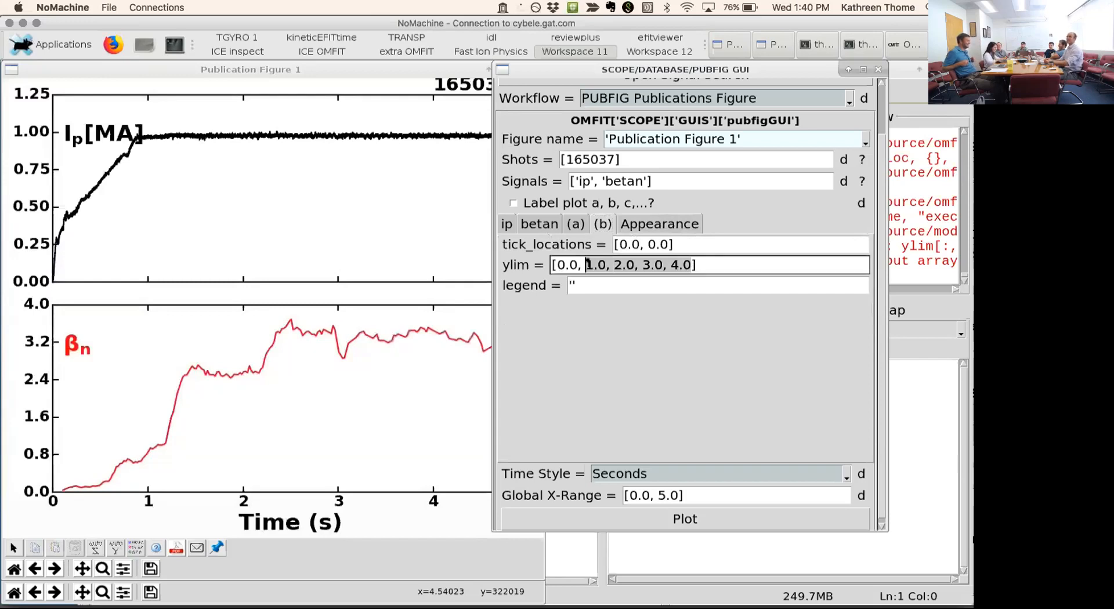
text(0)
key(Return)
- Set the tick locations of subplot (b) to [0.0, 1,2,3,4] and replot the publication figure
drag(677, 244, 647, 244)
text(1,2,3,4)
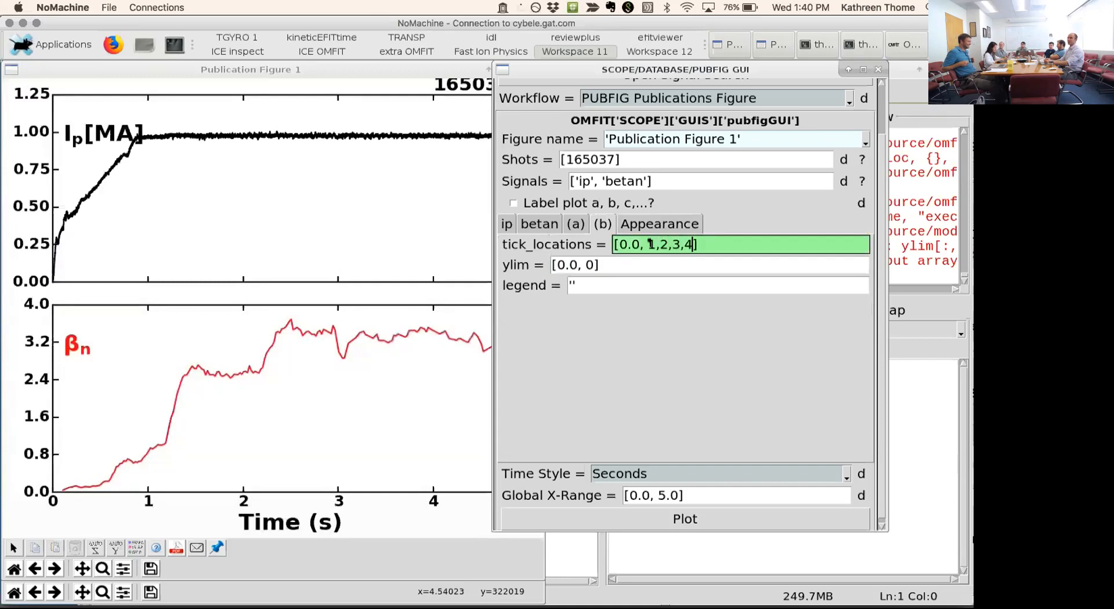
key(Return)
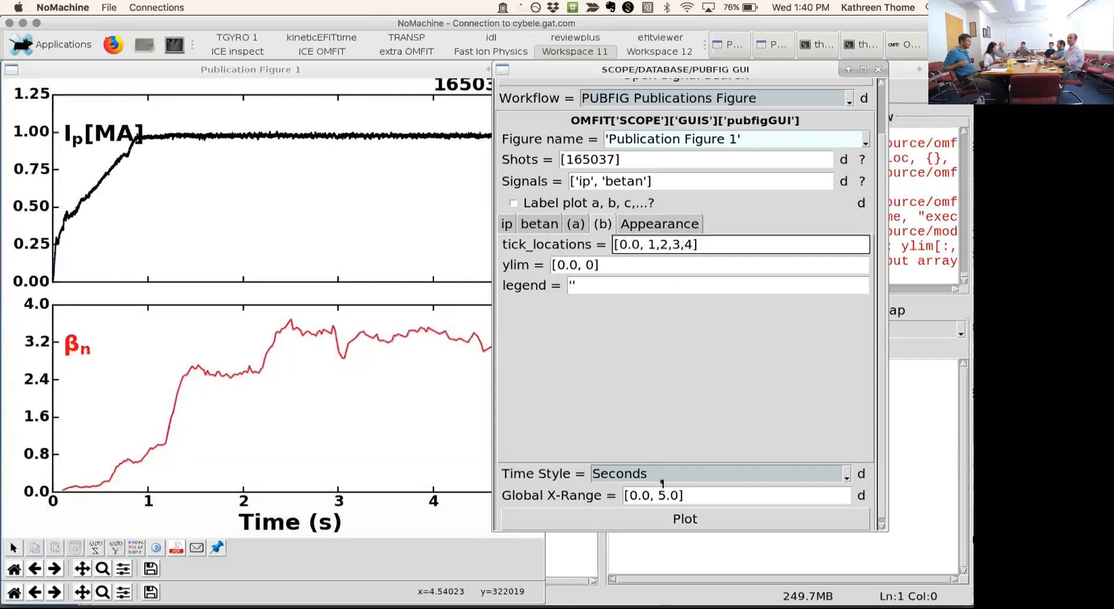
click(670, 526)
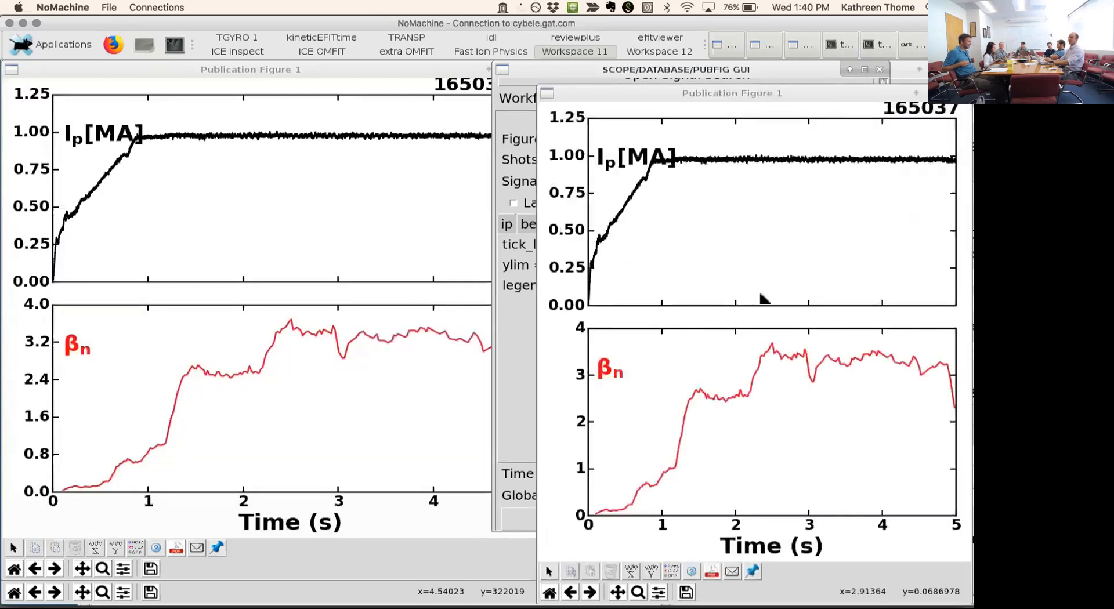
- Move the new figure window off the settings GUI and close the previous version of the plot beneath it
drag(699, 97, 185, 107)
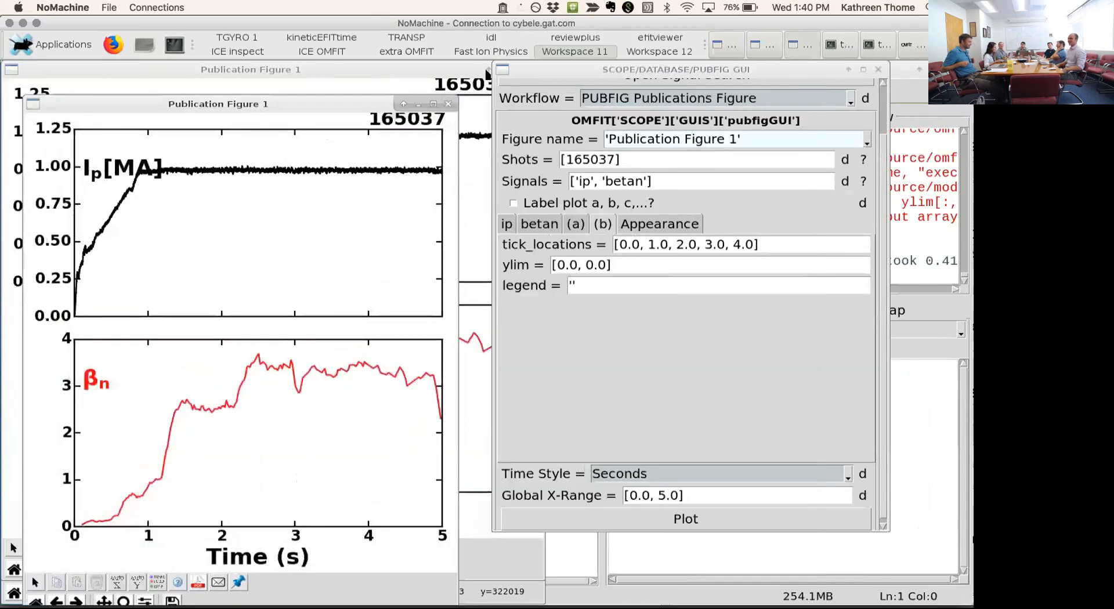
click(481, 73)
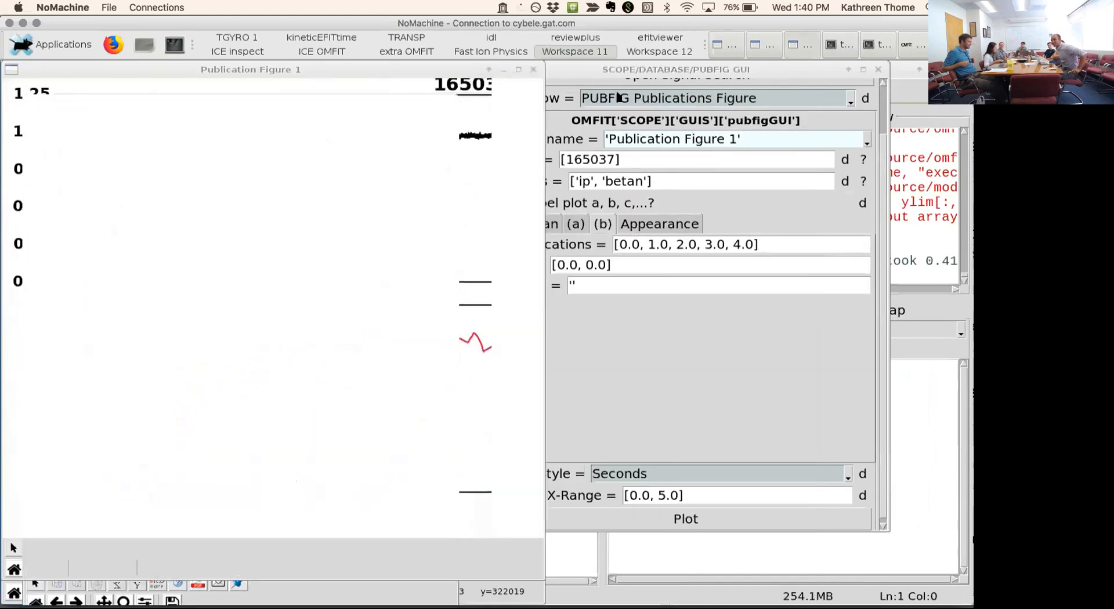
click(535, 72)
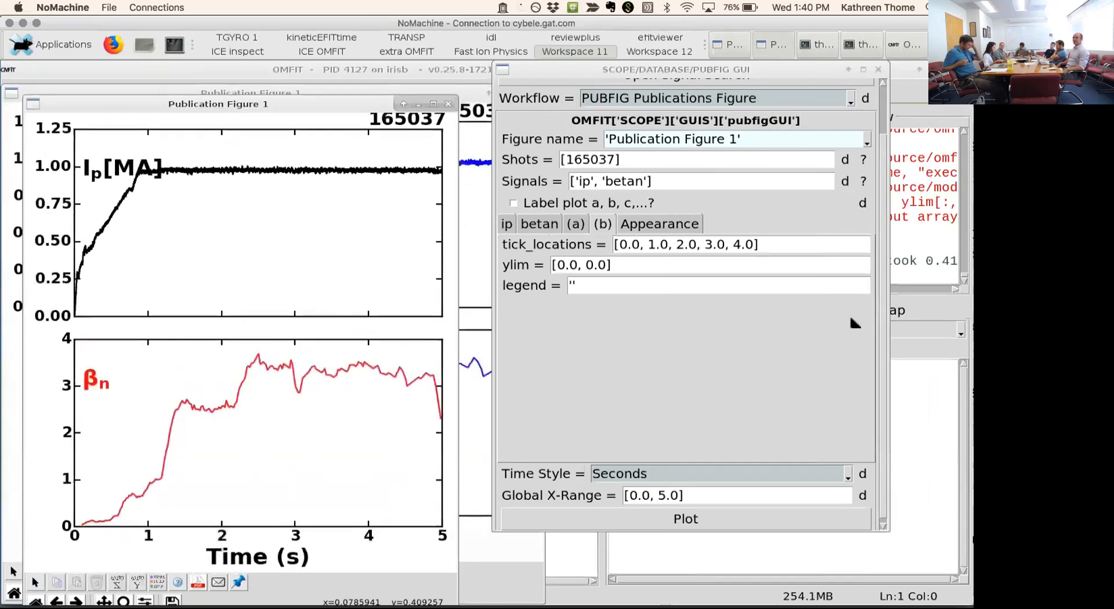
- Change the figure layout to 2 columns and 1 row
click(671, 224)
click(523, 244)
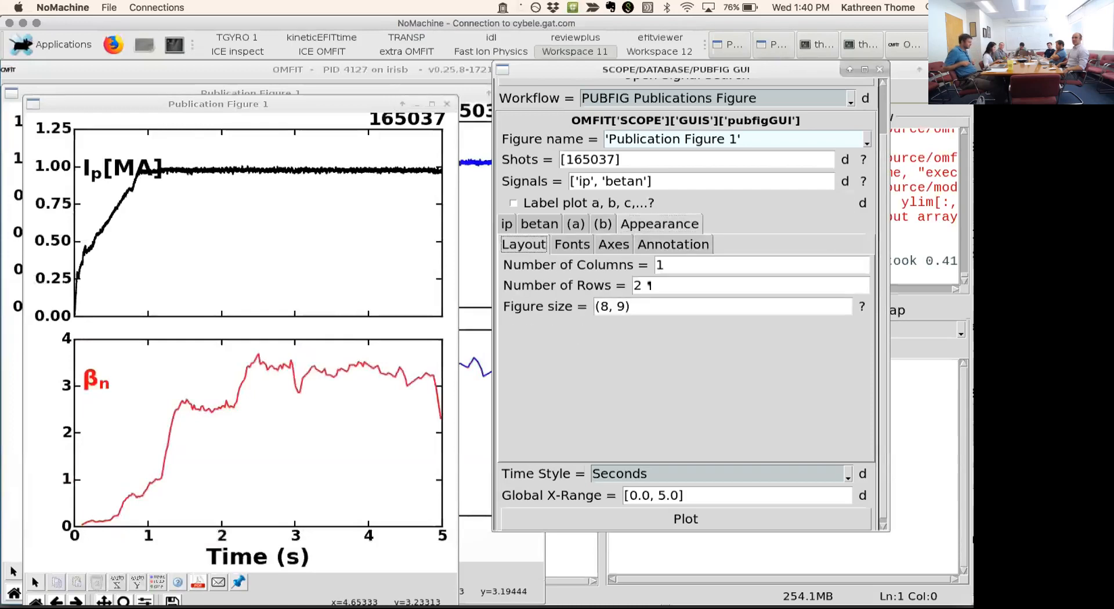
click(666, 266)
key(BackSpace)
text(2)
click(622, 282)
text(1)
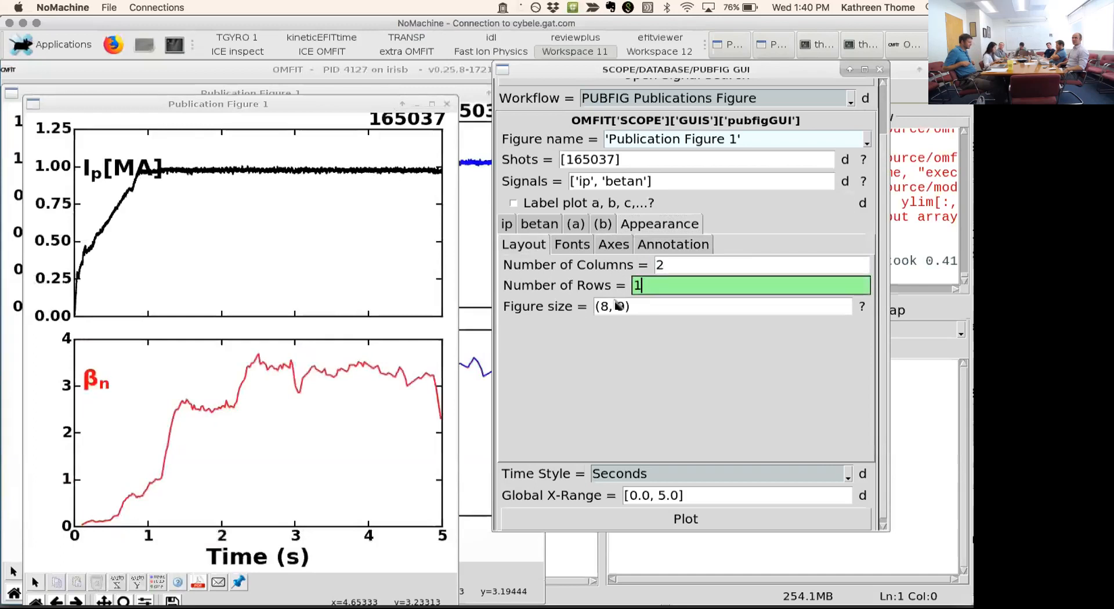
- Set the figure size to (12, 6) and replot the publication figure
double_click(604, 307)
text(12)
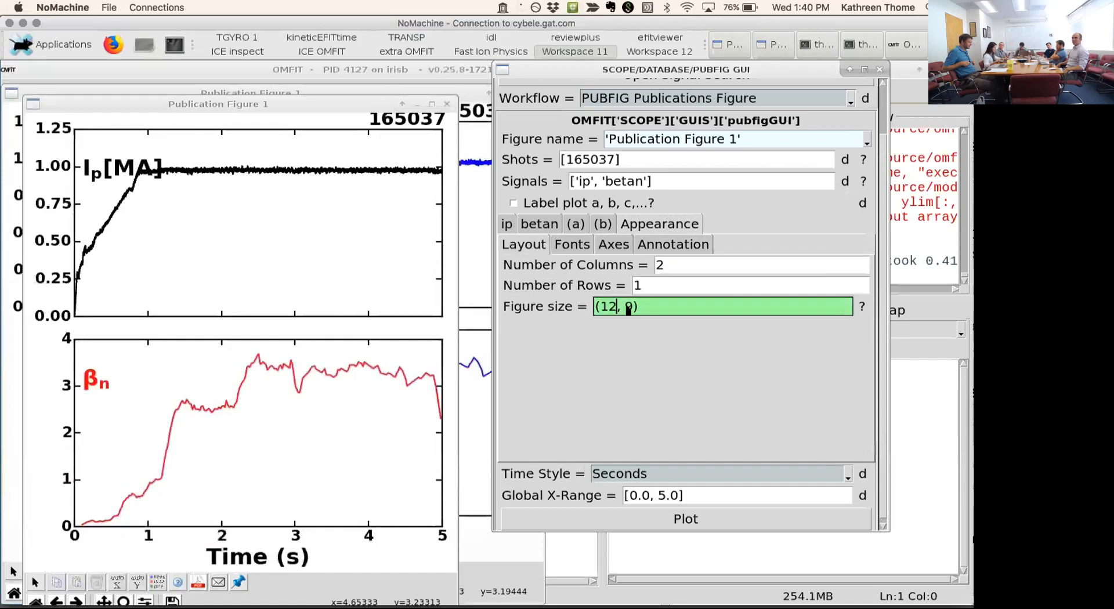
double_click(628, 307)
text(6)
click(580, 514)
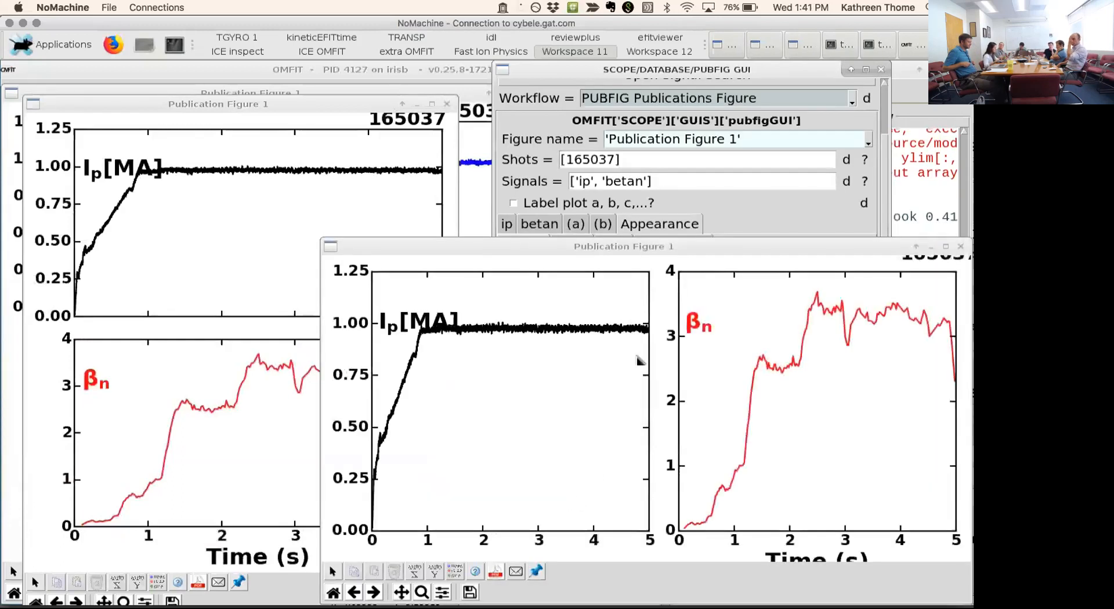
- Reposition the new figure window and move its plasma current, beta_n and shot number labels clear of the curves and the figure's edge
drag(627, 246, 492, 164)
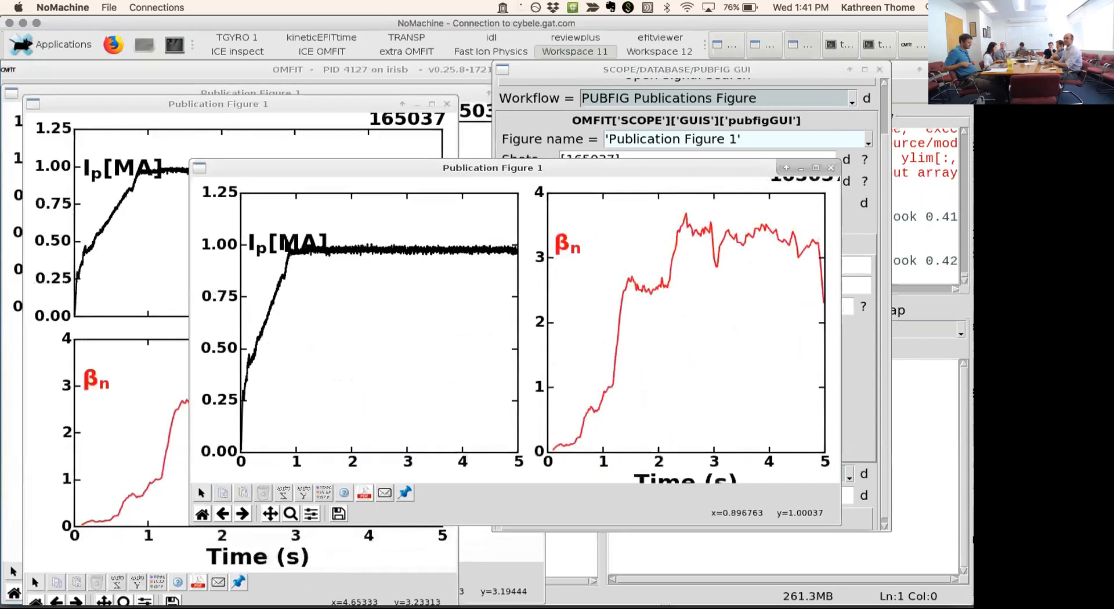
drag(291, 244, 295, 219)
drag(565, 235, 618, 222)
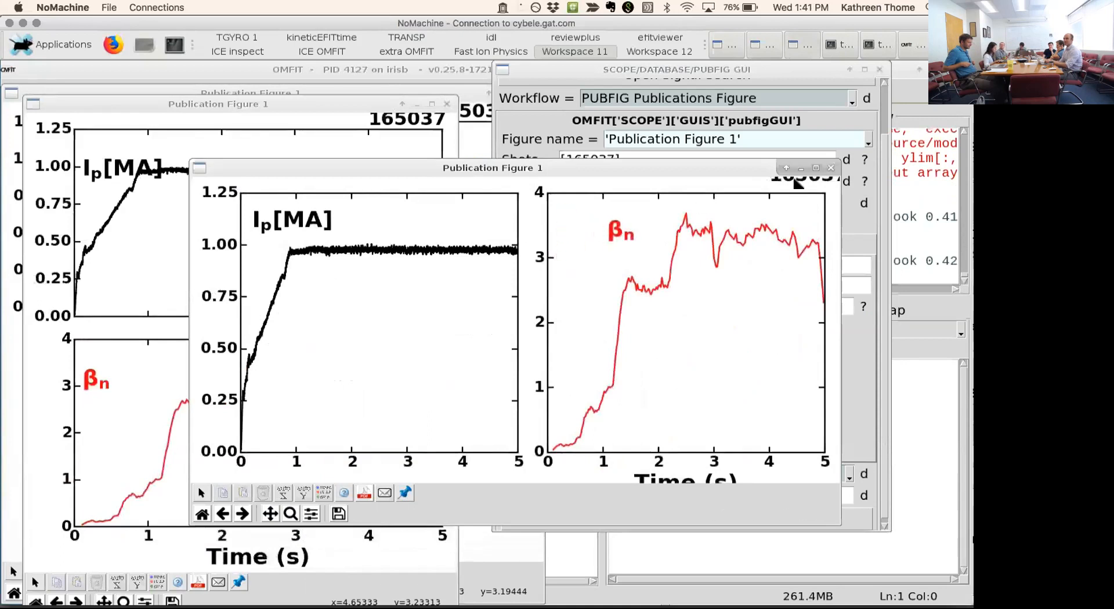
drag(786, 185, 770, 193)
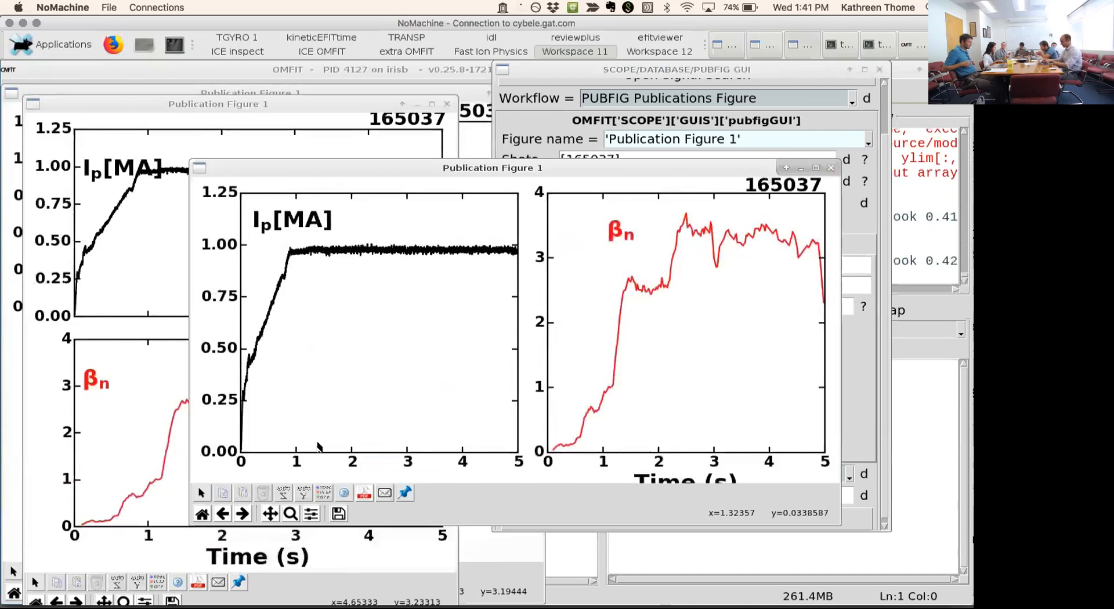
- Raise the side-by-side figure's bottom subplot margin to 0.19 so the time axis label fits
click(311, 514)
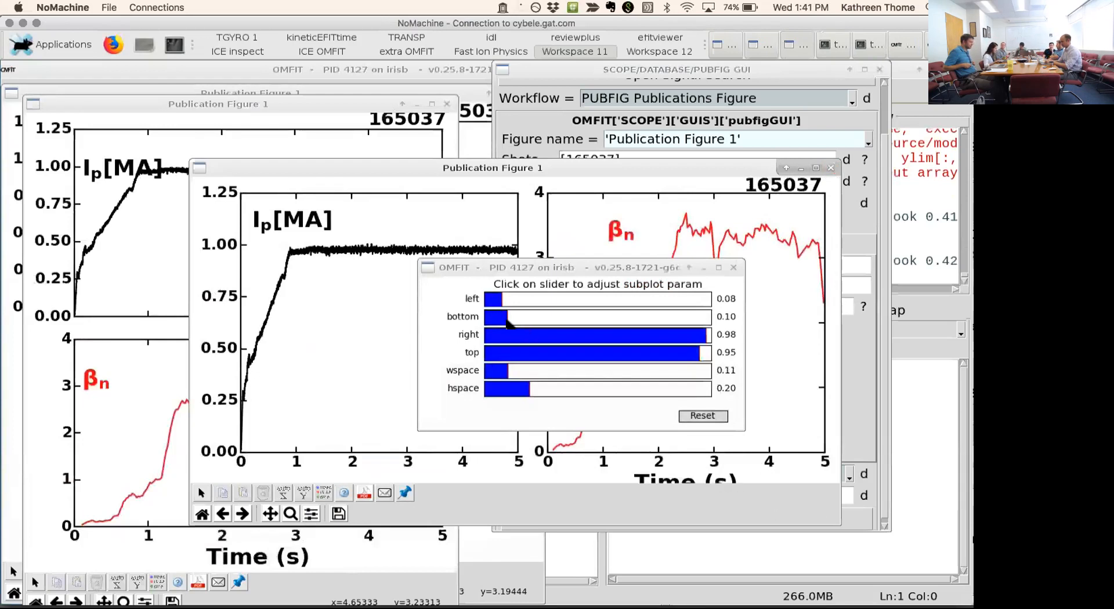
click(509, 322)
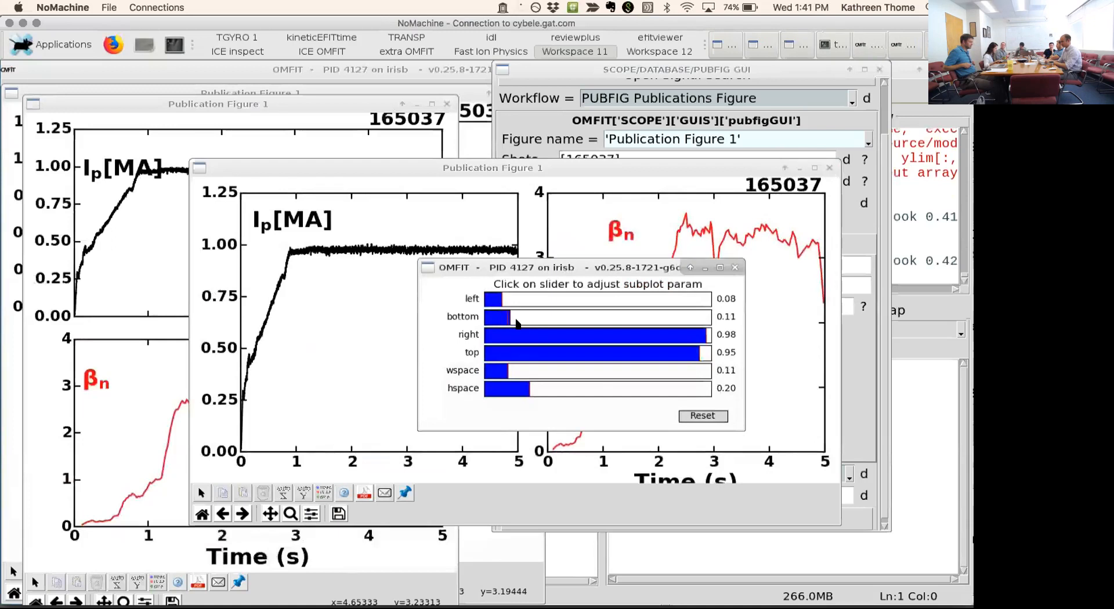
click(520, 322)
click(526, 322)
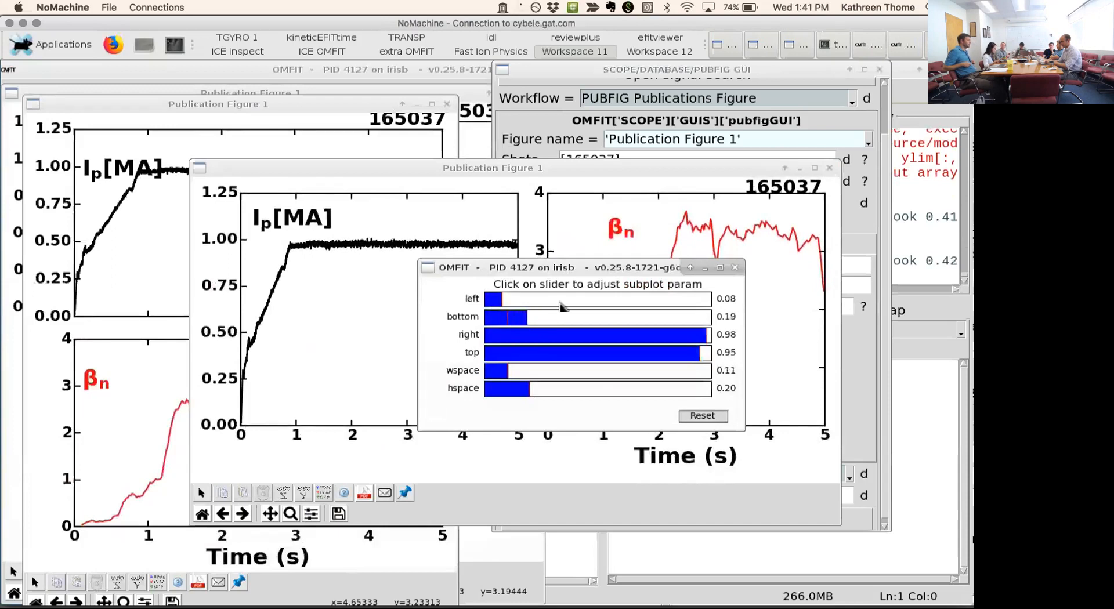
click(734, 269)
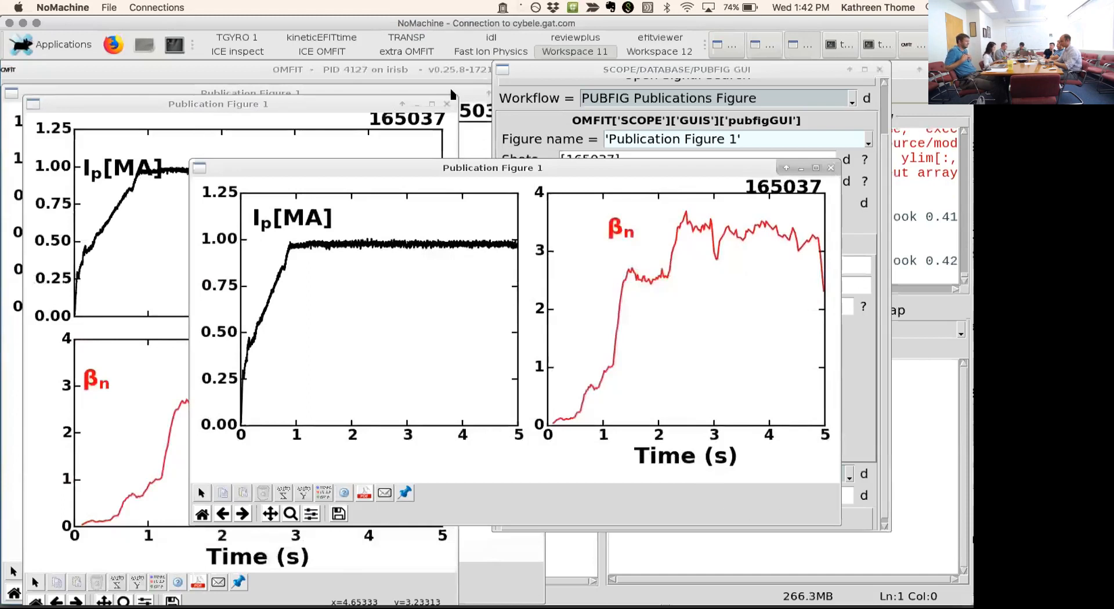
- Close the older stacked ip and betan figure and replot the side-by-side version with a horizontal line annotation at 3.5
click(447, 104)
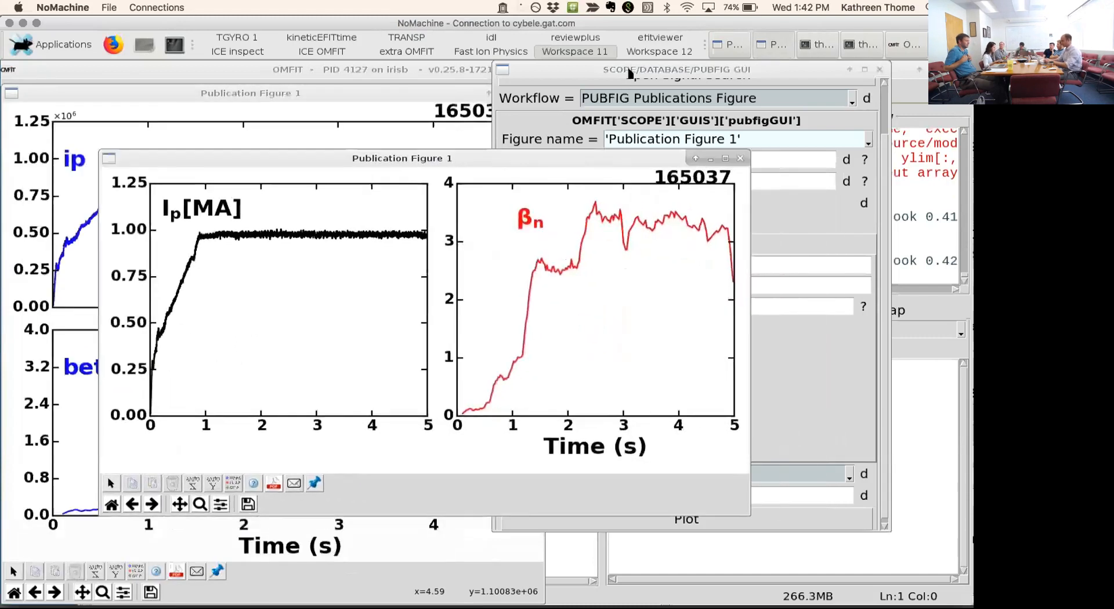
click(668, 247)
click(668, 246)
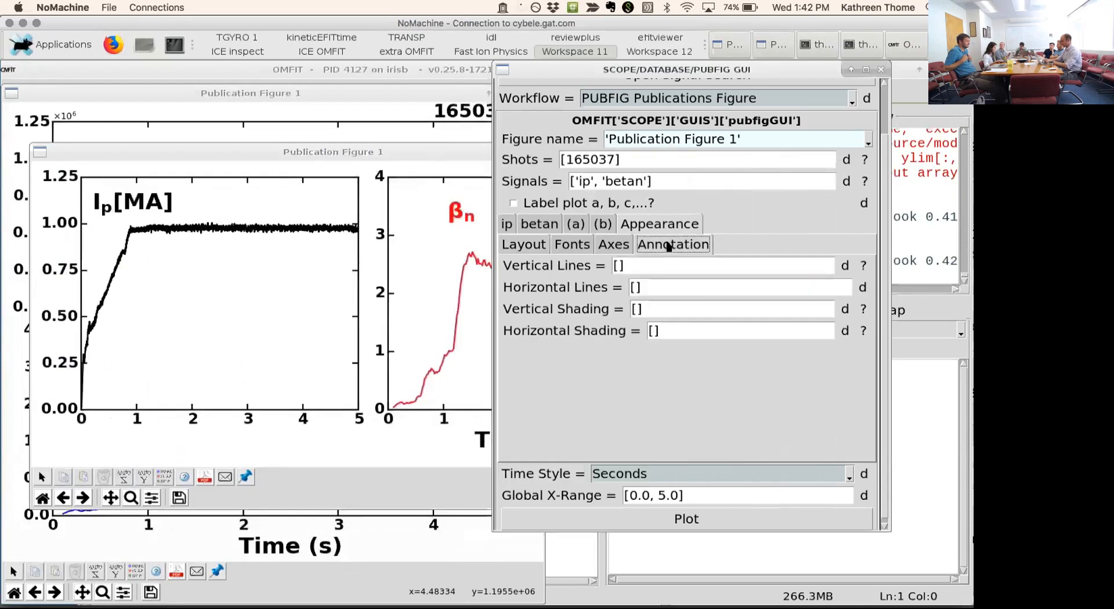
click(636, 288)
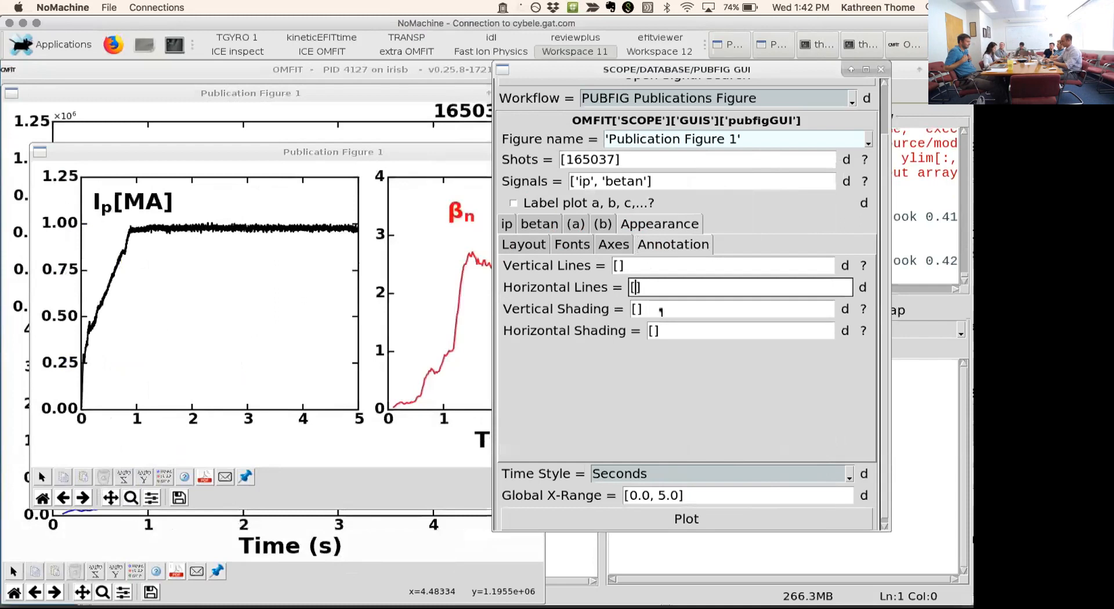
text(3.5)
key(Return)
click(627, 518)
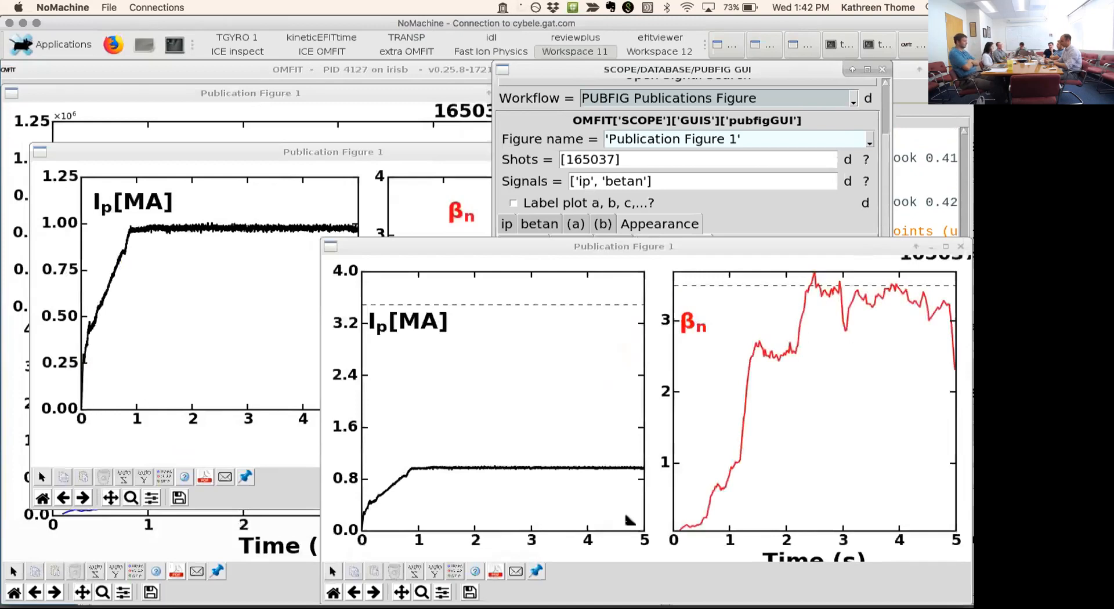
- Try to replot the figure with the horizontal lines set to [0, 3.5], and close the new figure window
click(787, 218)
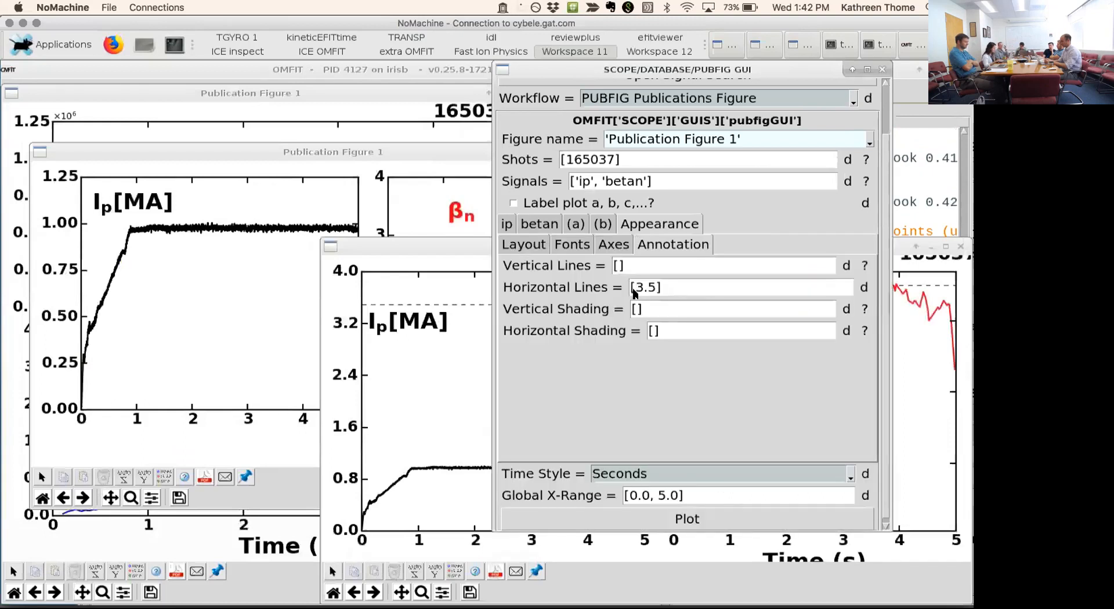
click(652, 288)
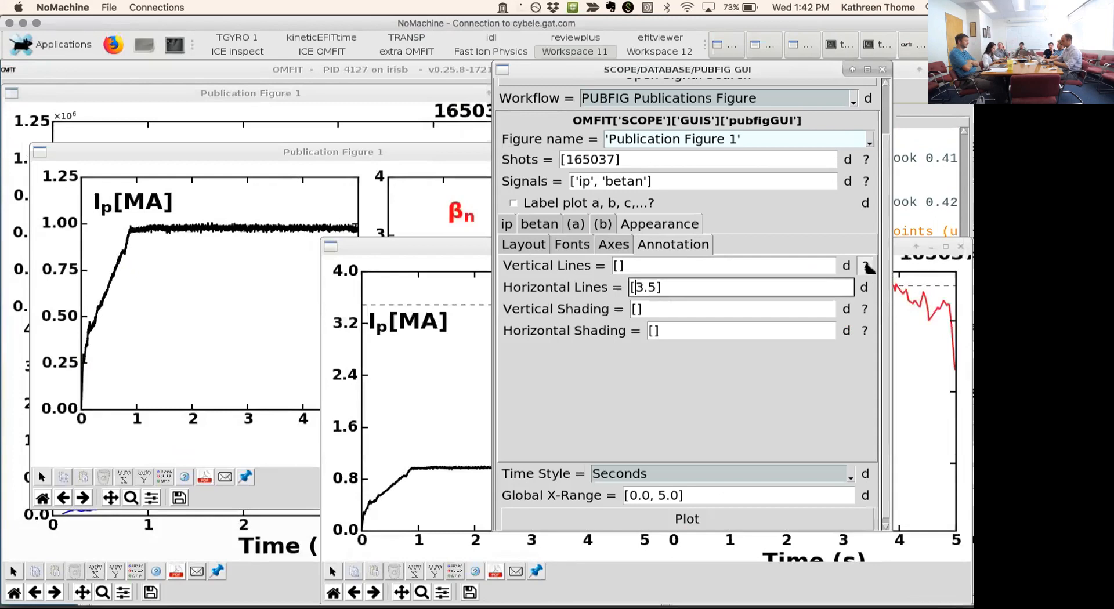
mouse_move(866, 266)
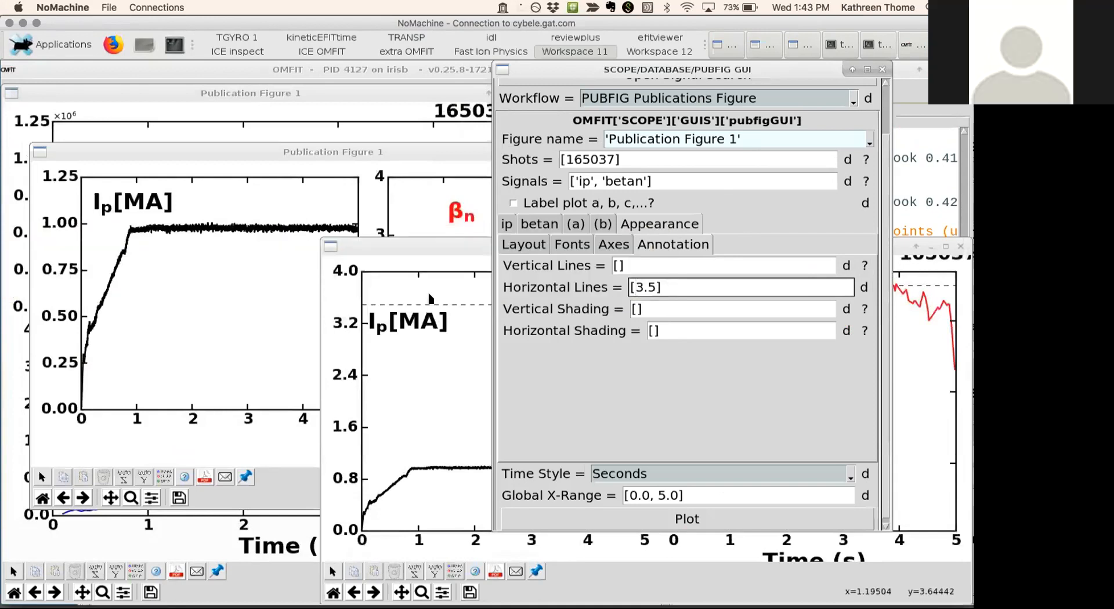
text(0,)
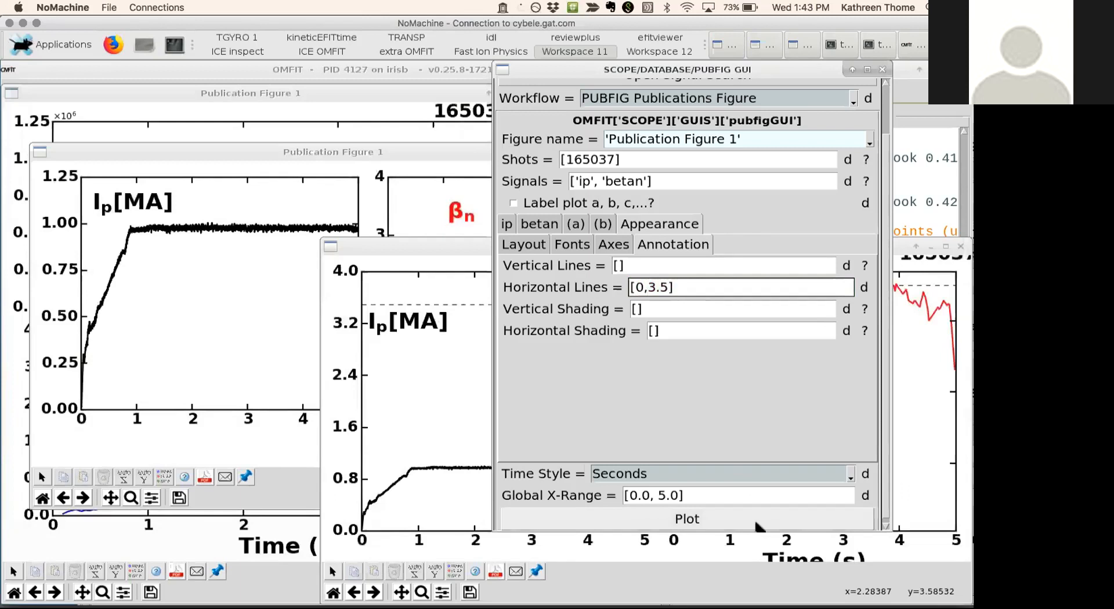
click(755, 525)
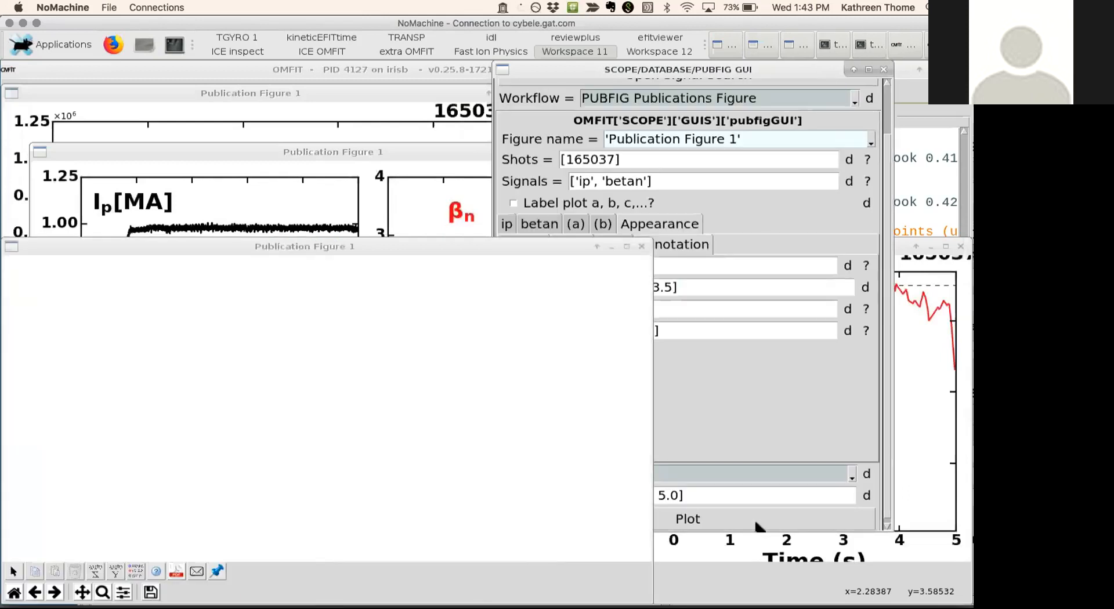
click(643, 247)
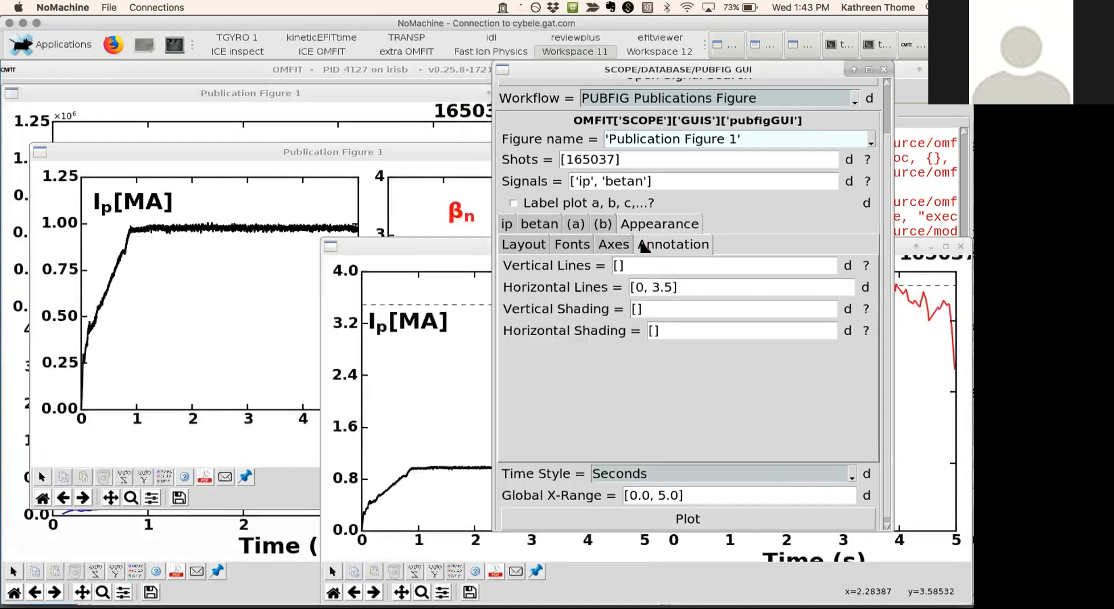
- Move the PUBFIG window and the covering figure aside and close all open figures
scroll(616, 258, up, 2)
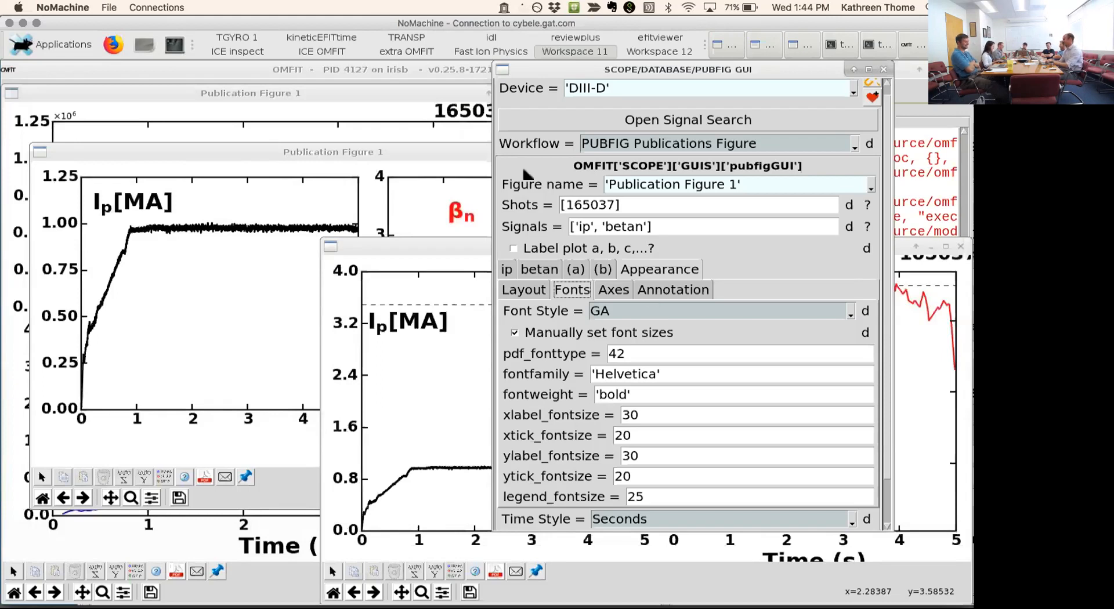
drag(605, 71, 684, 81)
drag(417, 147, 398, 190)
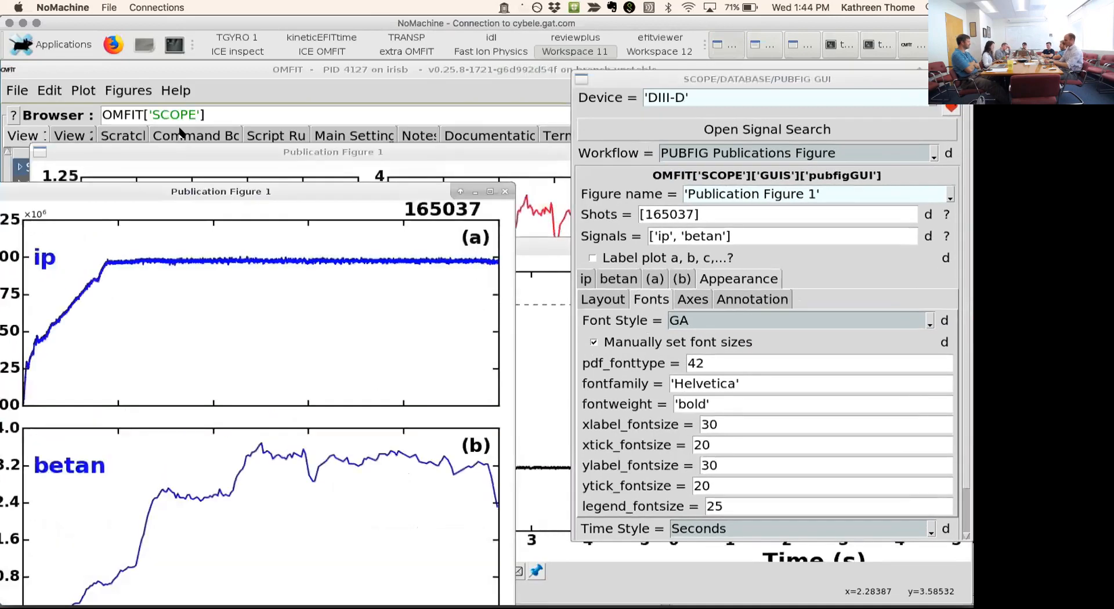
click(115, 93)
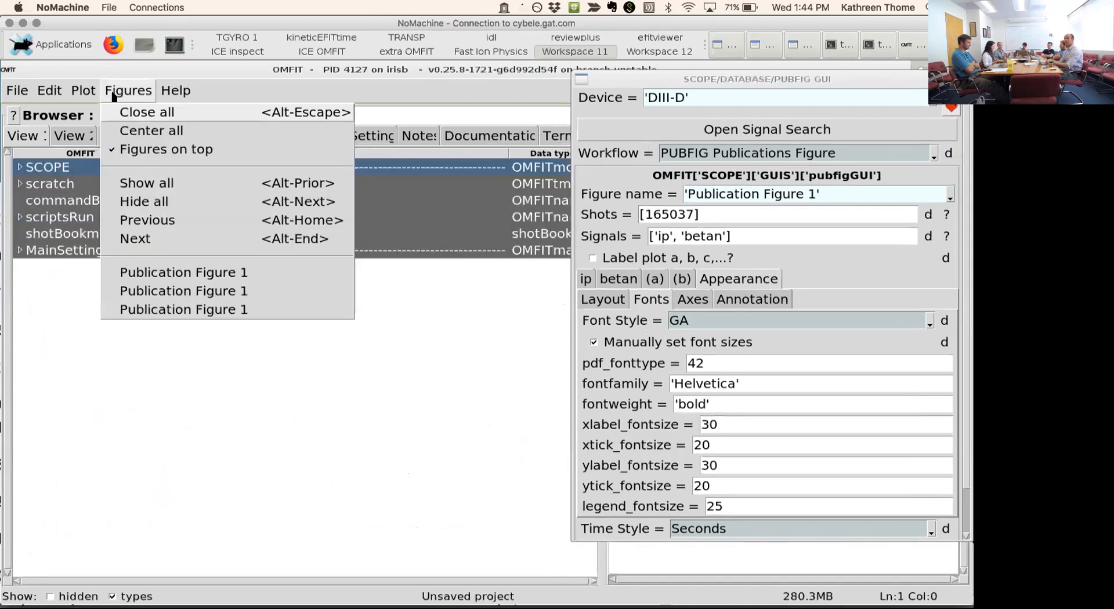
click(132, 119)
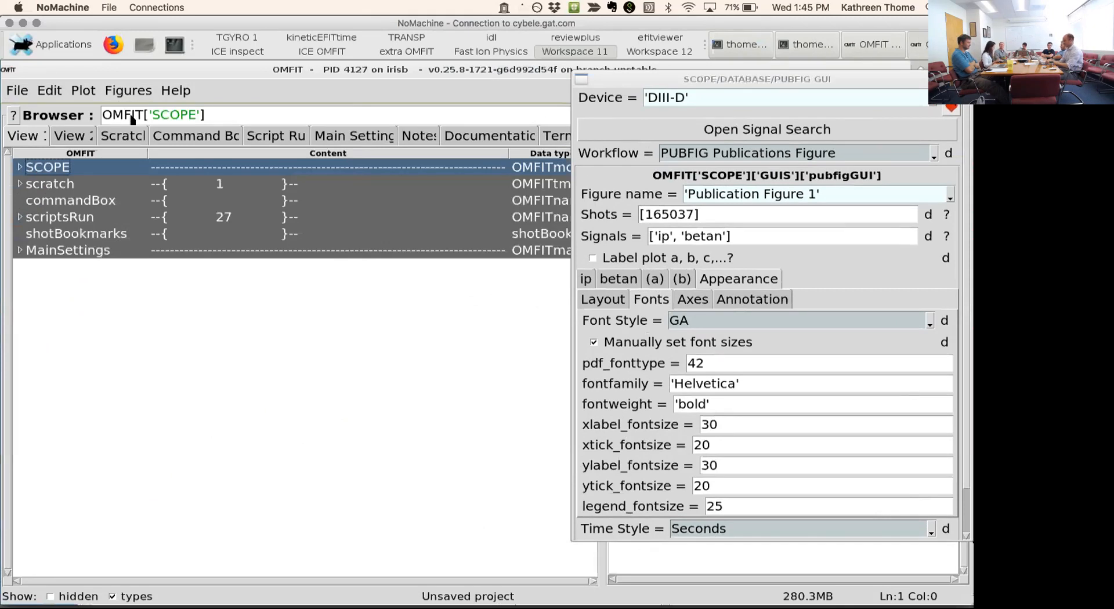
- Change the figure name to 'Publication Figure 2'
click(725, 236)
click(814, 195)
key(BackSpace)
text(2)
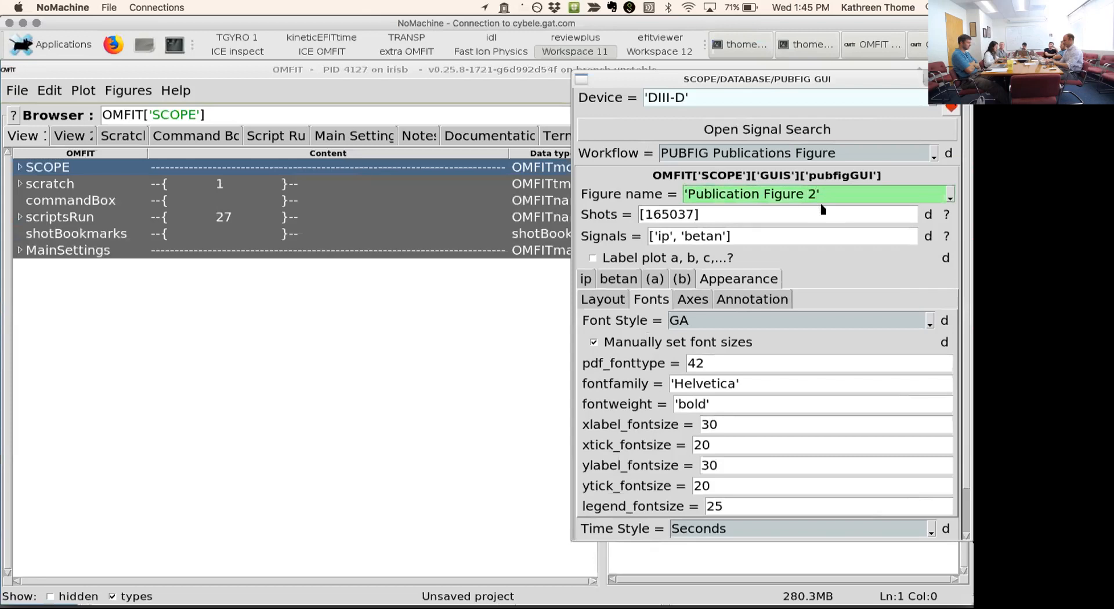
key(Return)
- Set the signals to ['pinj', 'tinj'] and plot the new publication figure for shot 165037
drag(723, 238, 660, 241)
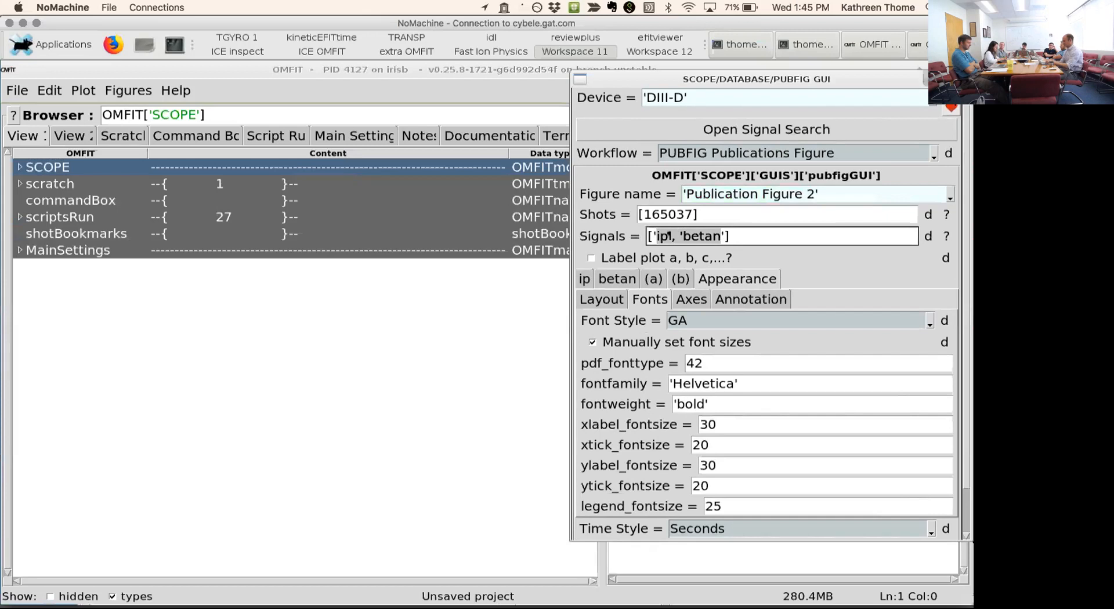
text(pinj','tinj')
key(BackSpace)
key(Return)
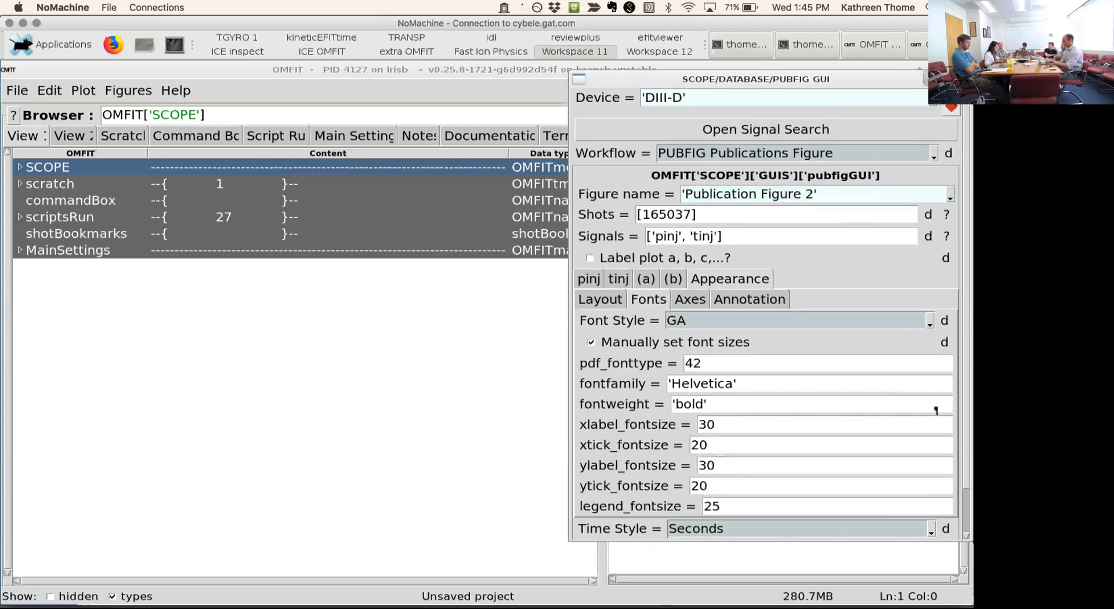
scroll(872, 479, down, 3)
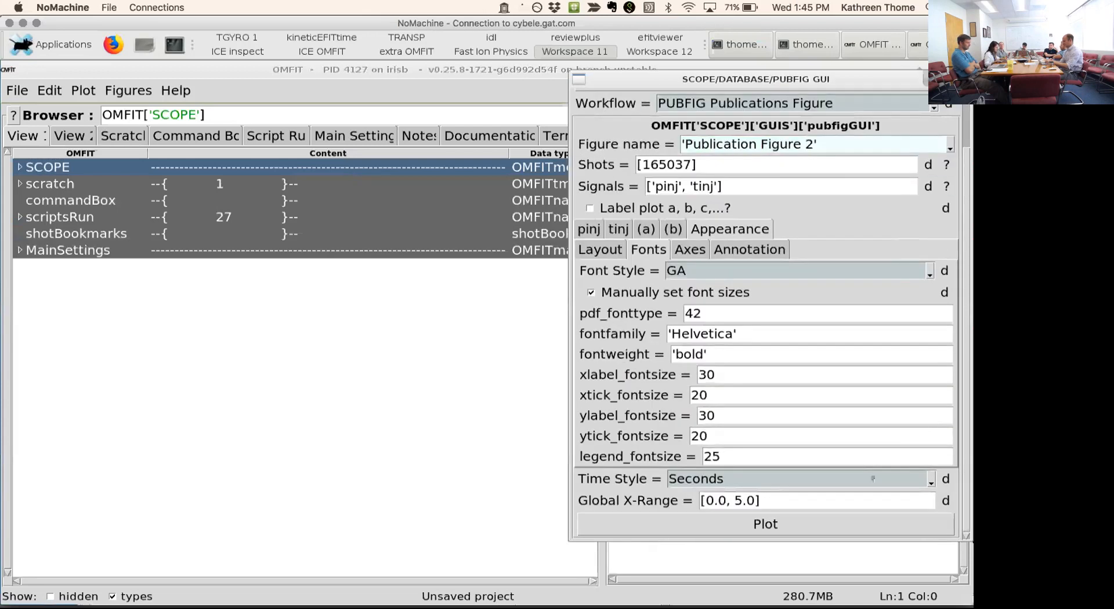
click(733, 526)
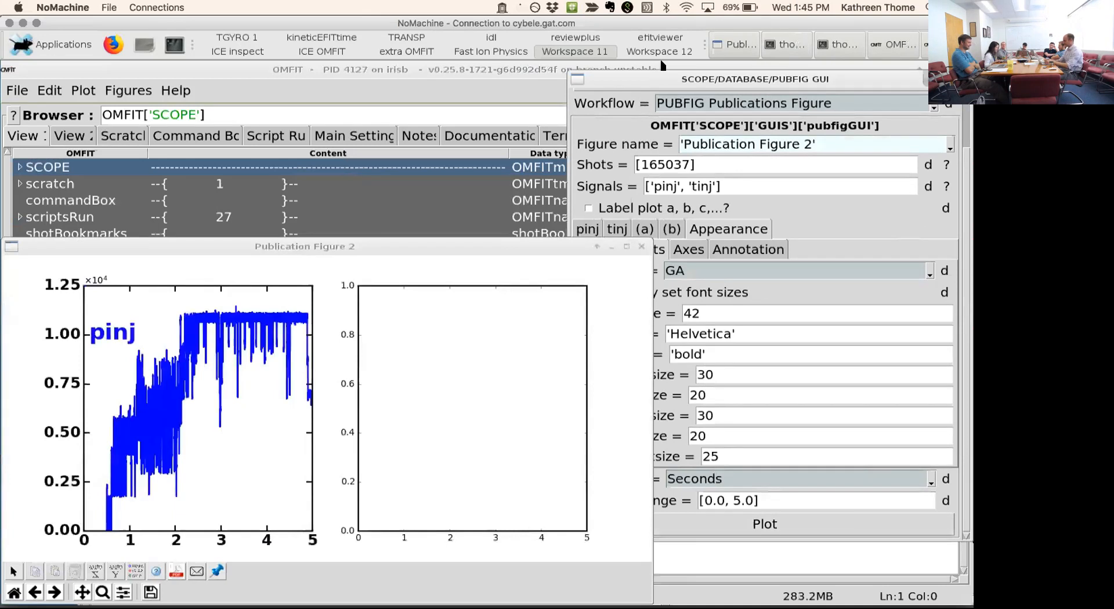
- Clear the horizontal lines annotation and replot Publication Figure 2, closing the earlier incomplete plot
click(613, 99)
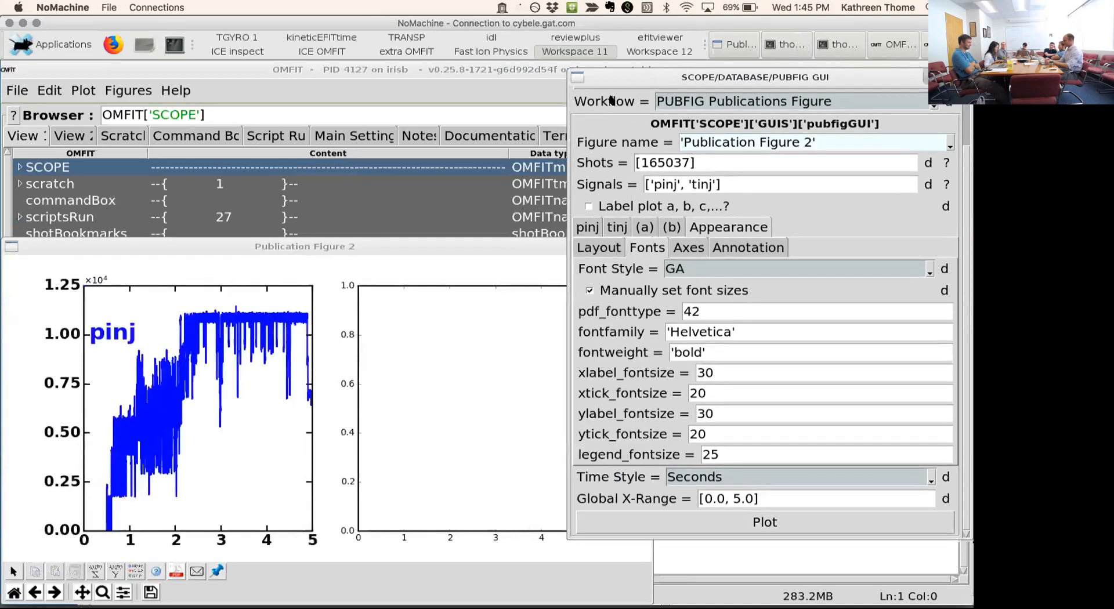
click(419, 271)
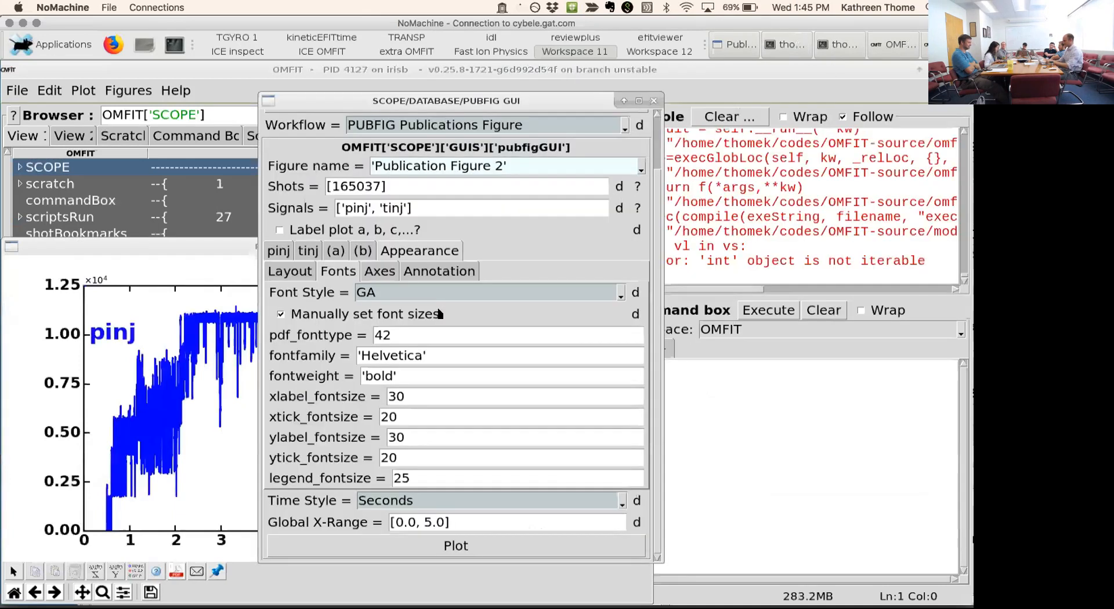
drag(441, 313, 405, 313)
key(BackSpace)
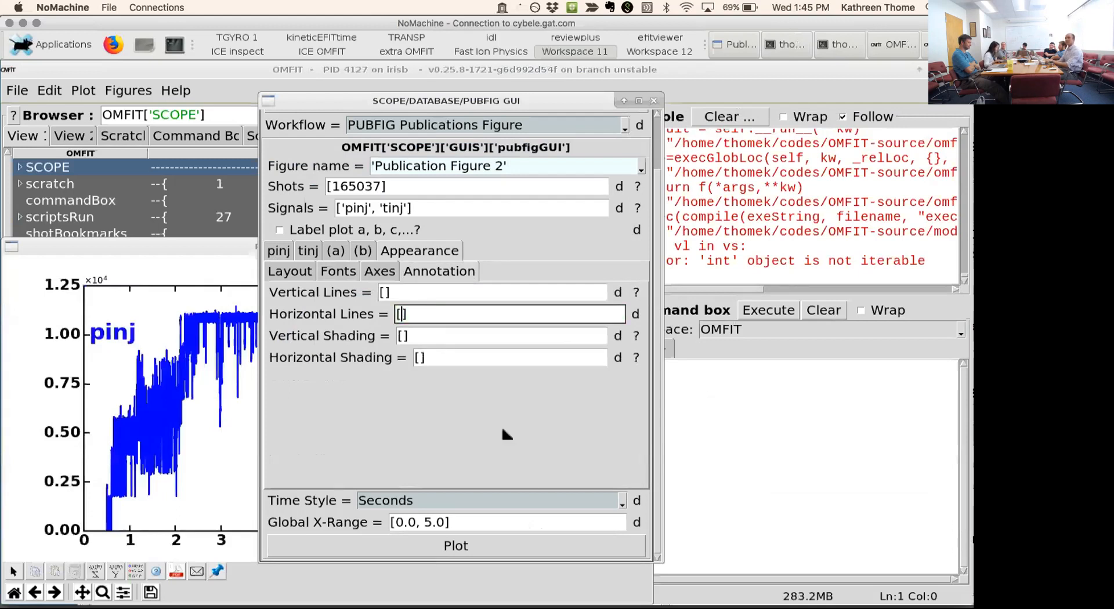
click(527, 547)
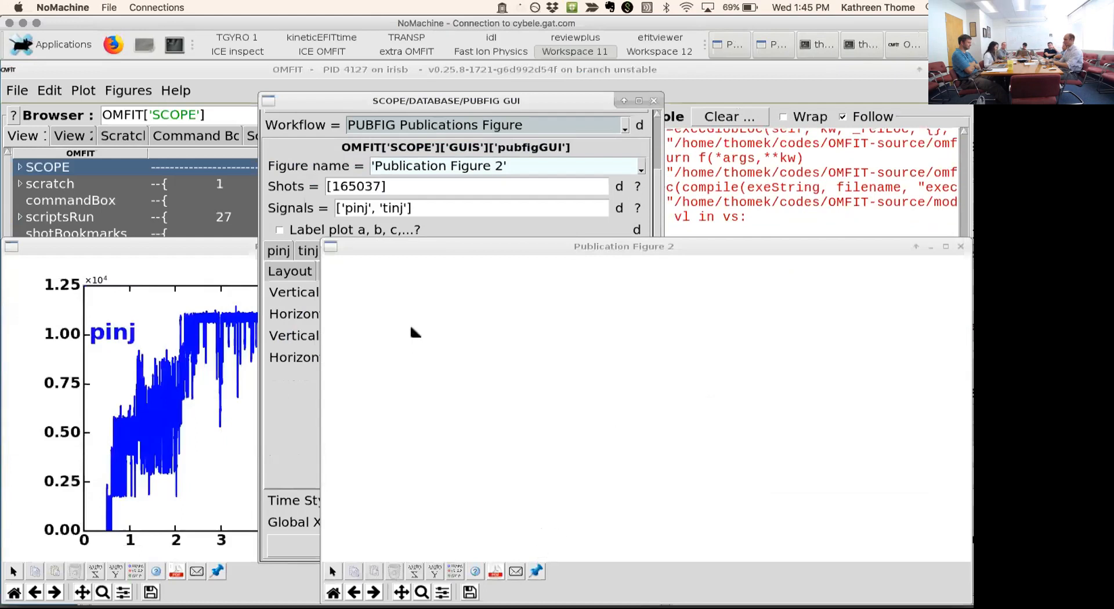
click(252, 248)
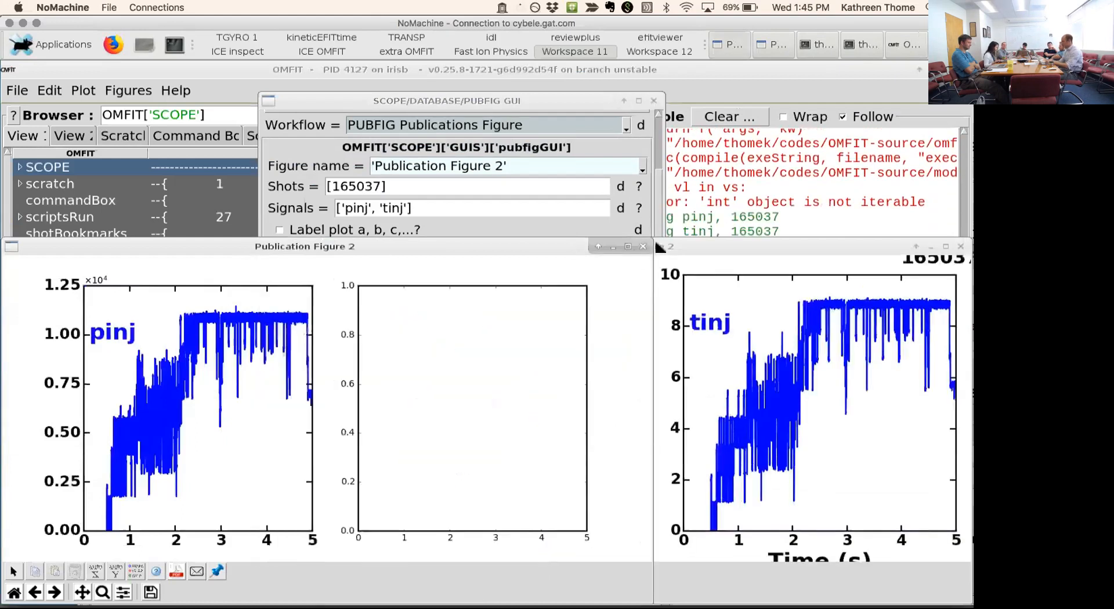
click(643, 246)
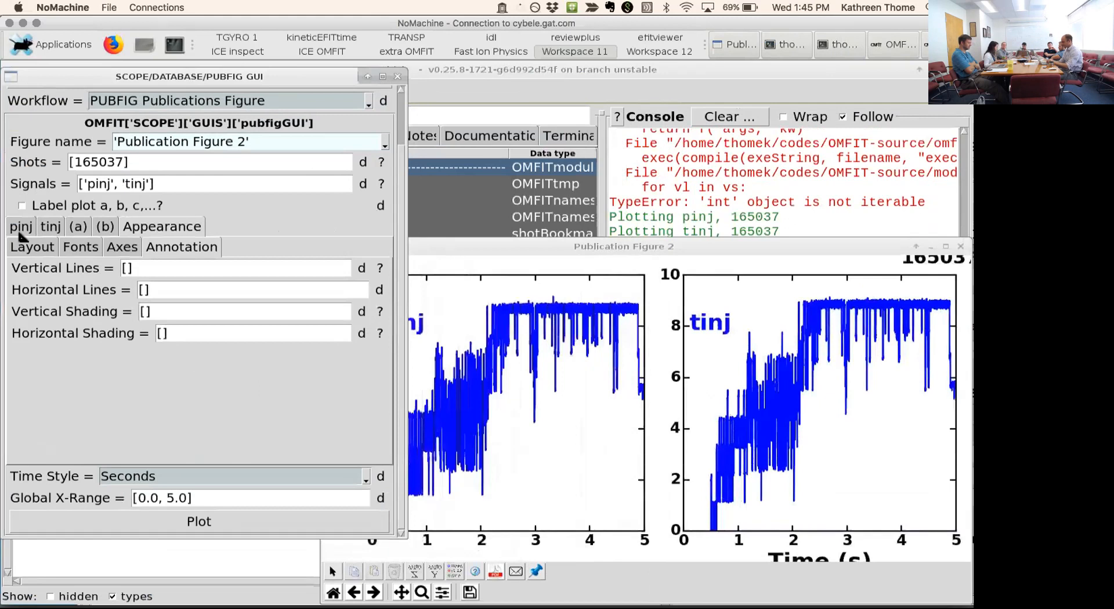
- Set the pinj signal's smoothing to 100 ms and turn off its raw data overplot
click(23, 228)
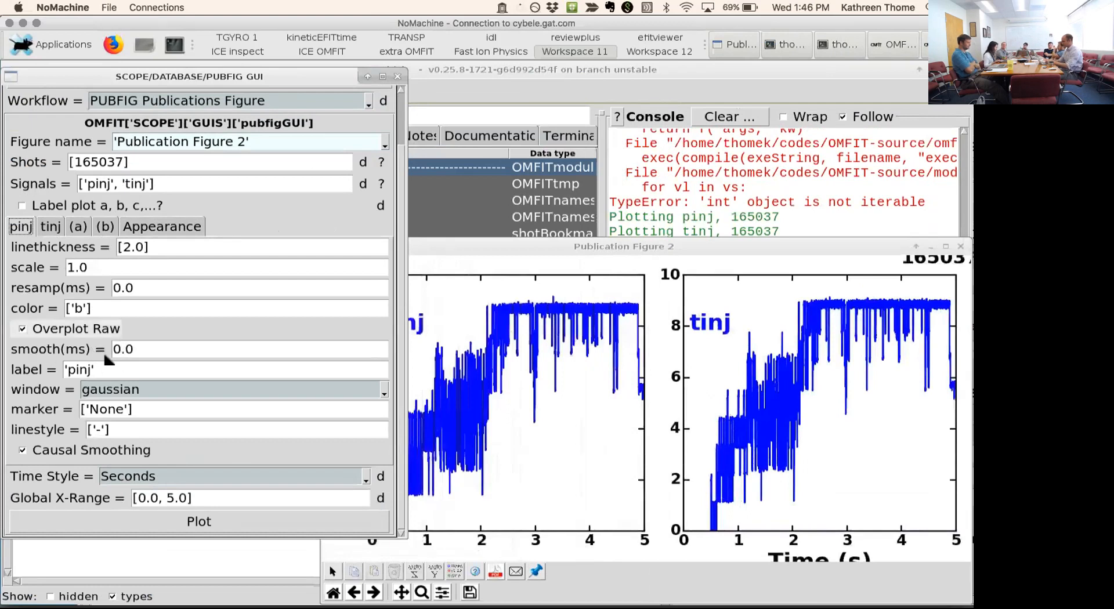
click(134, 347)
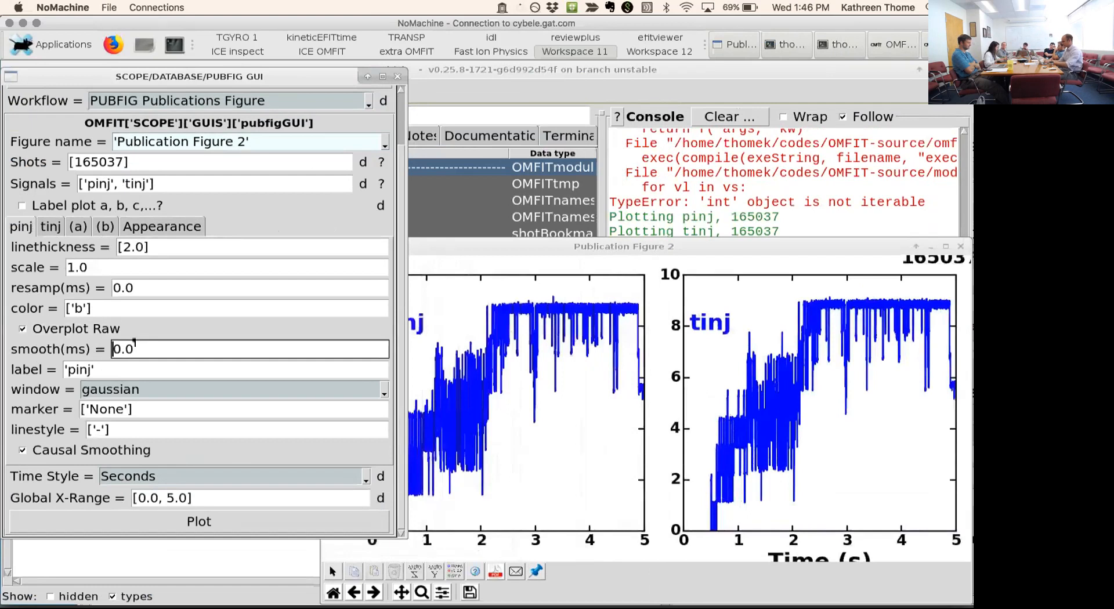
text(10)
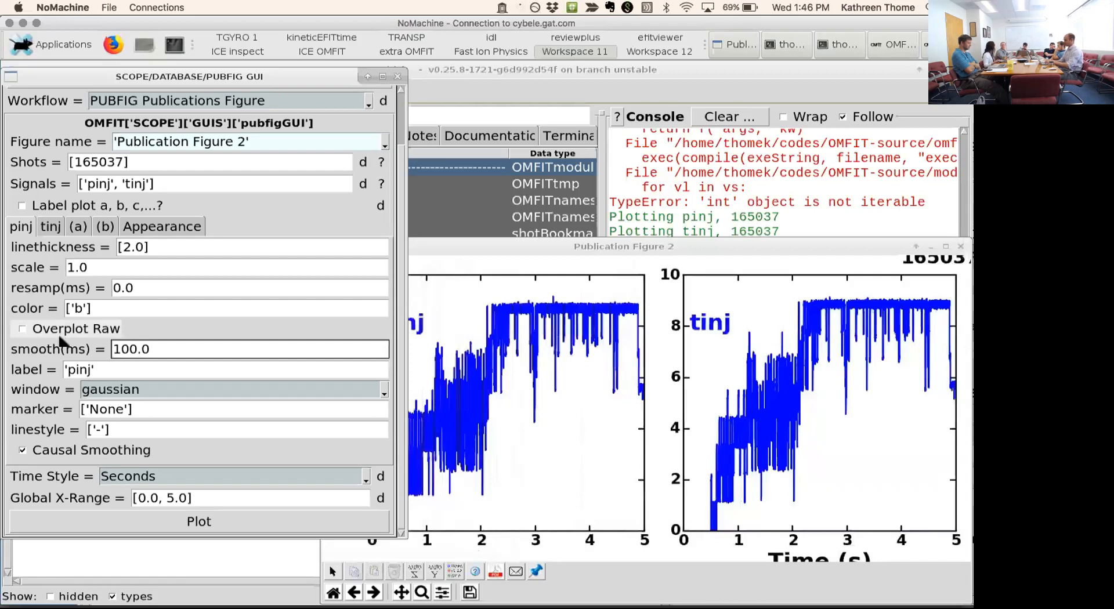
- Set the tinj signal's smoothing to 100 ms and move the figure window clear of the settings
click(58, 229)
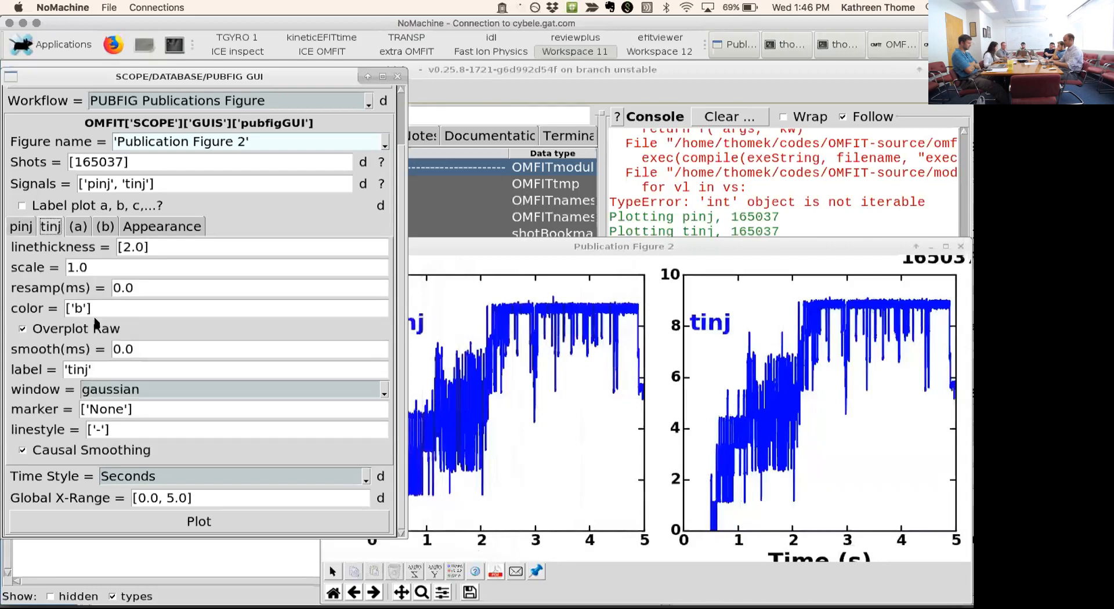
click(115, 349)
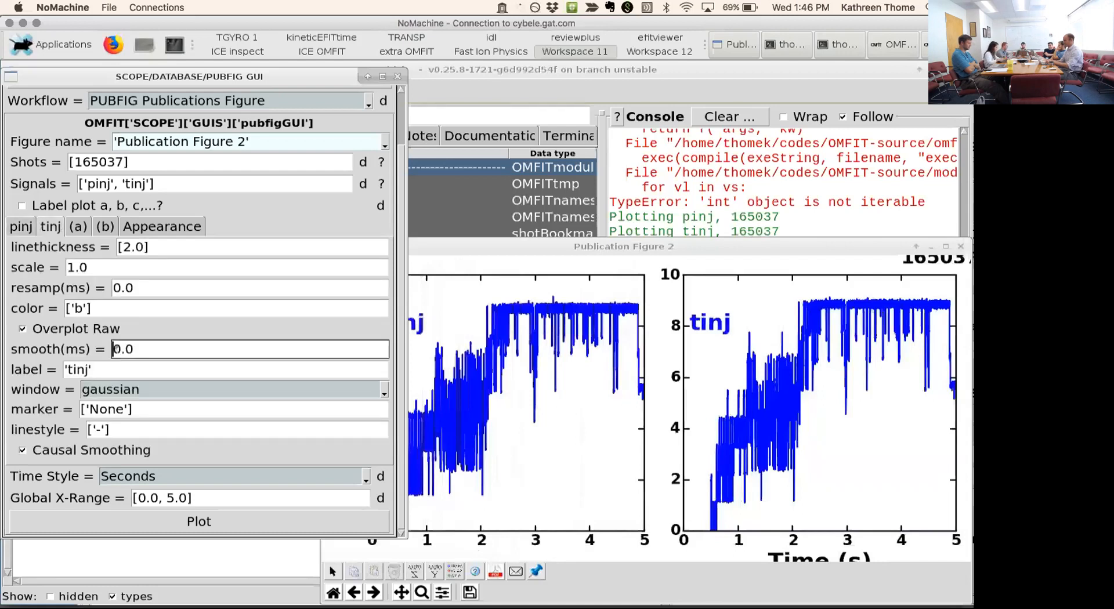
text(10)
key(Return)
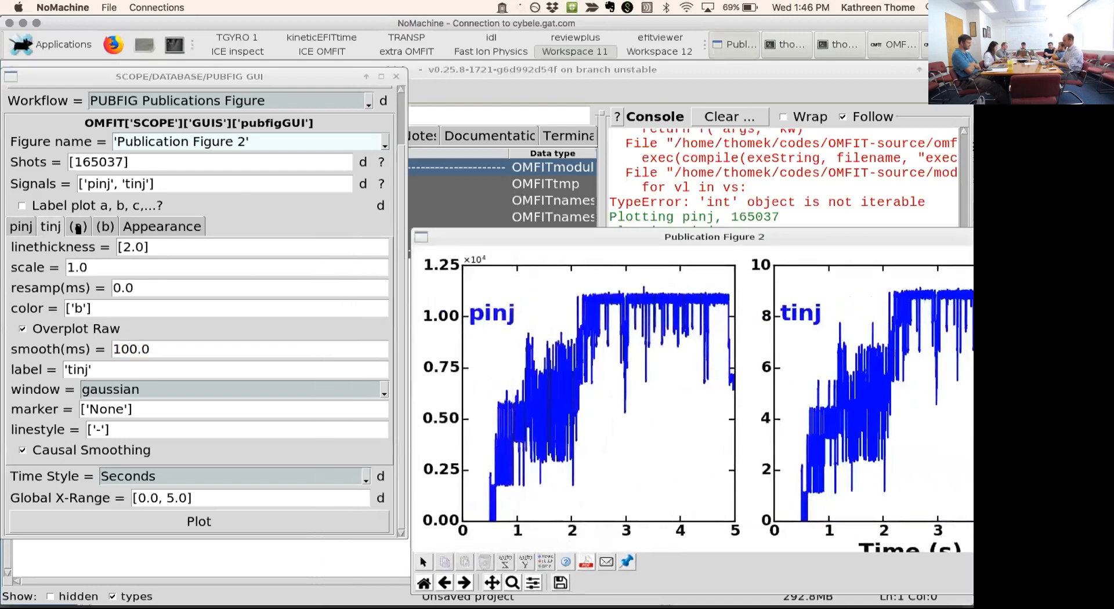
- Set the pinj signal's scale to 1e-3
click(26, 228)
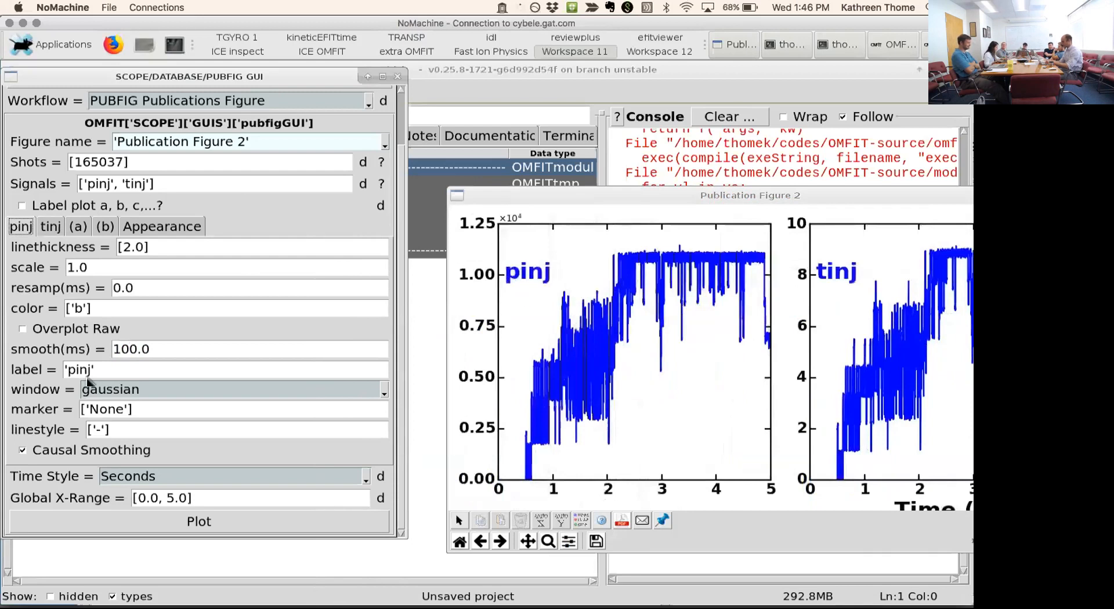
double_click(101, 267)
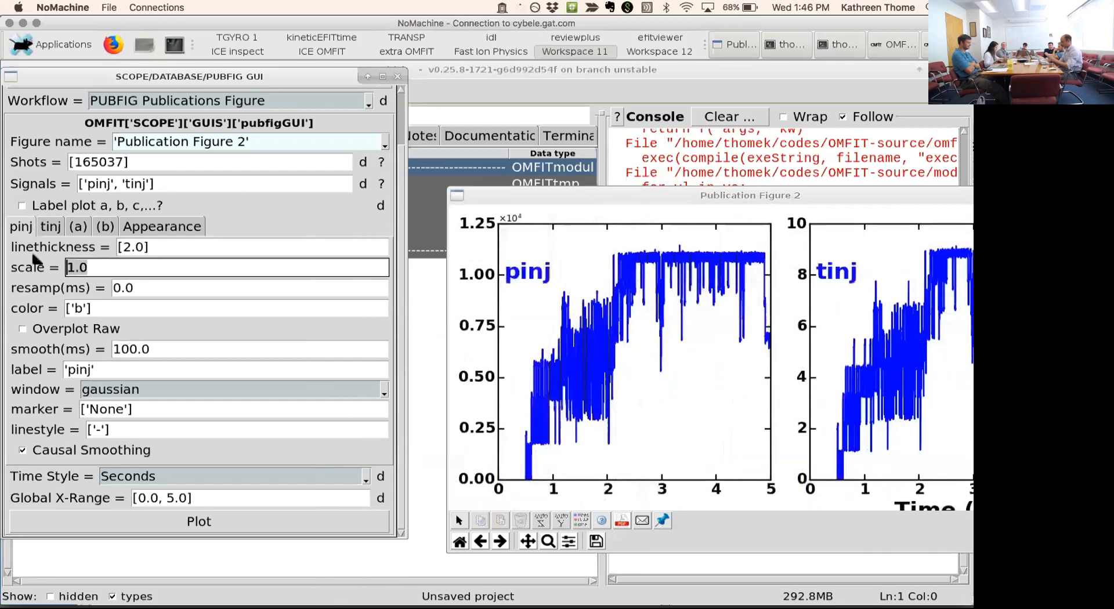
text(1e-3)
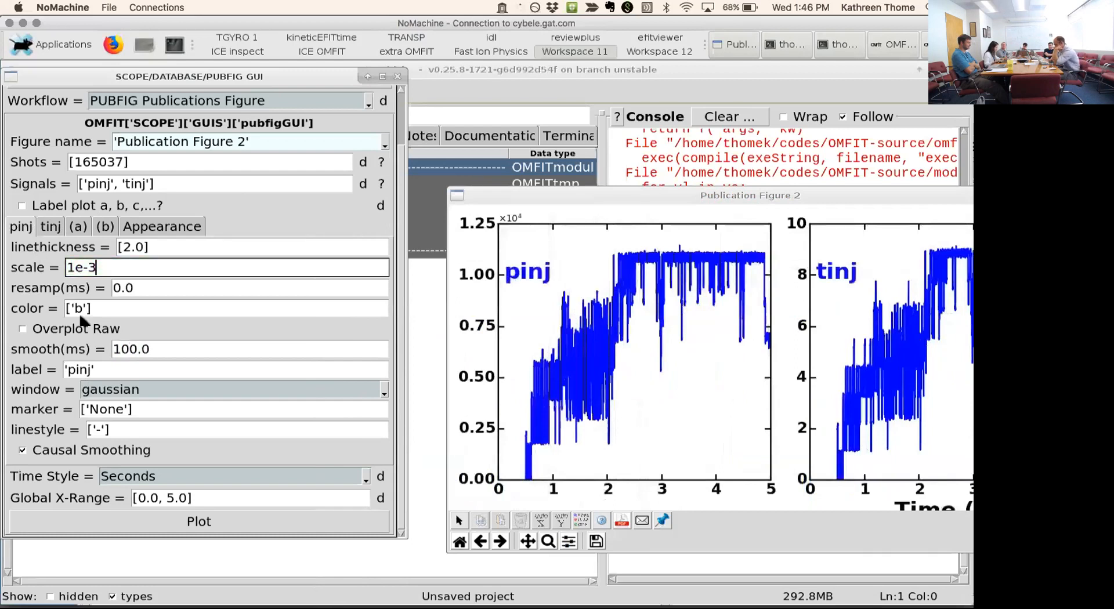
- Change the pinj signal's label to '$P_{inj} [MW]$'
click(68, 371)
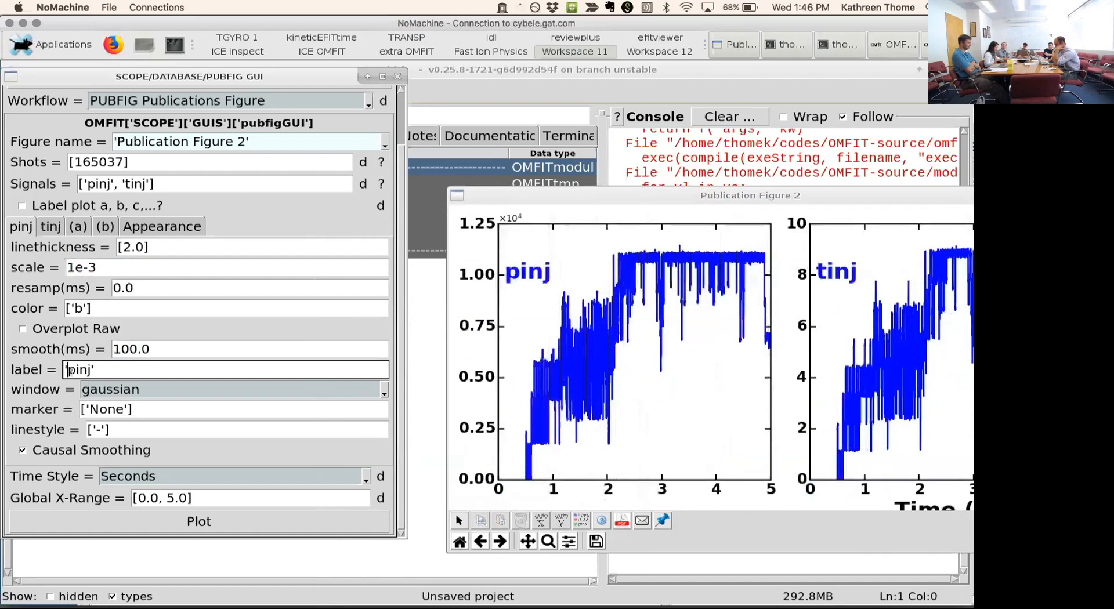
text($P)
key(Right)
key(BackSpace)
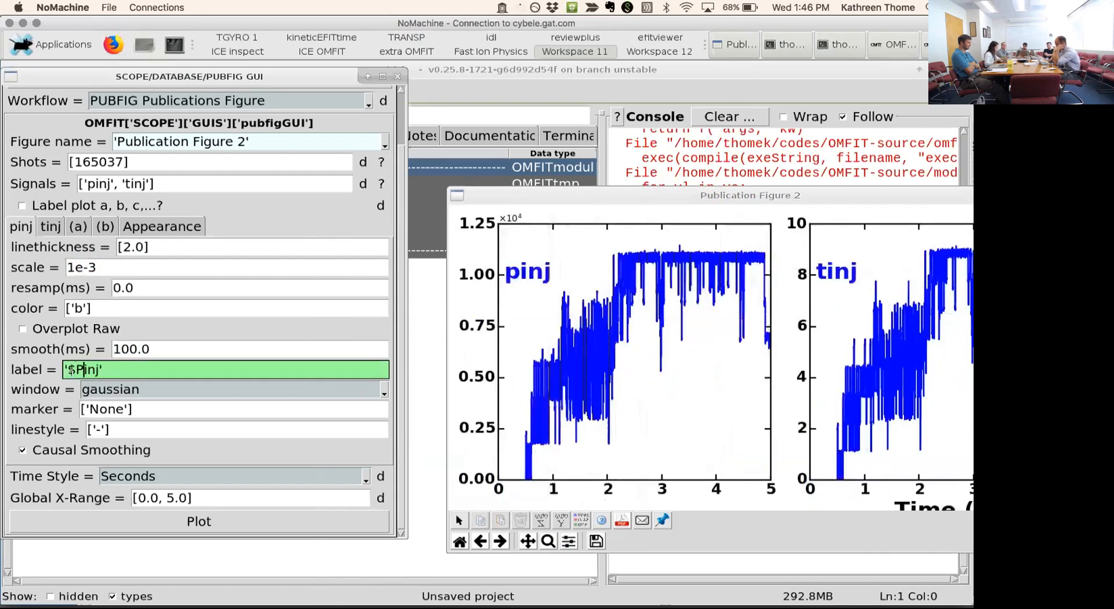
text(_{)
key(Right)
key(Right)
key(Right)
text(} [MW])
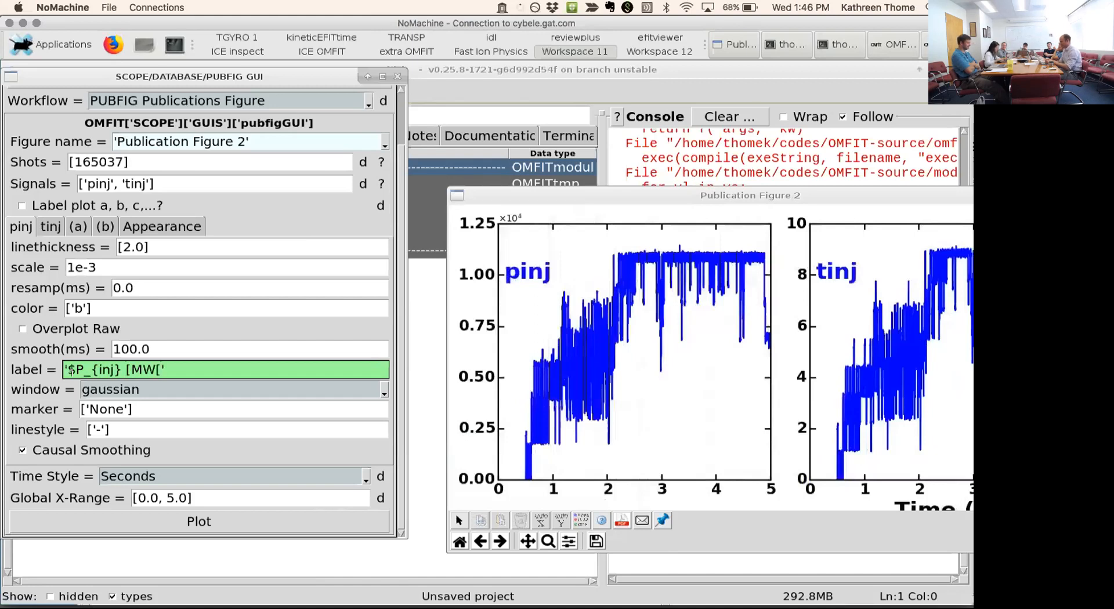
text($)
key(Return)
- Replot Publication Figure 2 with the new pinj settings, closing both the new and the earlier figure windows
click(188, 530)
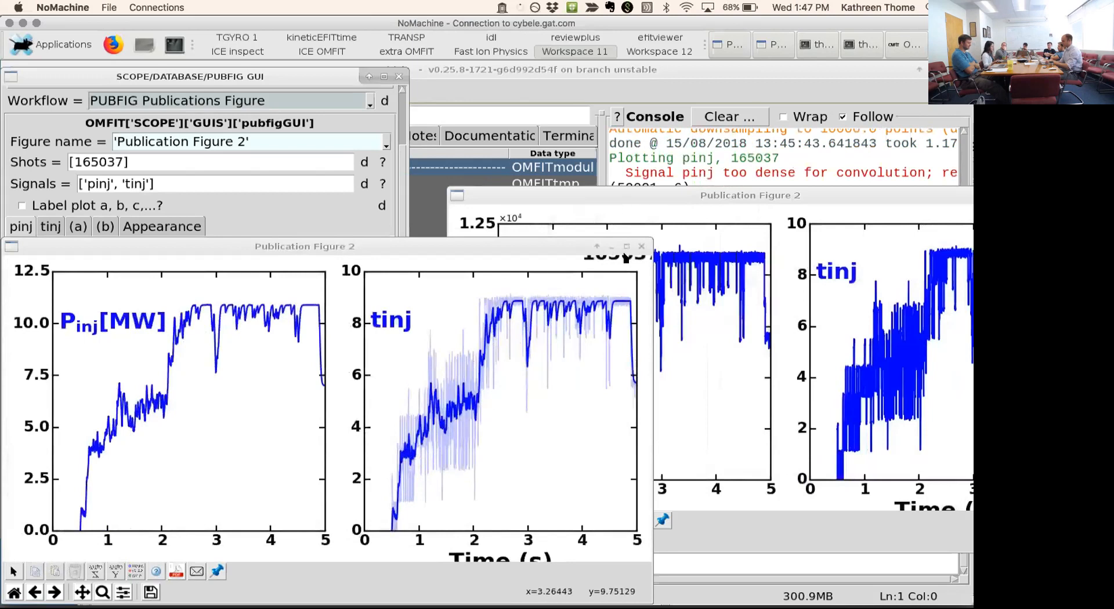
click(642, 246)
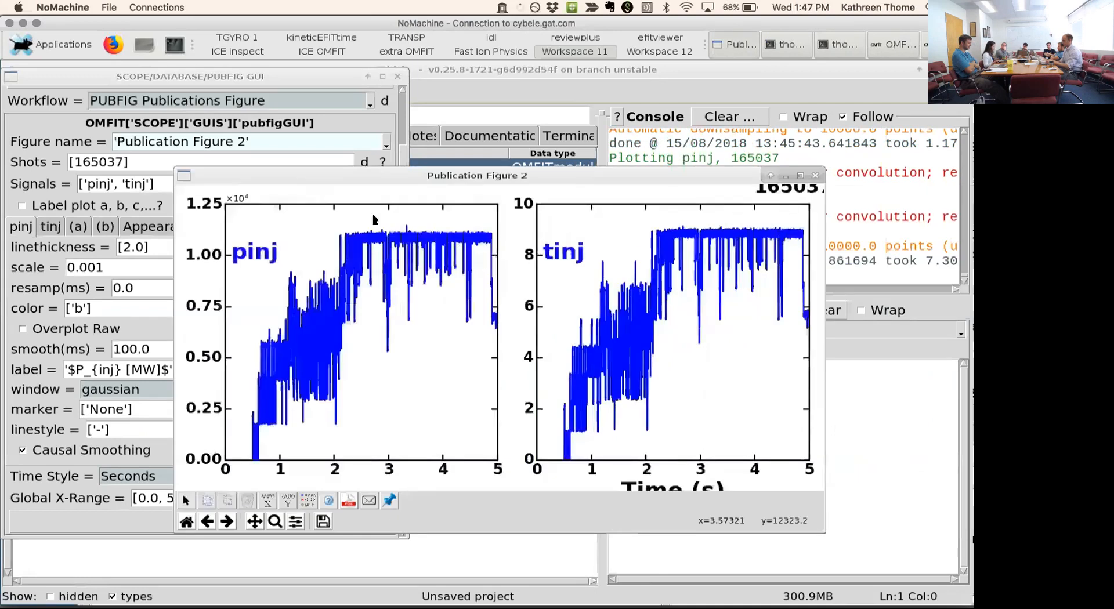
key(ctrl+w)
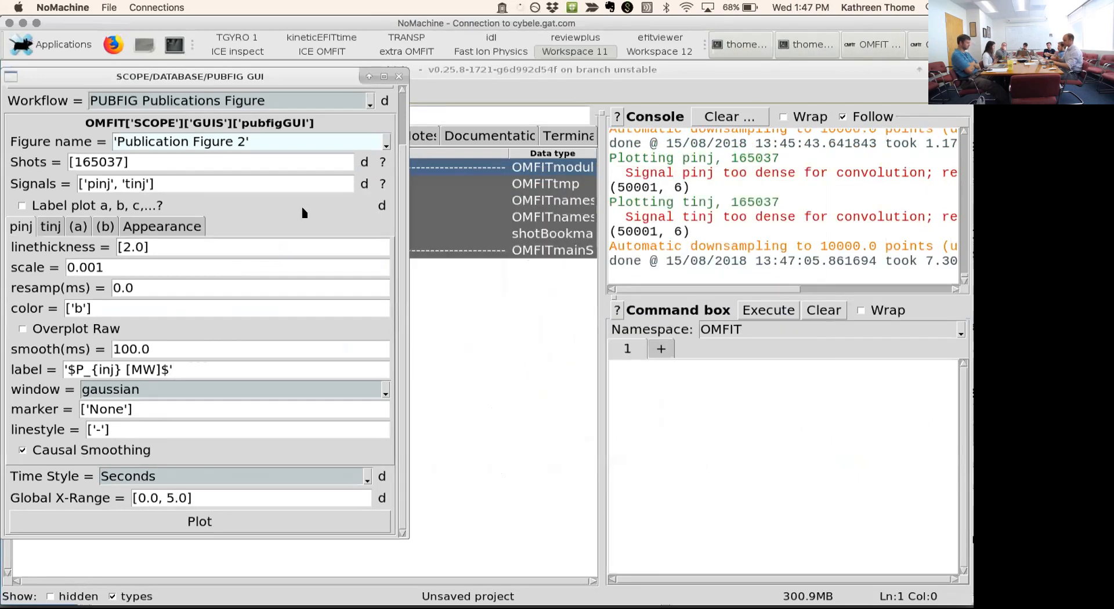
- Change the signals entry to ['pinj, tinj'] so that both signals share one subplot
click(110, 185)
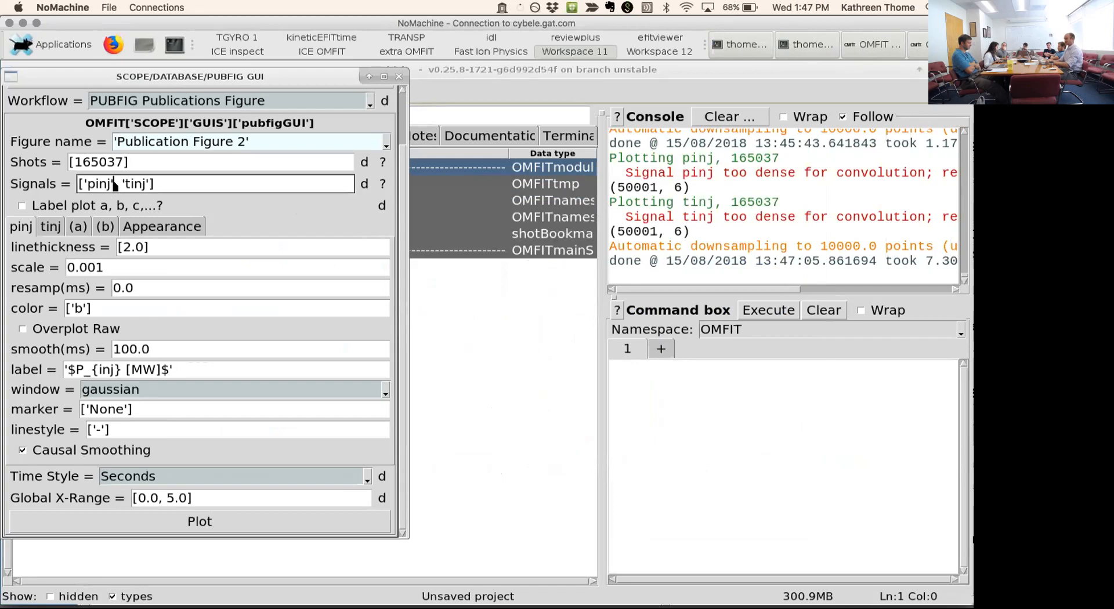
key(BackSpace)
click(123, 185)
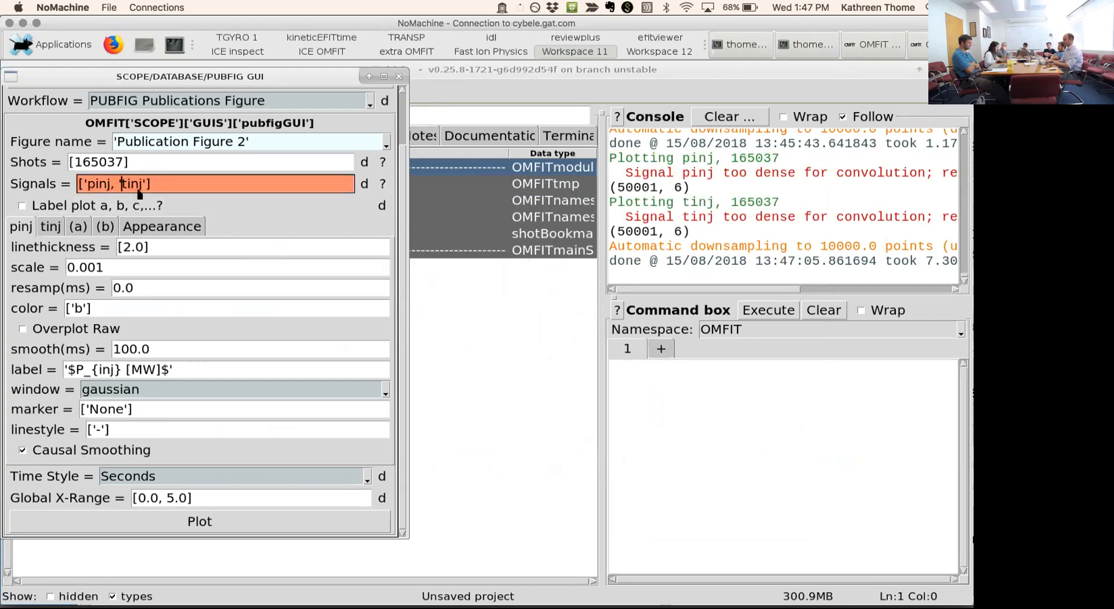
key(BackSpace)
key(Return)
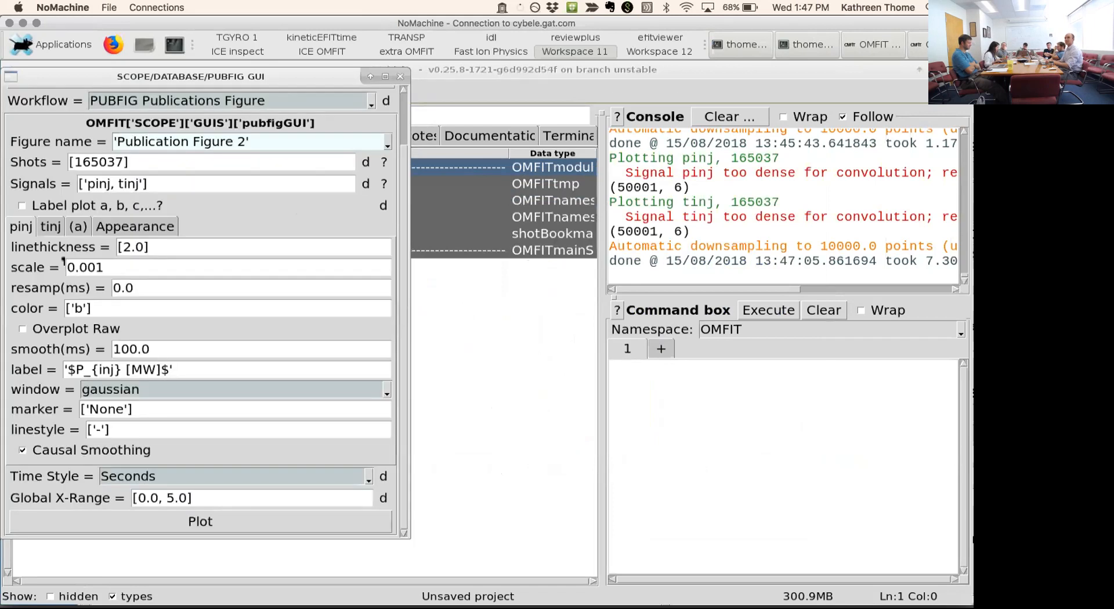
- Set the tinj signal's color to ['m']
click(50, 229)
click(85, 308)
key(BackSpace)
text(m)
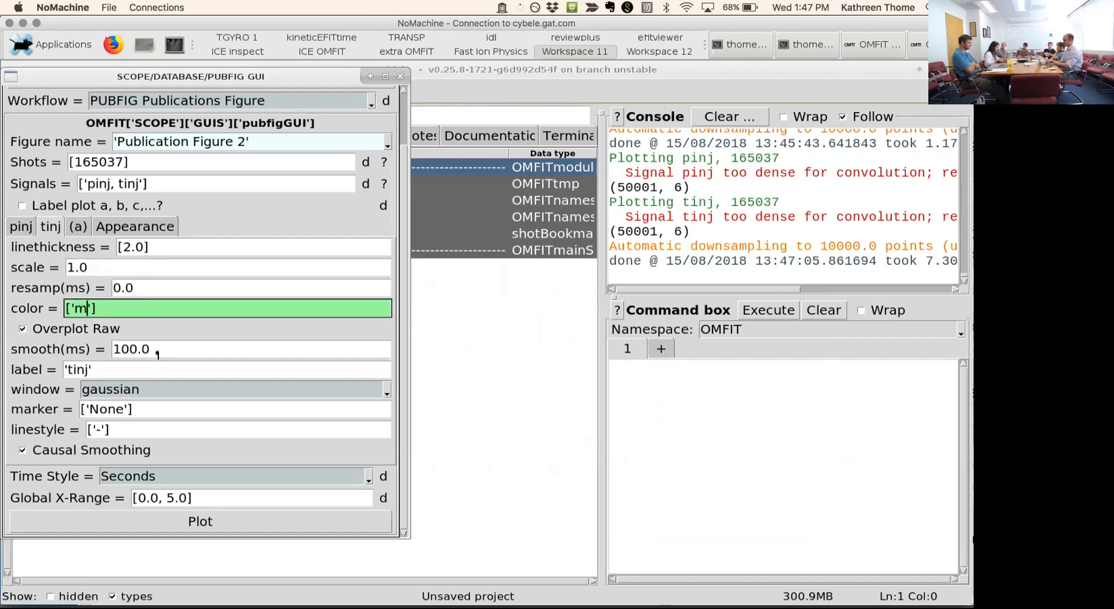
key(Return)
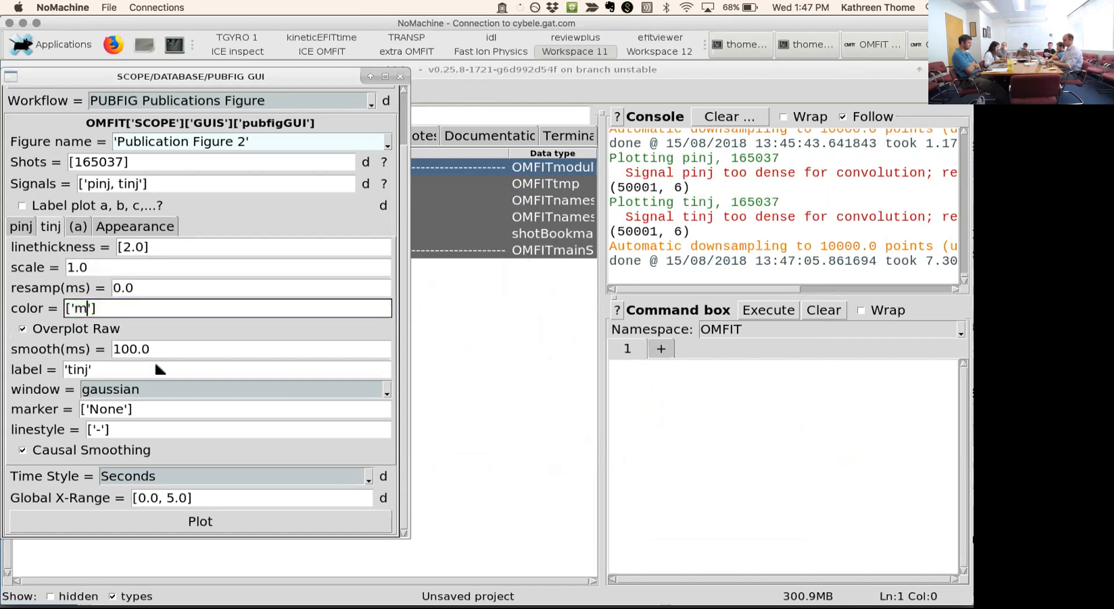
- Plot the combined figure and move the overlapping pinj and tinj labels apart, closing the figure window at the end
click(184, 522)
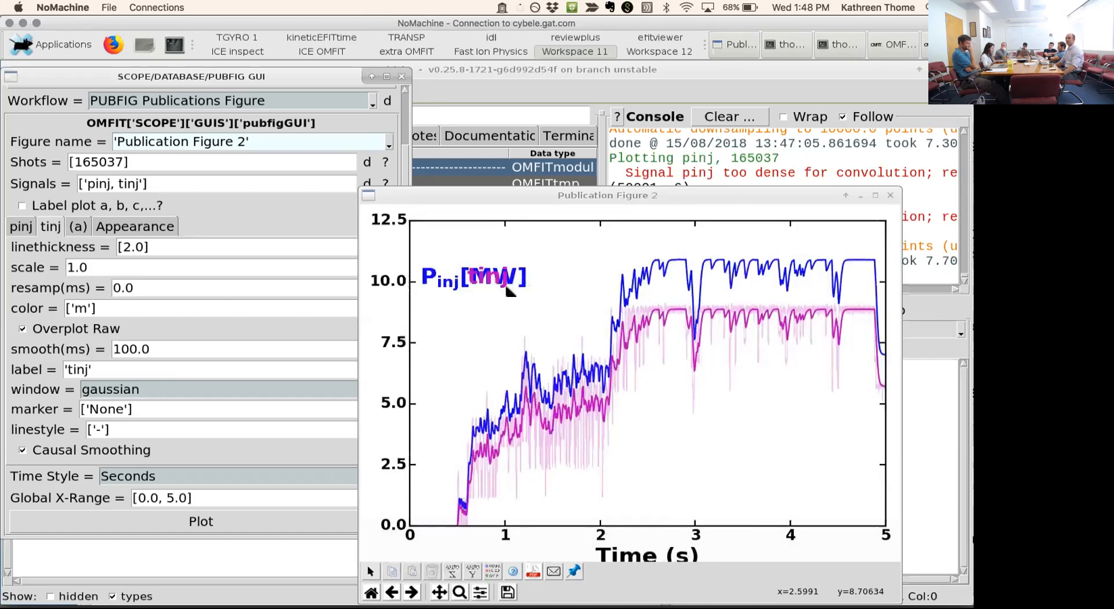
drag(509, 277, 545, 274)
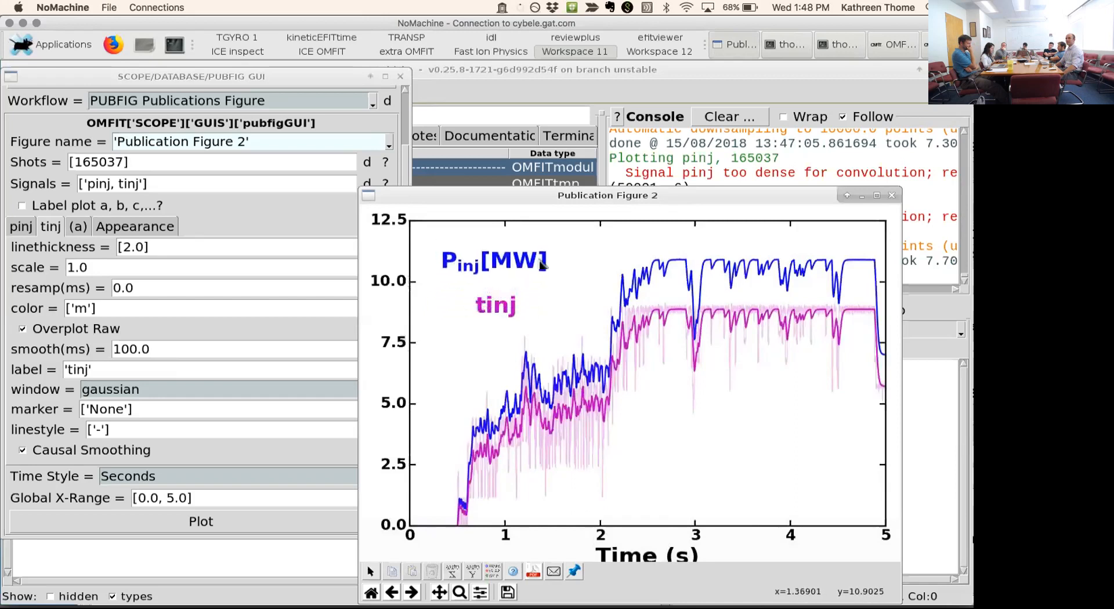
click(892, 195)
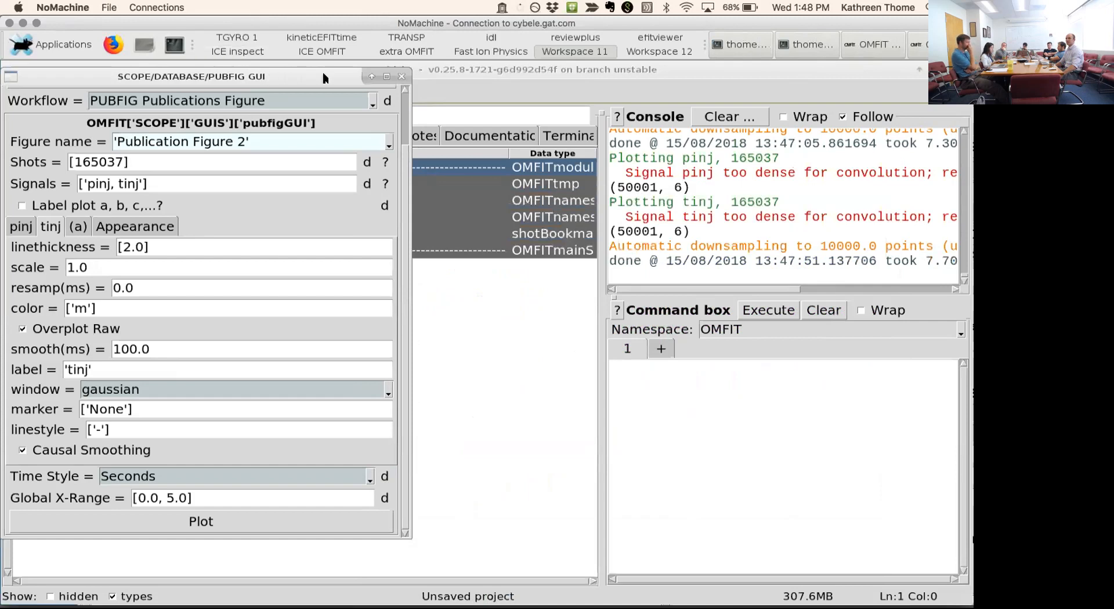
- Load the saved 'Publication_Figure_1' configuration and plot it
drag(323, 78, 439, 77)
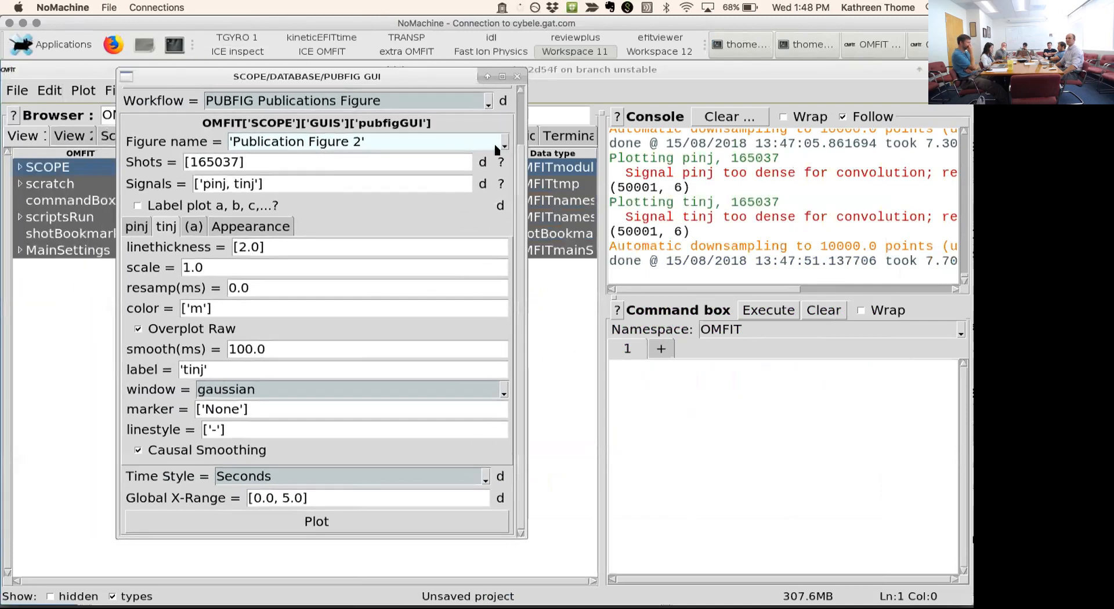
click(553, 162)
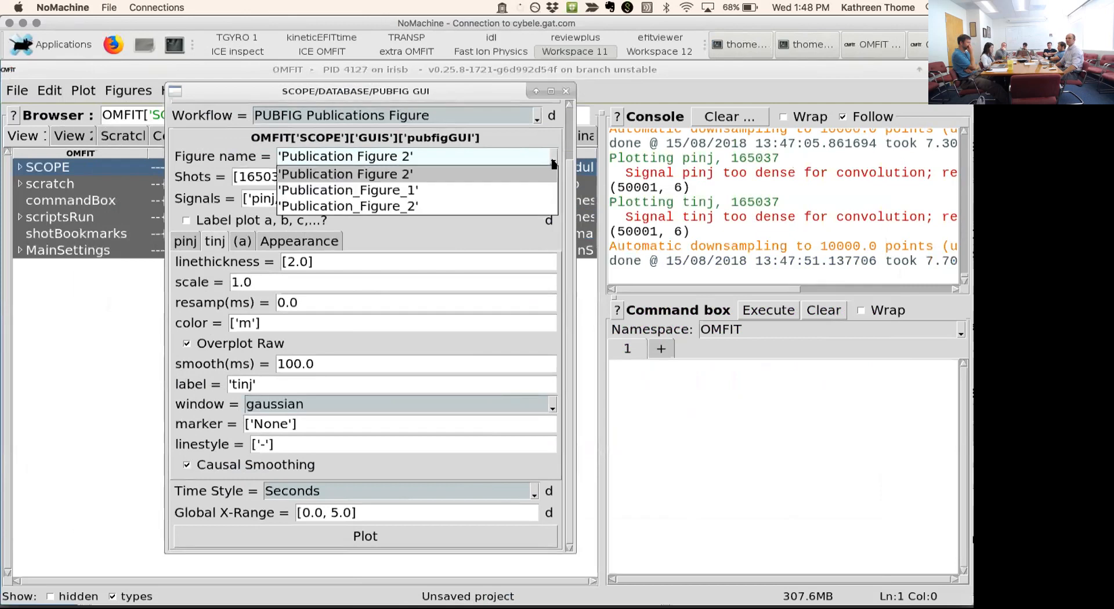
click(428, 193)
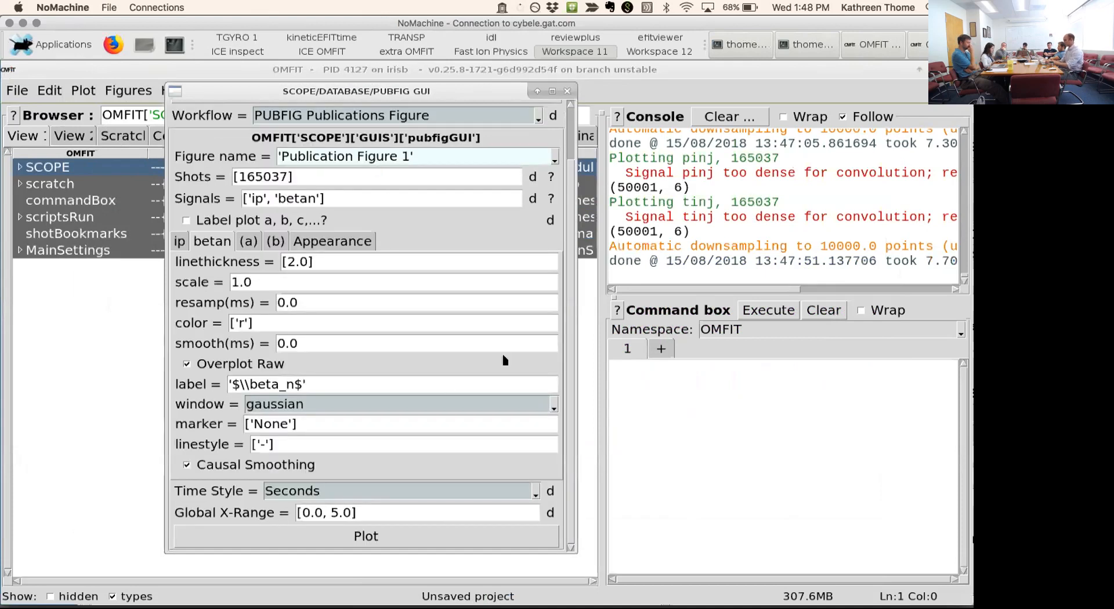
click(384, 531)
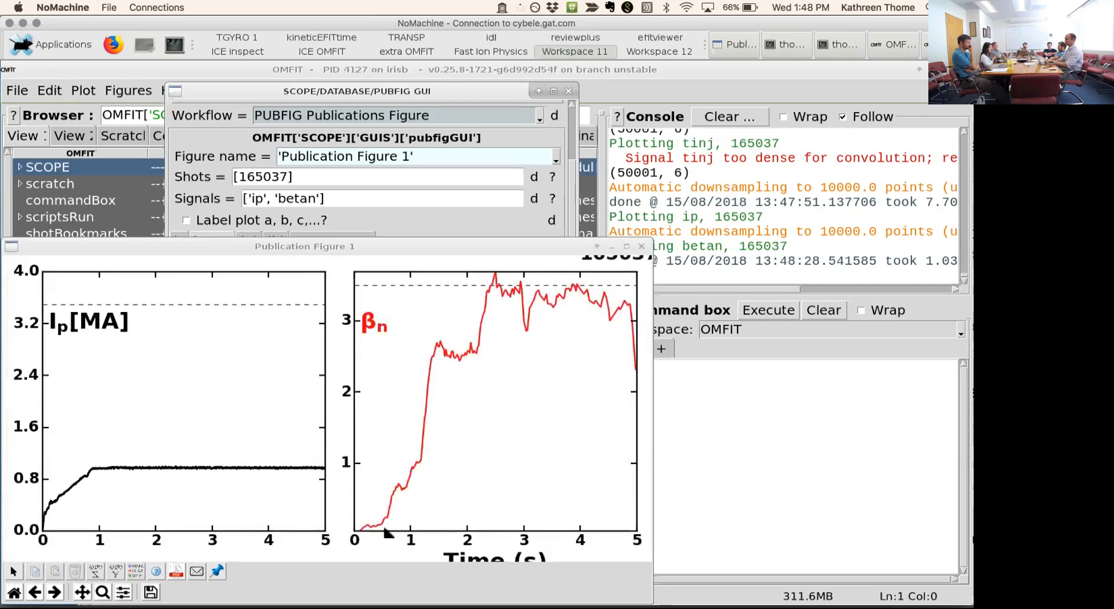
- Move the PUBFIG settings window aside, expand SCOPE, INPUTS and PUBFIG in the OMFIT tree, and widen the name column
click(408, 158)
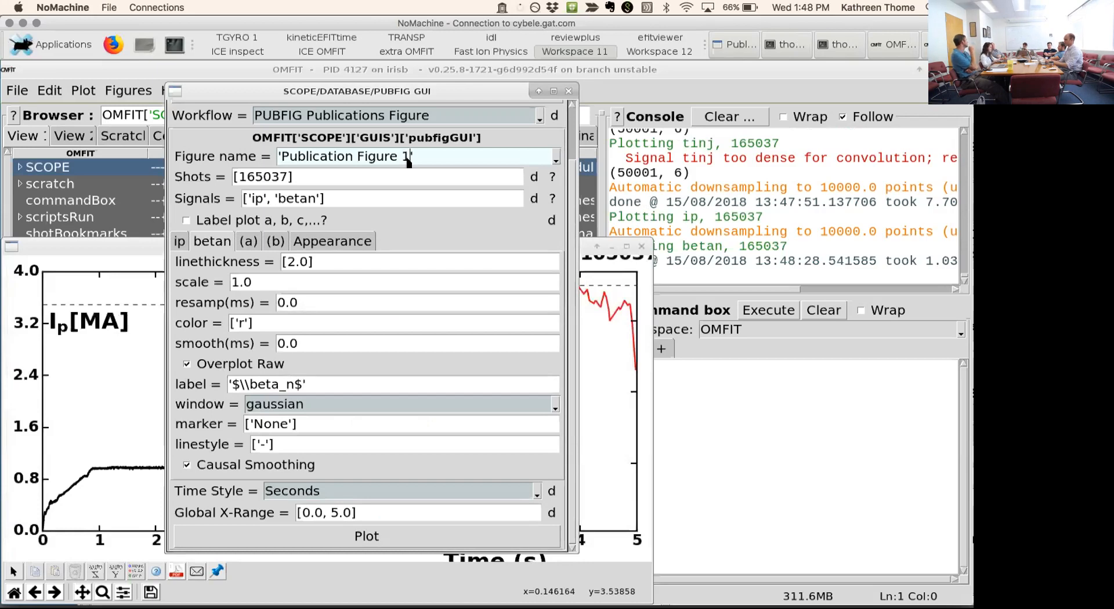
drag(381, 94, 574, 105)
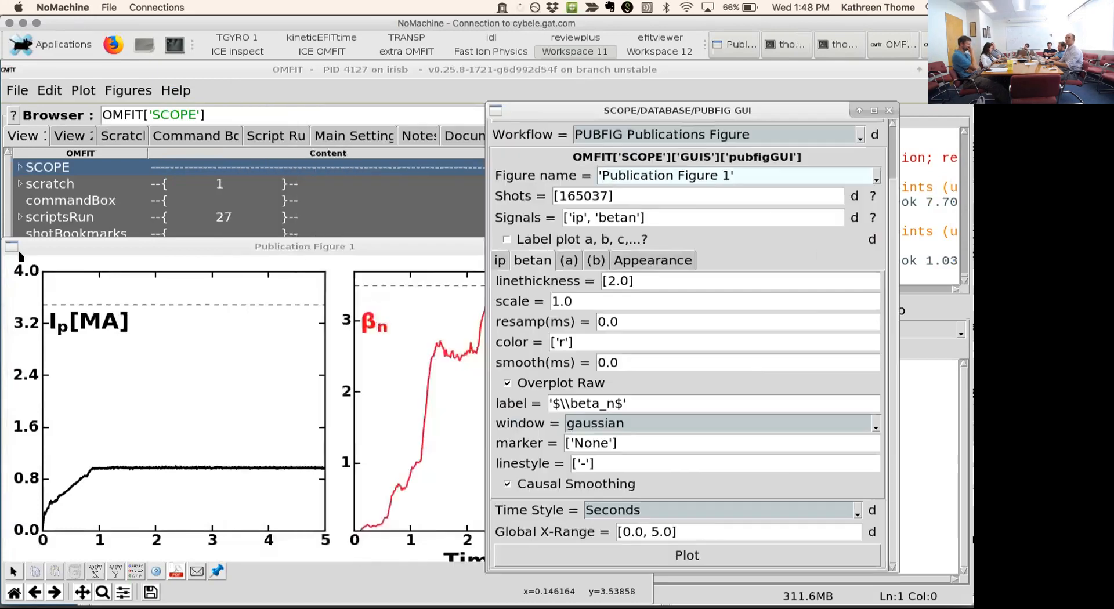
click(20, 167)
click(33, 217)
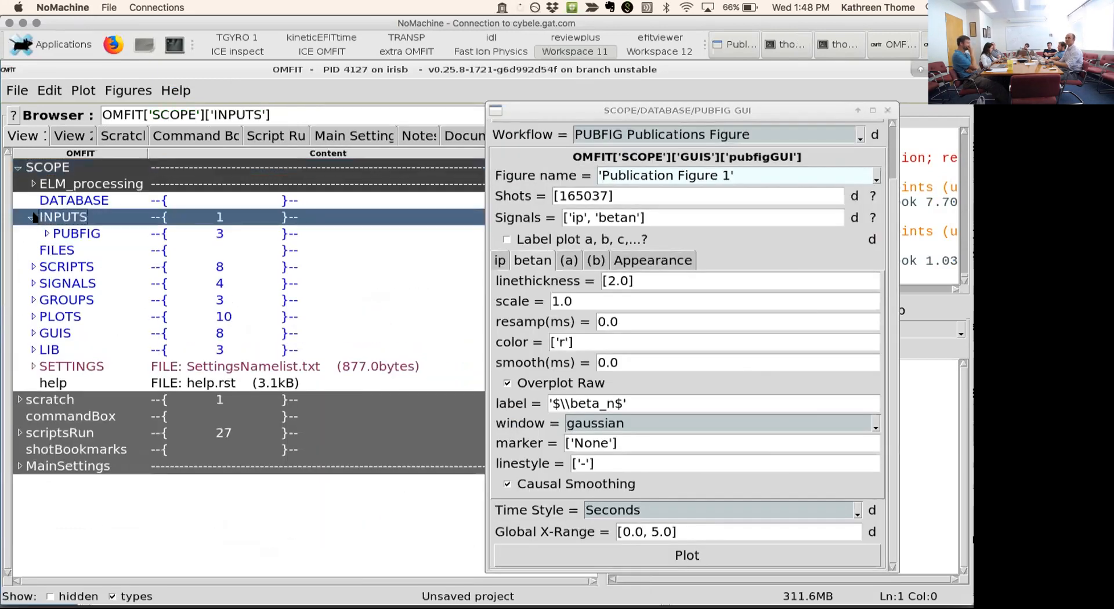
click(47, 234)
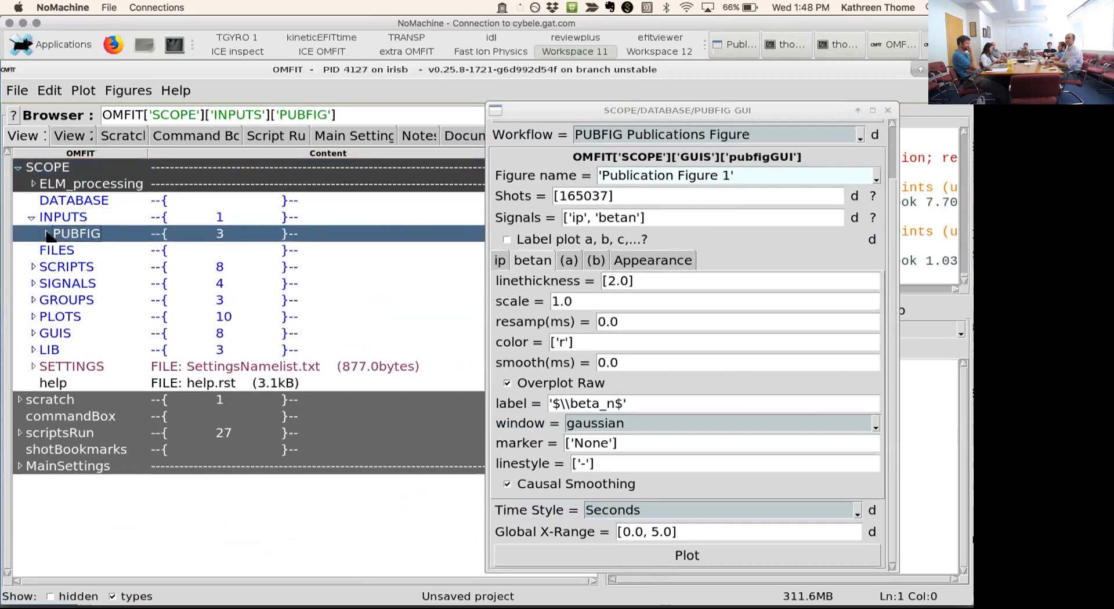
click(47, 234)
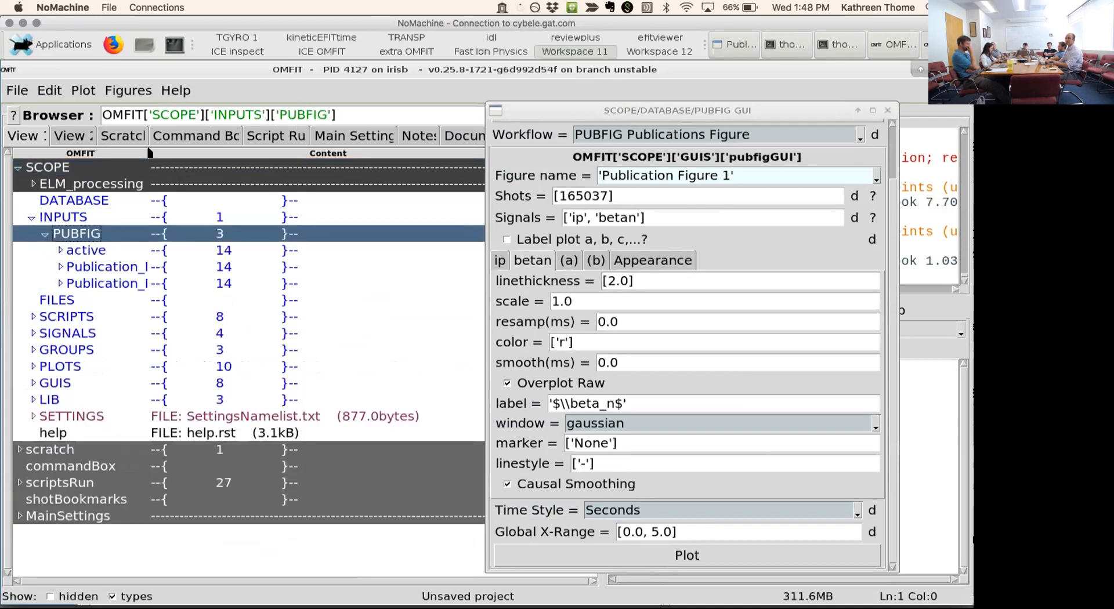
drag(148, 153, 227, 166)
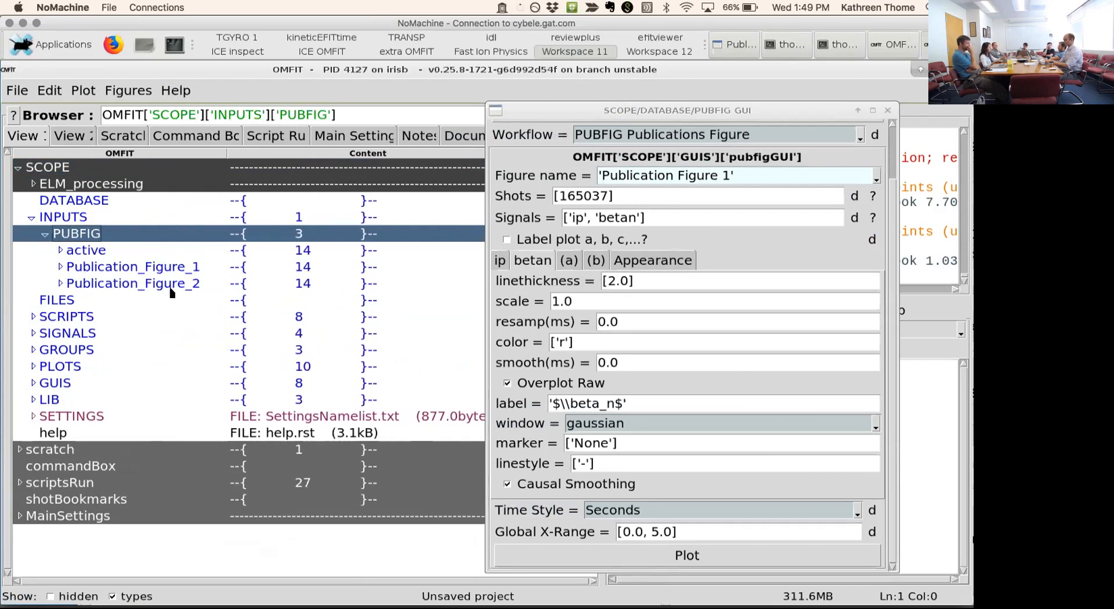
- Examine the stored settings of Publication_Figure_1 in the tree, with the PUBFIG window moved clear of them
click(61, 268)
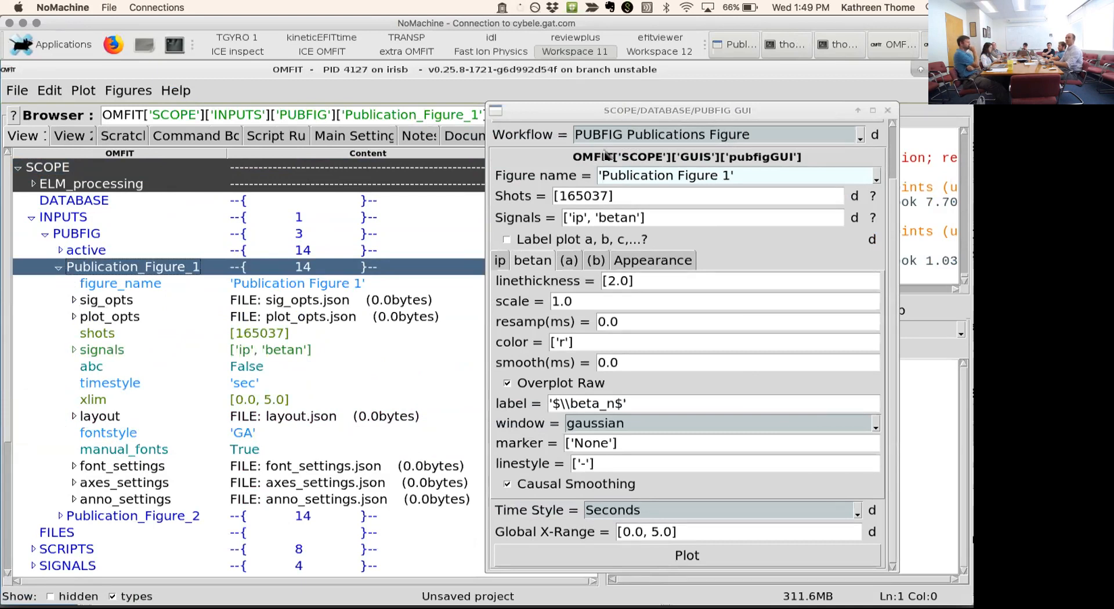
drag(720, 114, 858, 135)
click(707, 110)
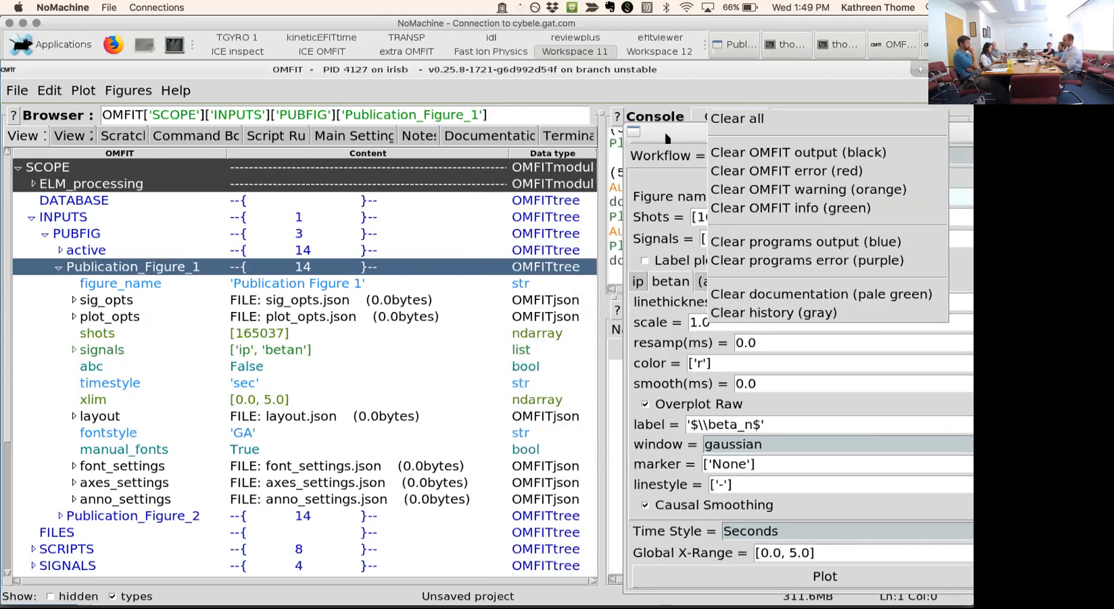
click(667, 138)
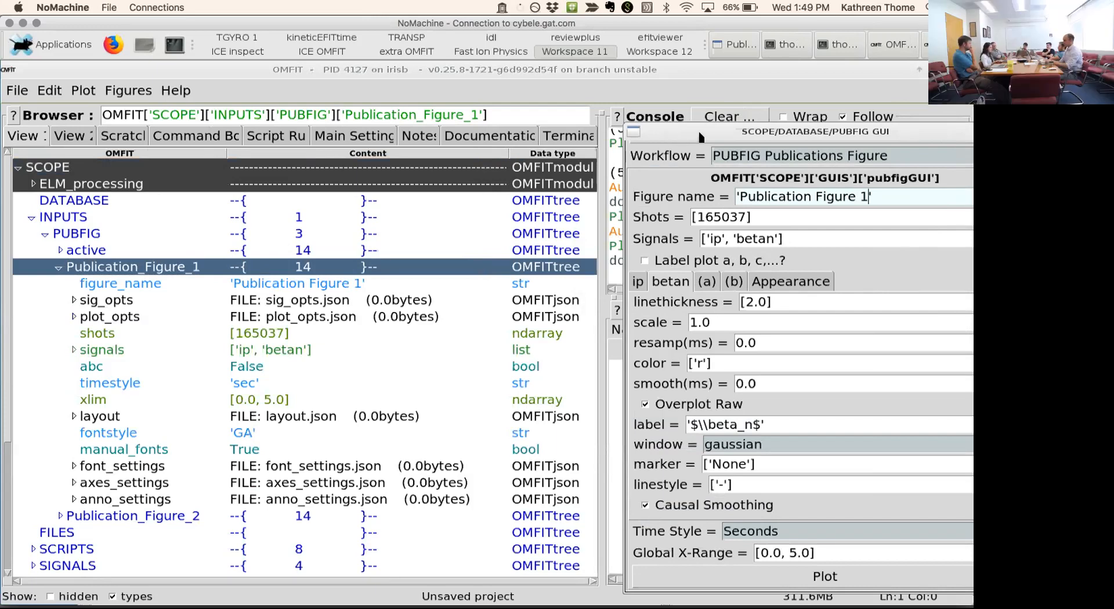
- Name the new figure 'Publication Figure 3' and set its shots to [165037, 165042]
drag(670, 135, 280, 57)
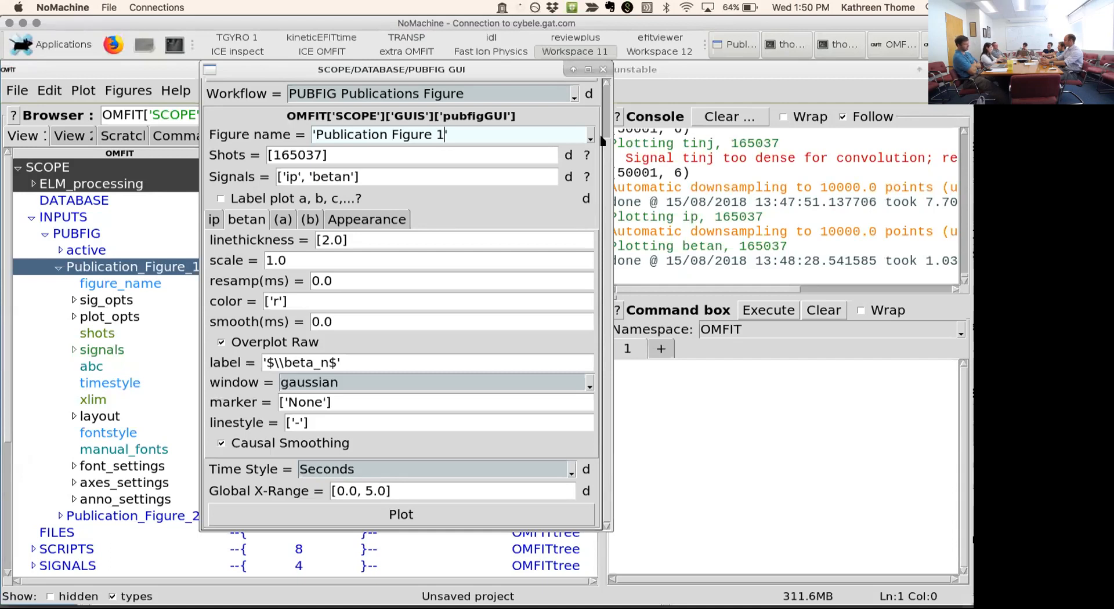
key(Return)
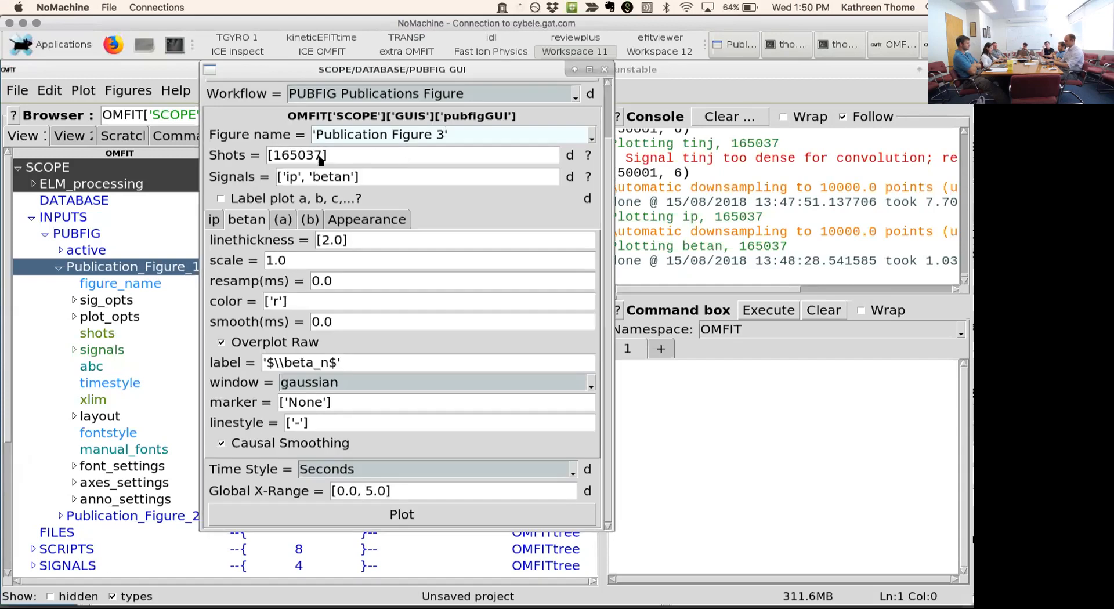
click(324, 157)
text(,165042)
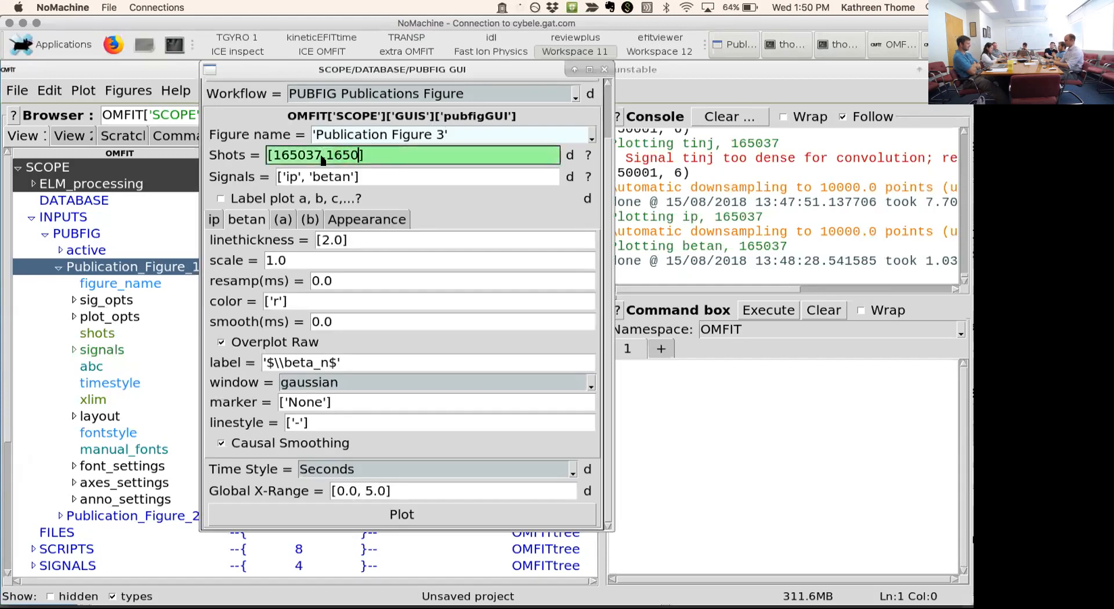
key(Return)
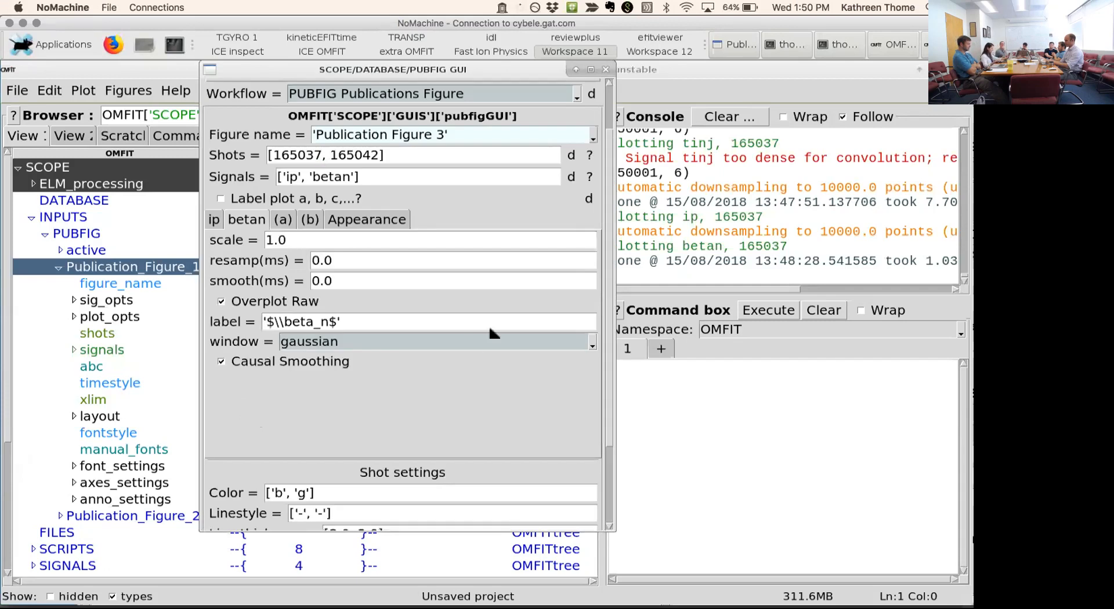
scroll(577, 401, down, 3)
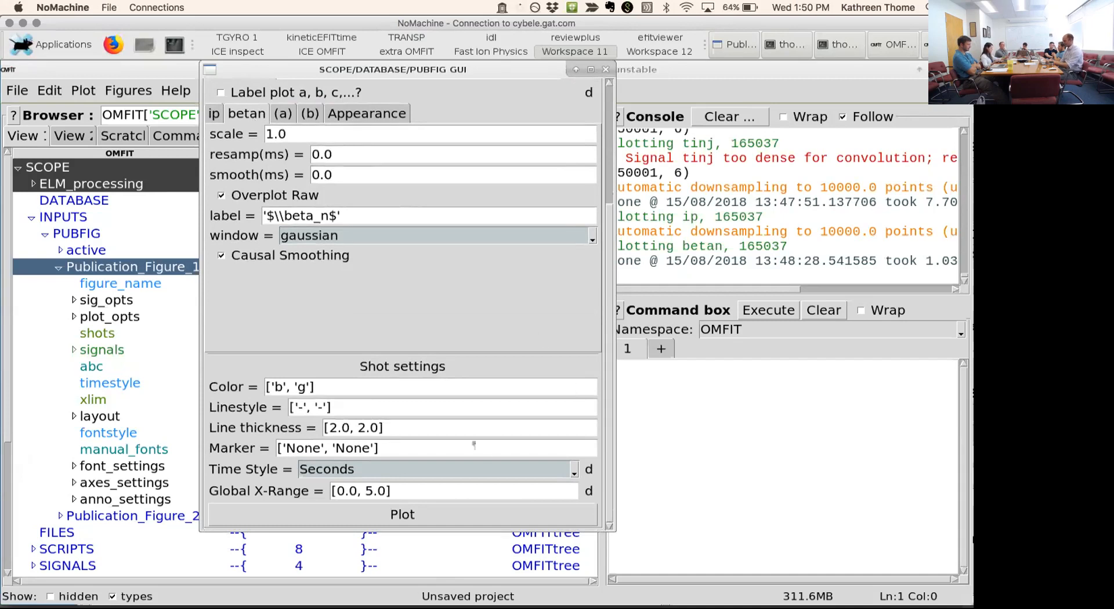
- Set the shot colors to ['b', 'k'] and the linestyles to ['-', '--']
click(306, 394)
key(BackSpace)
text(k)
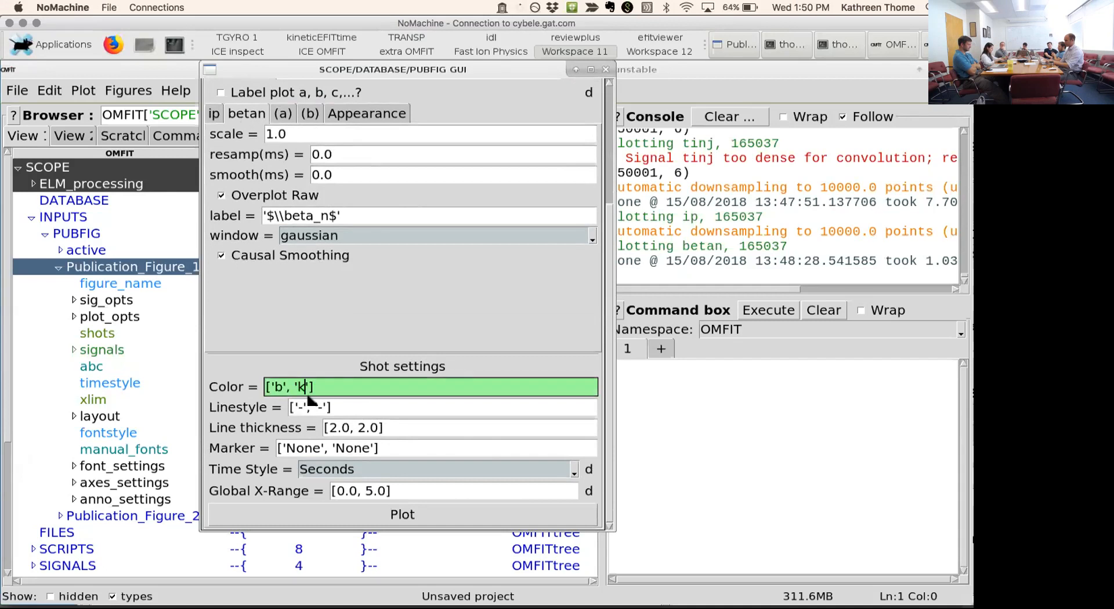
key(Return)
click(319, 408)
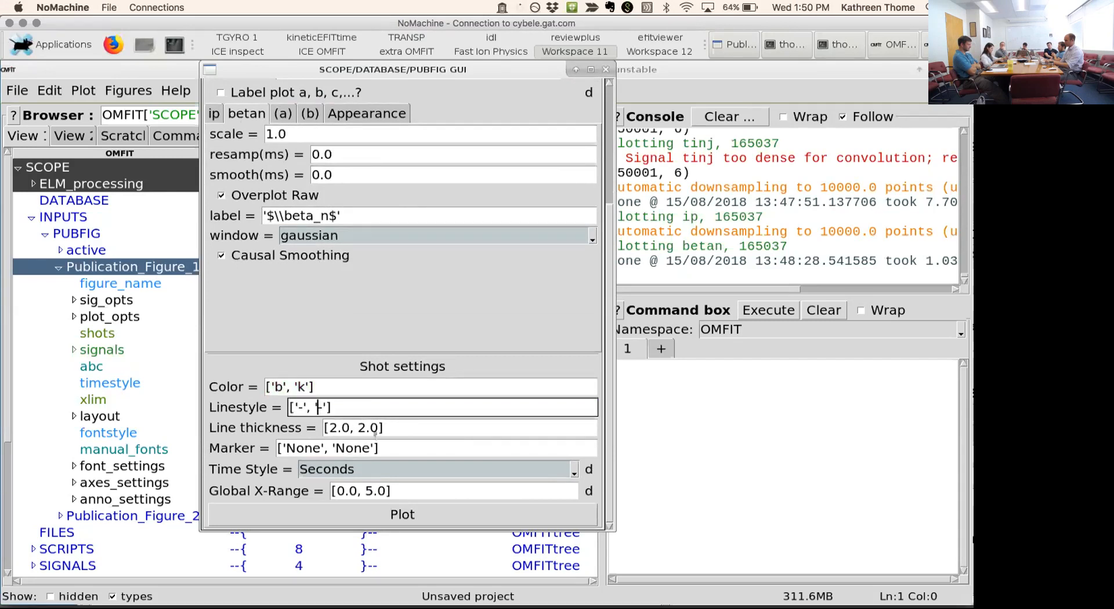
text(-)
key(Return)
- Plot Publication Figure 3, separate the overlapping 165037 and 165042 shot labels above the beta_n plot, and close the figure
click(406, 514)
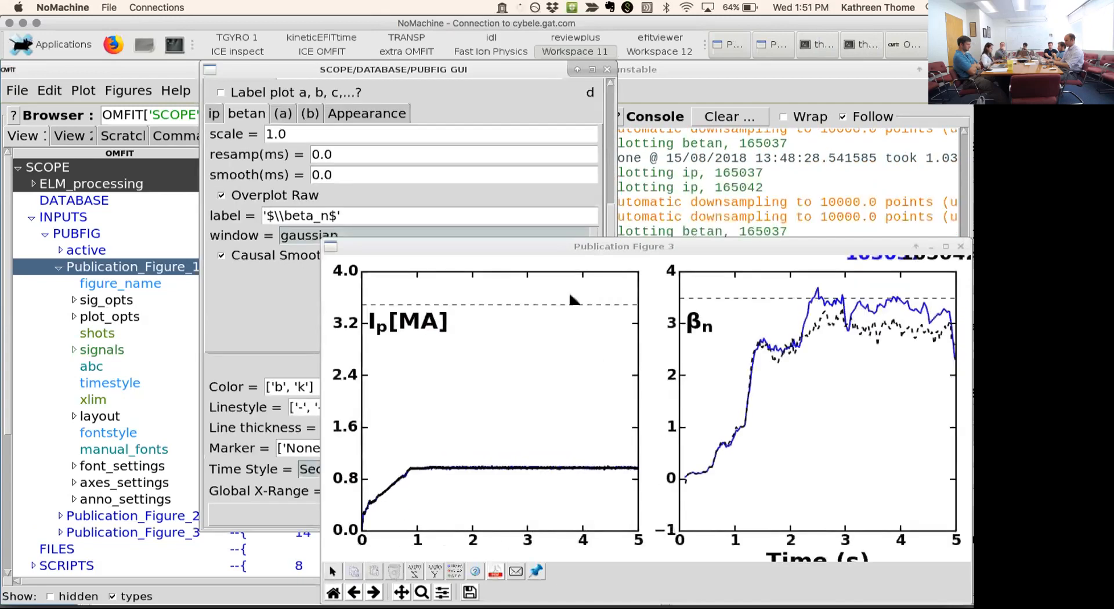
drag(627, 246, 388, 169)
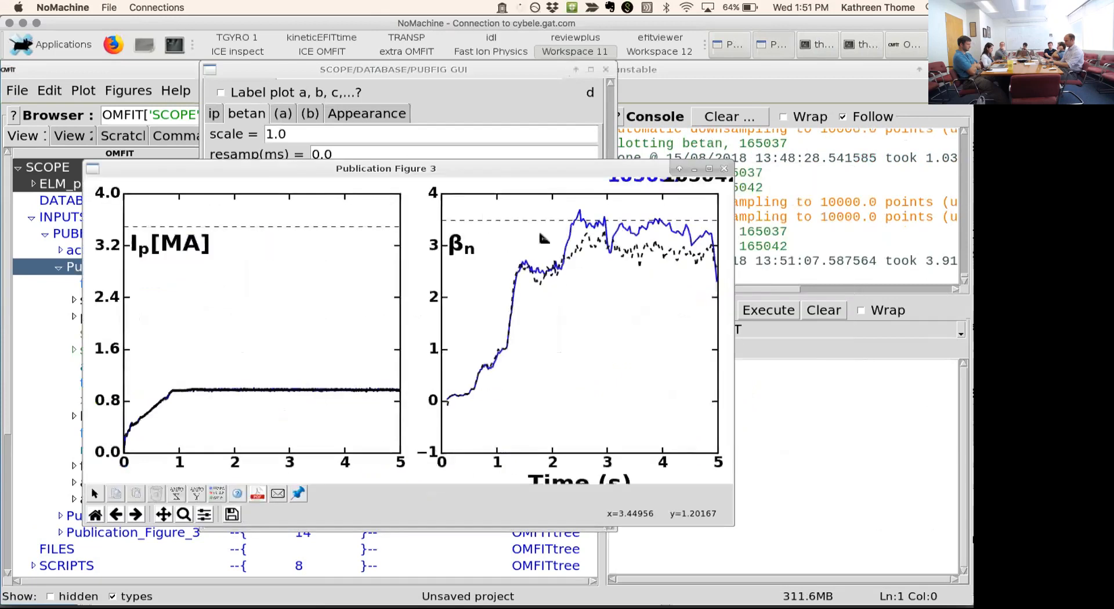
drag(633, 175, 523, 198)
drag(627, 187, 607, 202)
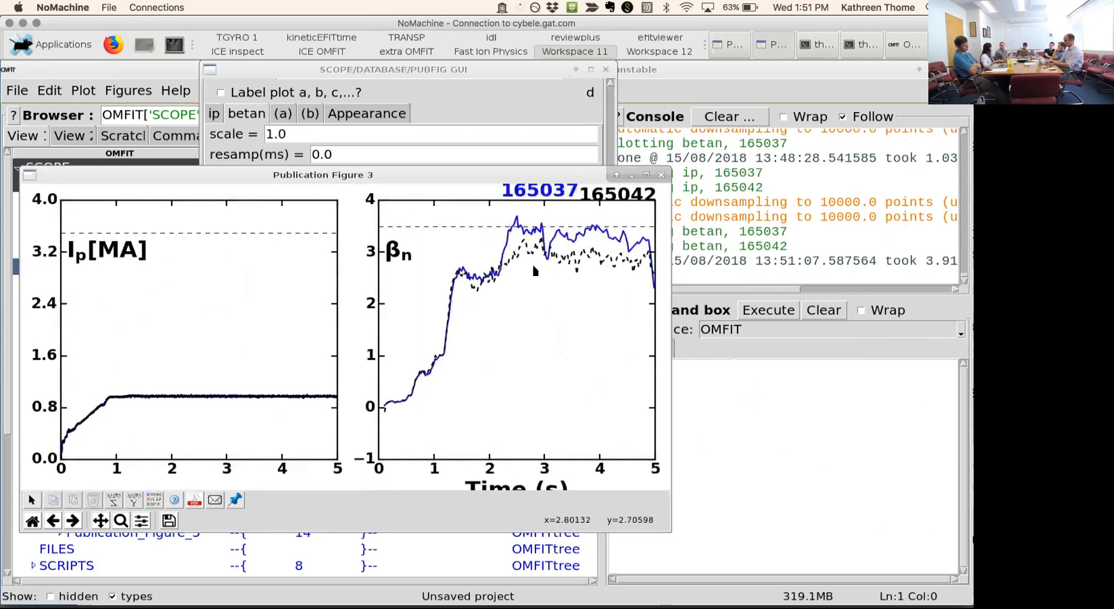
click(661, 174)
- Replot Publication Figure 3 and open its email form, closing both the form and the figure without sending
scroll(593, 168, up, 5)
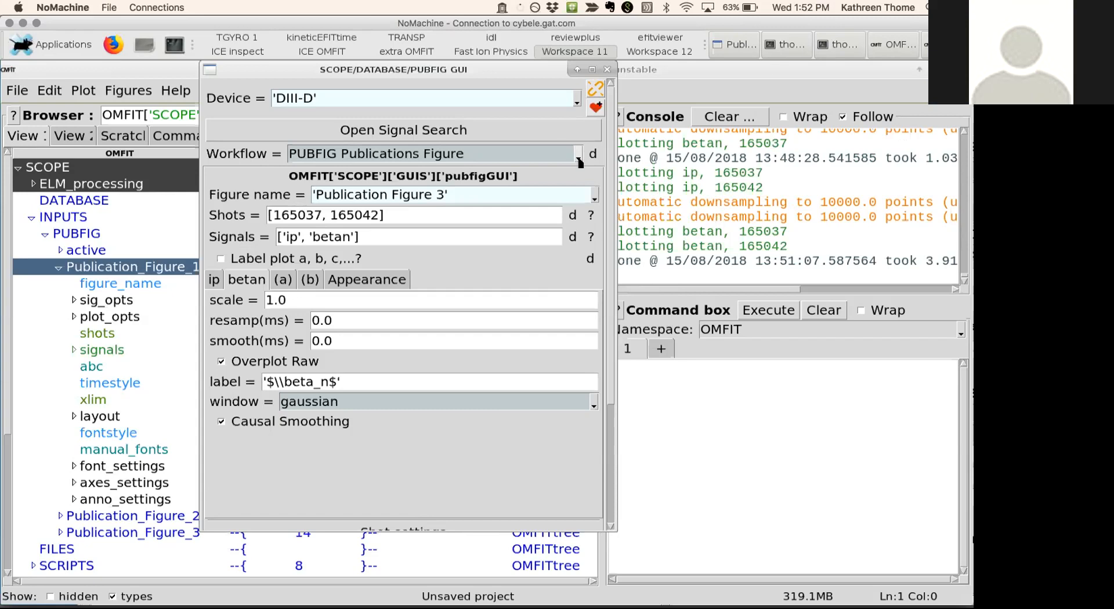
scroll(565, 429, down, 5)
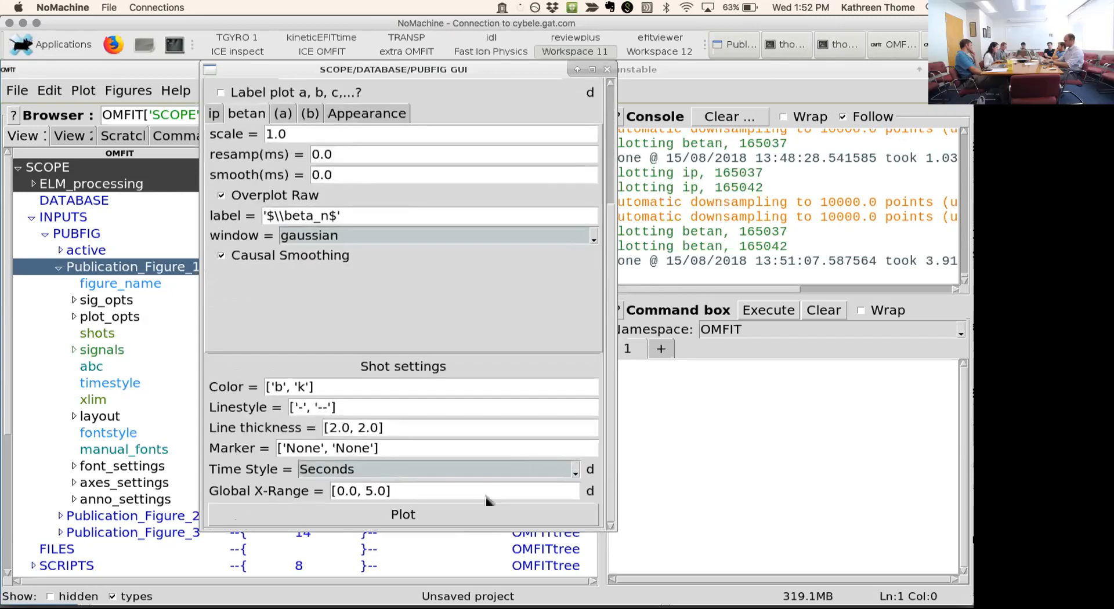
click(485, 512)
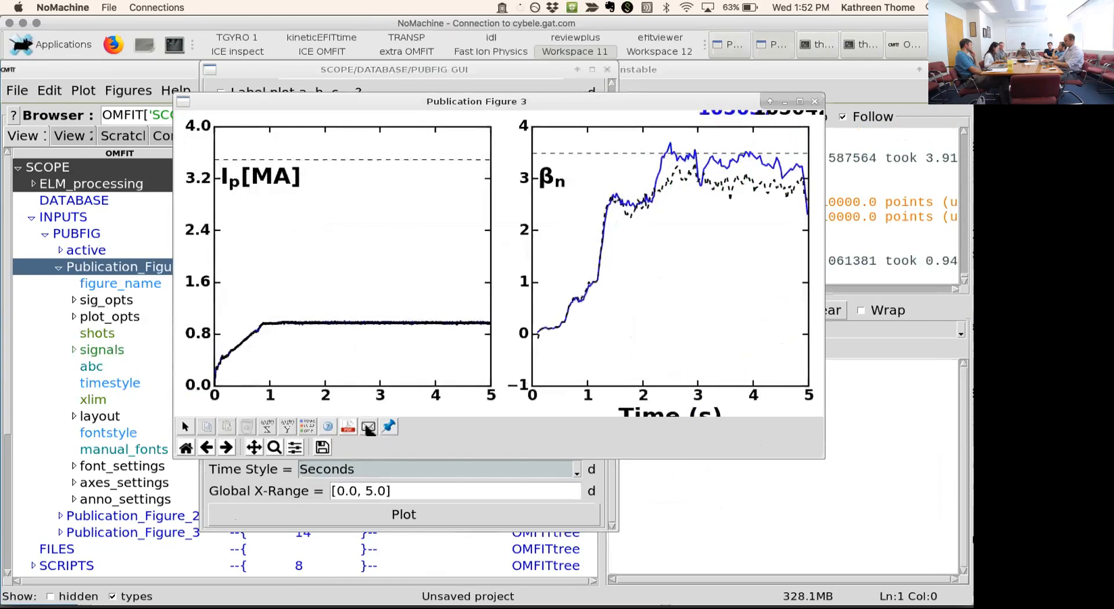
click(369, 427)
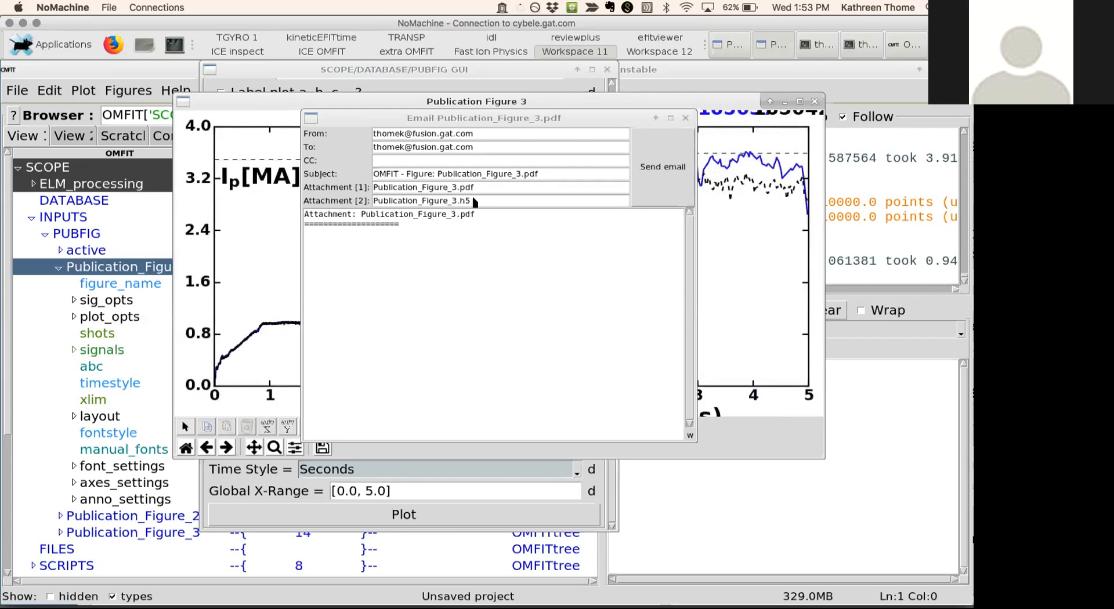
click(688, 119)
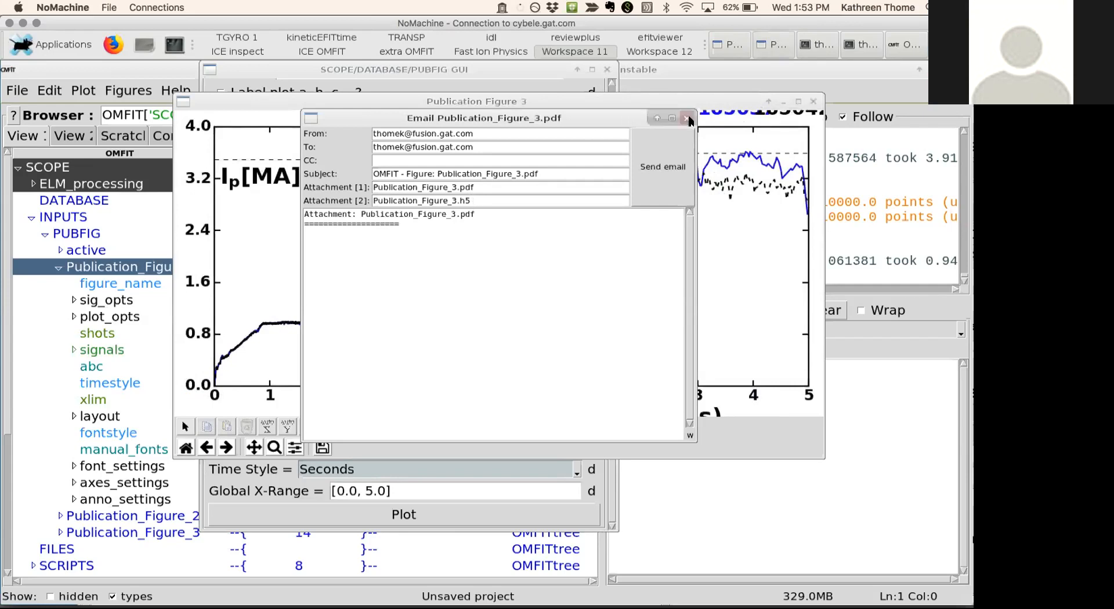
click(688, 119)
click(815, 102)
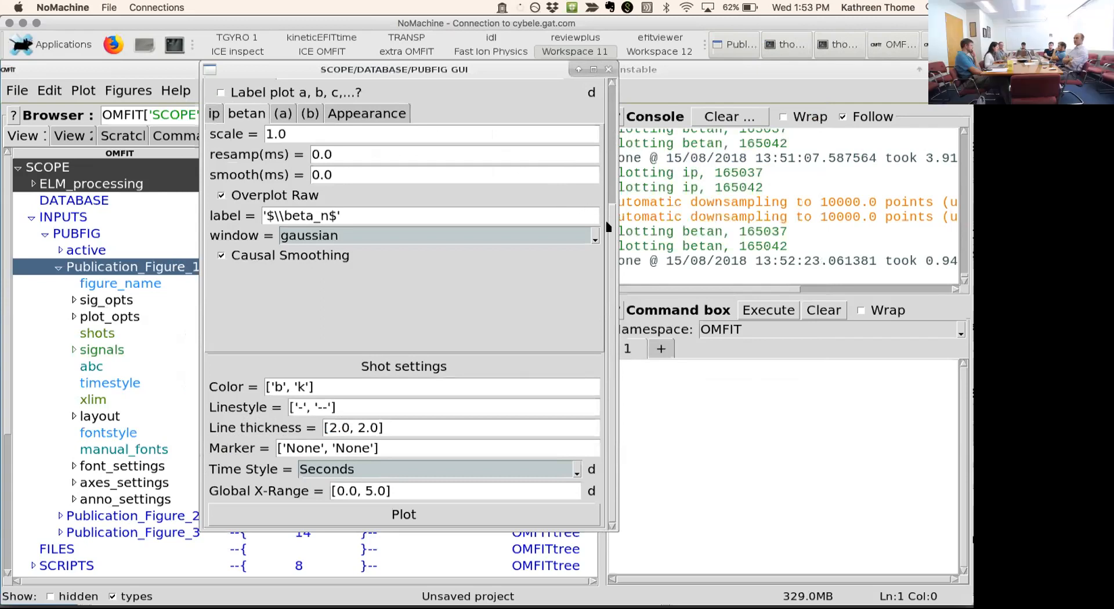
- Switch the workflow to SCOPE Signal Viewer and enter 'ip' as the first subplot's signal
scroll(580, 106, up, 3)
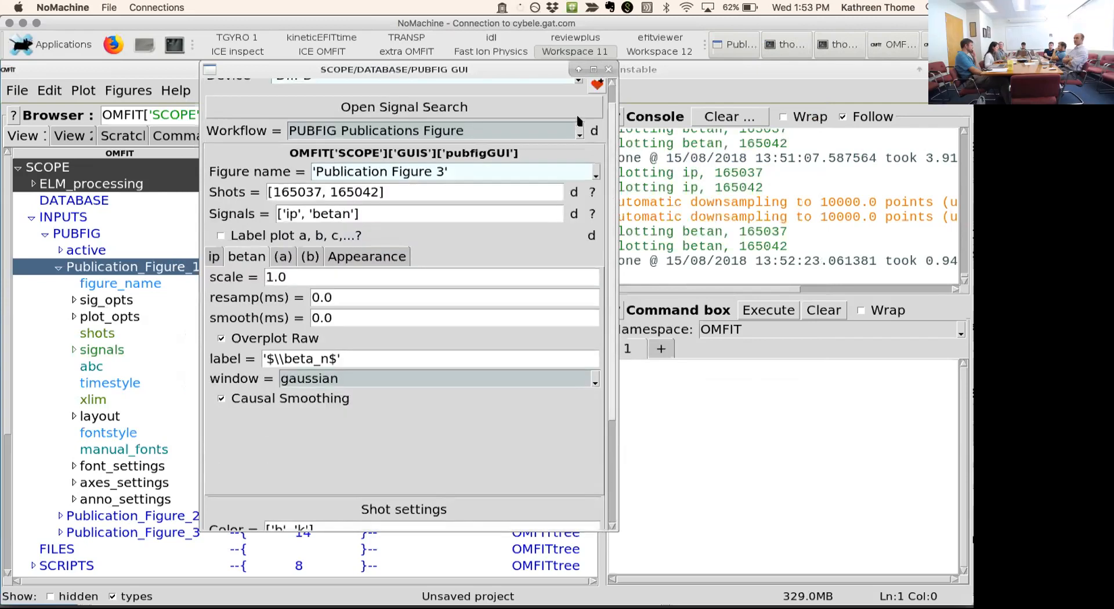
click(560, 133)
click(529, 149)
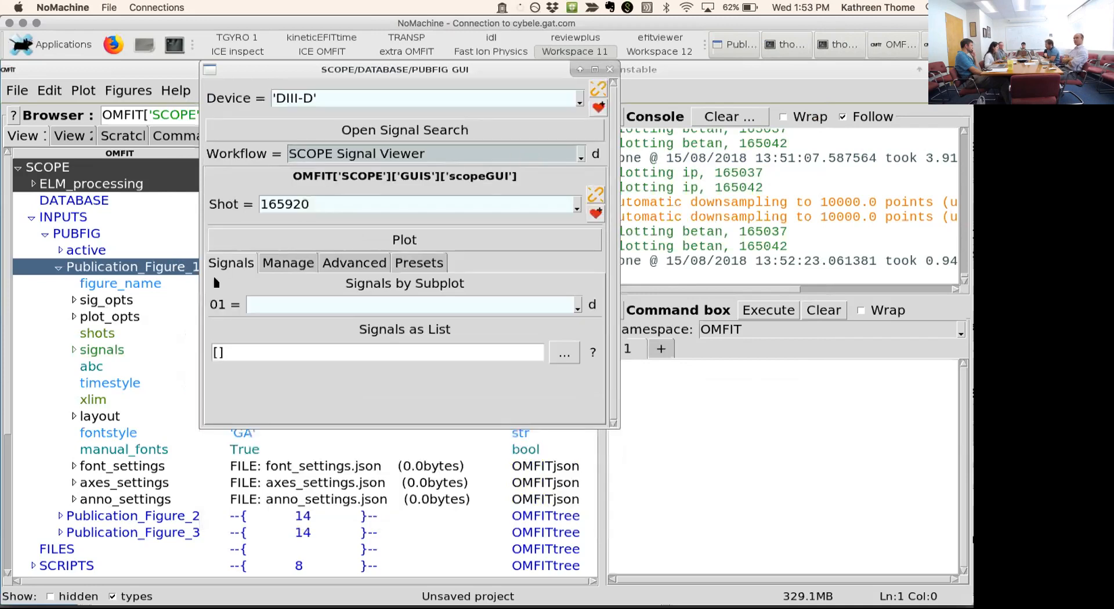
click(305, 309)
text('ip)
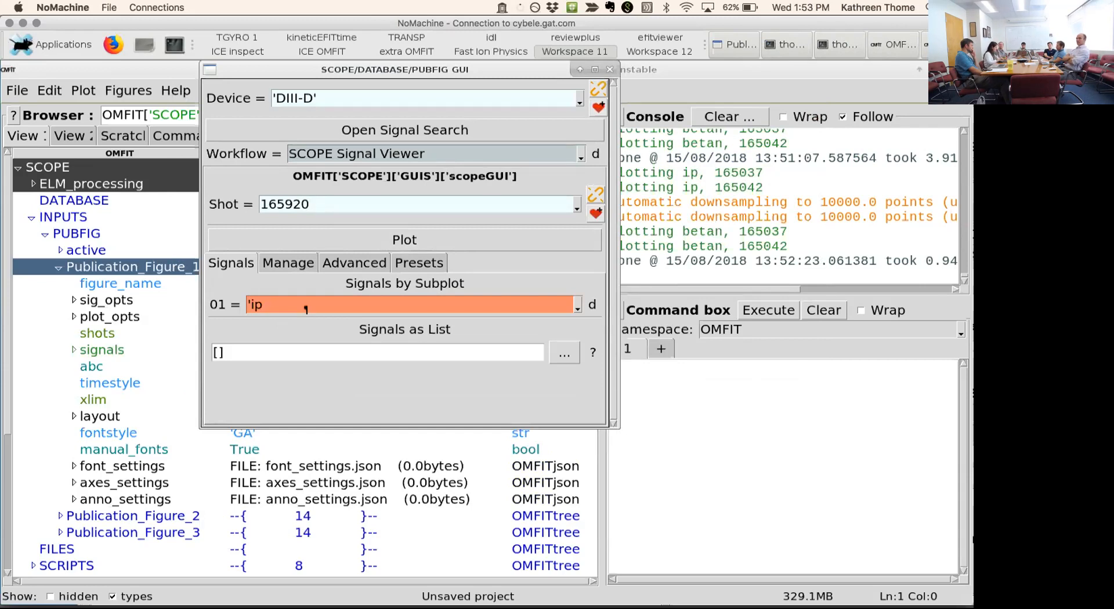
text(','bet)
key(BackSpace)
key(BackSpace)
key(BackSpace)
key(BackSpace)
key(BackSpace)
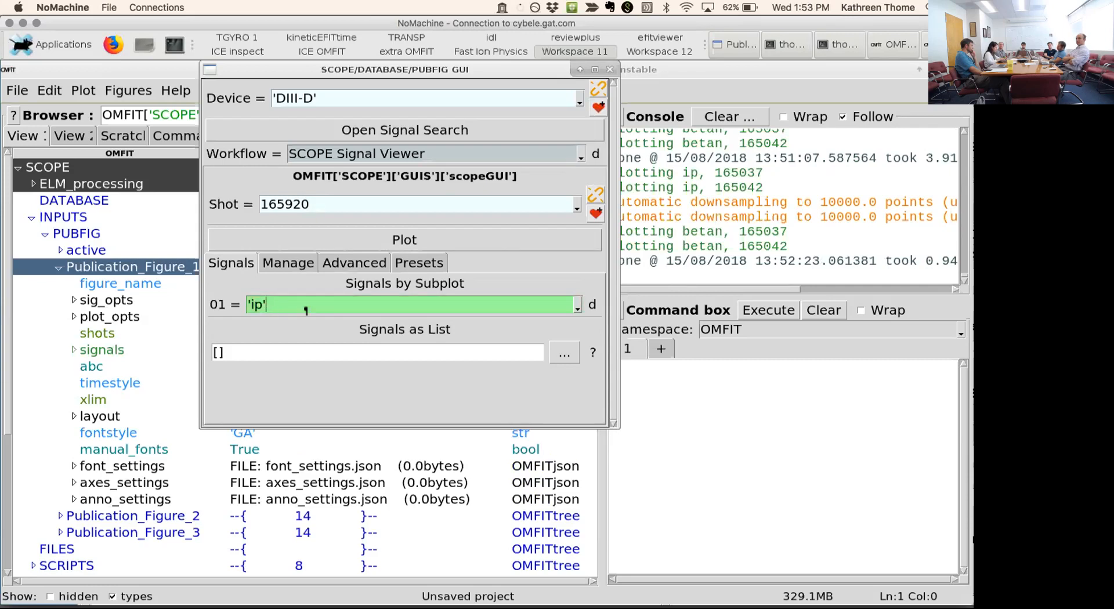
key(Return)
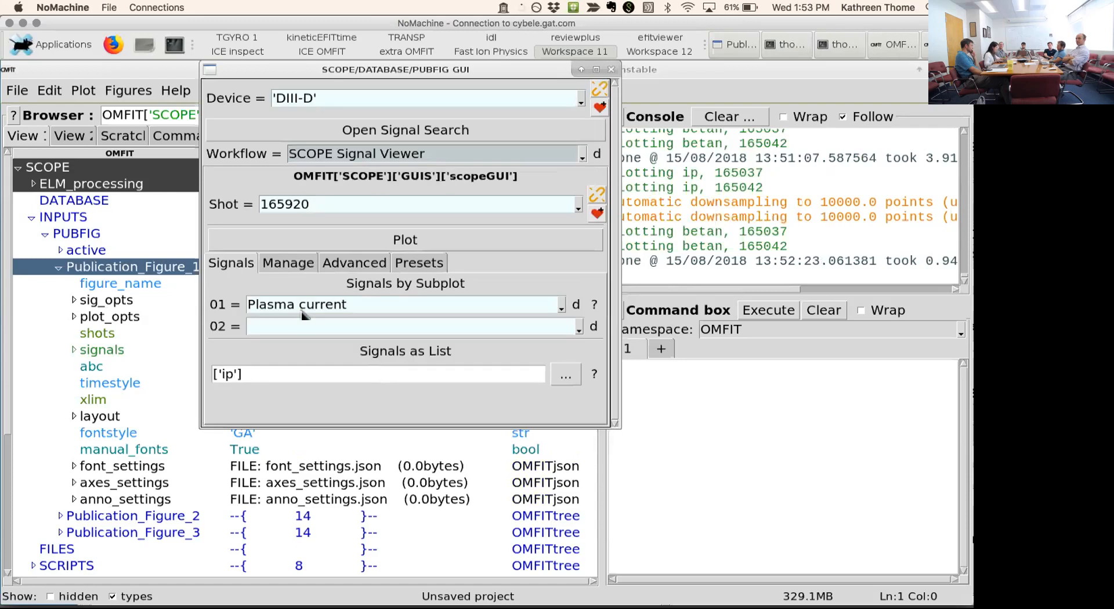
- Add 'betan' as the second subplot's signal and Toroidal field as the third
click(300, 326)
text('betana')
key(BackSpace)
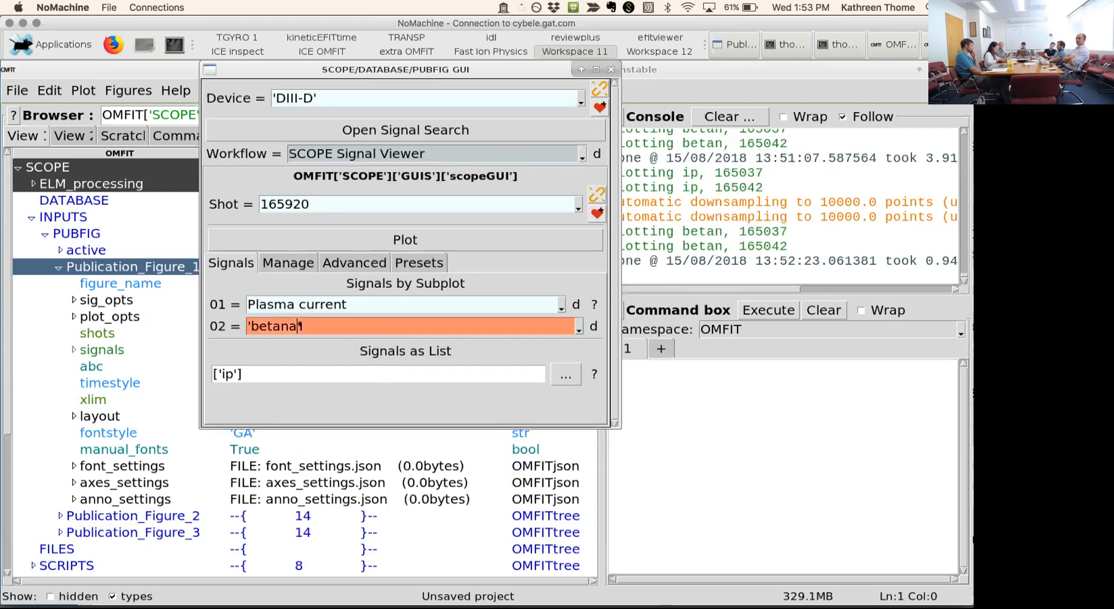
key(Return)
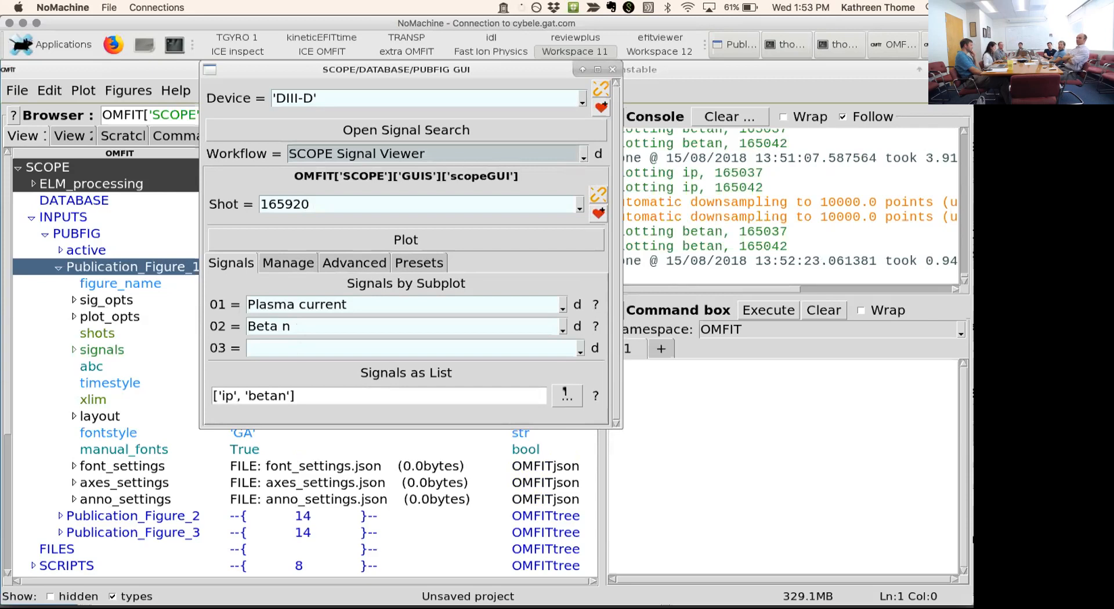
click(581, 348)
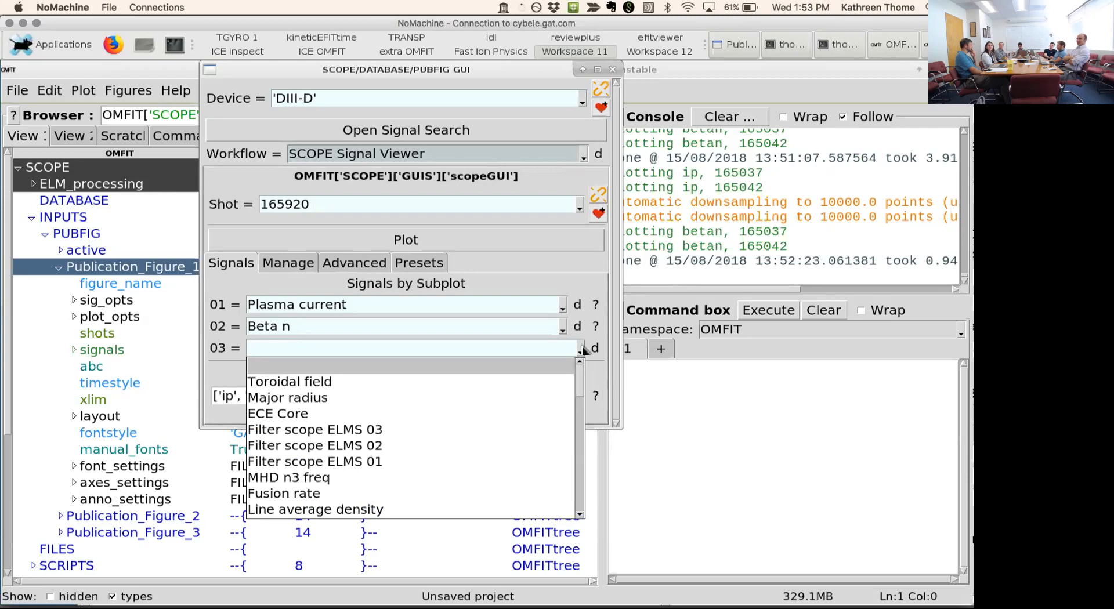
click(467, 381)
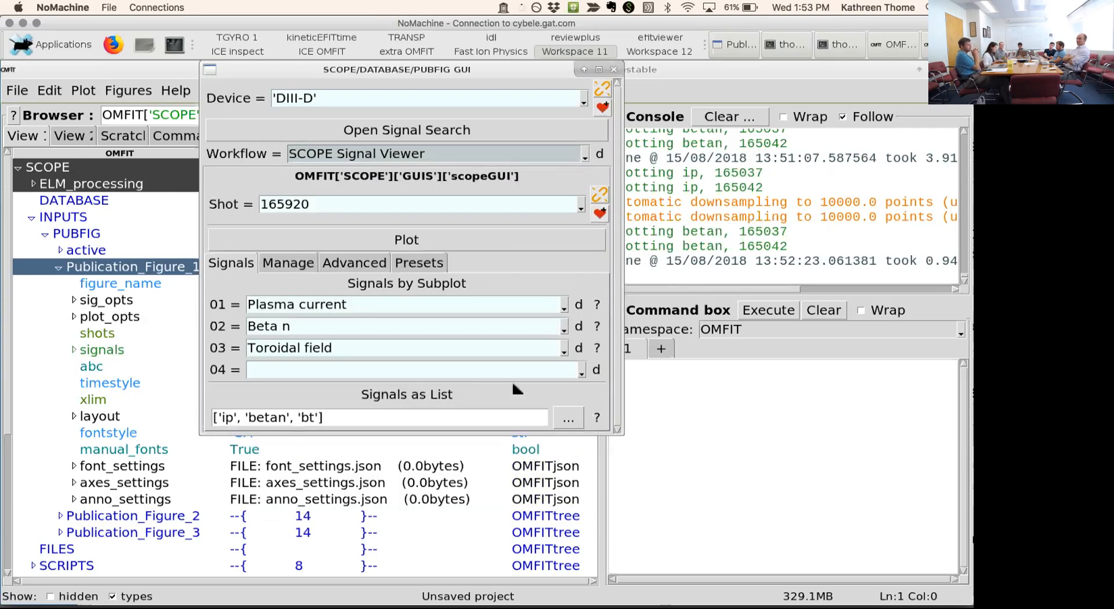
- Plot the three signals for shot 165920 and close the figure after viewing it
click(453, 243)
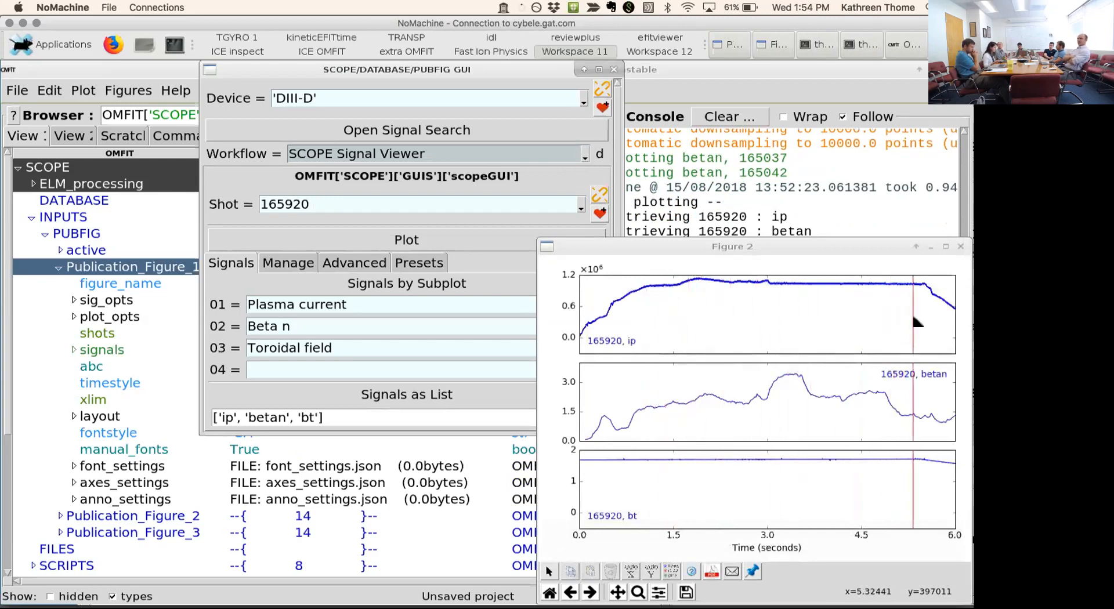
click(962, 248)
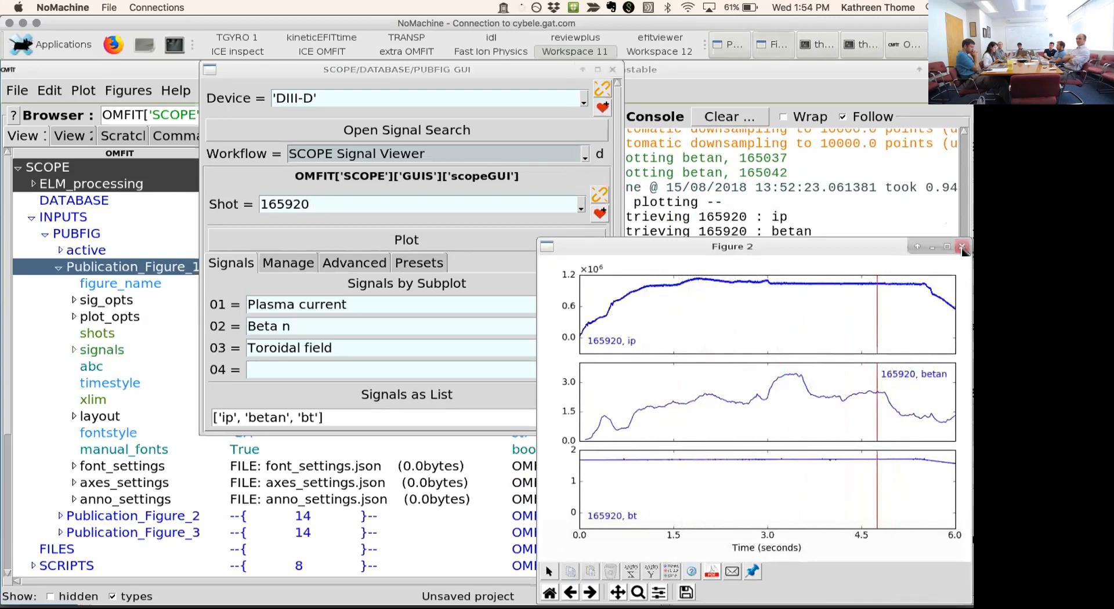
click(961, 247)
- Restore the 'overview' signal group and review the signals assigned to its subplots
click(279, 265)
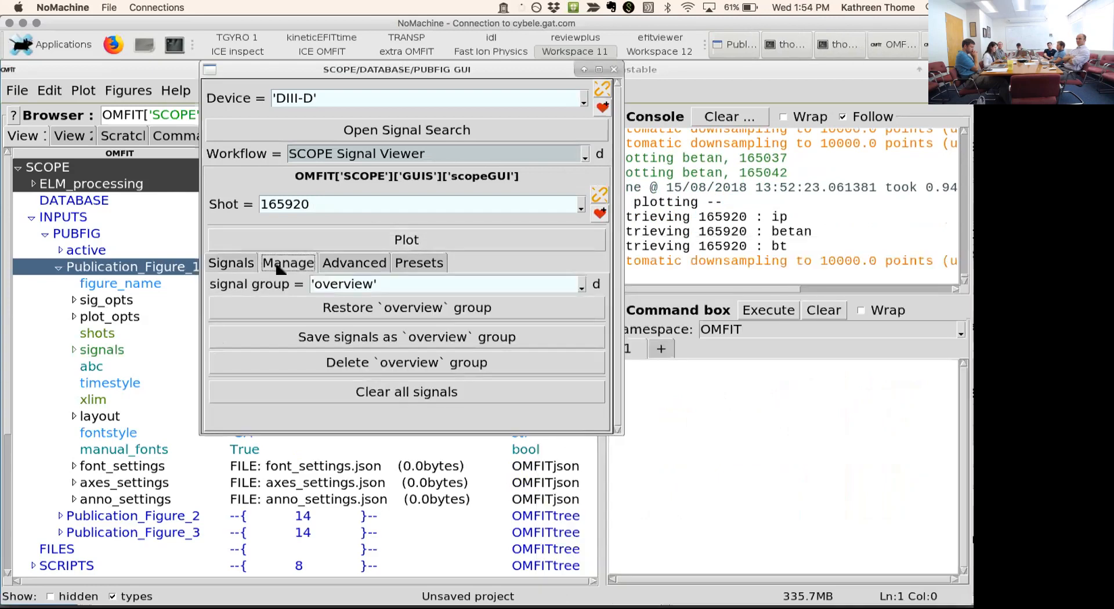
click(318, 304)
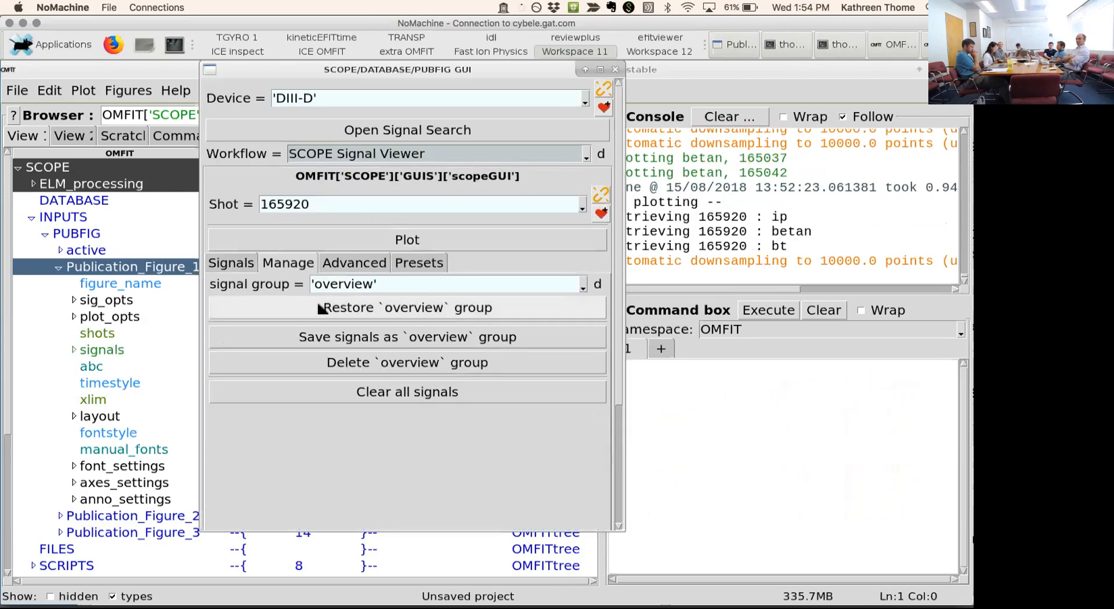
click(232, 264)
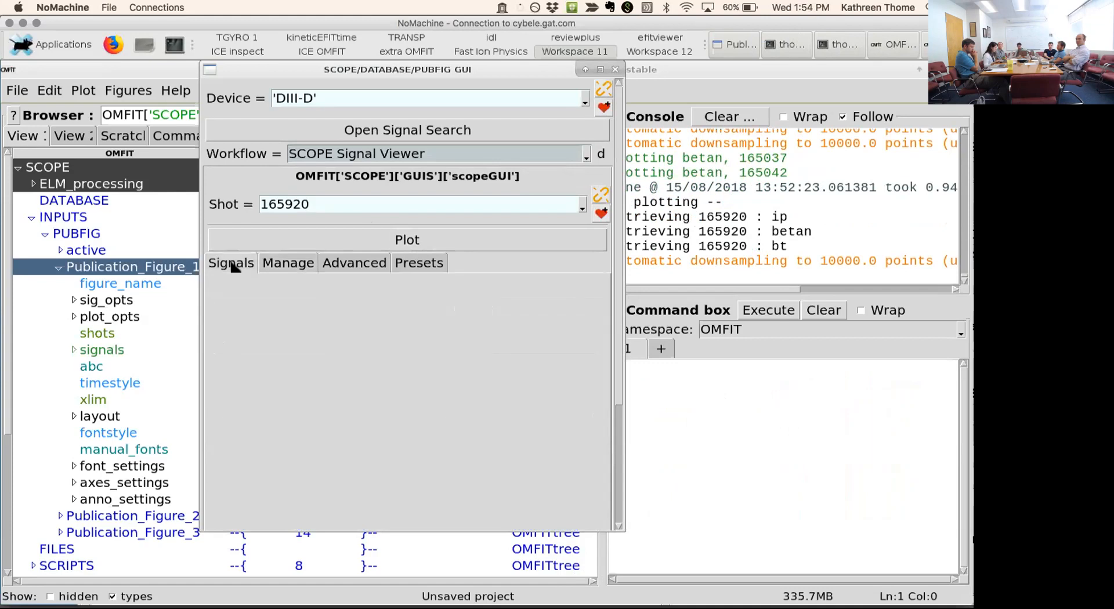
scroll(618, 400, down, 5)
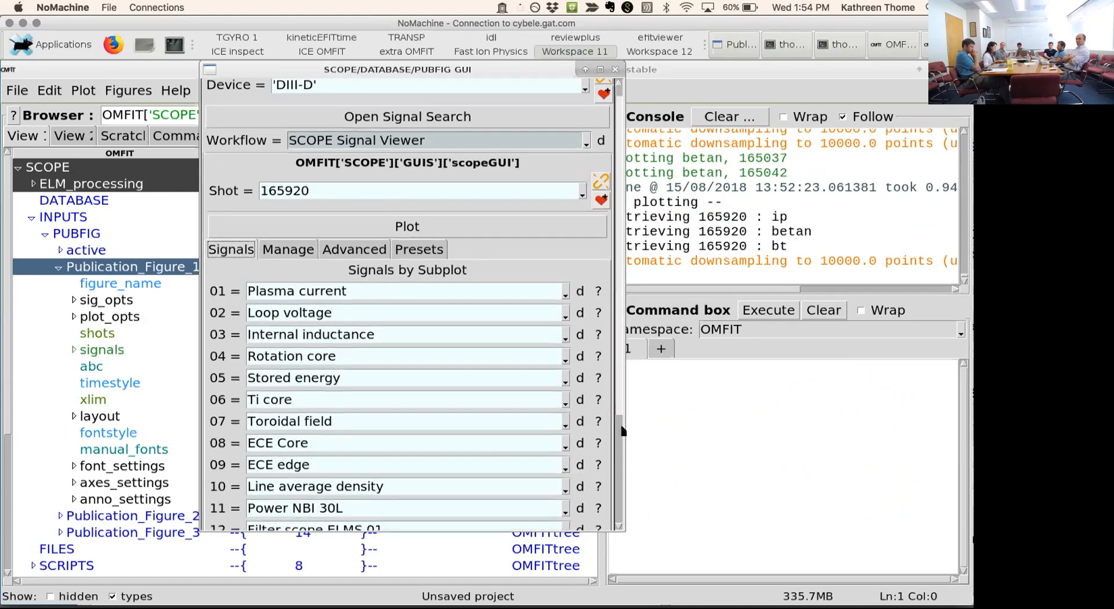
scroll(542, 493, up, 3)
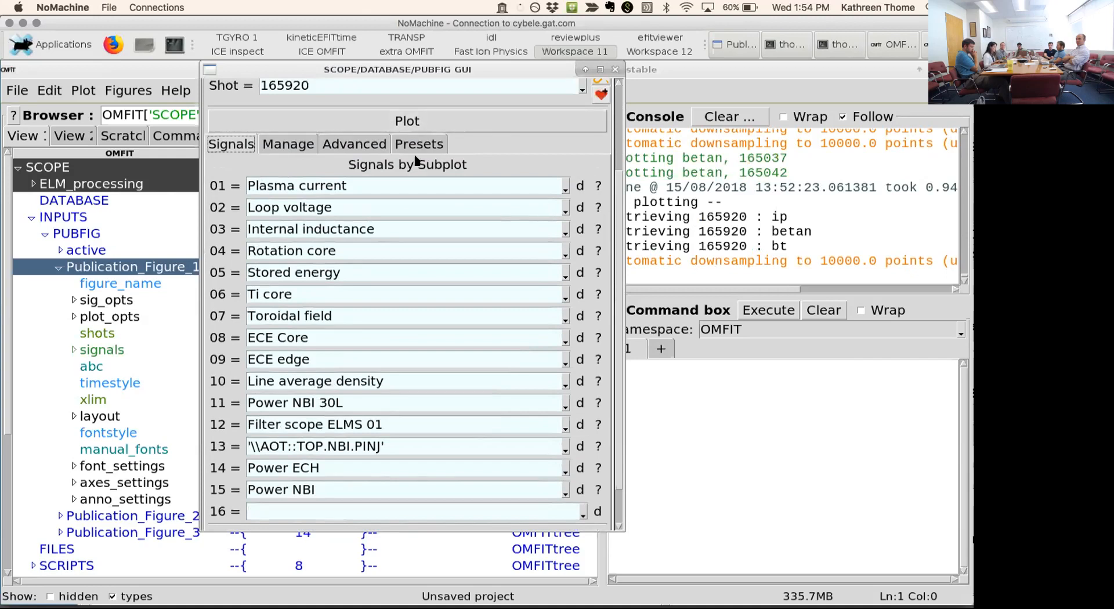
- Set the number of columns to 2 and plot the overview signals for shot 165920
click(373, 141)
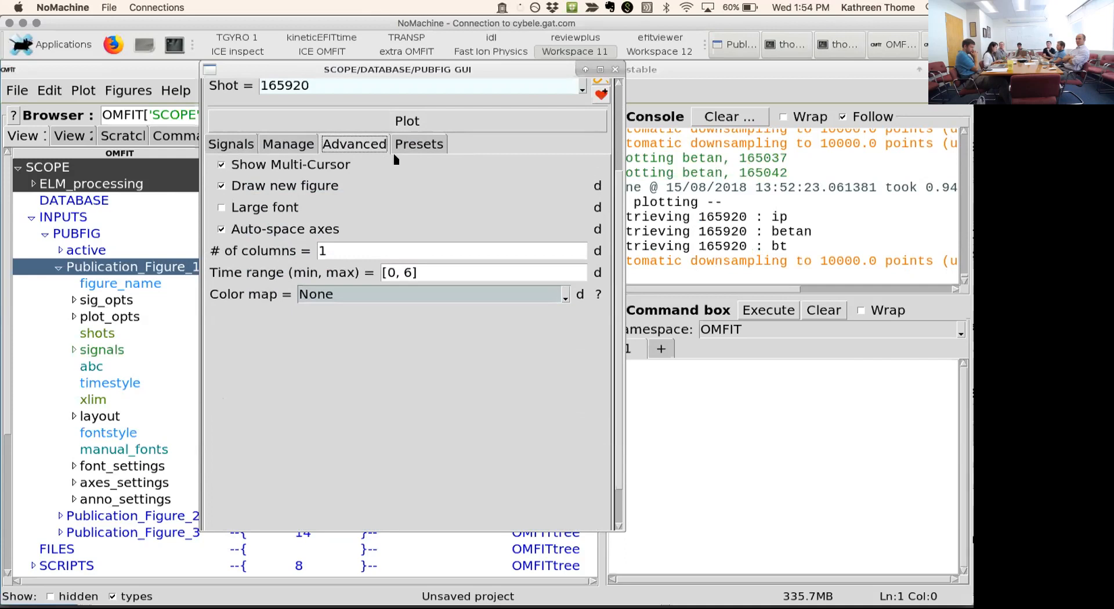
double_click(333, 251)
text(2)
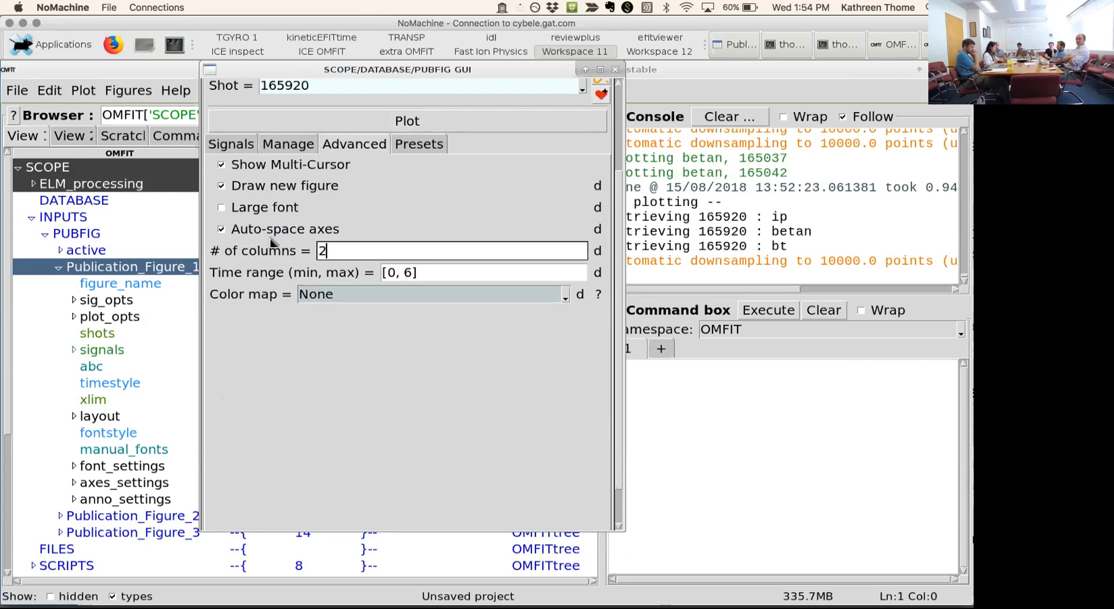
key(Return)
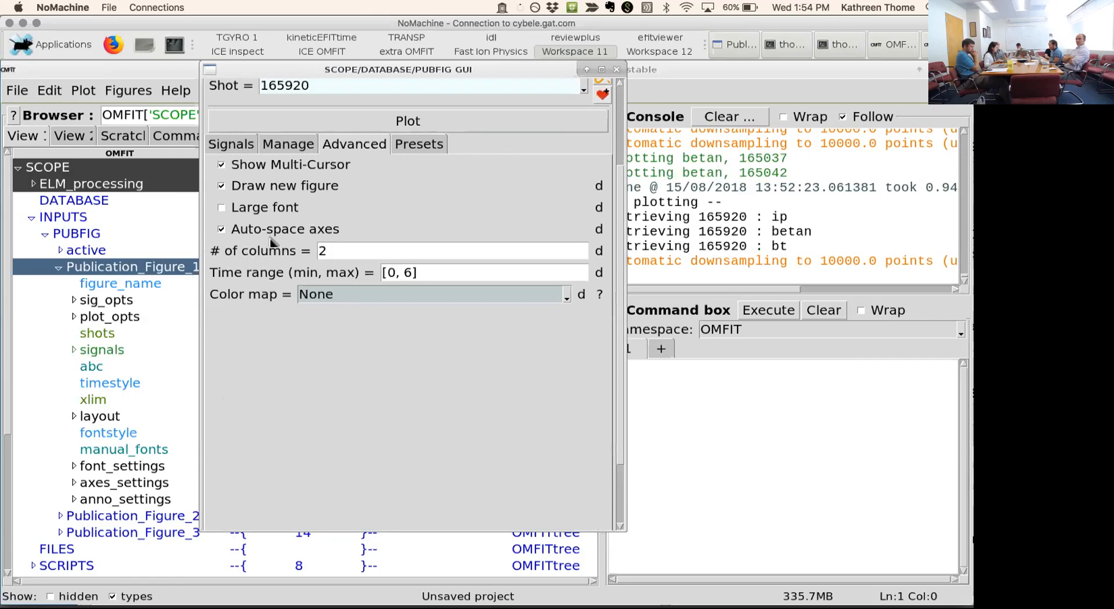
click(339, 126)
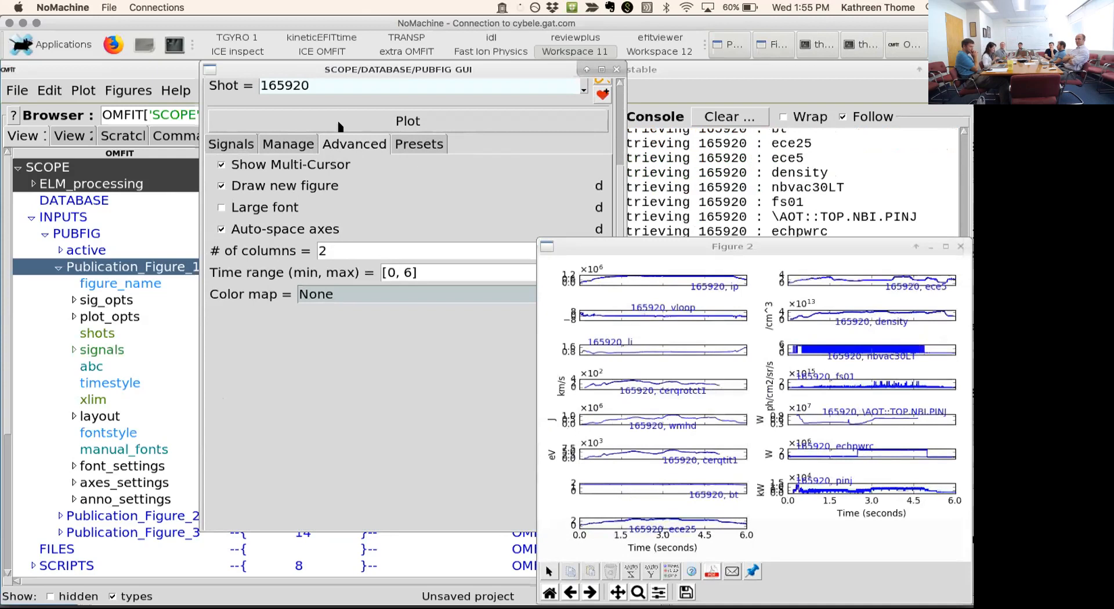
- Maximize the overview figure, place the multi-cursor across its subplots, and enlarge the ip subplot to fill the figure
click(946, 246)
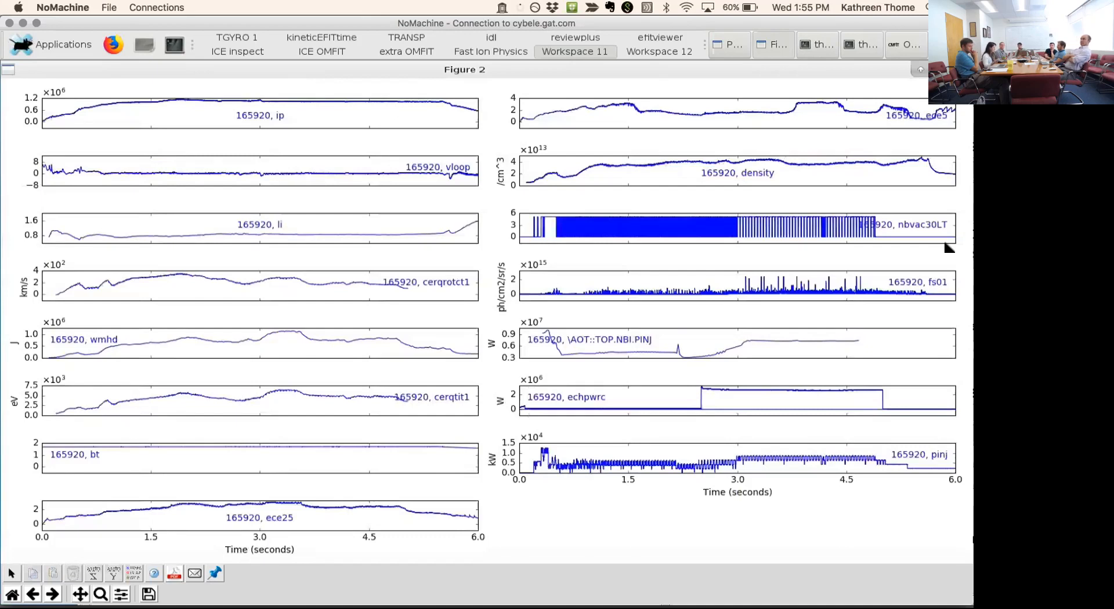
click(745, 272)
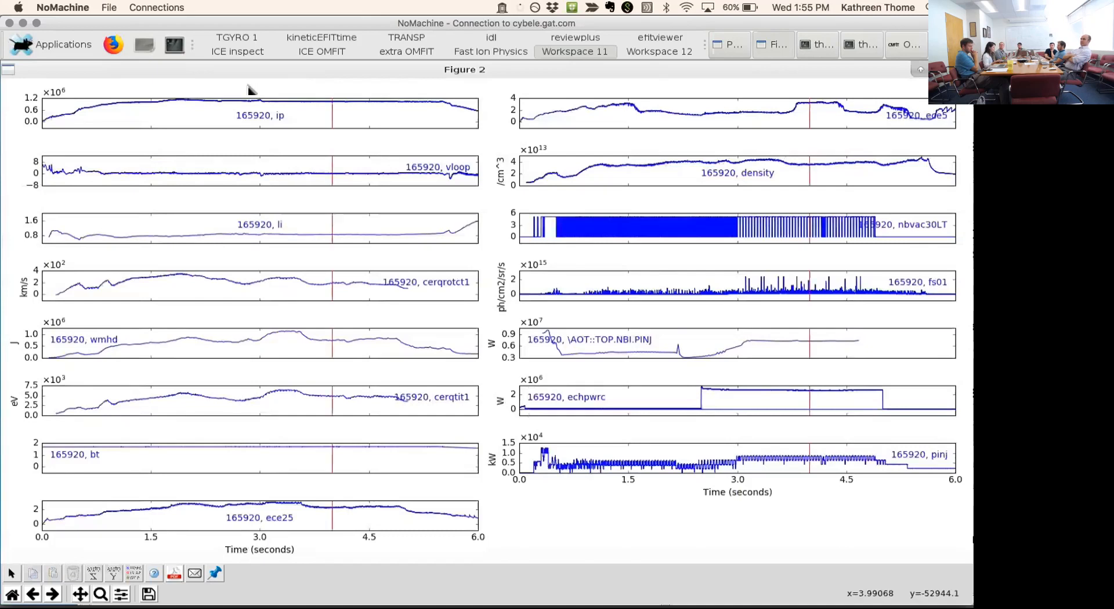
double_click(302, 119)
click(322, 130)
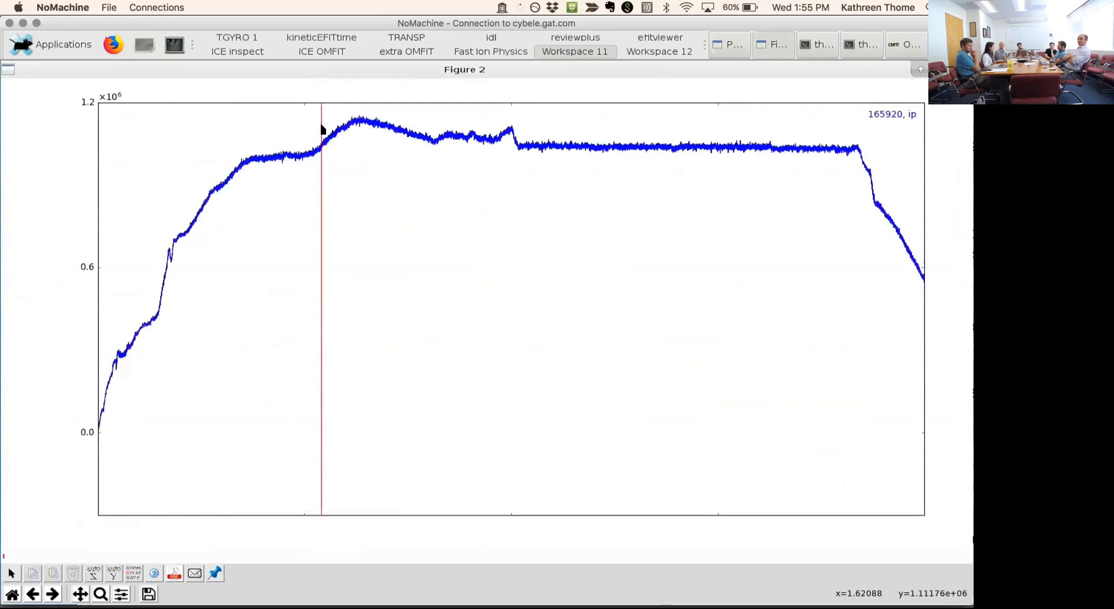
- Place the cursor along the enlarged ip trace, return to the full overview grid, and close the restored figure window
click(385, 164)
click(406, 193)
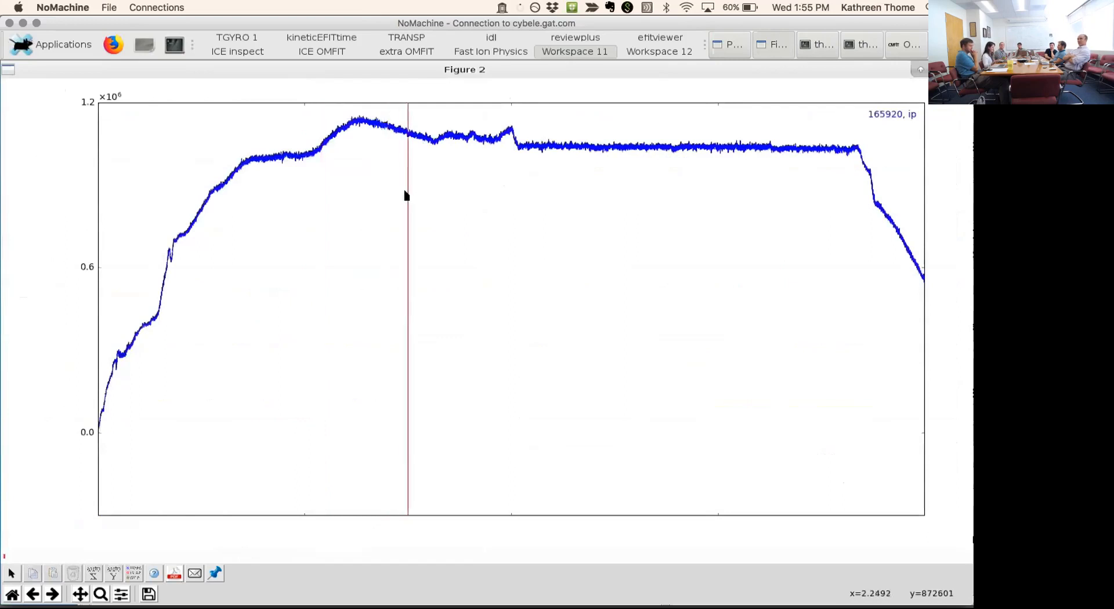
double_click(621, 332)
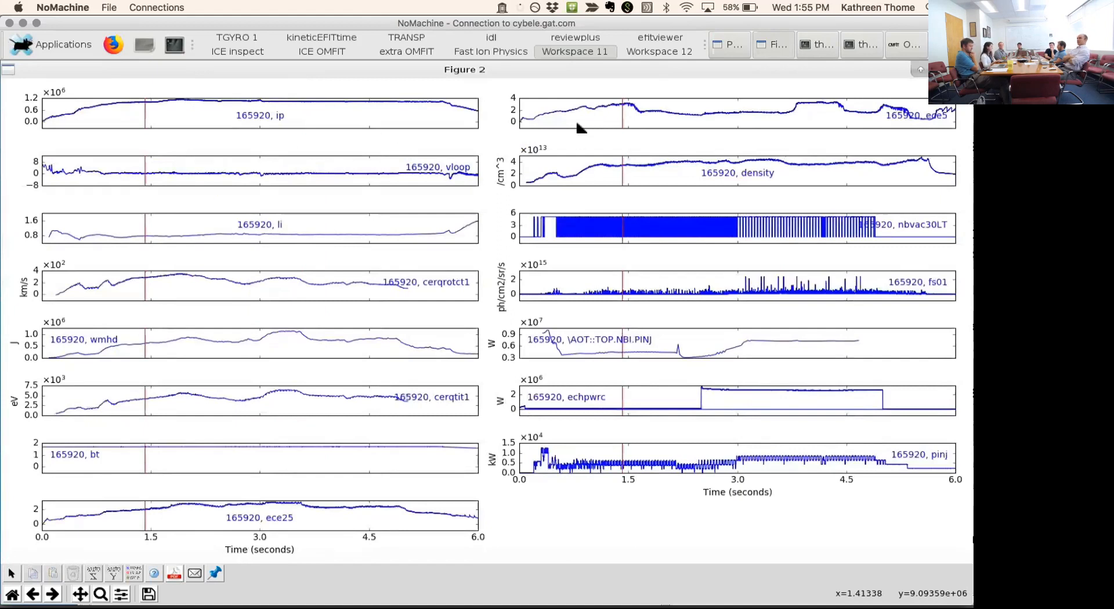
double_click(593, 69)
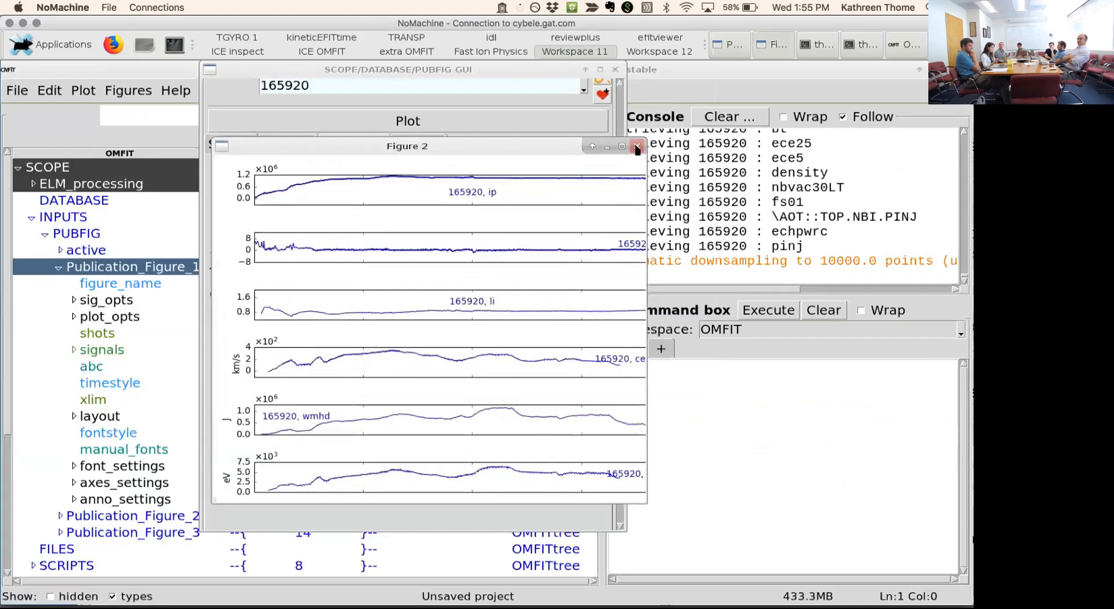
click(636, 148)
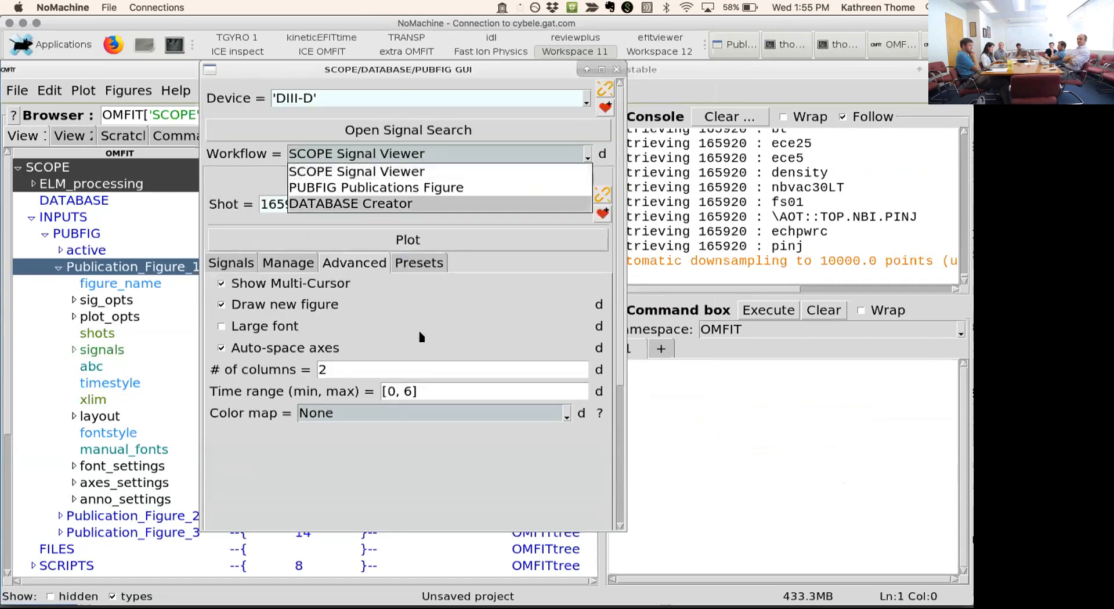
- Plot the preset profiles for shot 165920, view the ETEMPFIT and TROTFIT fits, and close the ZIPFIT figure
click(423, 264)
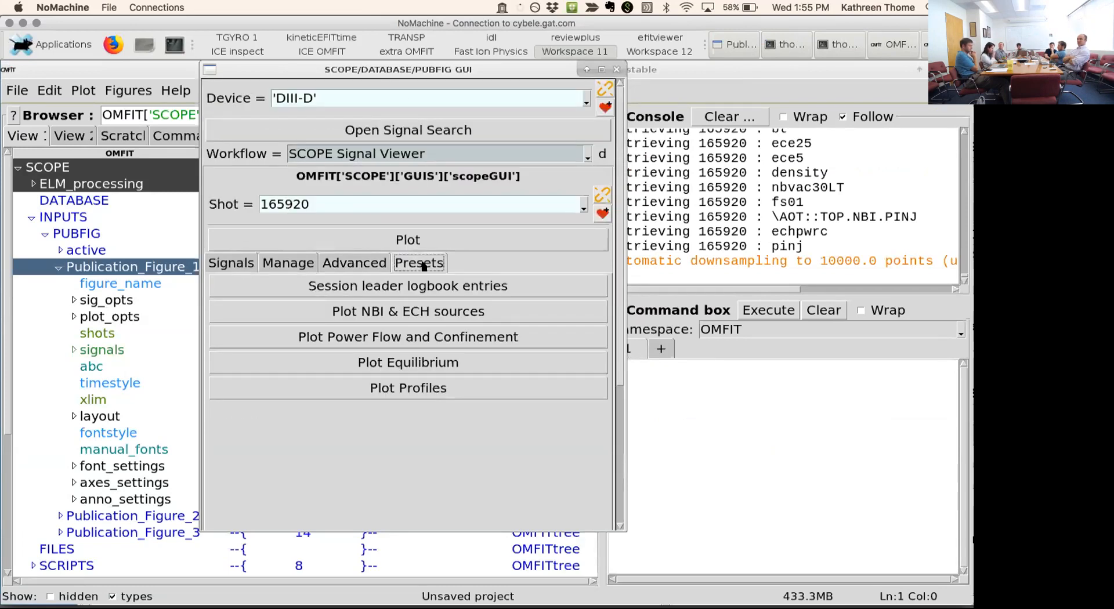
click(403, 388)
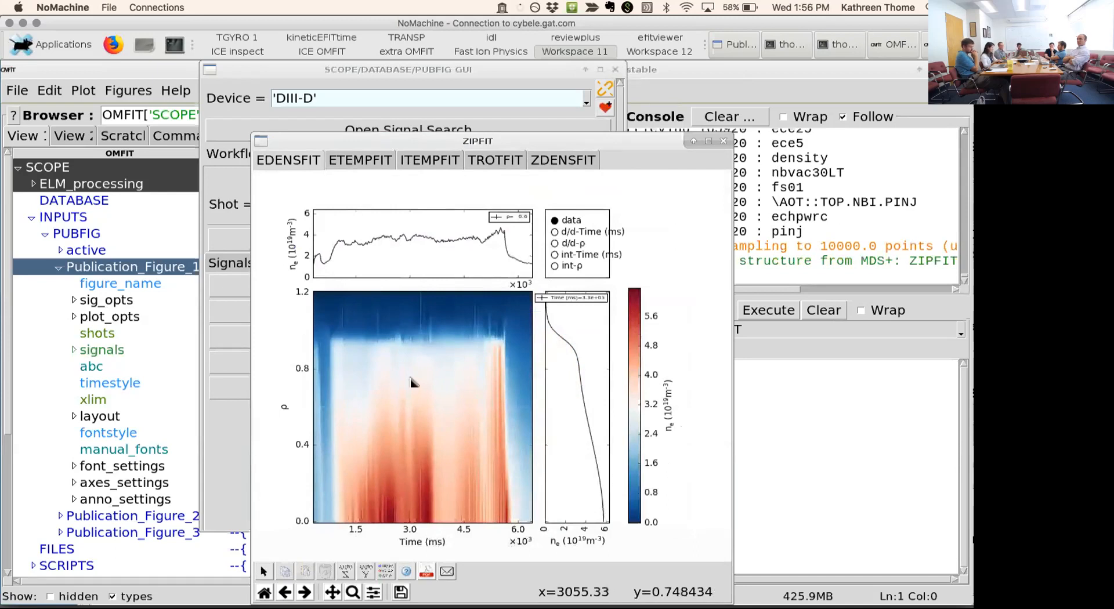
click(376, 160)
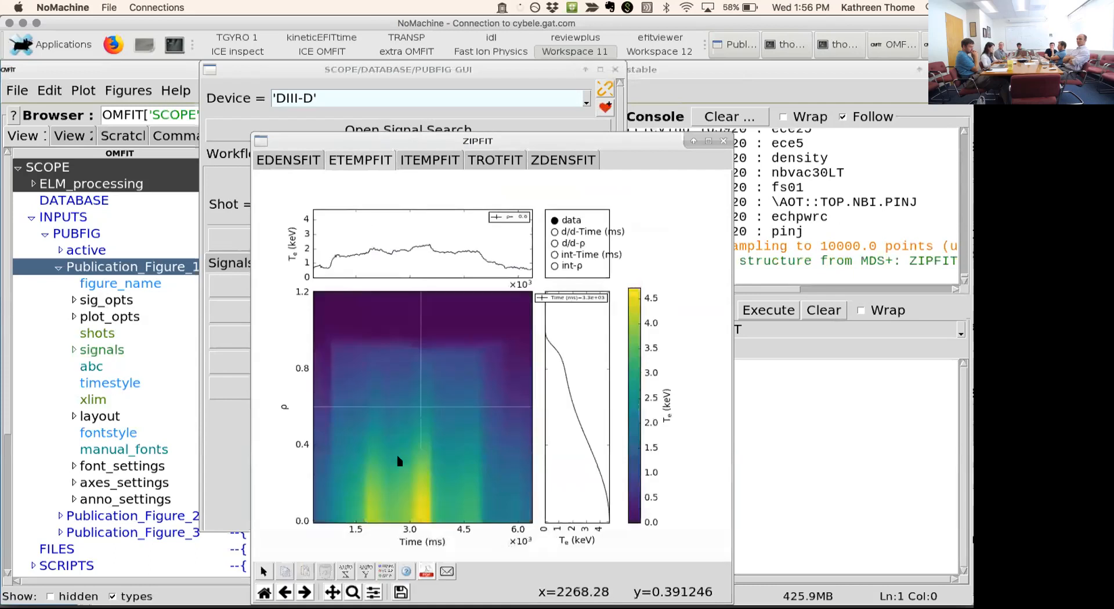
click(499, 161)
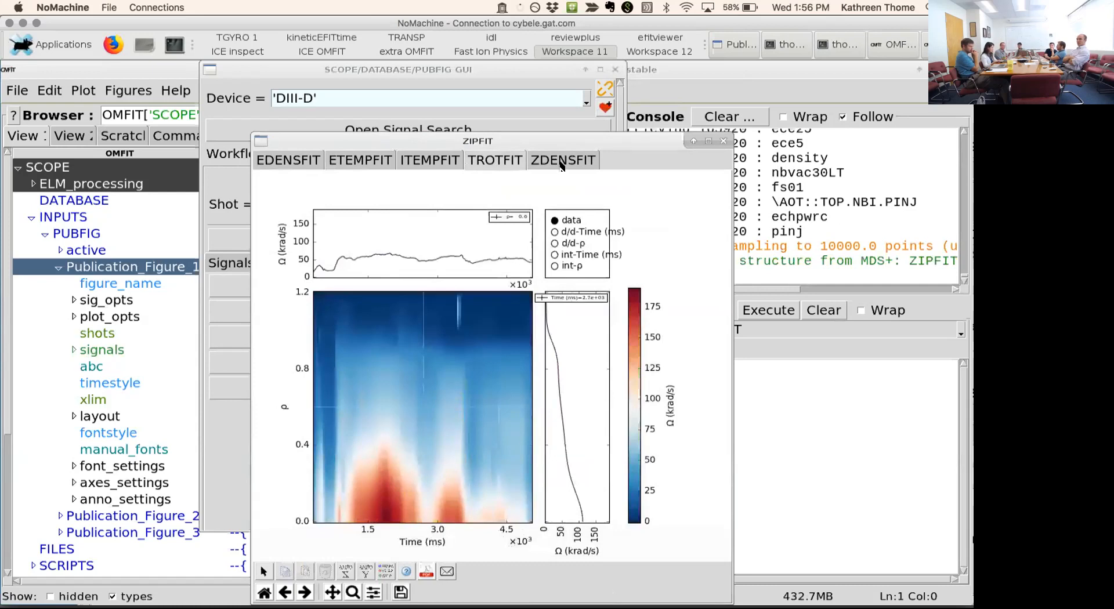
click(722, 142)
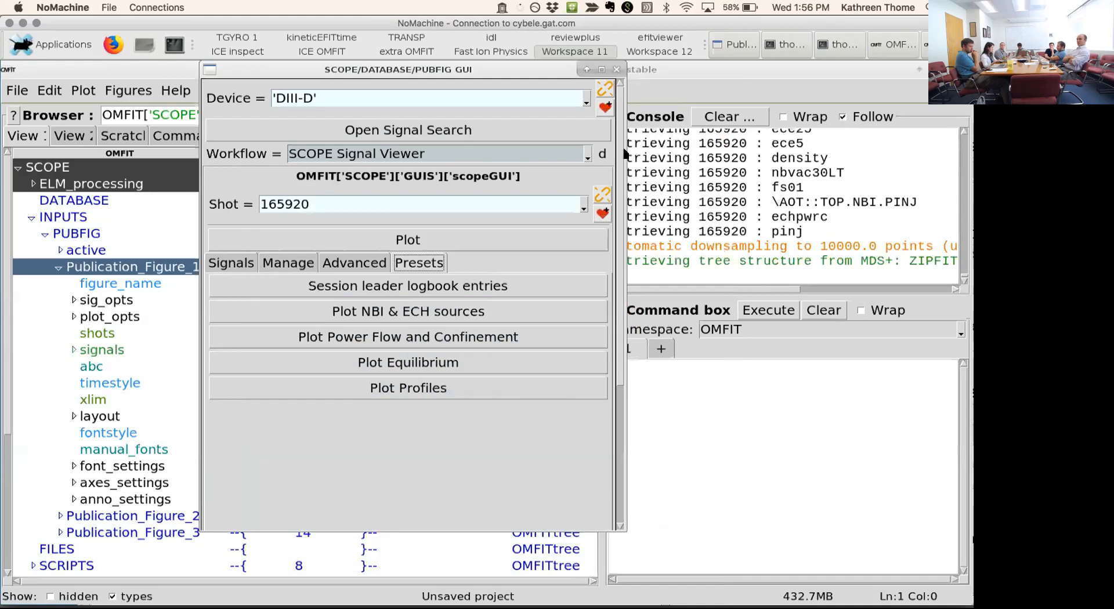
- Retrieve the session leader logbook entries for shot 165920 and move the SCOPE GUI window away from the console
click(481, 287)
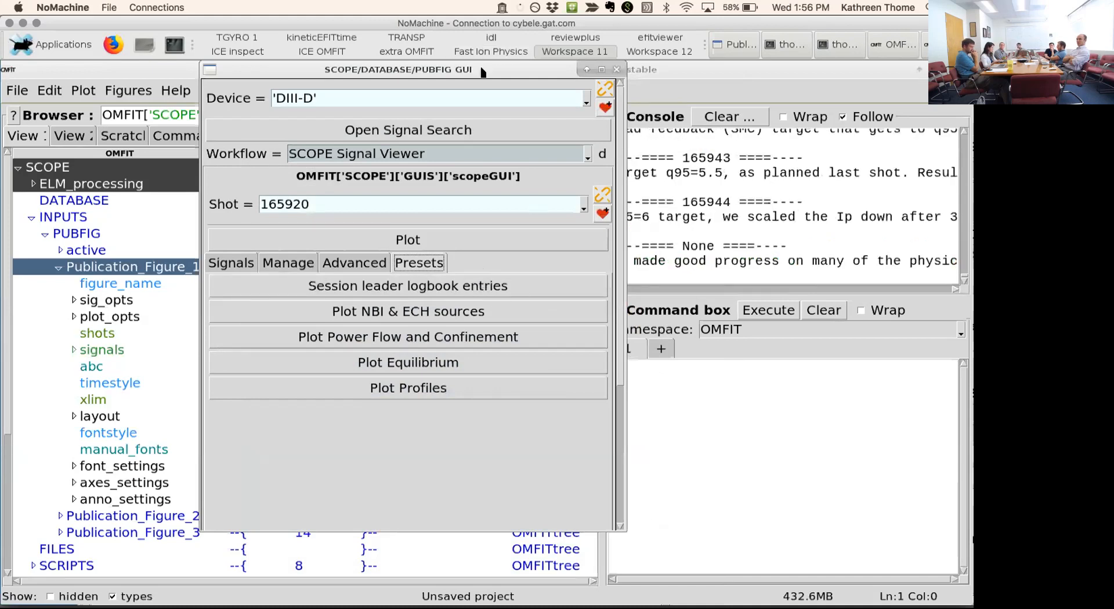
drag(482, 74, 298, 87)
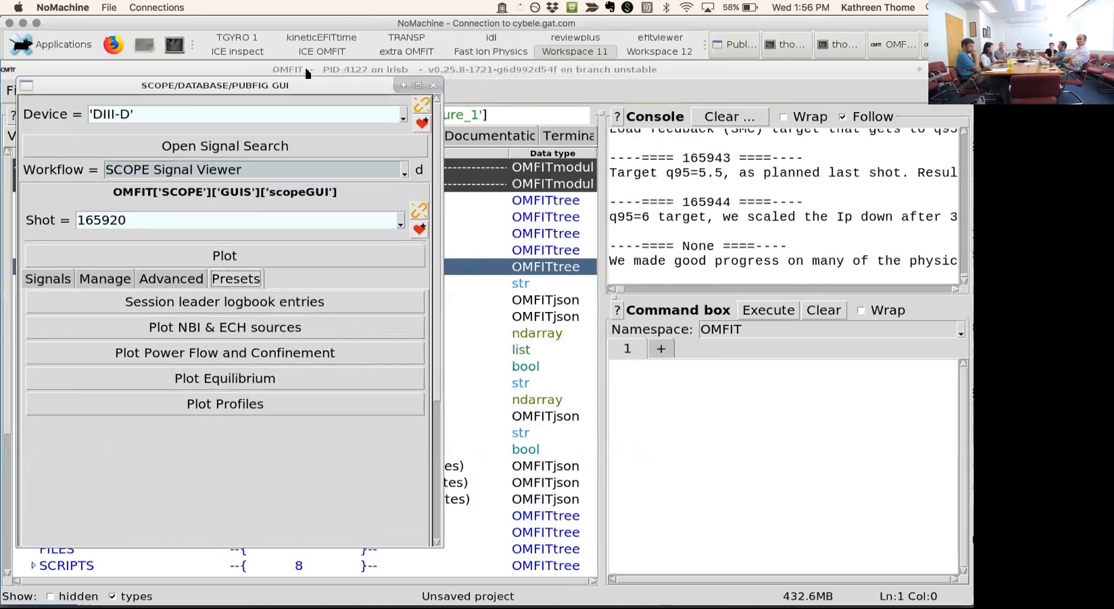
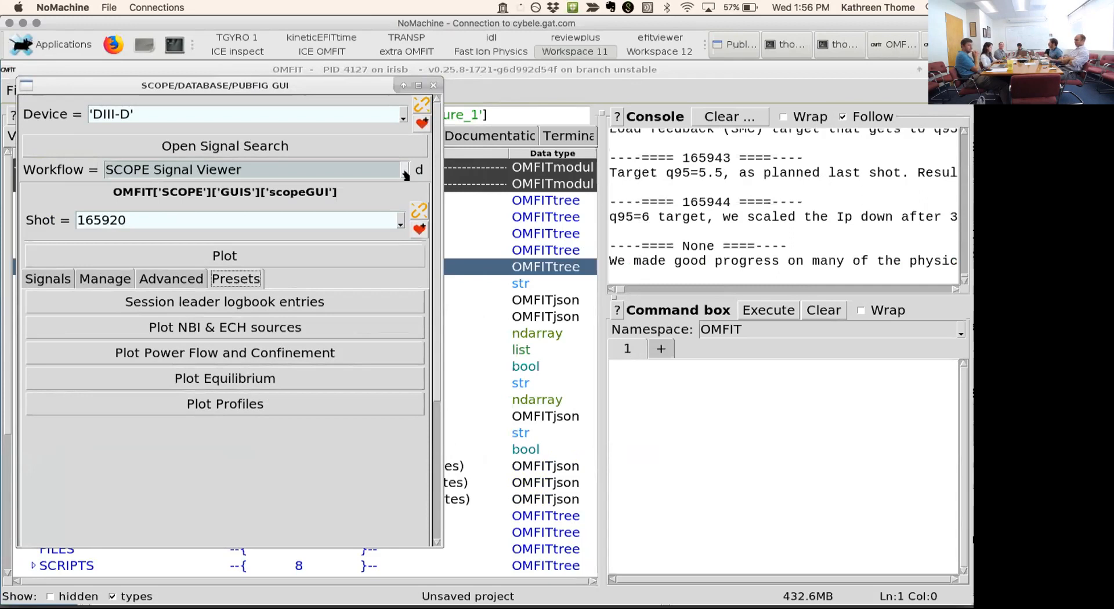
- Switch the workflow to PUBFIG Publications Figure for a brief view, and set it to DATABASE Creator
click(404, 172)
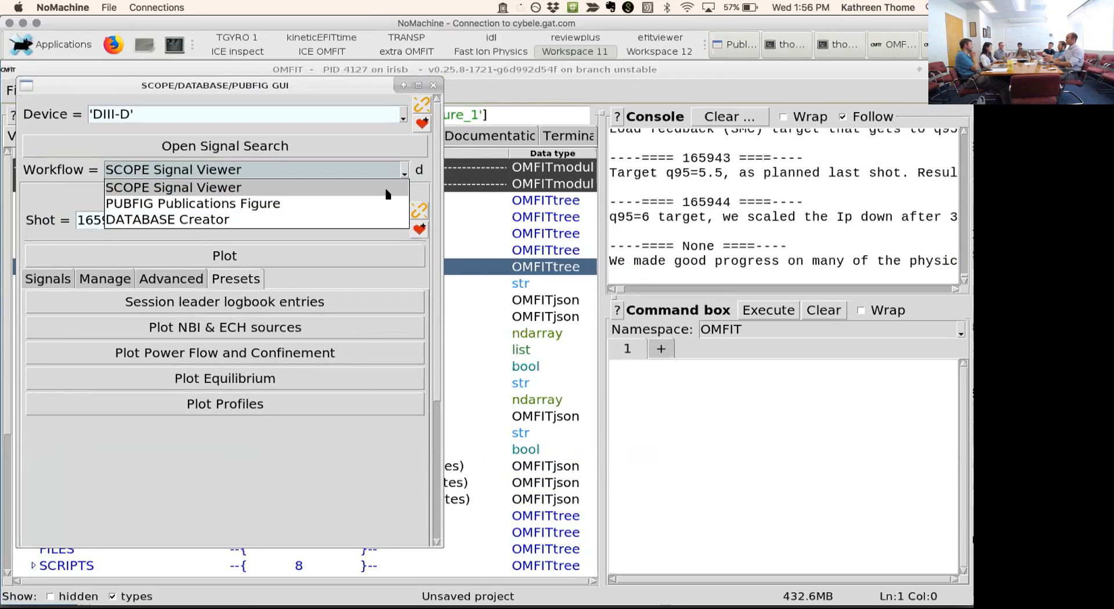
click(359, 205)
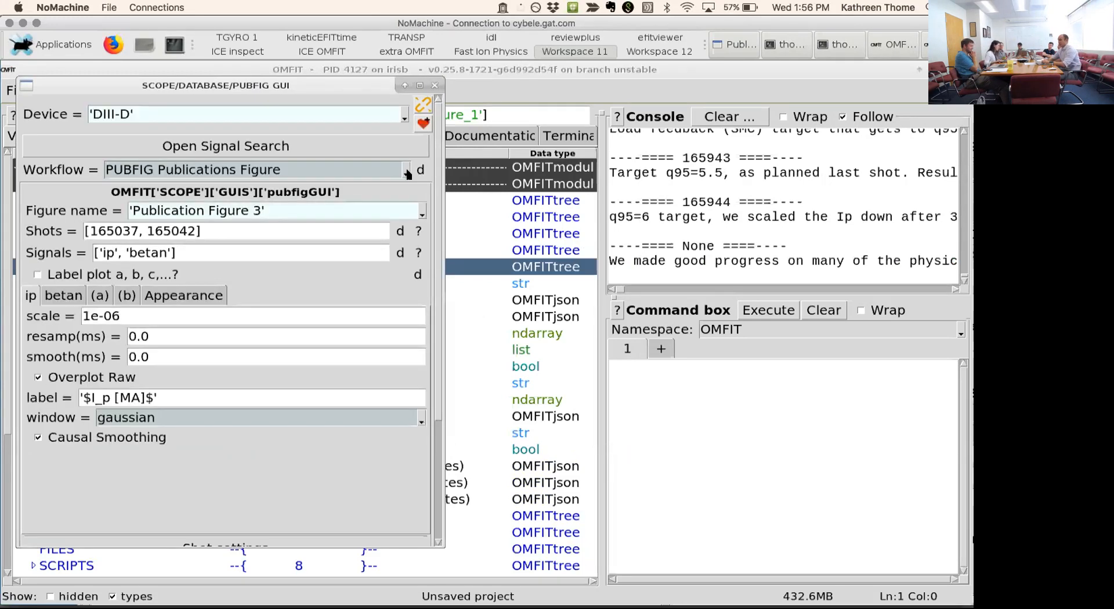
click(400, 173)
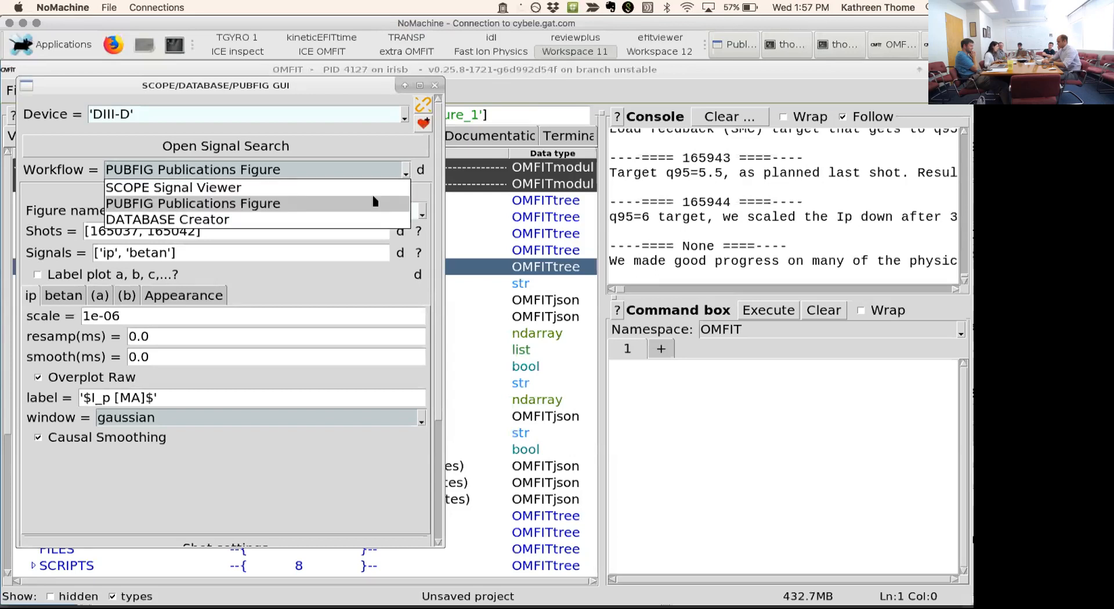
click(336, 218)
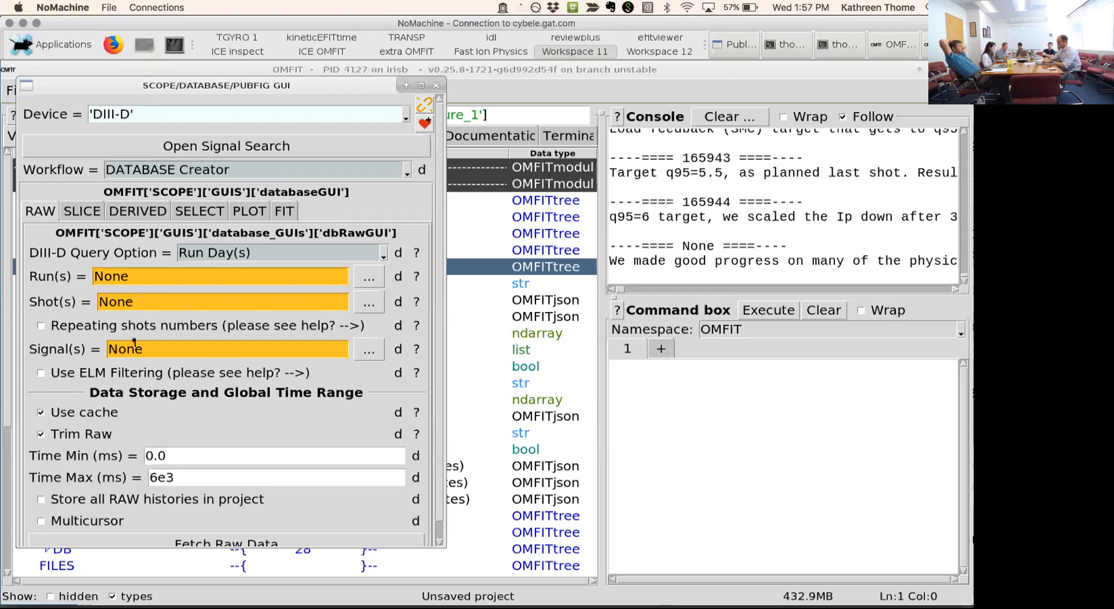
- Set the database's raw data shot list to shot 165037
click(149, 298)
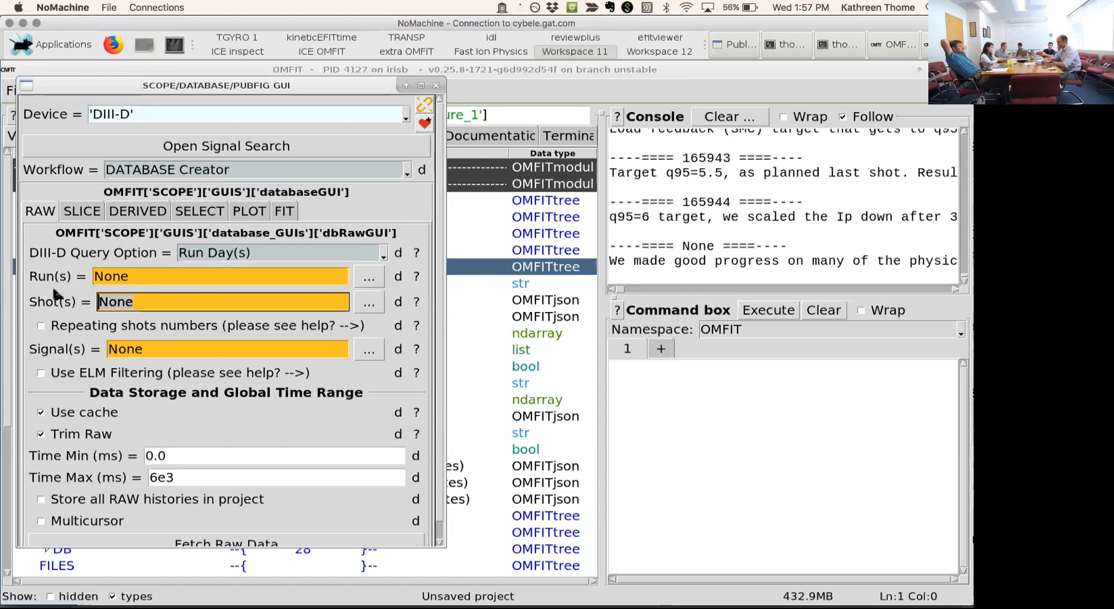
text(165037)
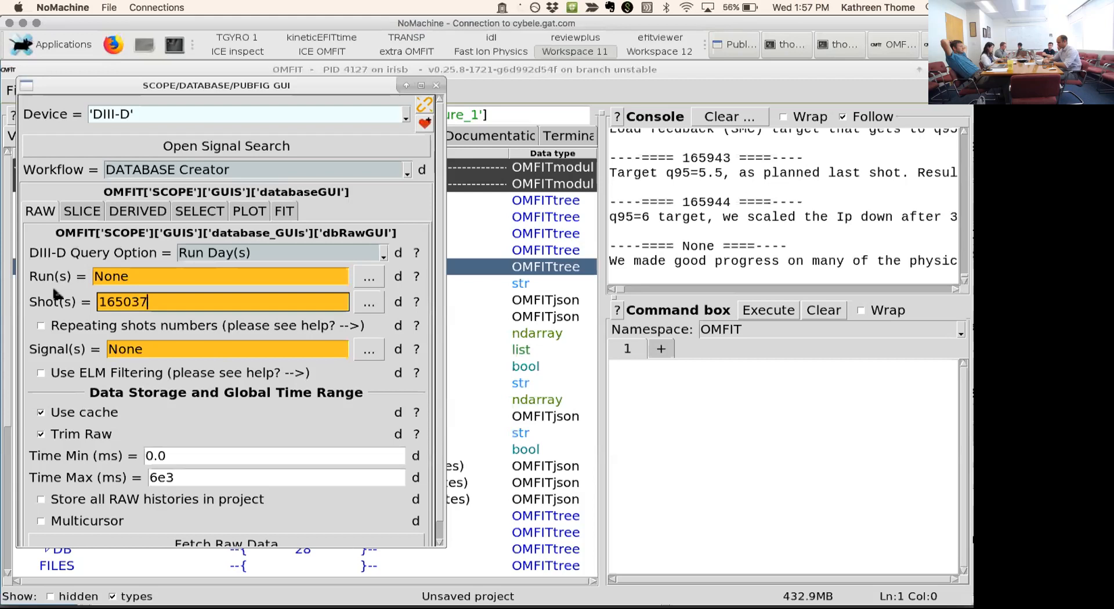
key(Return)
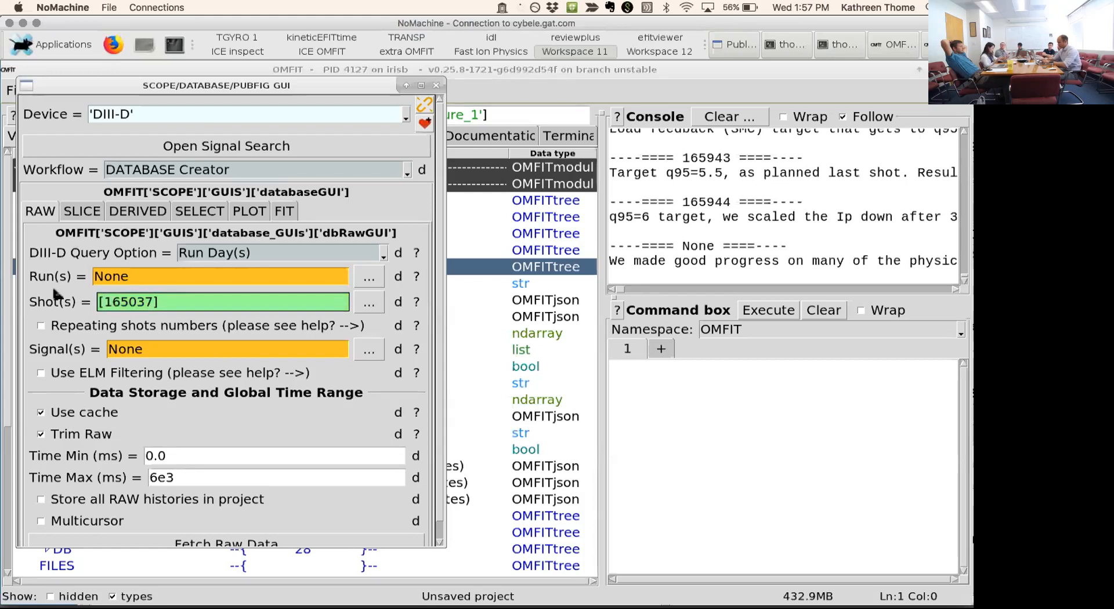
key(Return)
- Set the raw data signals to the list ['ip','betan','pinj','pech']
click(225, 353)
key(Delete)
key(Delete)
key(Delete)
key(Delete)
text(')
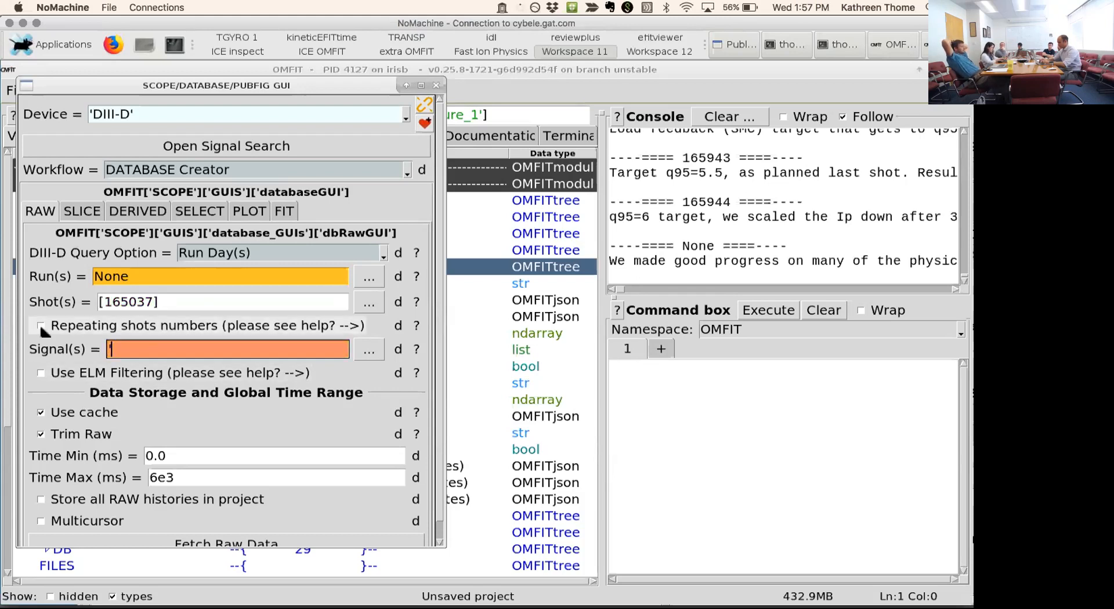
text(ip','betan',)
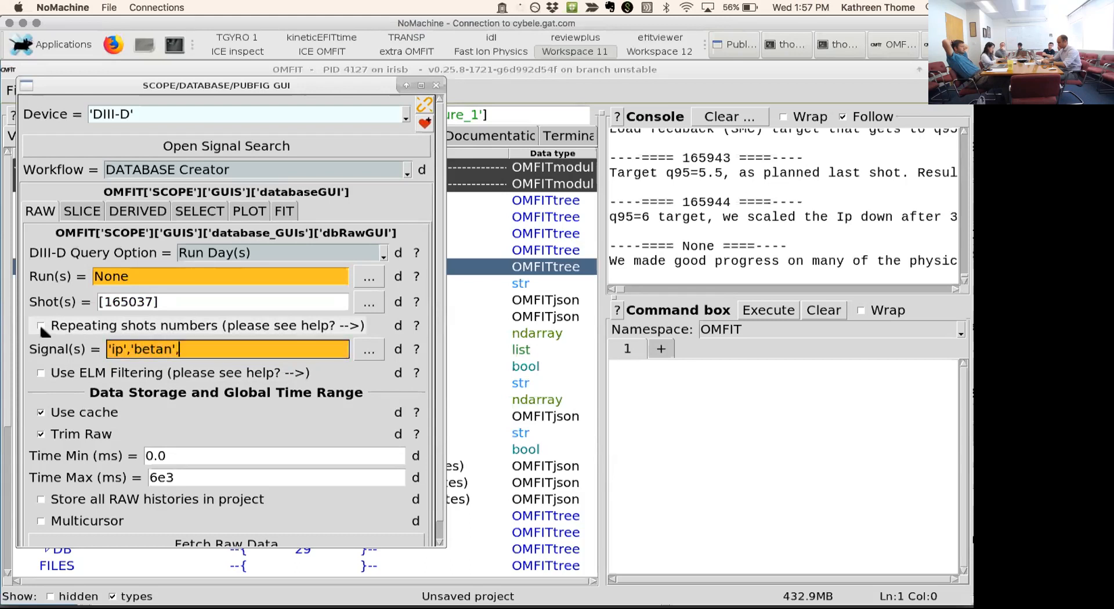
text('pinj','pech)
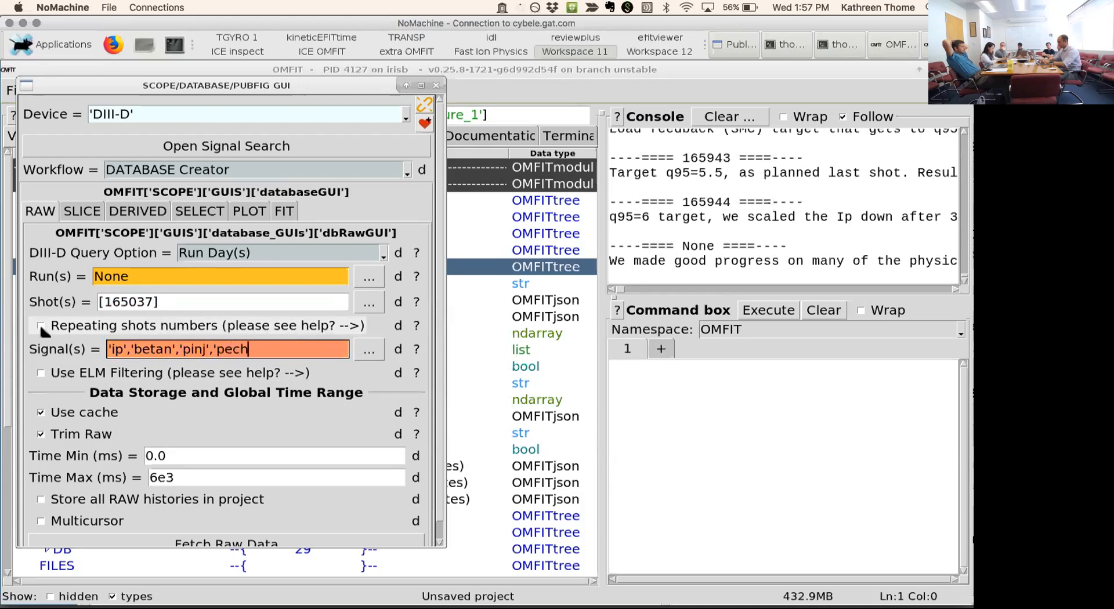
text(')
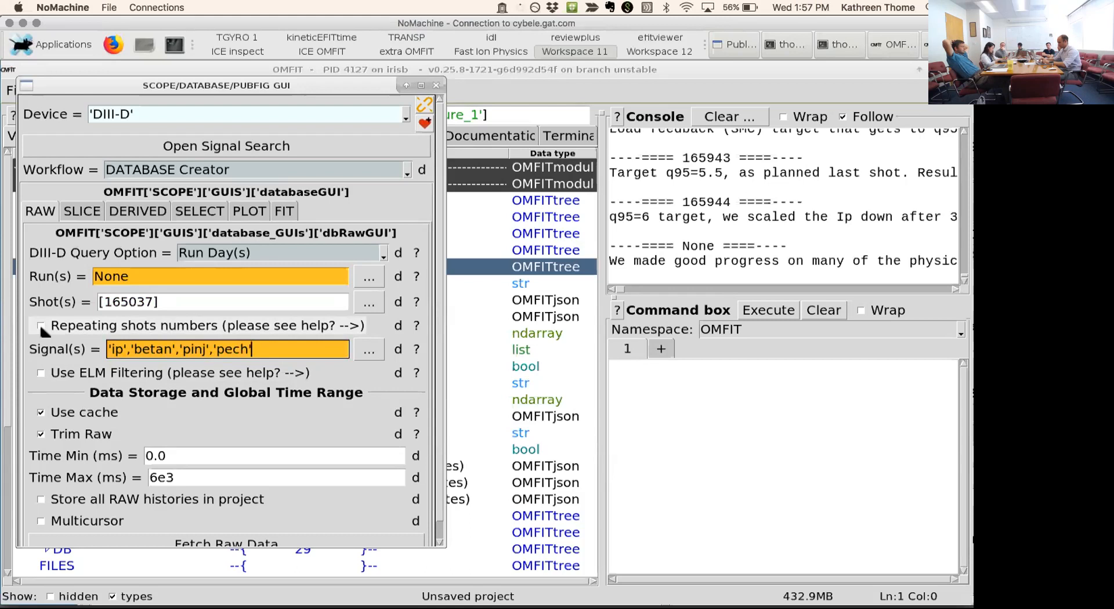
text(])
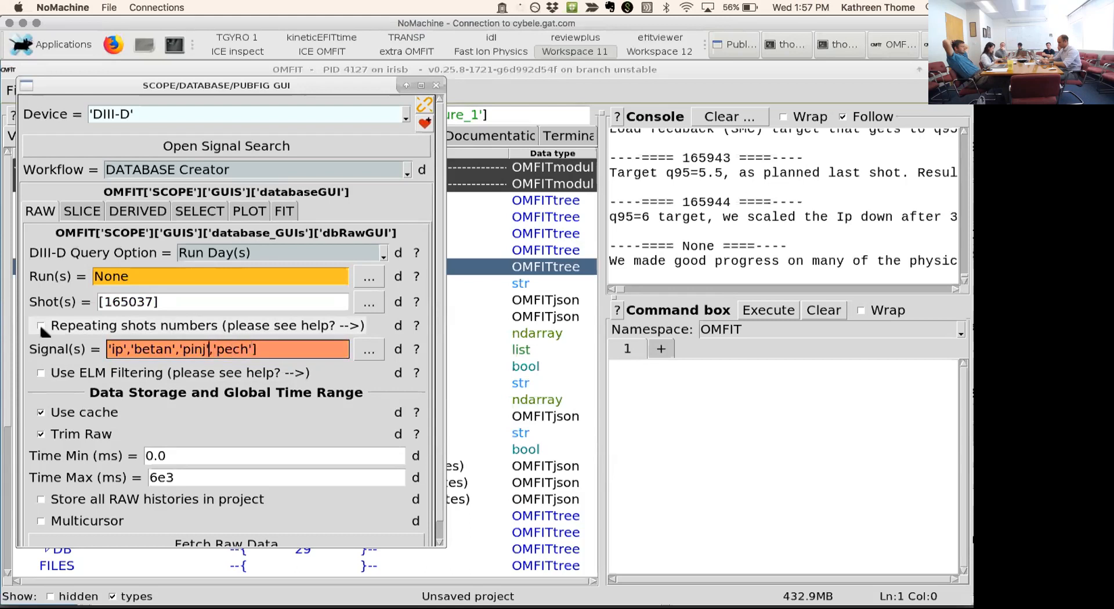
key(Left)
key(Left)
key(Left)
key(Left)
key(Left)
key(Left)
key(Left)
key(Left)
key(Left)
key(Left)
key(Left)
key(Left)
text(')
key(Return)
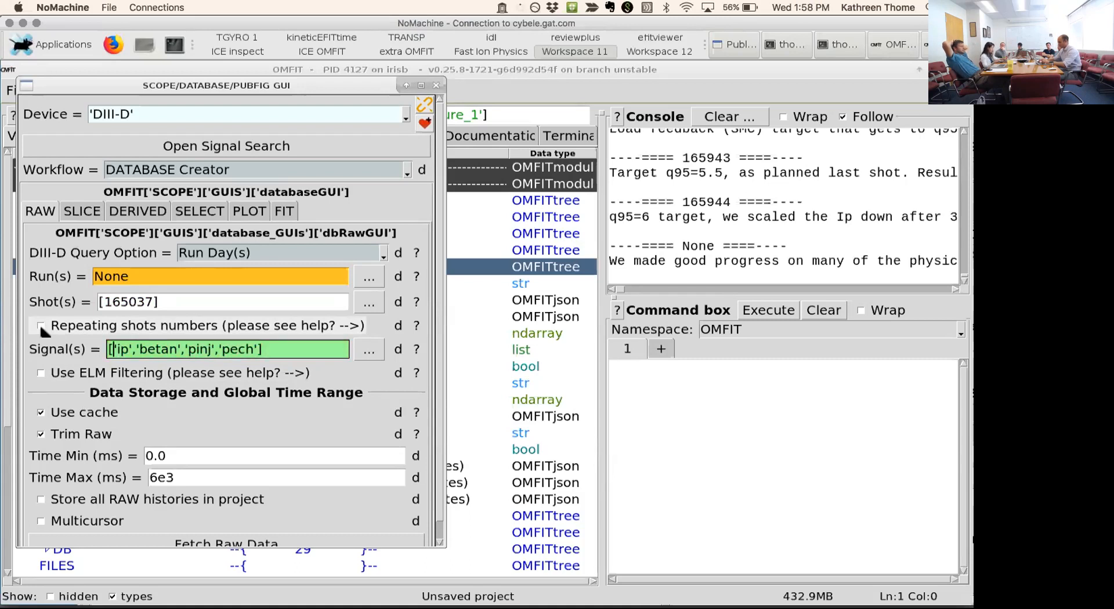
click(284, 348)
key(Return)
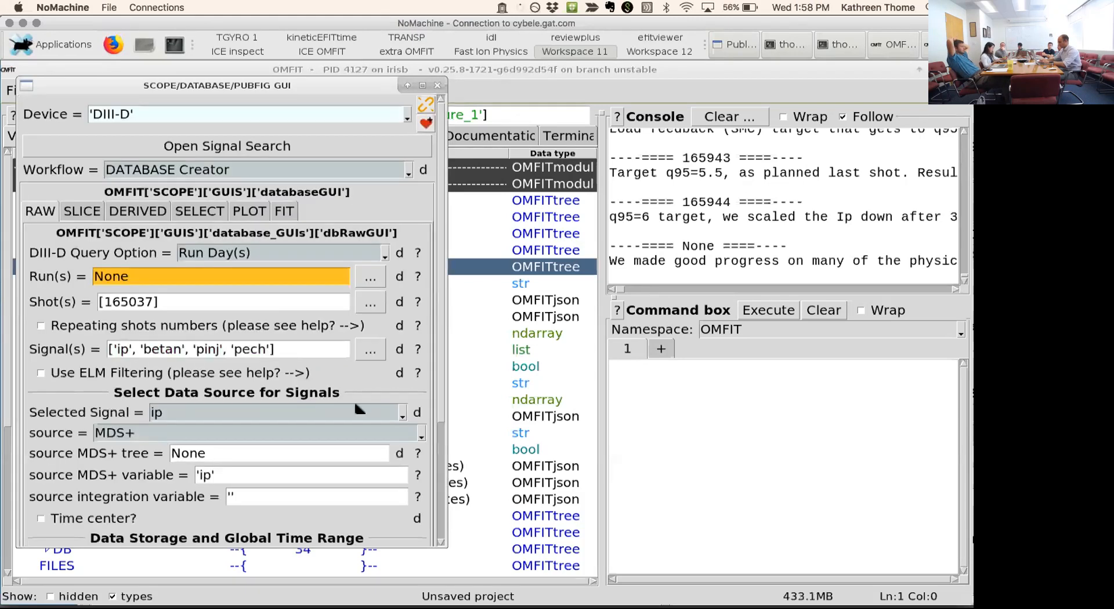
- Move the SCOPE window clear of the OMFIT tree, fetch the raw data, and view the source options for the ip signal
scroll(442, 429, down, 2)
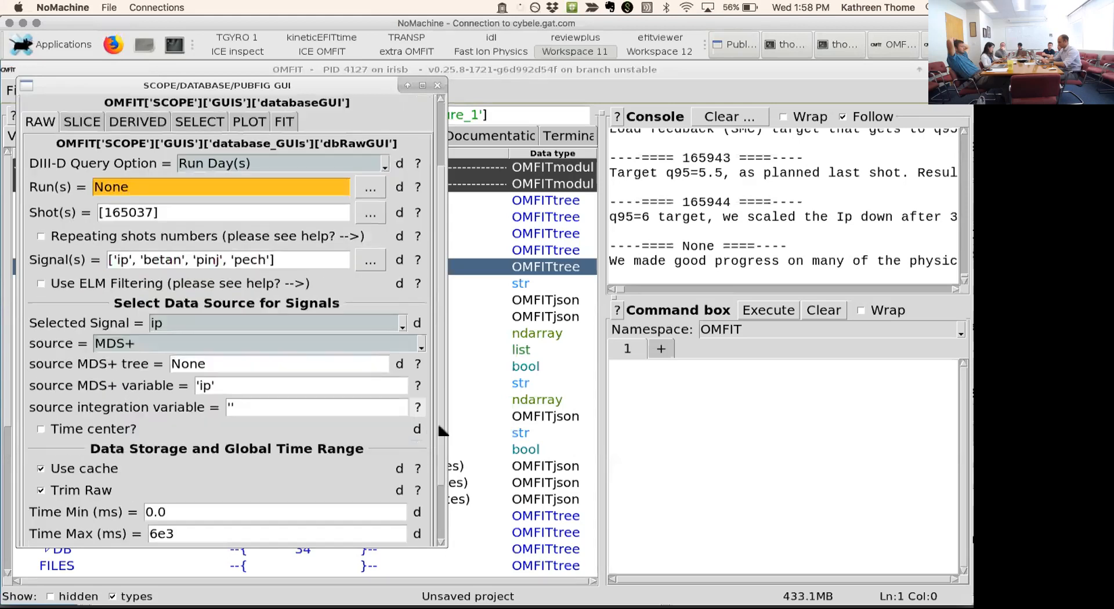
drag(309, 85, 349, 89)
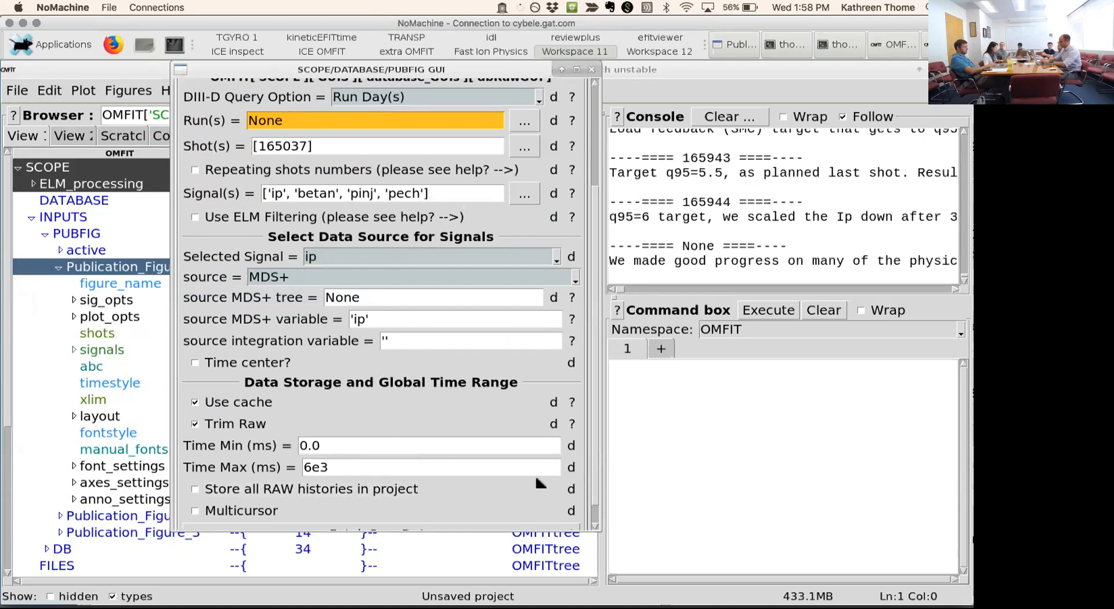
scroll(580, 472, down, 1)
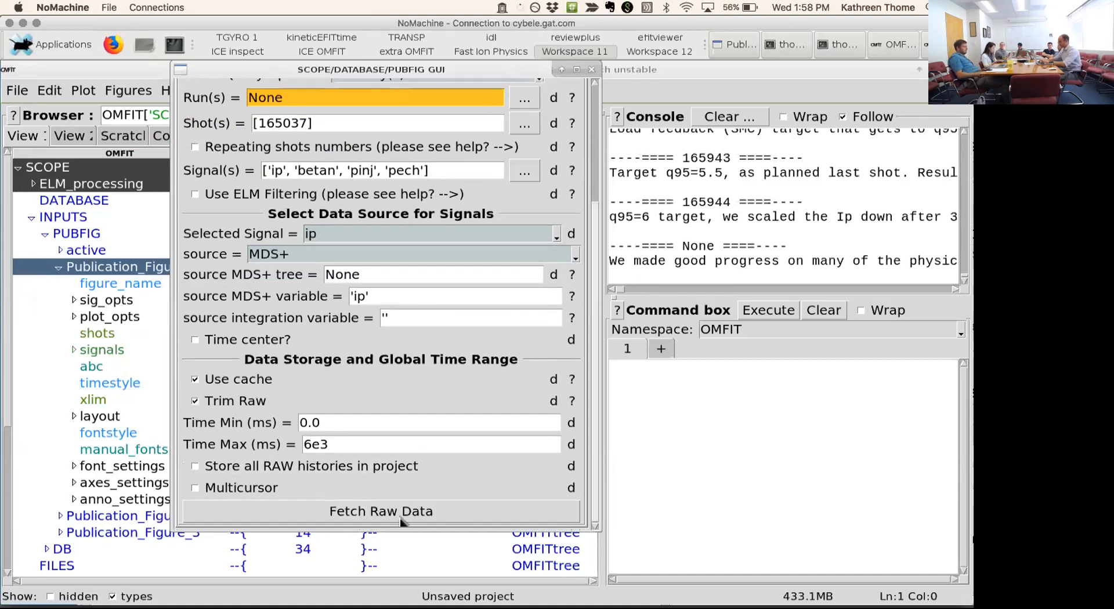
click(367, 511)
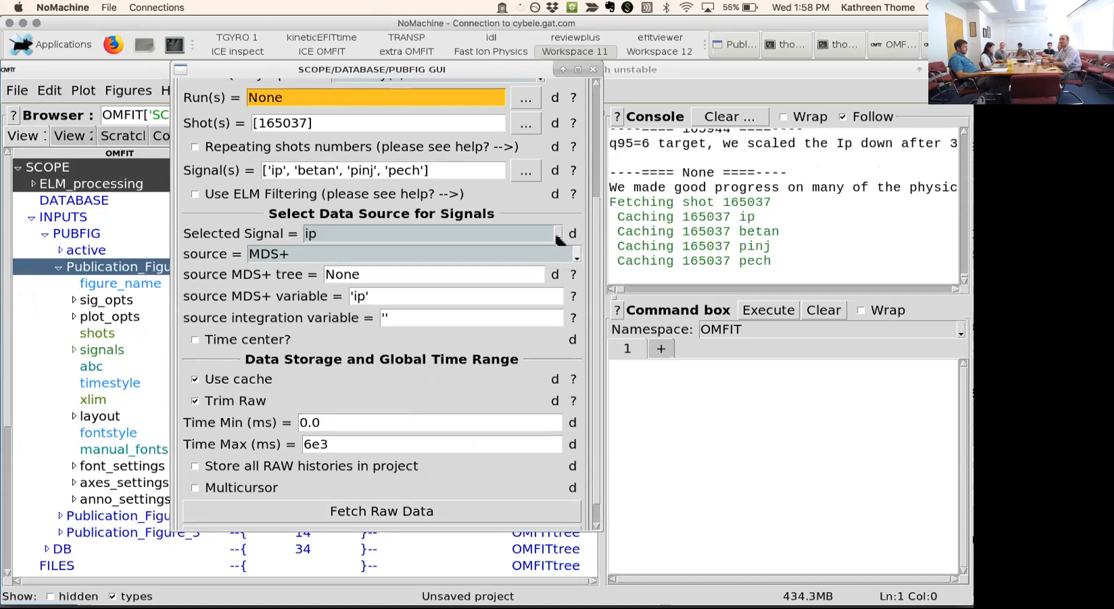
click(578, 257)
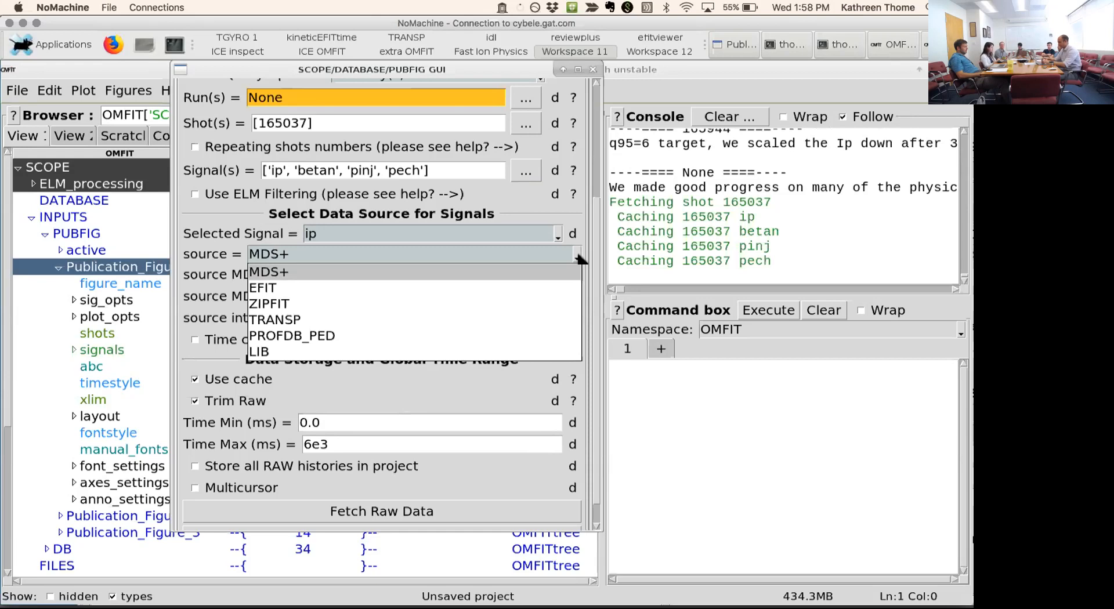
click(582, 203)
- Open the database slice settings, view the signals available as timebase, and set the timebase type to user
scroll(406, 150, up, 3)
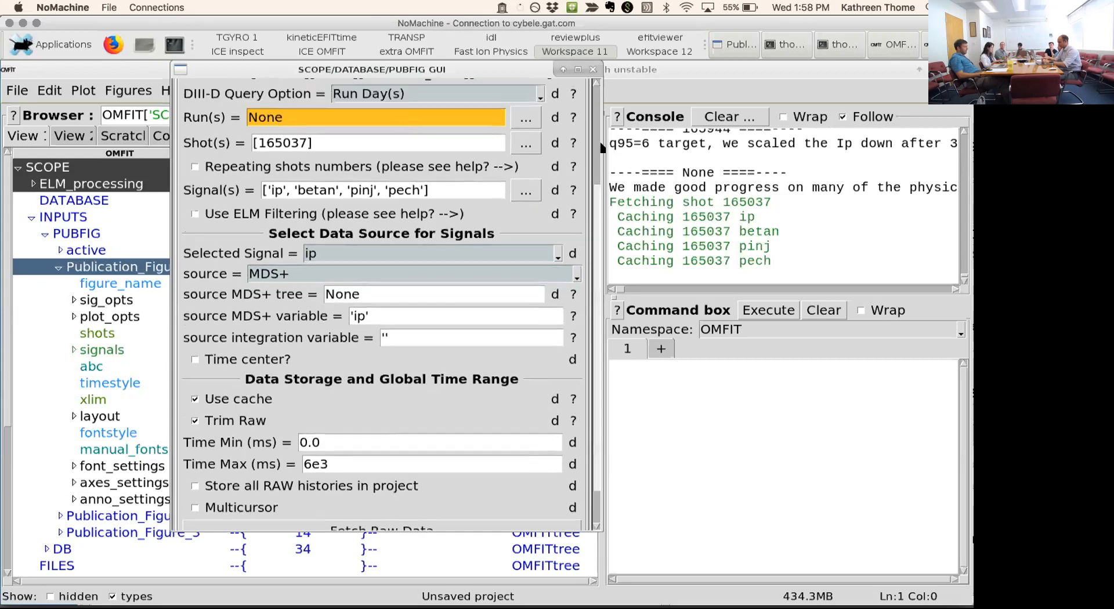
scroll(242, 165, up, 2)
click(242, 166)
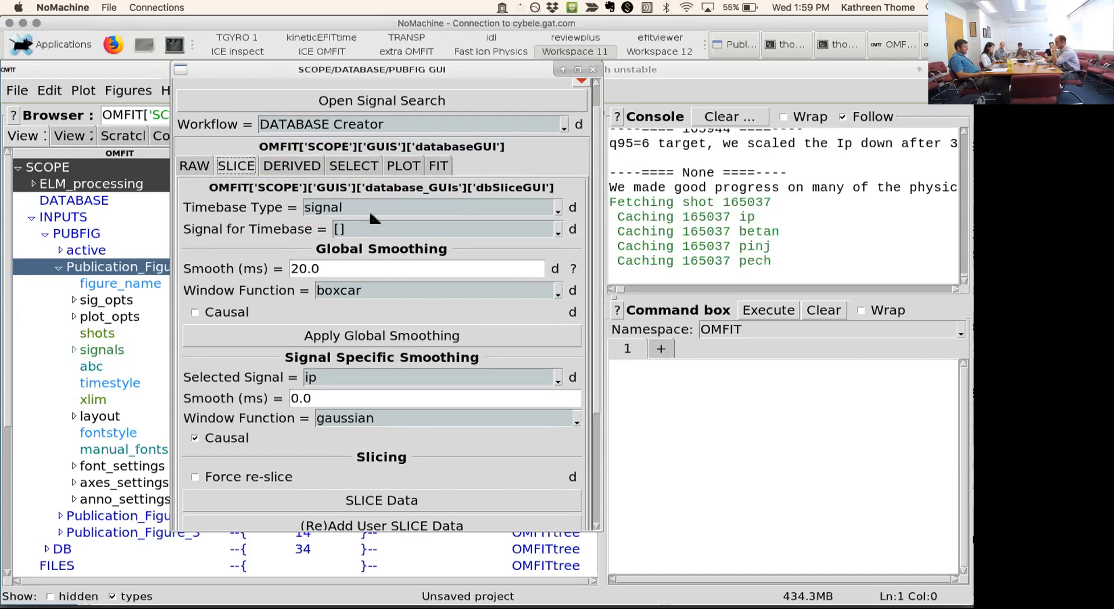
click(558, 232)
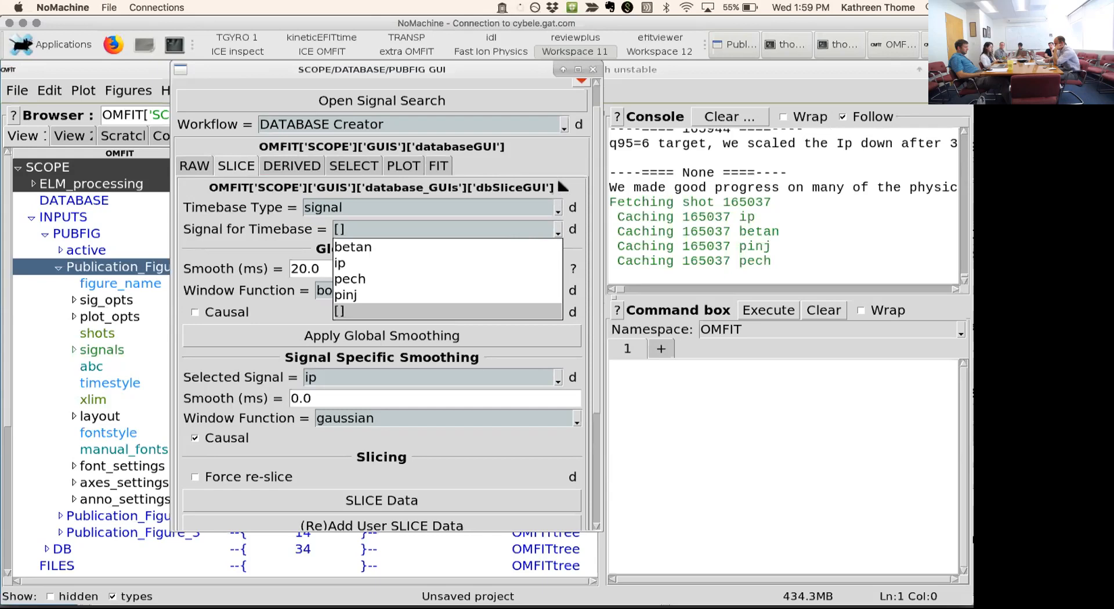
click(561, 187)
click(557, 208)
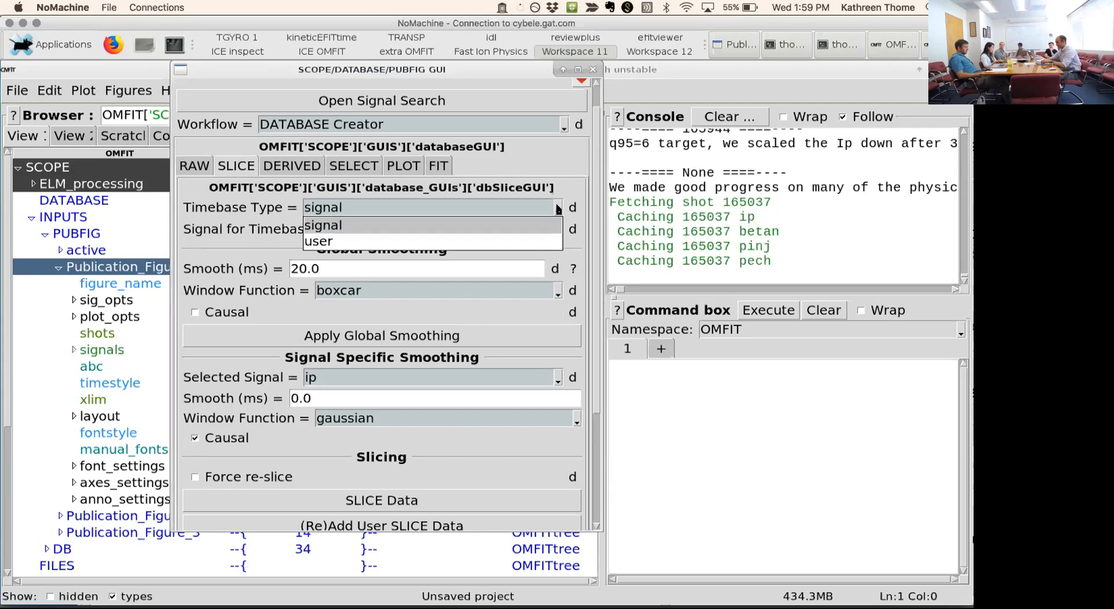
click(497, 243)
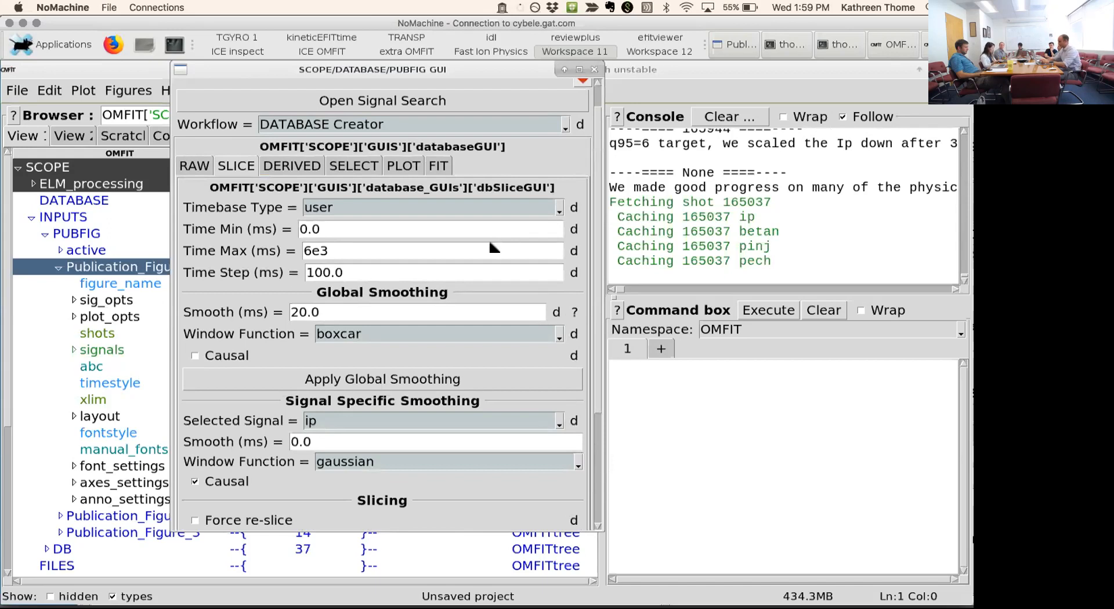
- Set the global smoothing window function to gaussian with causal smoothing enabled, and apply it to all signals
scroll(407, 360, down, 3)
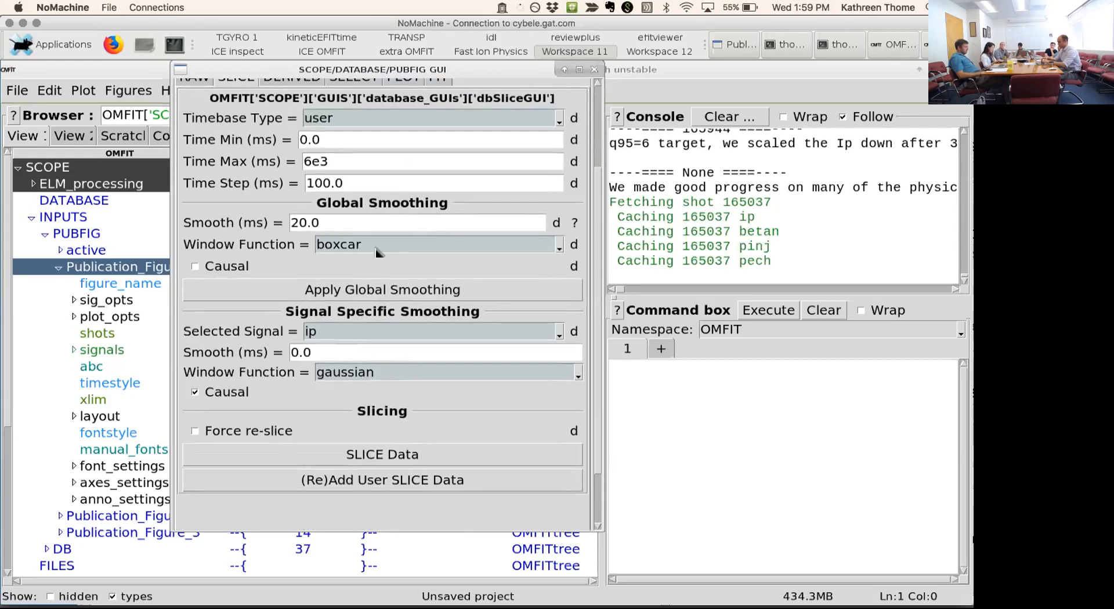
click(559, 246)
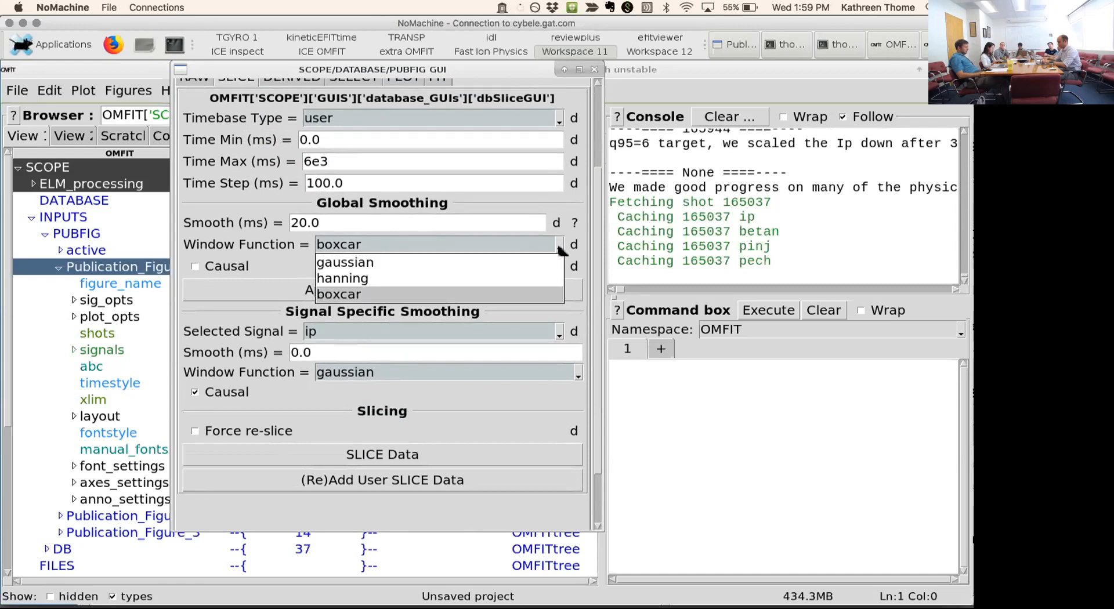
click(368, 264)
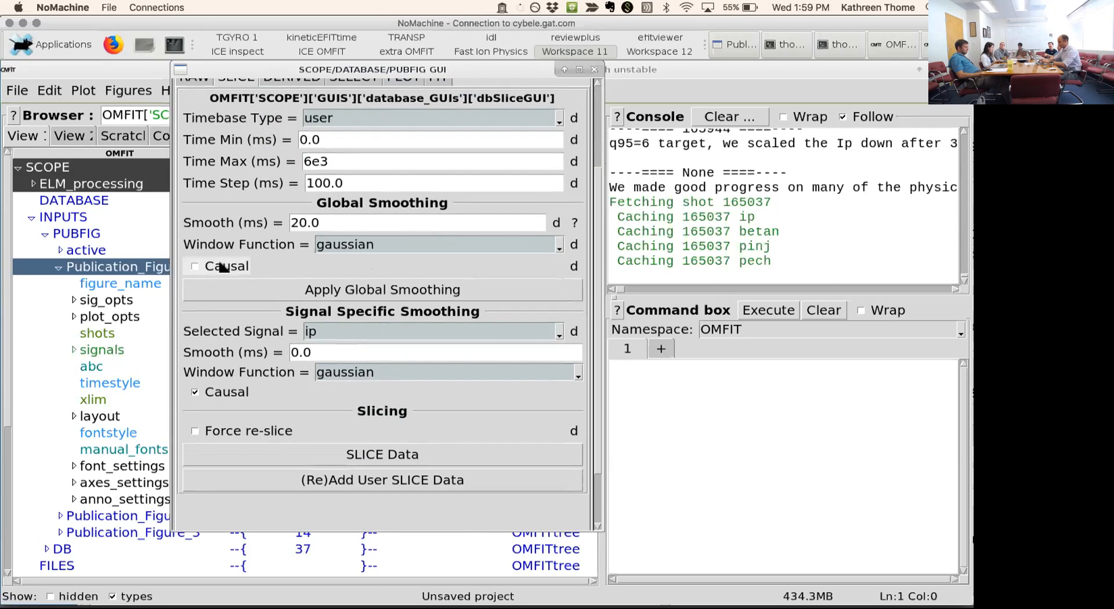
click(385, 293)
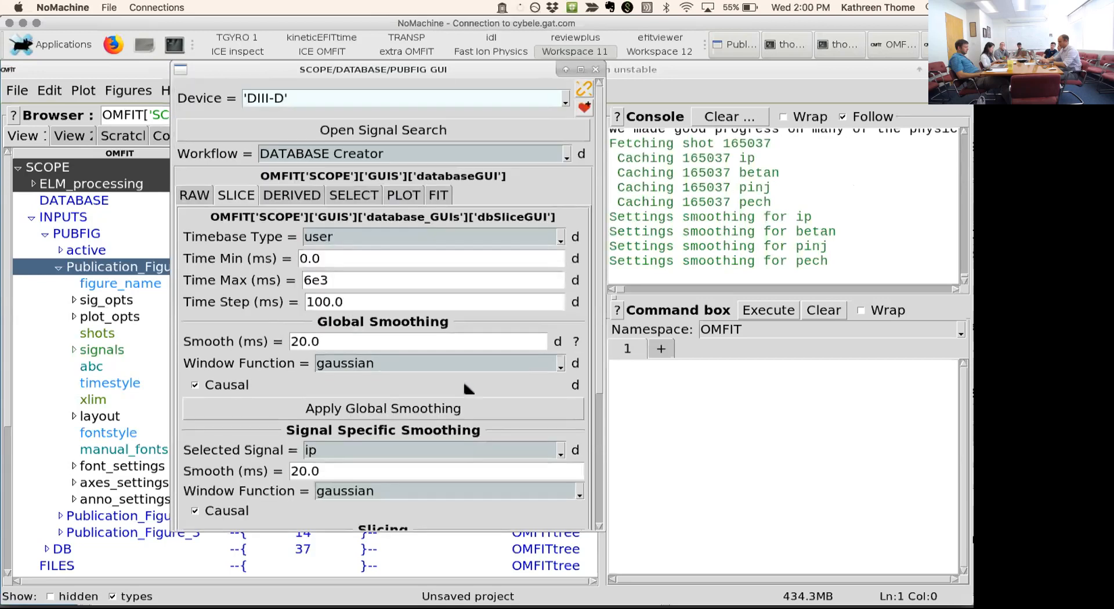
- Set the signal-specific smoothing of pinj to 100 ms
scroll(580, 363, down, 3)
scroll(455, 419, down, 1)
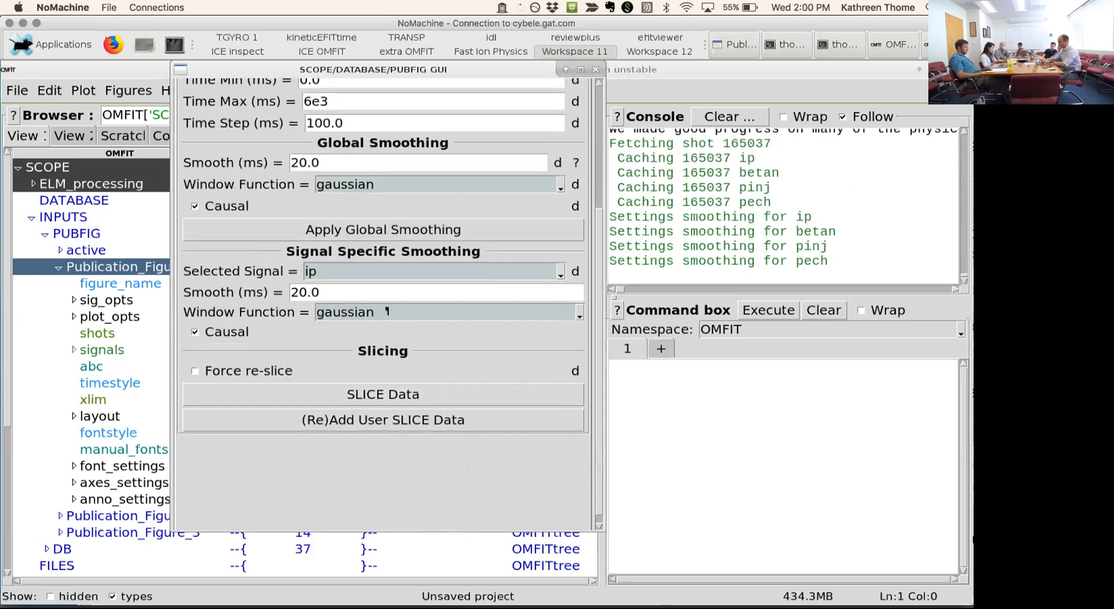
click(560, 271)
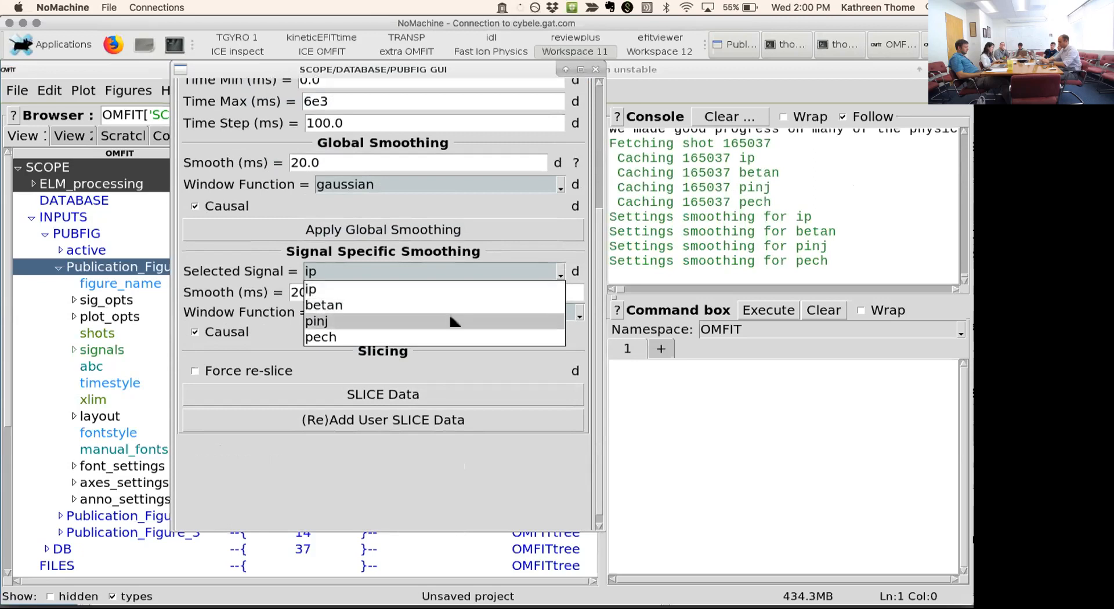
click(451, 323)
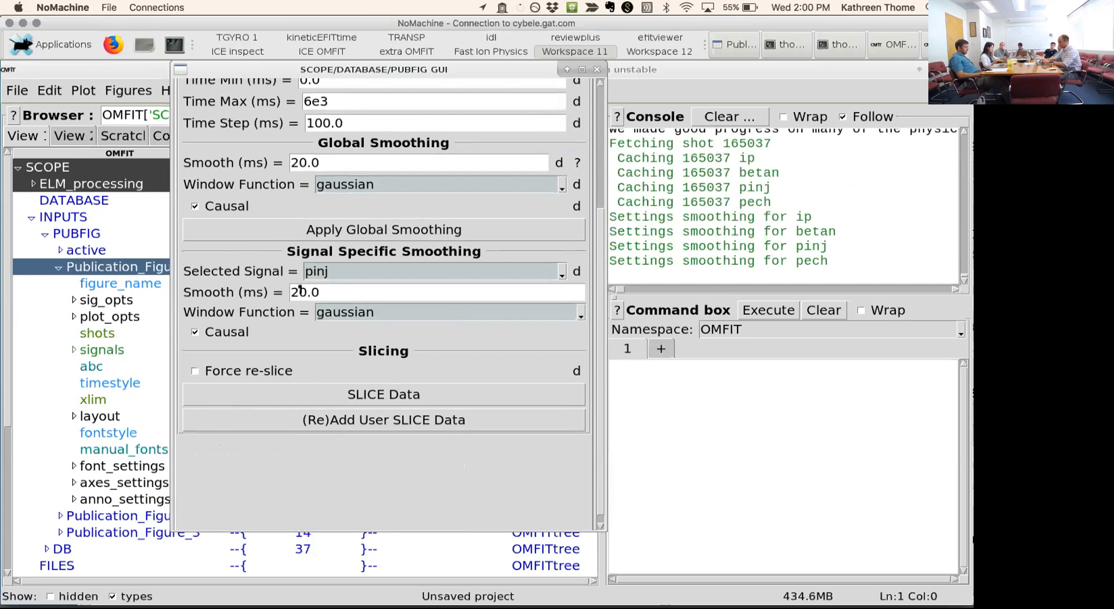
key(BackSpace)
text(10)
key(Return)
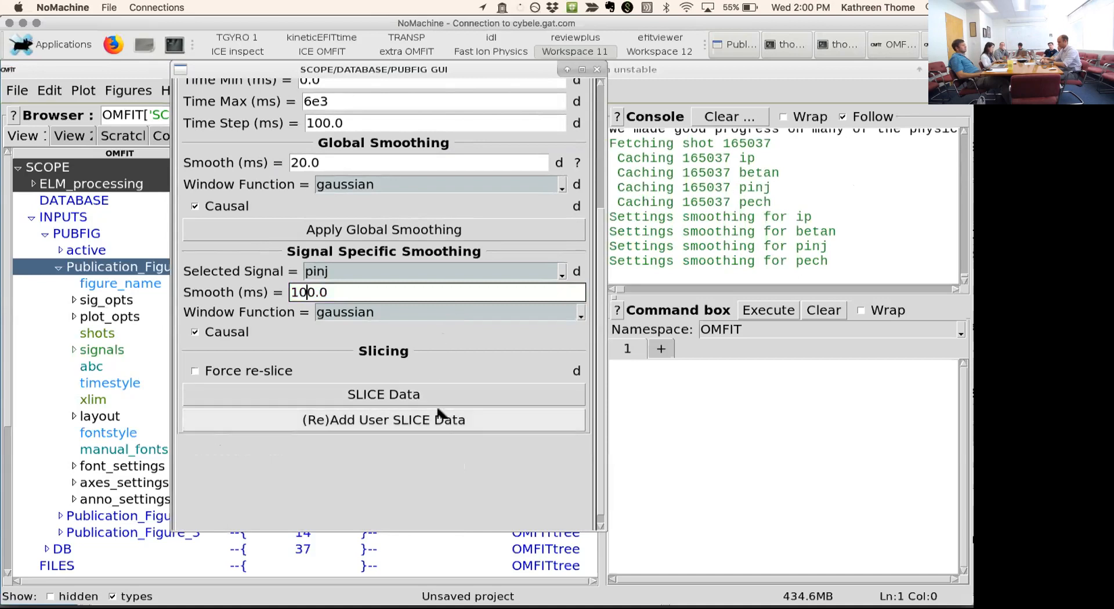
- Slice the data of shot 165037 and return to the database's raw data settings
click(367, 395)
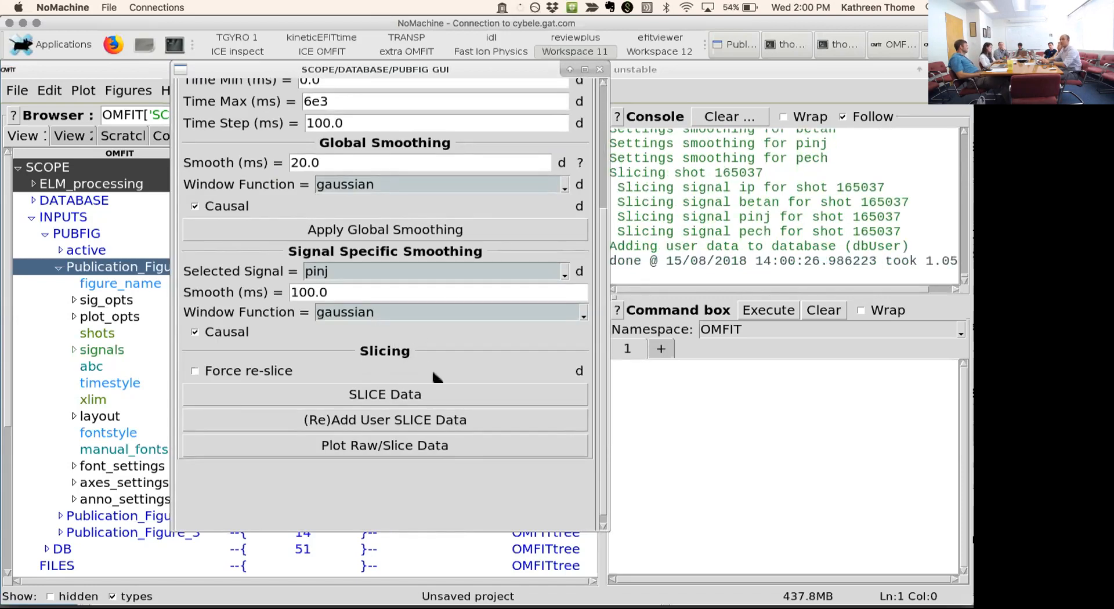
scroll(544, 445, up, 5)
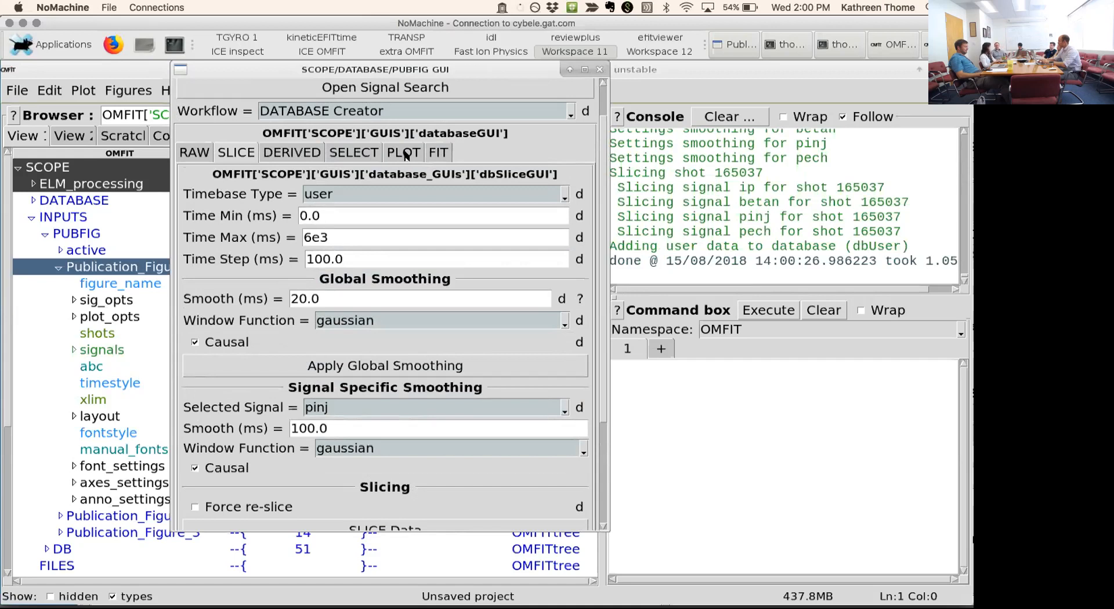
click(203, 154)
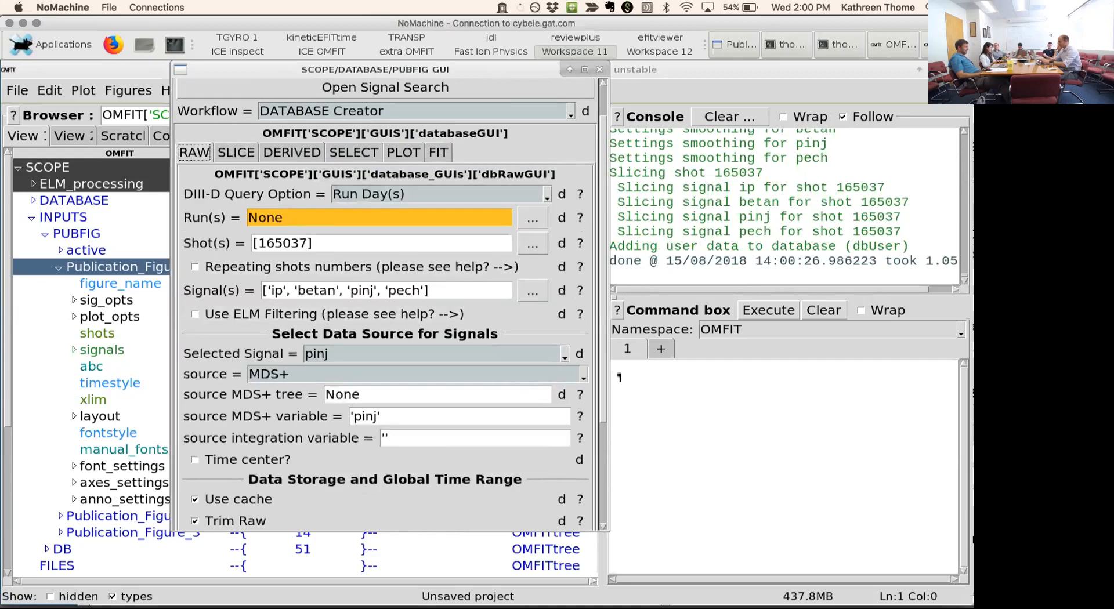
- Plot the raw data of shot 165037 and move the settings window clear of the plots
scroll(471, 522, down, 5)
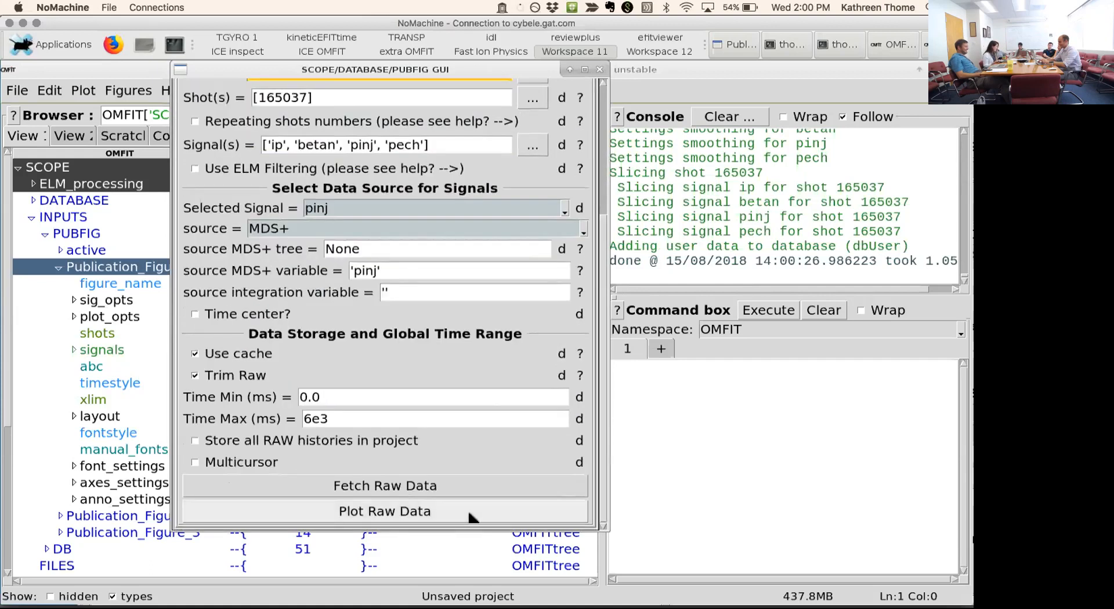
click(471, 512)
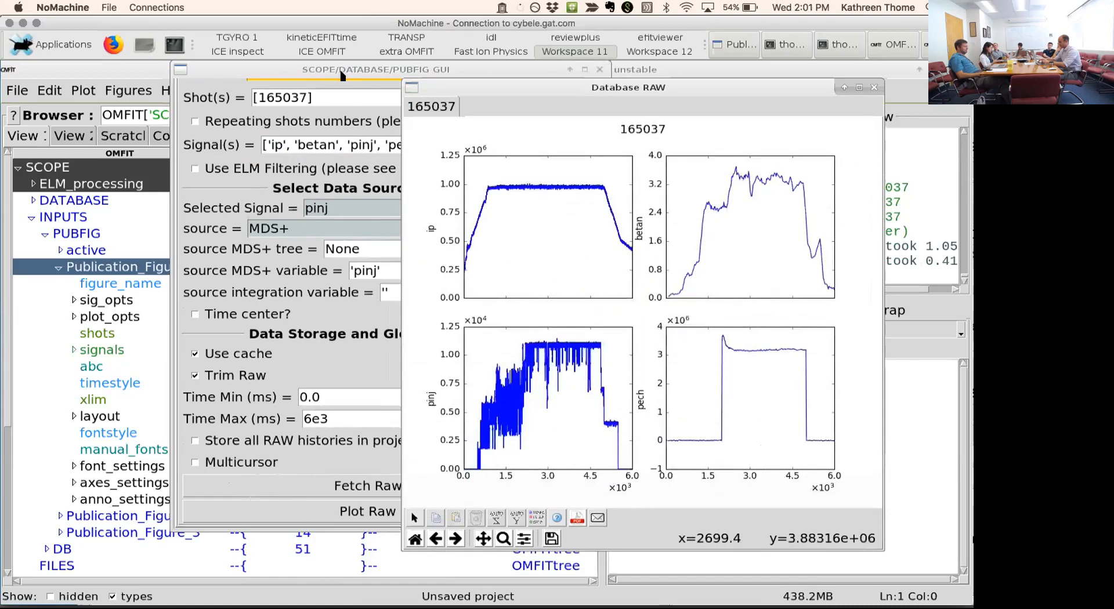
click(297, 69)
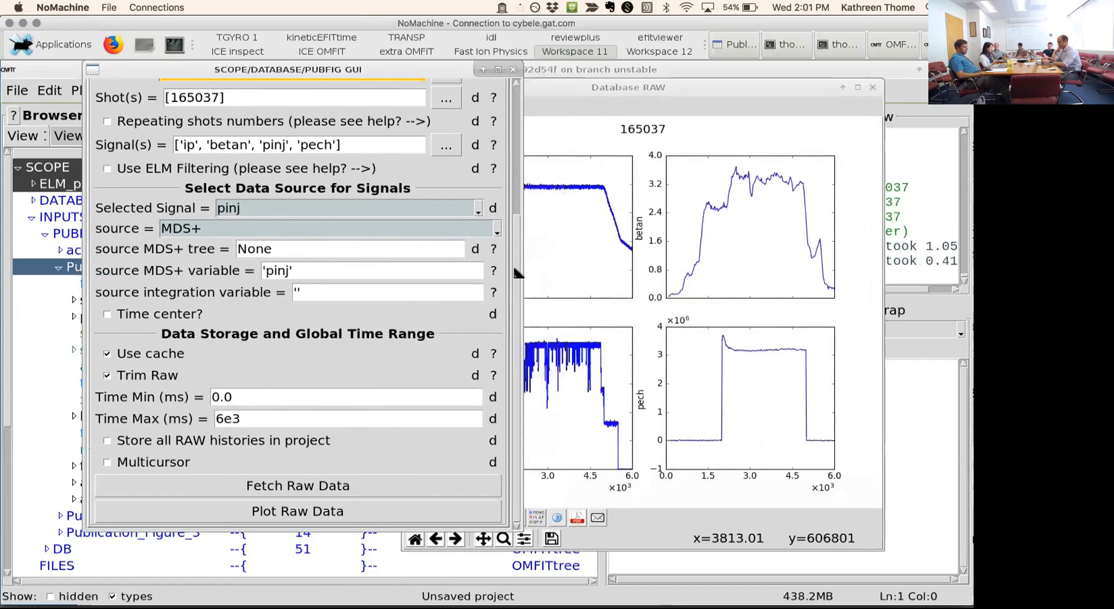
- Plot the raw data with the database slices overlaid from the slice settings, then close that figure
drag(518, 270, 519, 163)
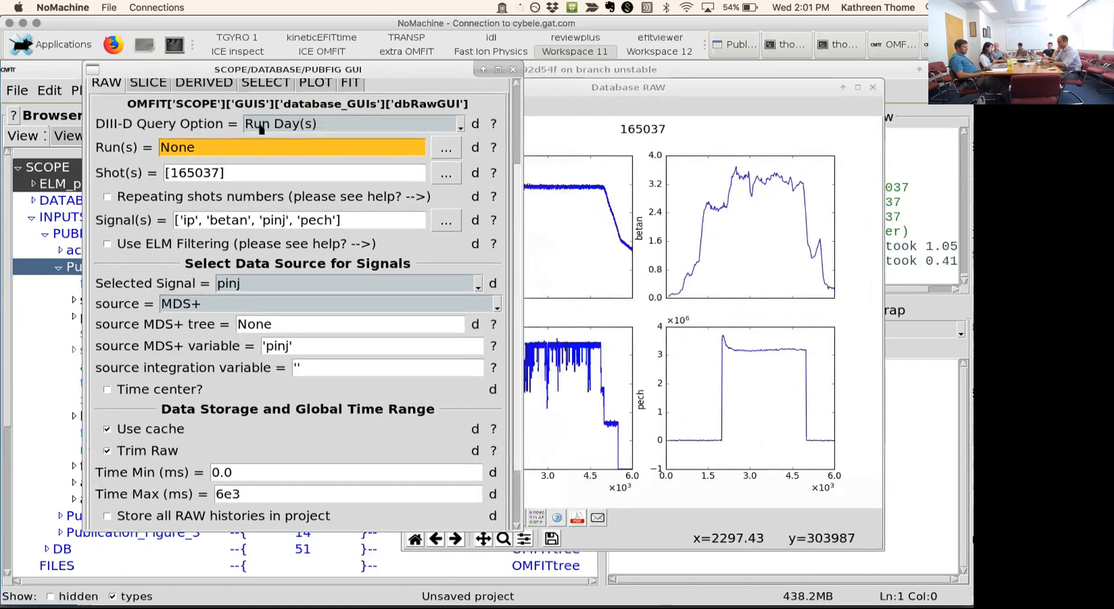
scroll(142, 142, up, 2)
scroll(142, 142, up, 4)
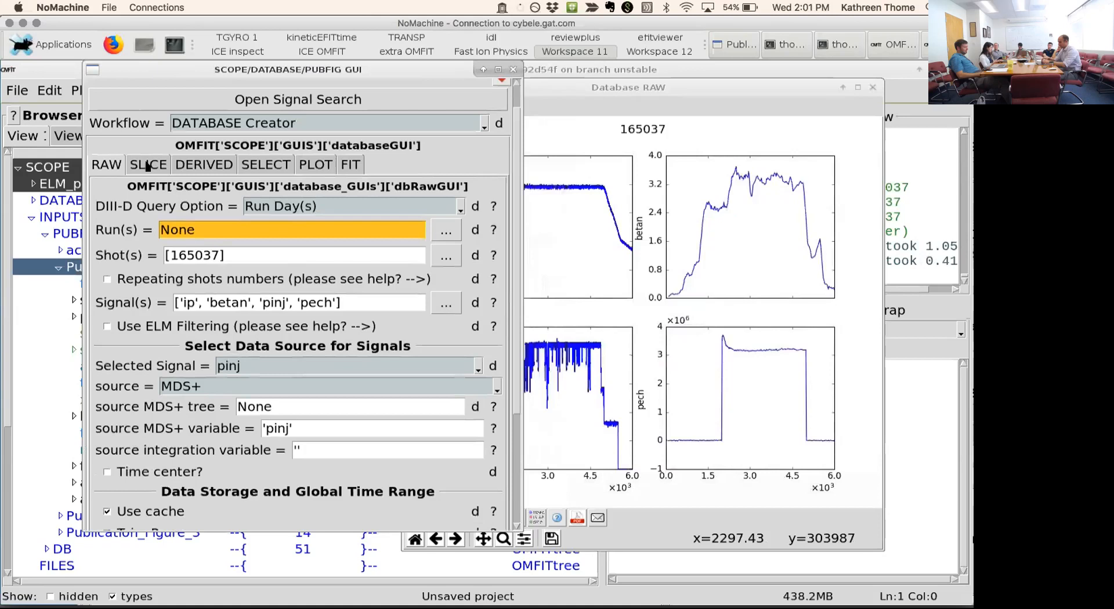
click(147, 166)
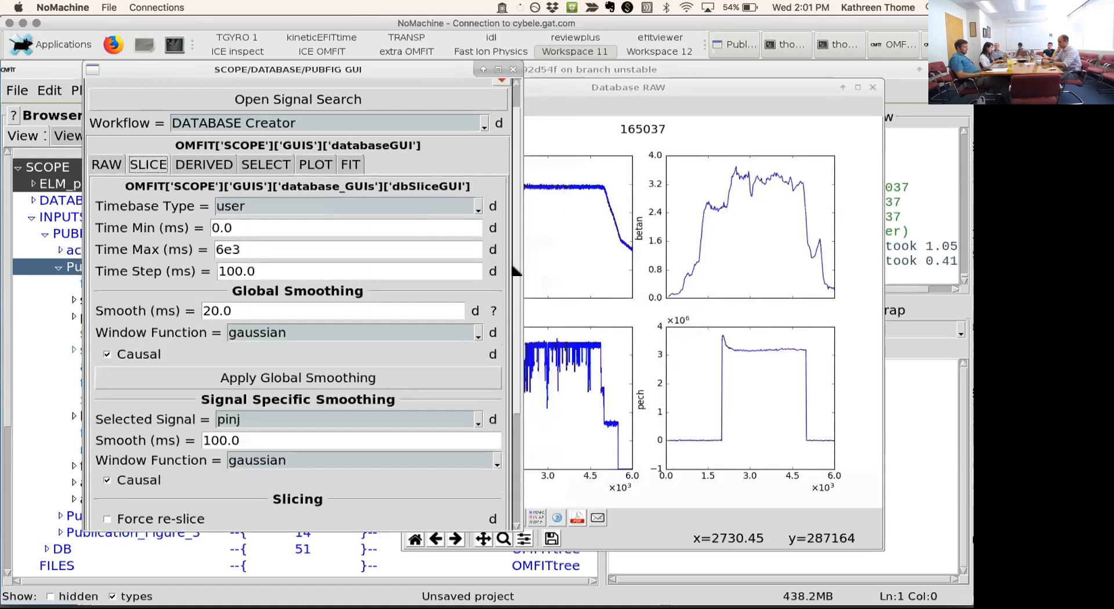
scroll(506, 466, down, 4)
scroll(452, 459, down, 8)
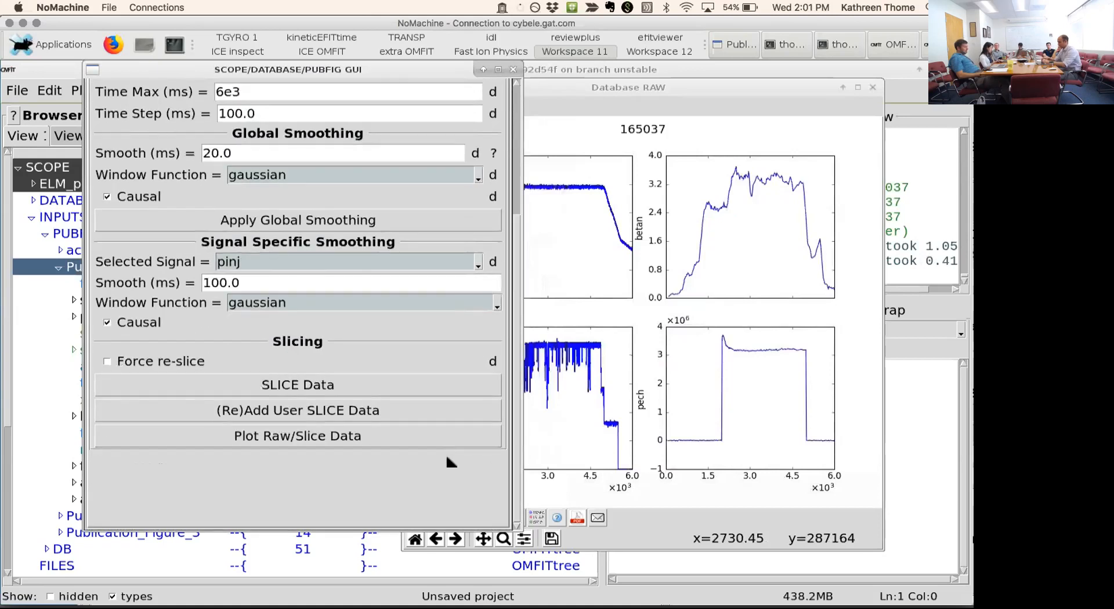
click(378, 439)
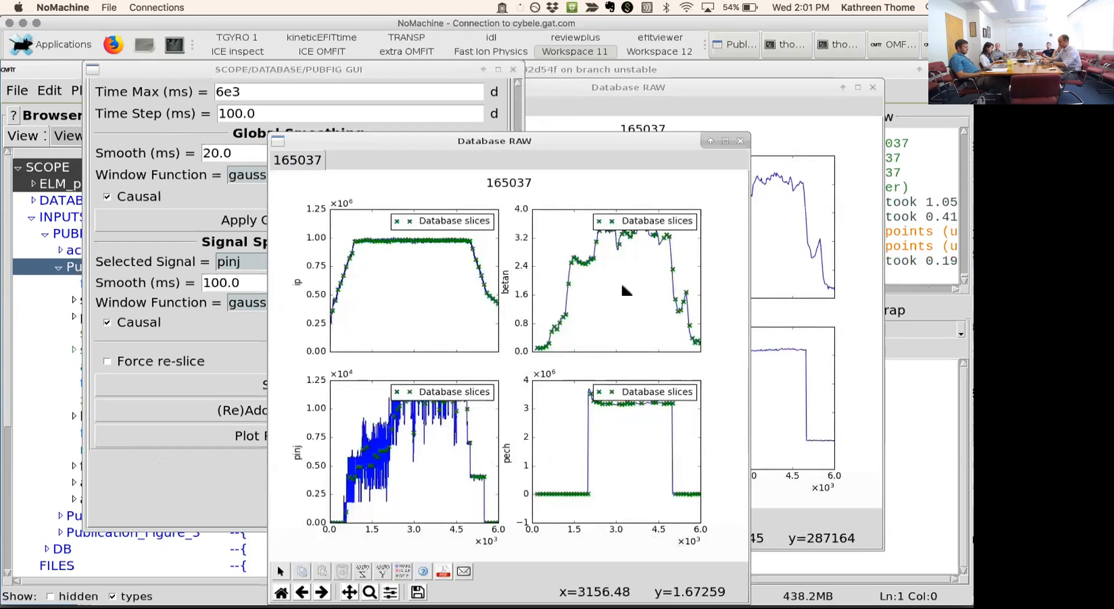
click(739, 141)
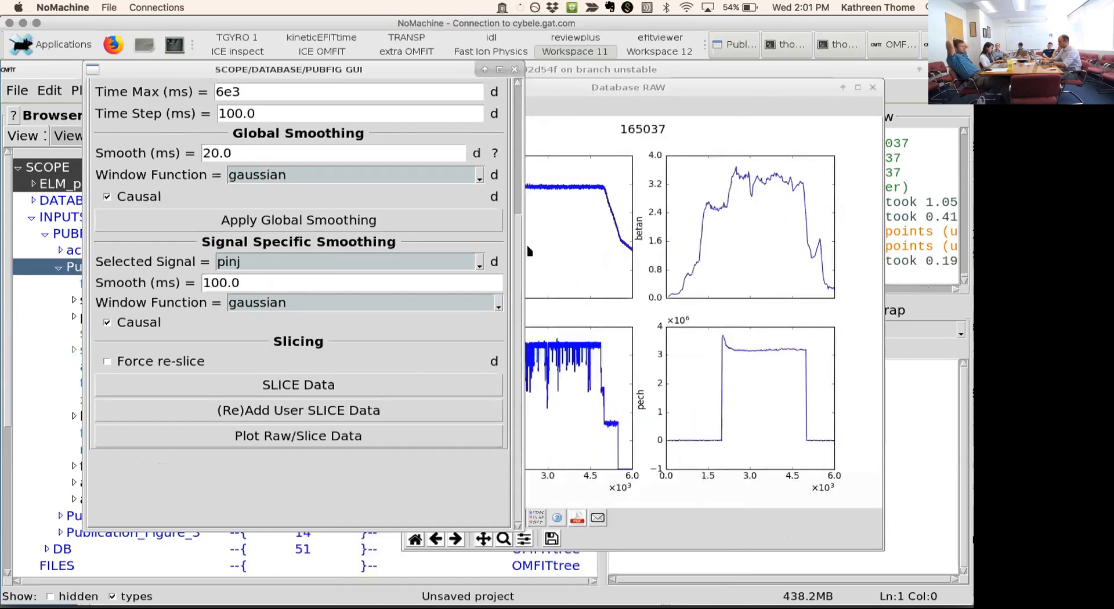
- Open the derived signal settings and arrange the settings and raw data plot windows side by side
scroll(519, 136, up, 3)
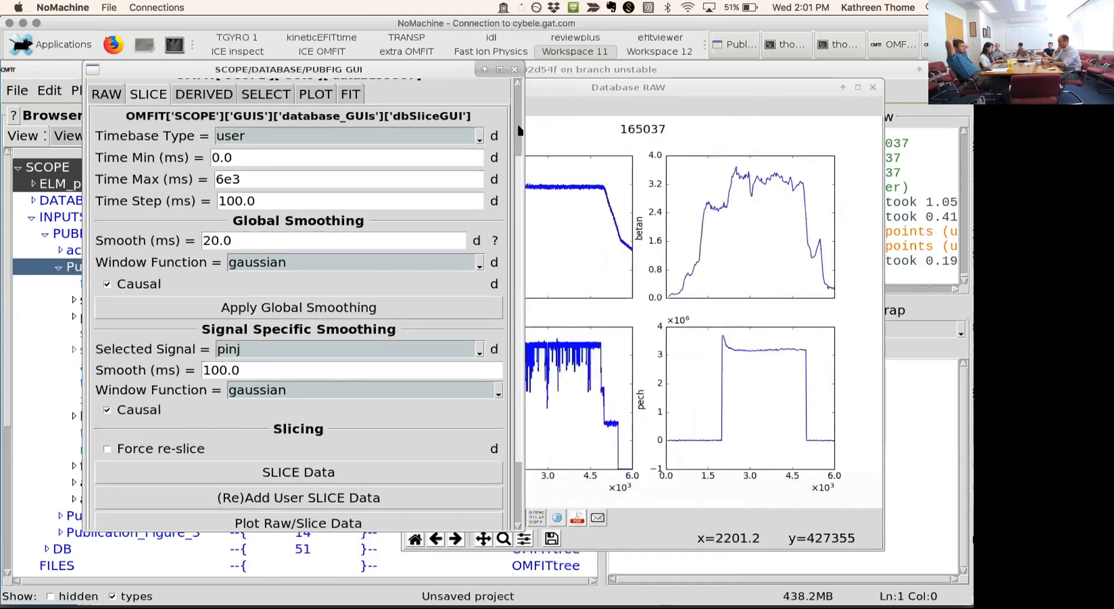
scroll(520, 130, up, 5)
click(195, 197)
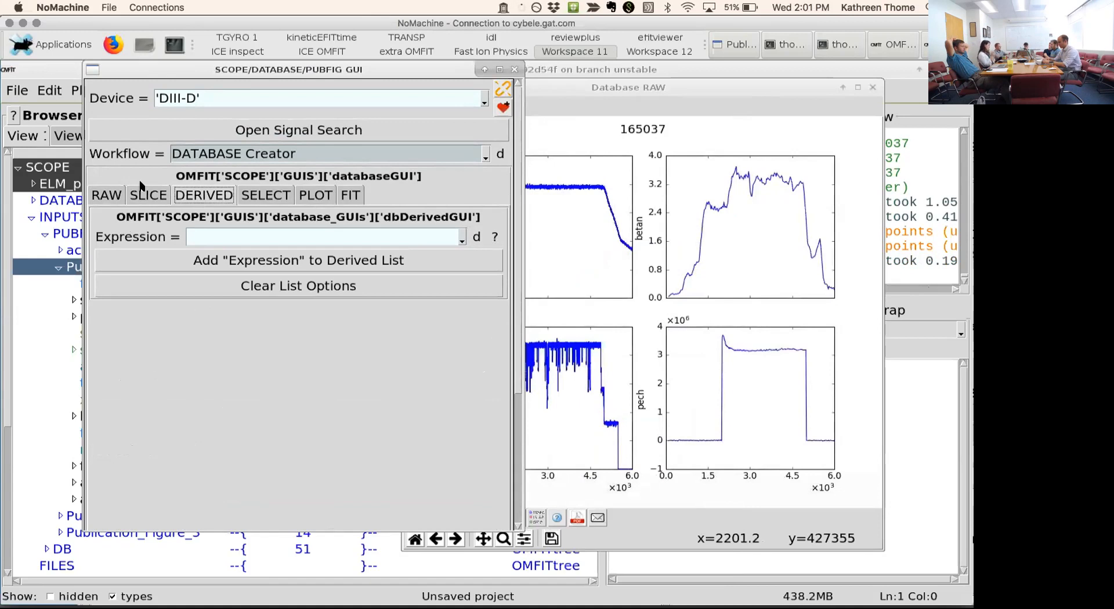
drag(660, 89, 745, 93)
drag(414, 69, 366, 71)
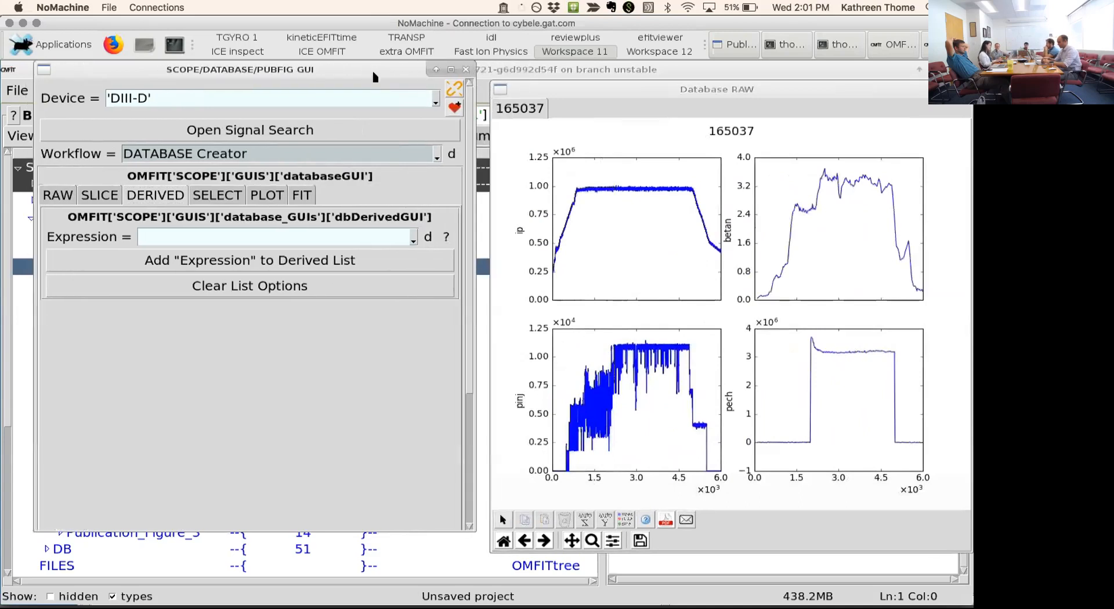
click(447, 237)
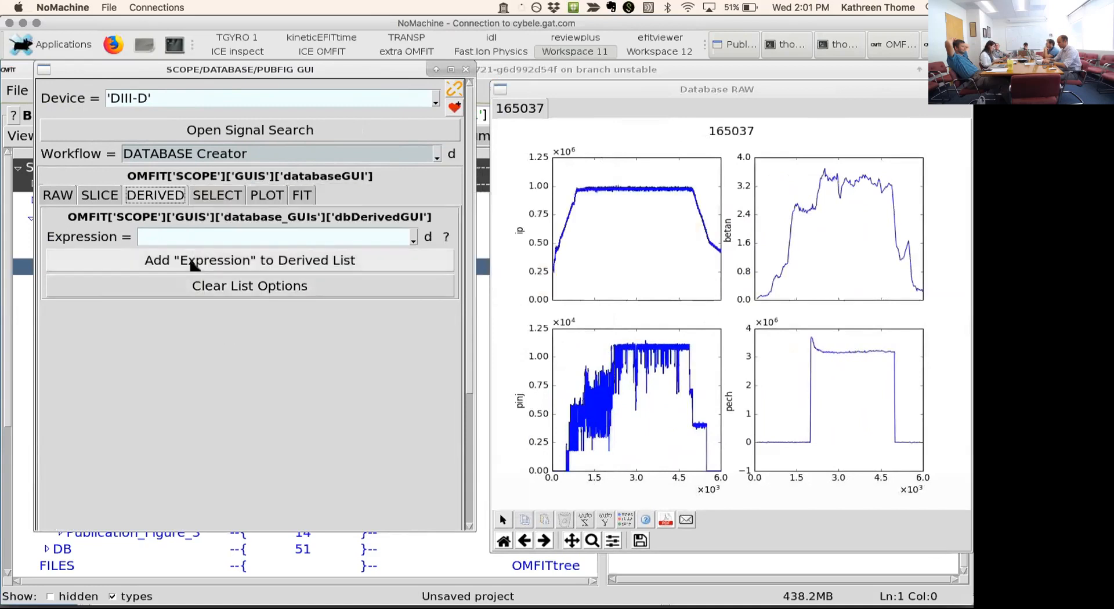
- Enter the derived expression 'power=pinj/1e3+pech/1e6' and add it to the available expressions of the Derived List
click(191, 236)
text('po)
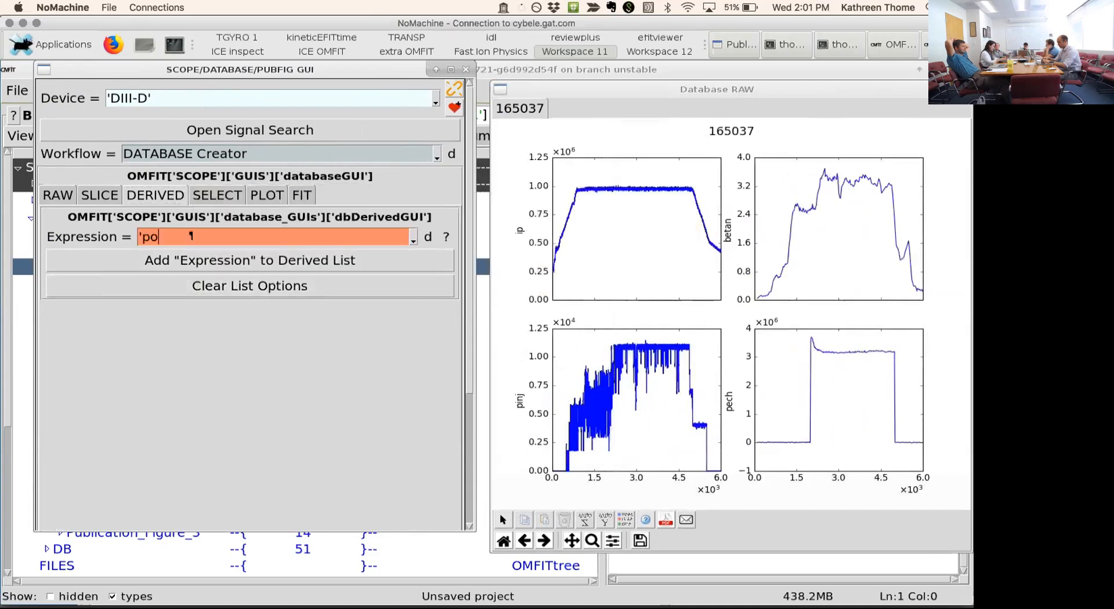
text(wer=pinj/1e3+pech)
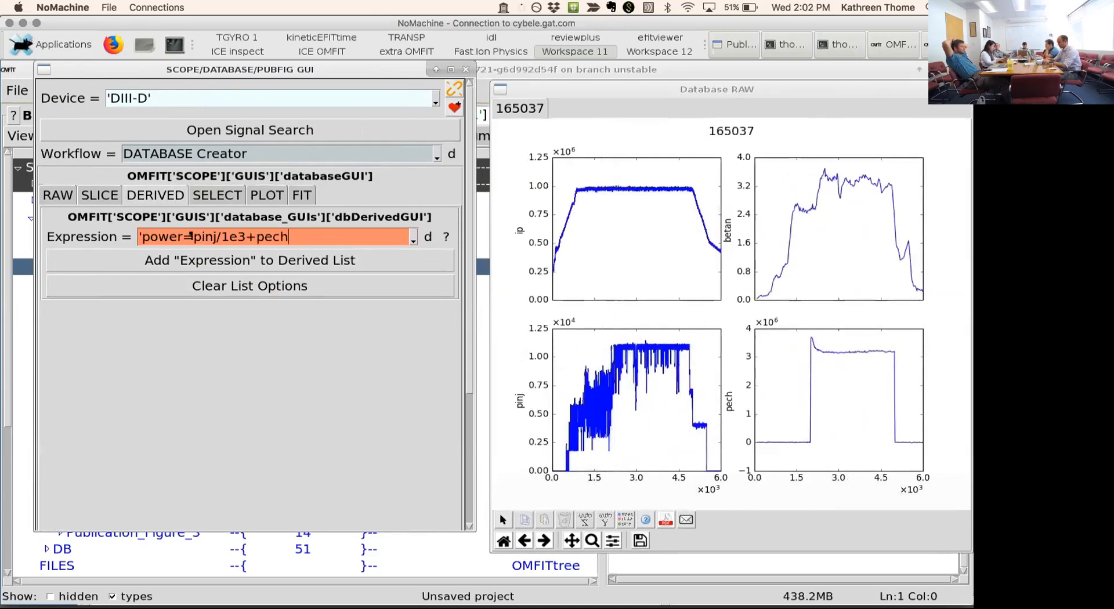
text(/1e6)
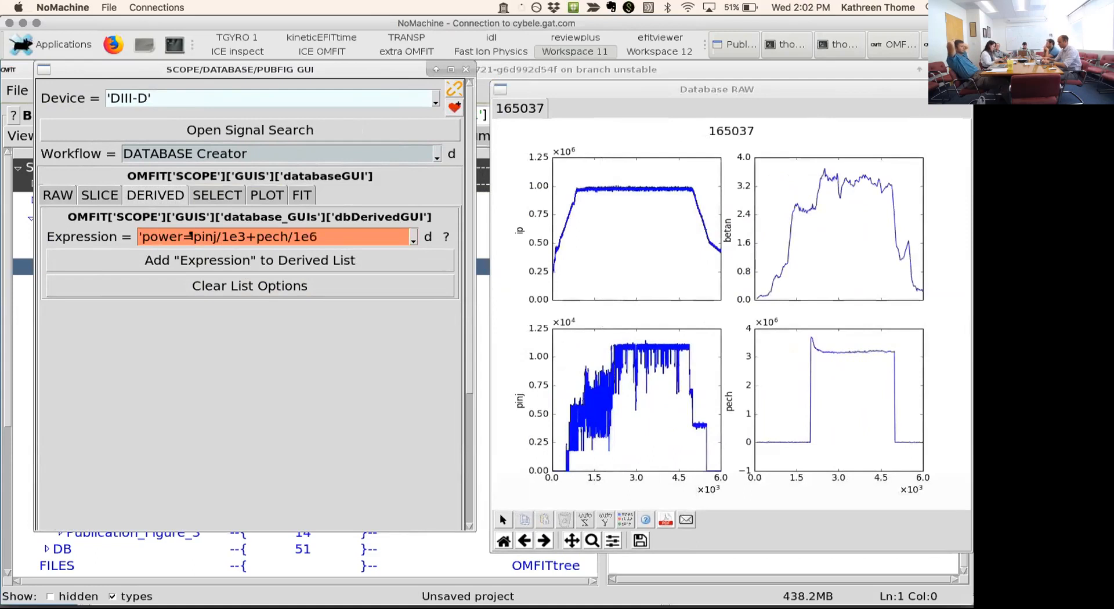
key(Return)
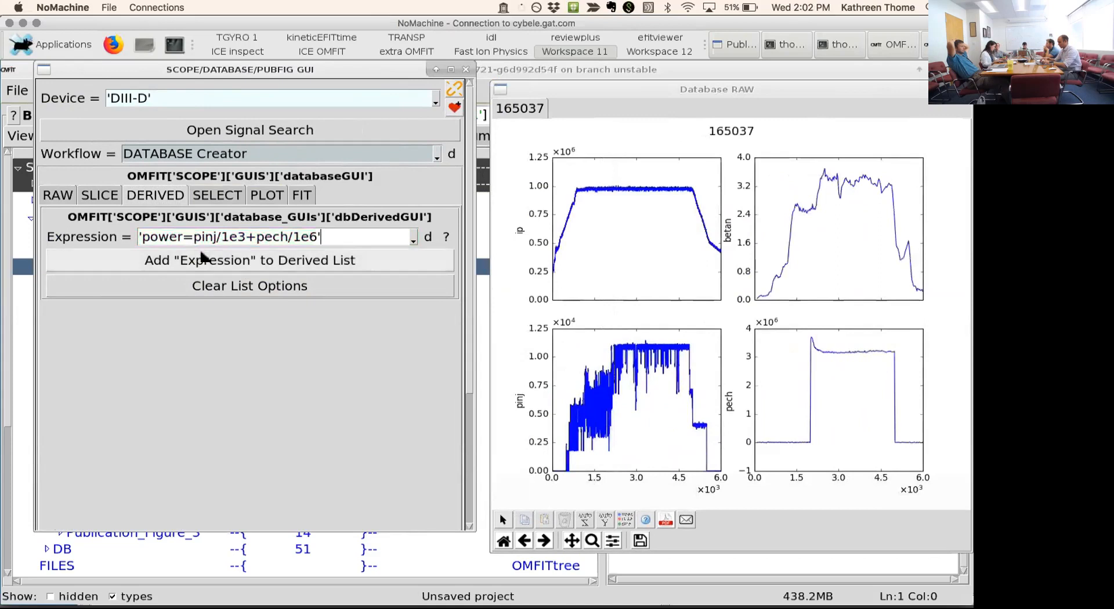
click(204, 260)
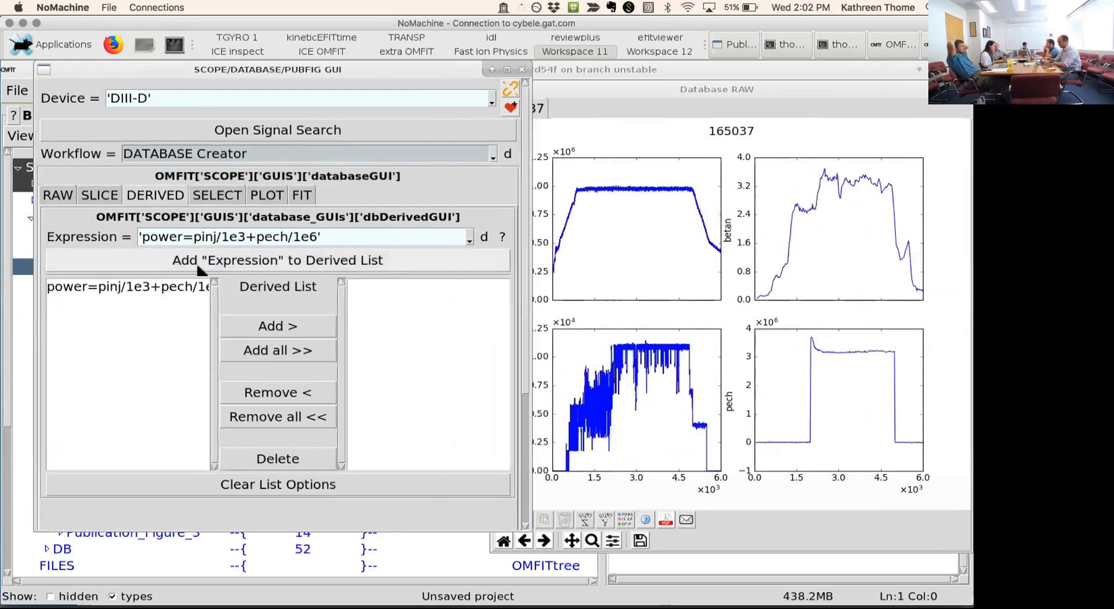
- Select the power expression and move it into the active derived signals
click(186, 294)
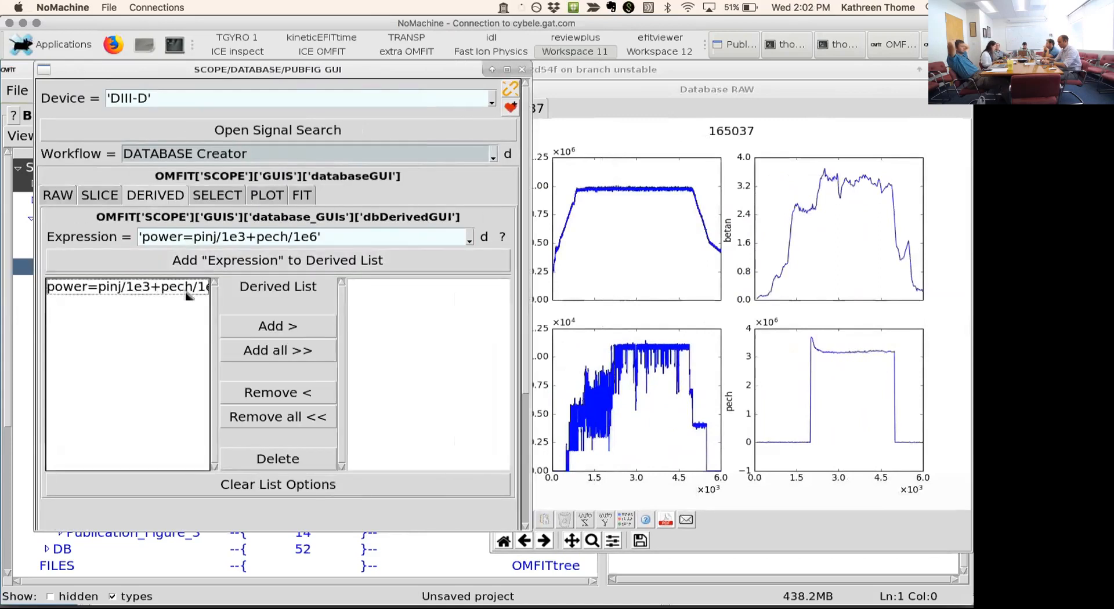
click(182, 292)
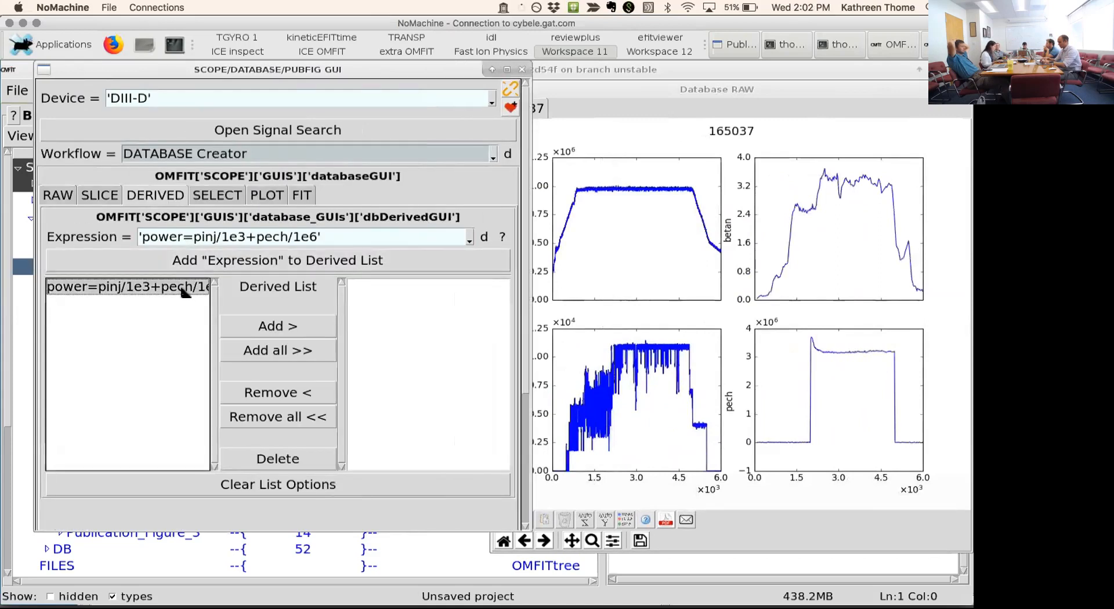
click(251, 326)
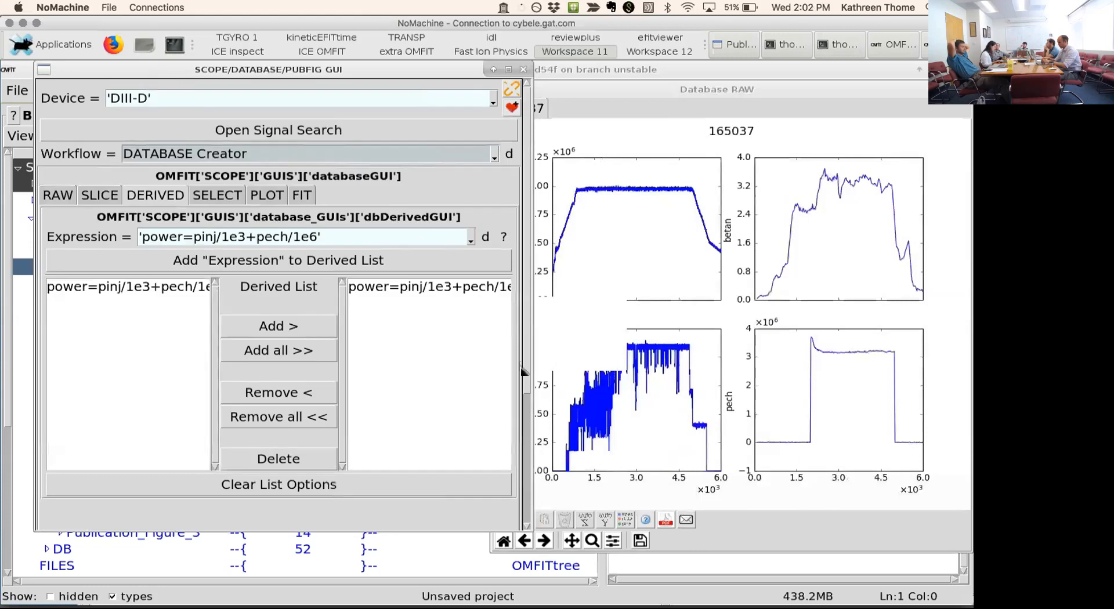
drag(525, 378, 516, 469)
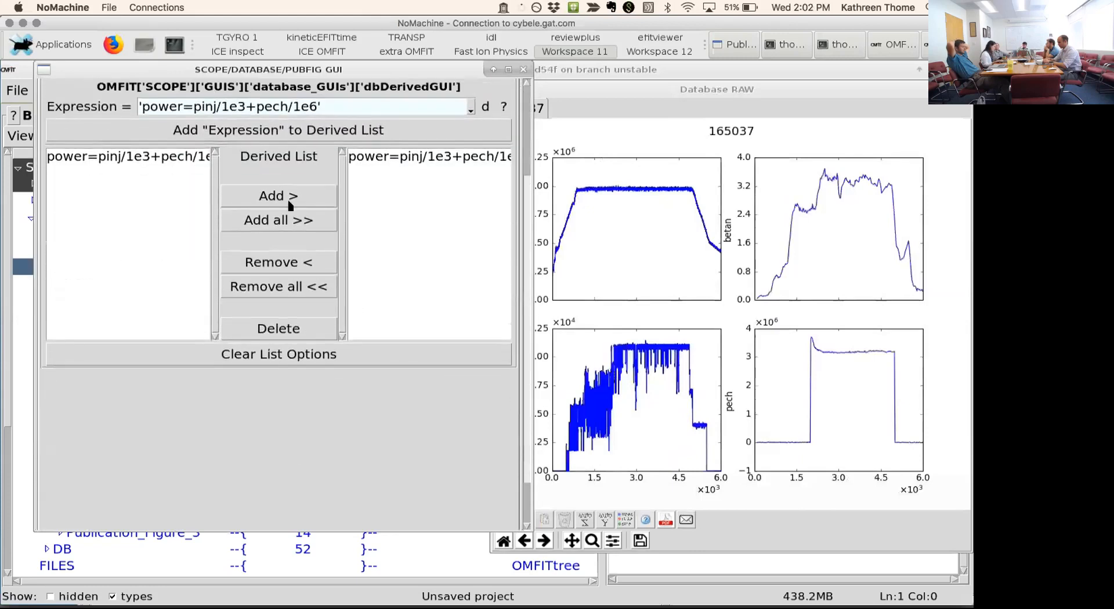
- View the database's rejection settings and open the History plot options
scroll(225, 167, up, 5)
click(224, 166)
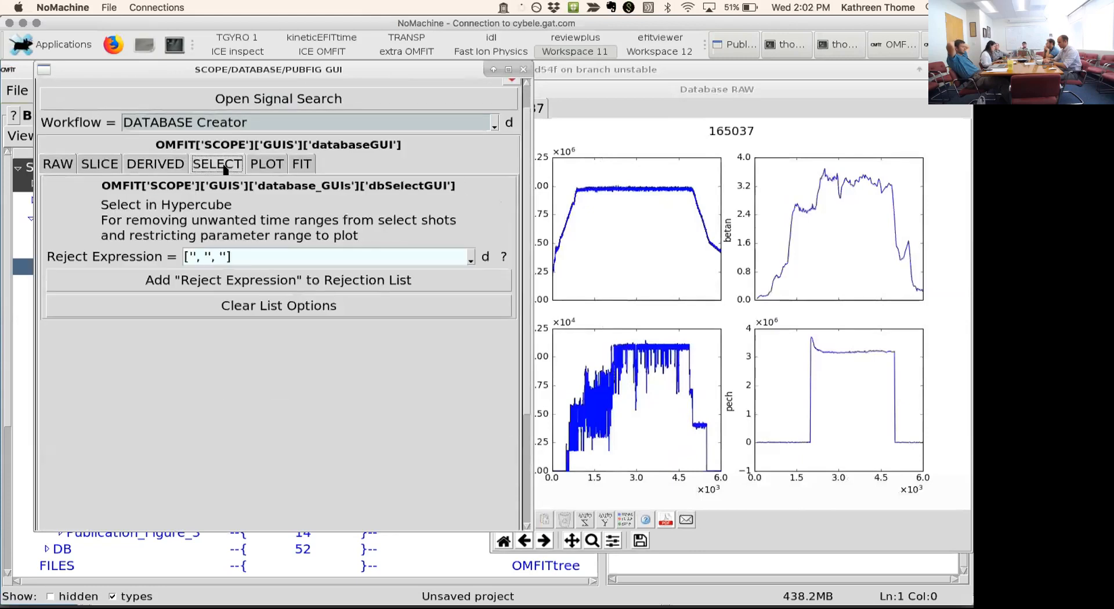
click(260, 170)
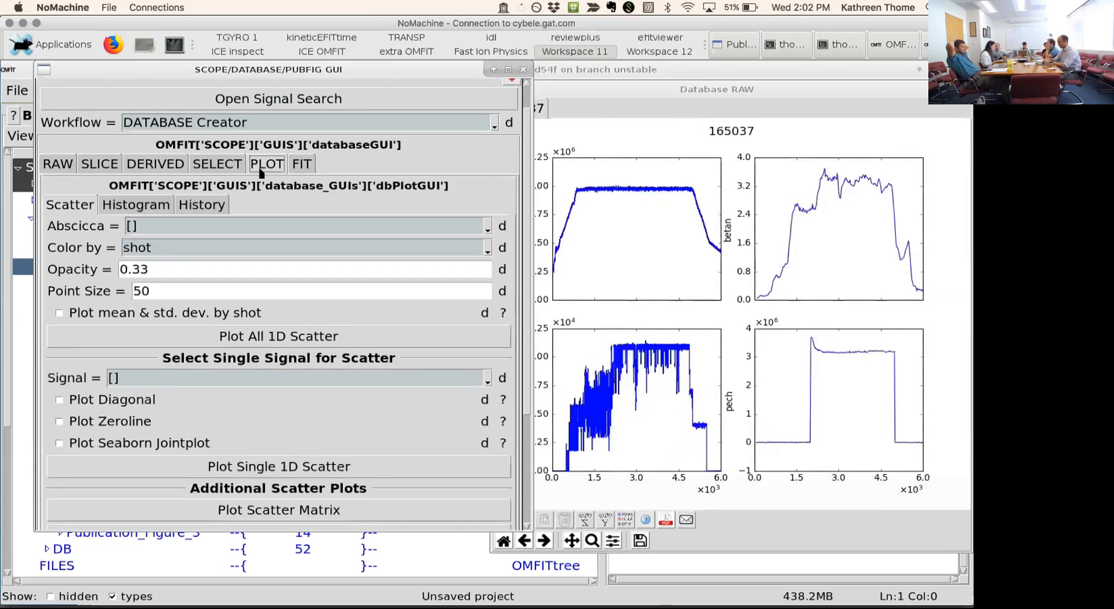
click(196, 206)
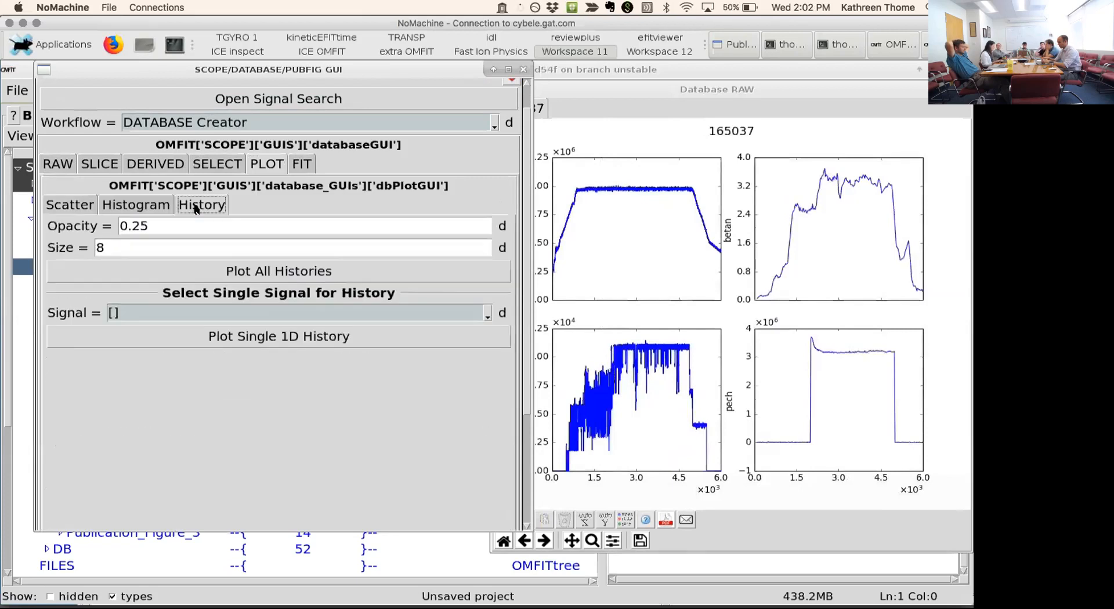
- Try a single-signal history plot without choosing a signal, close that figure, and plot the histories of all signals
click(240, 339)
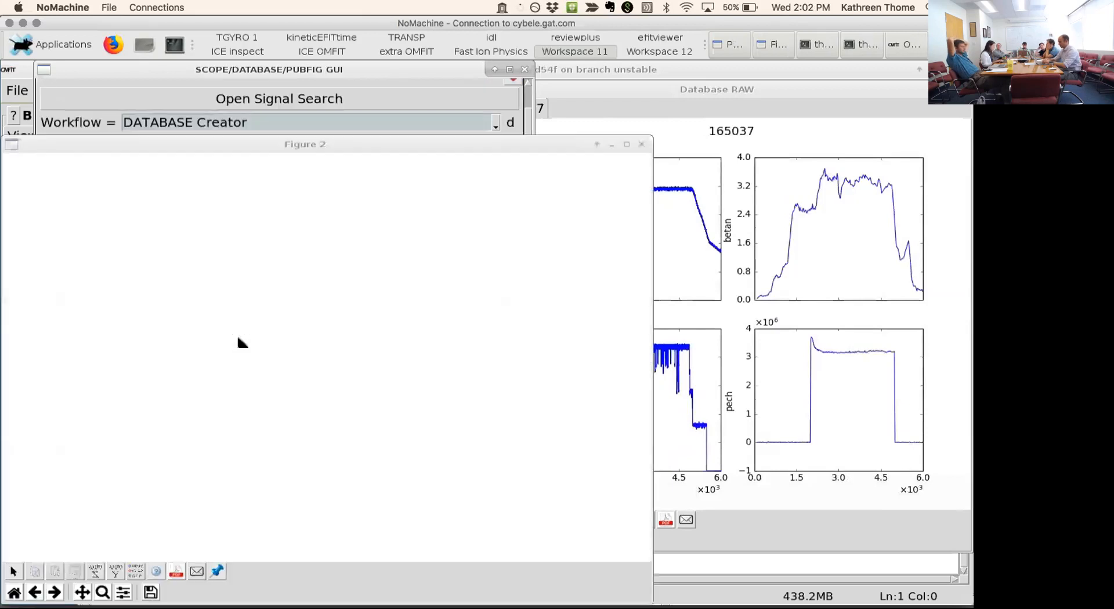
click(641, 143)
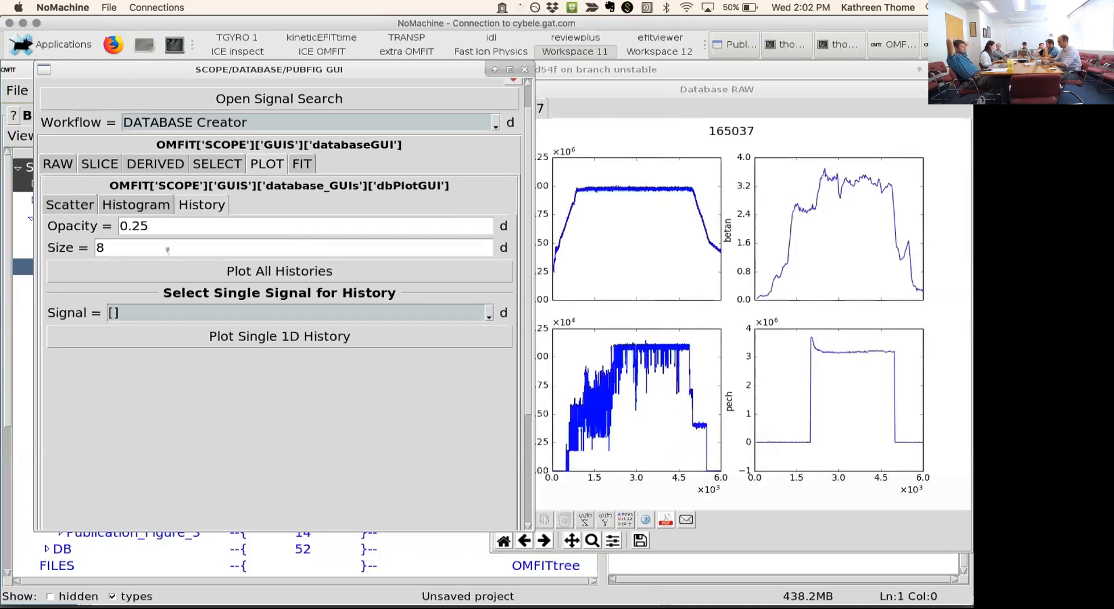
click(472, 275)
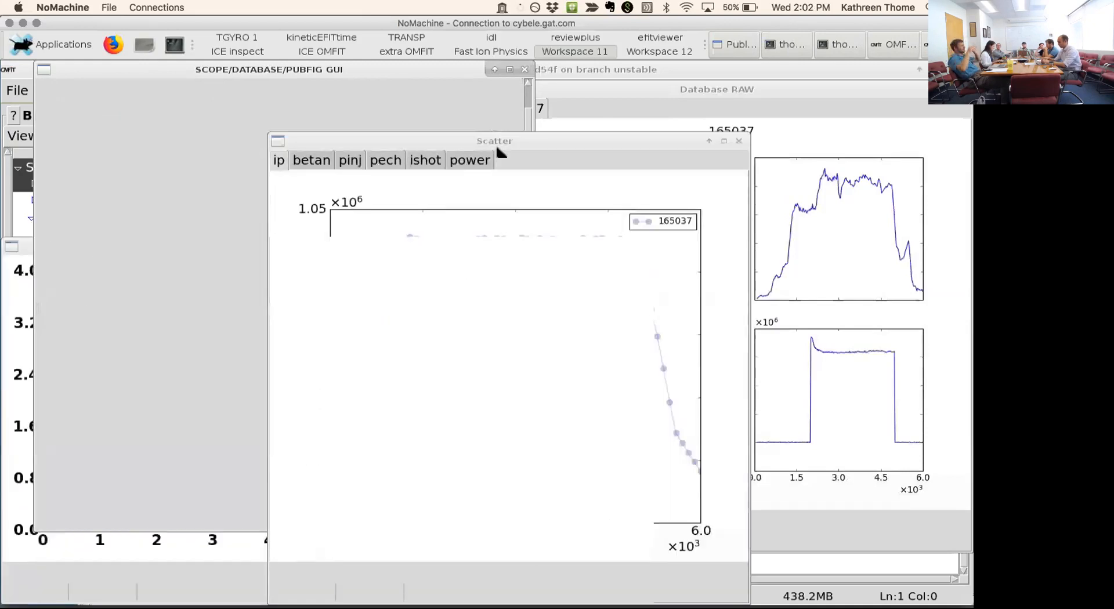
drag(509, 141, 555, 70)
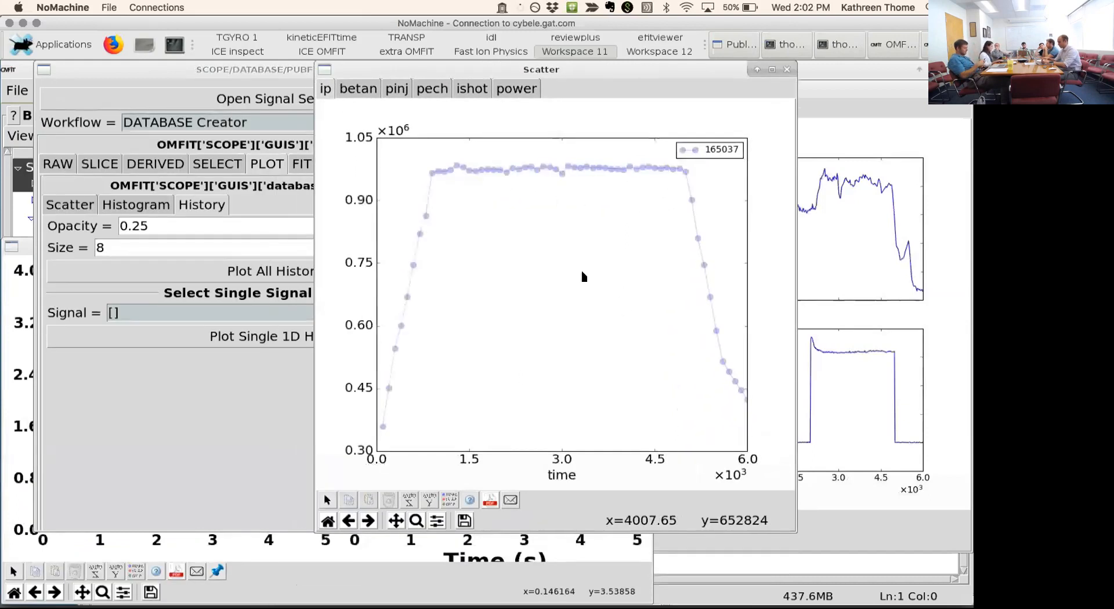
- Examine the betan, pinj, power and ip histories of shot 165037, moving the Scatter figure clear of the settings window
click(359, 89)
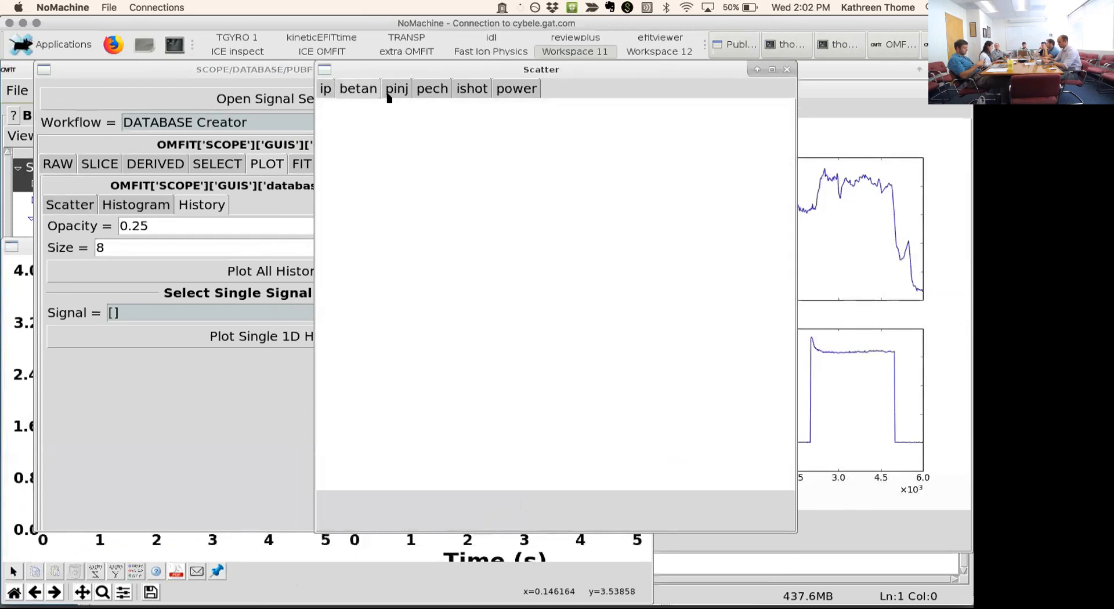
click(390, 92)
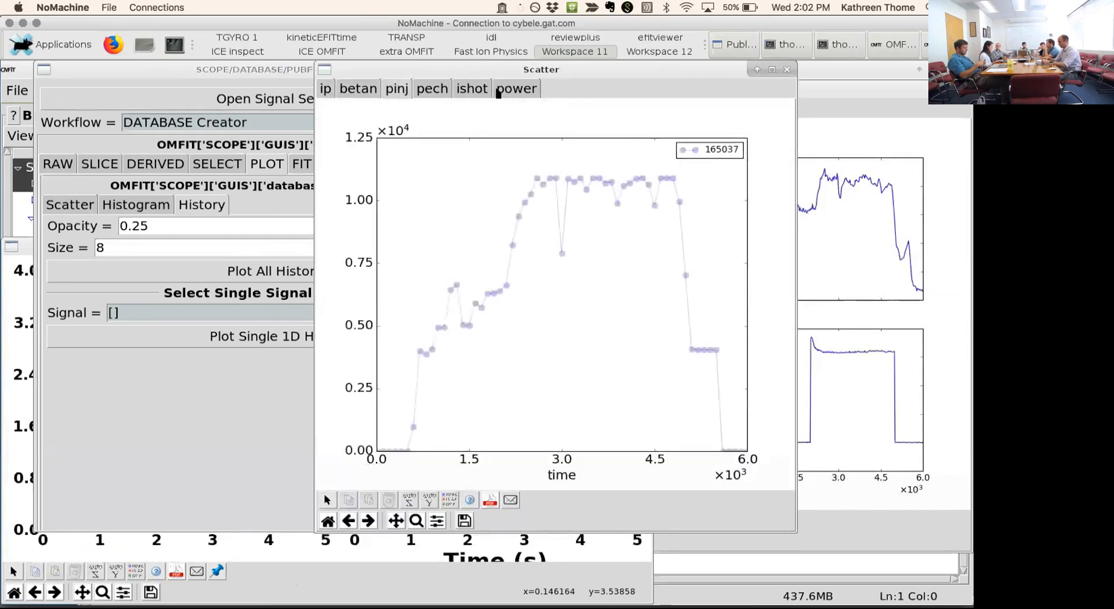
click(499, 93)
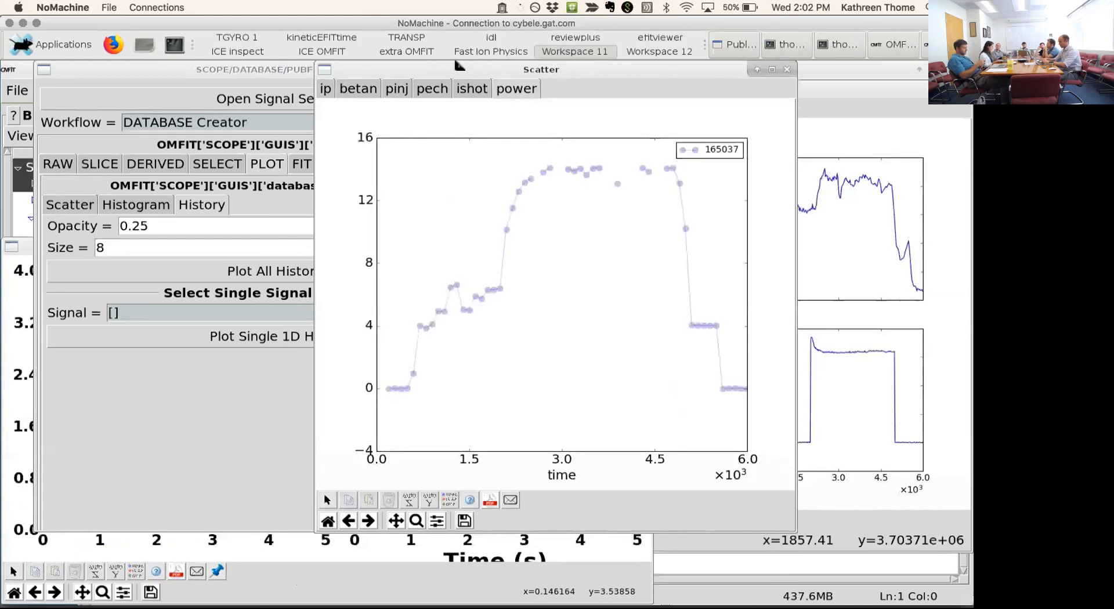
drag(510, 75, 586, 74)
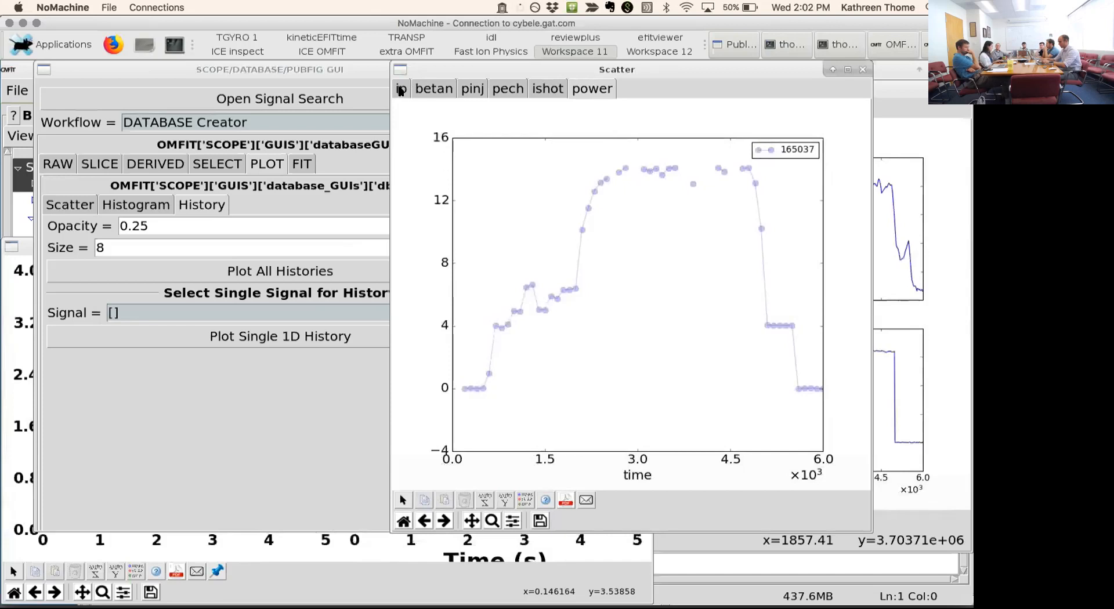
click(400, 95)
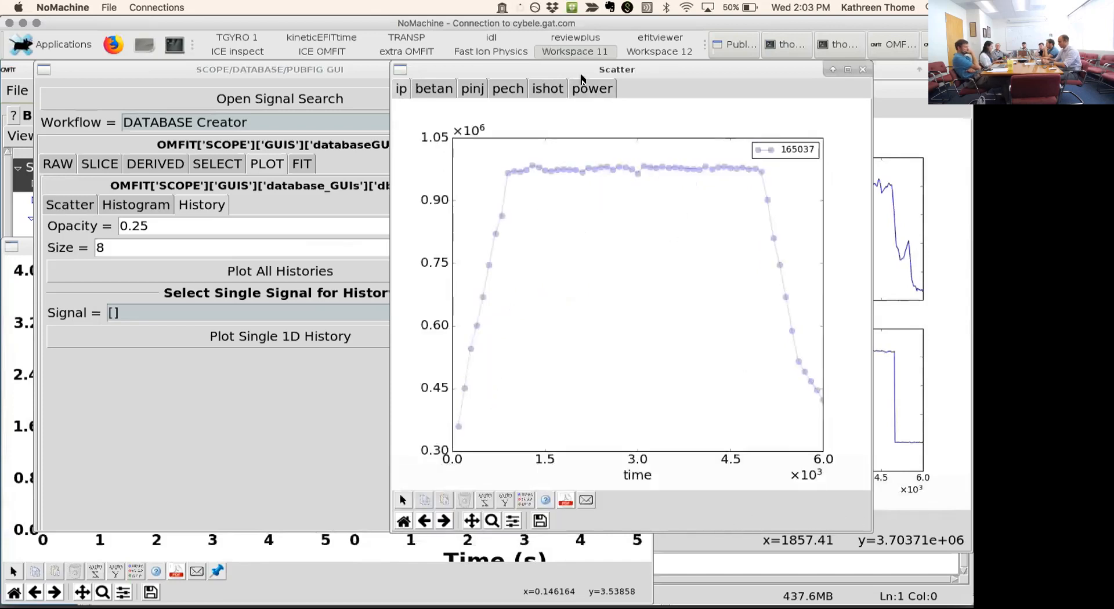
drag(636, 74, 643, 76)
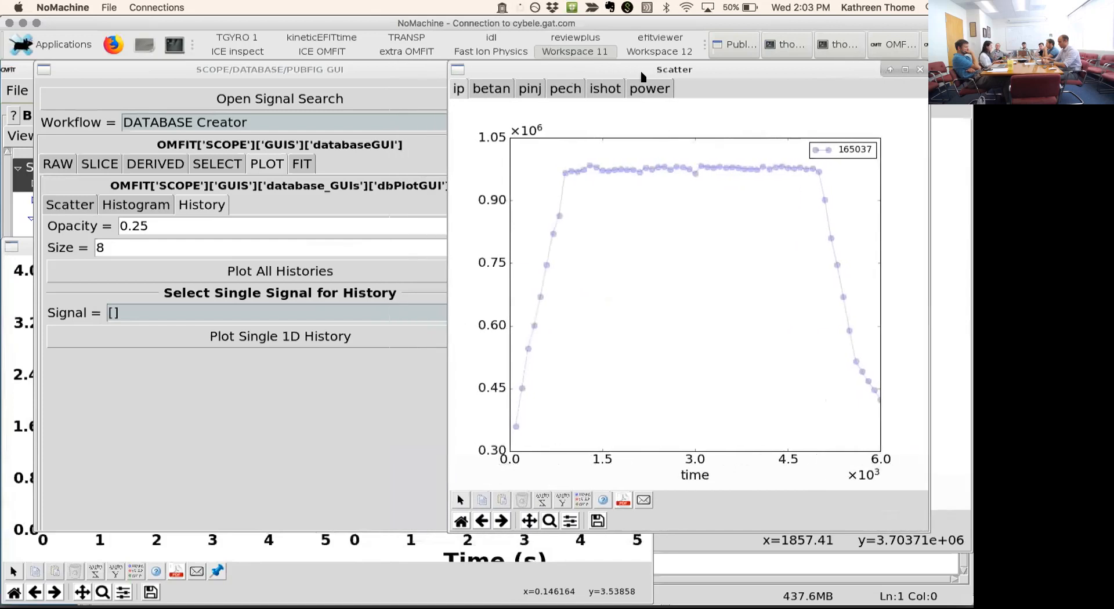
- Create the reject expression ['ip', '<', '0.8e6'] for the database and move it into the active reject list
click(201, 165)
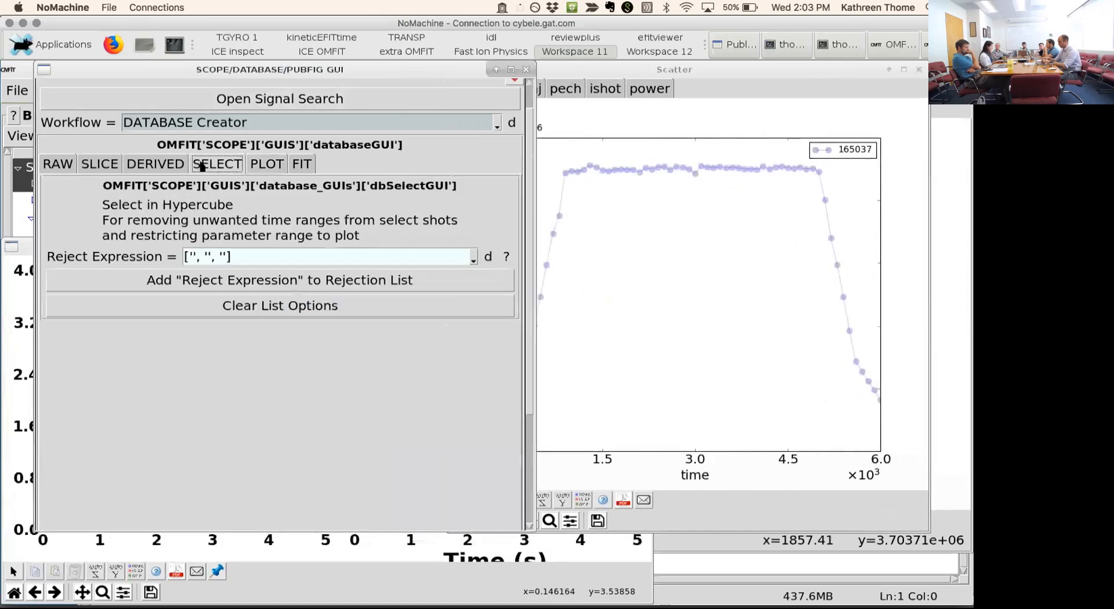
click(193, 257)
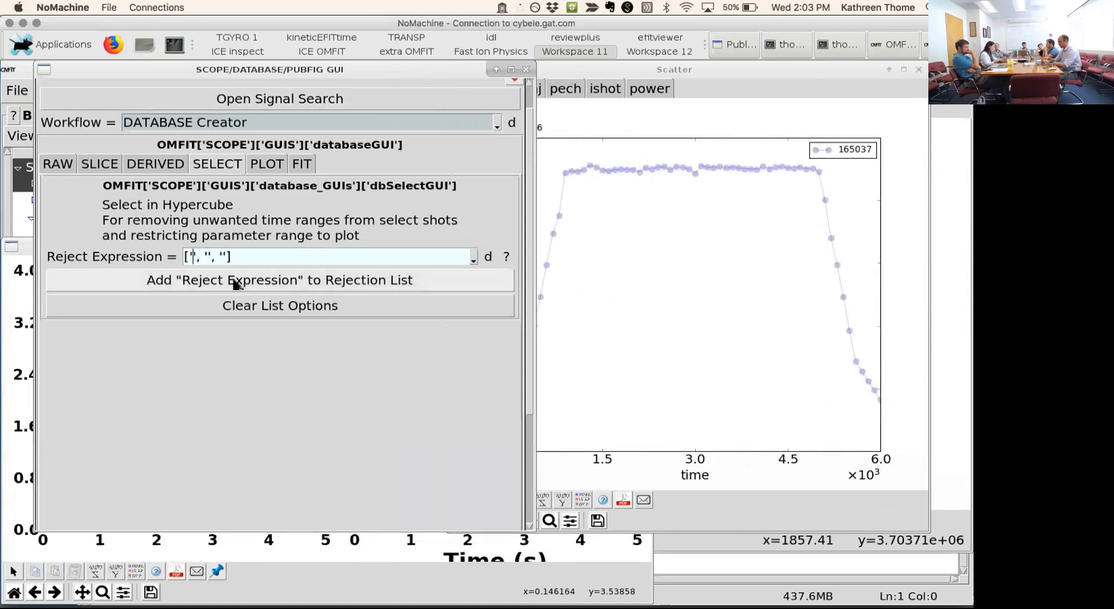
text(ip)
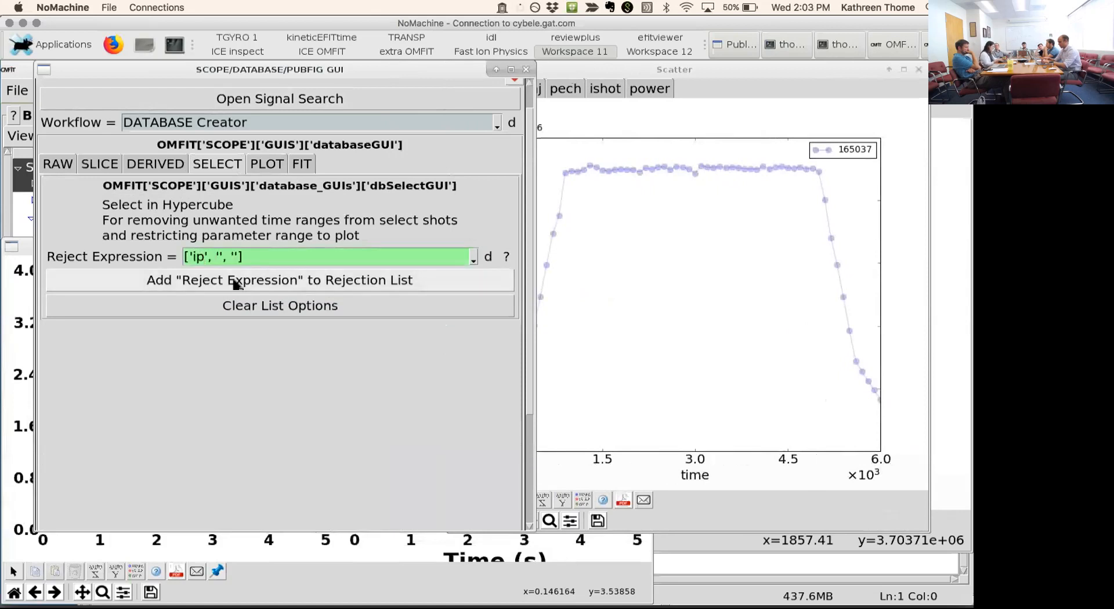
text(<)
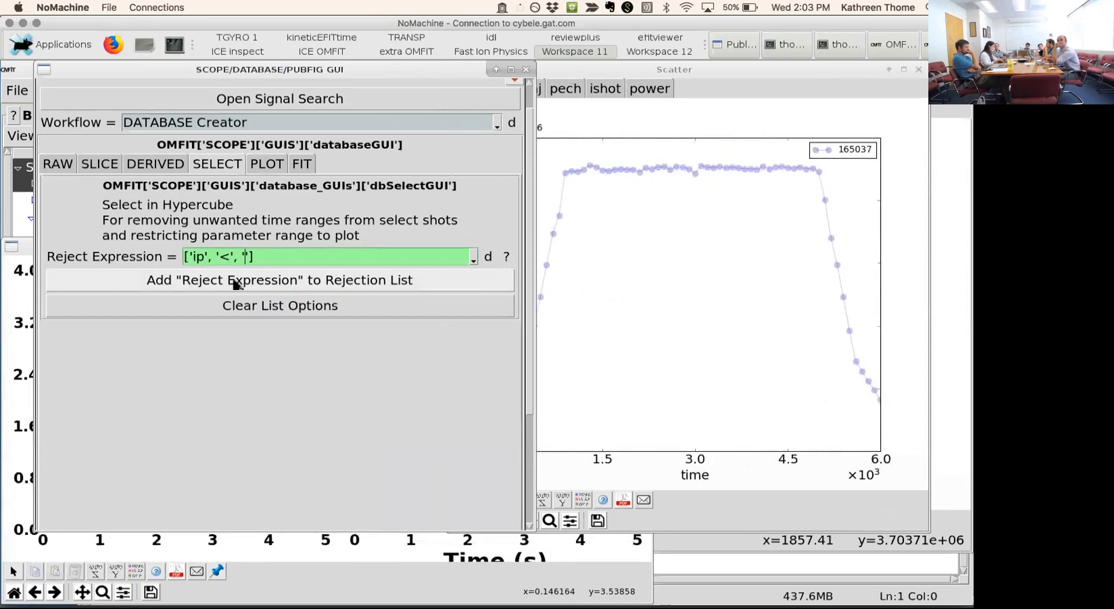
text(0.8e)
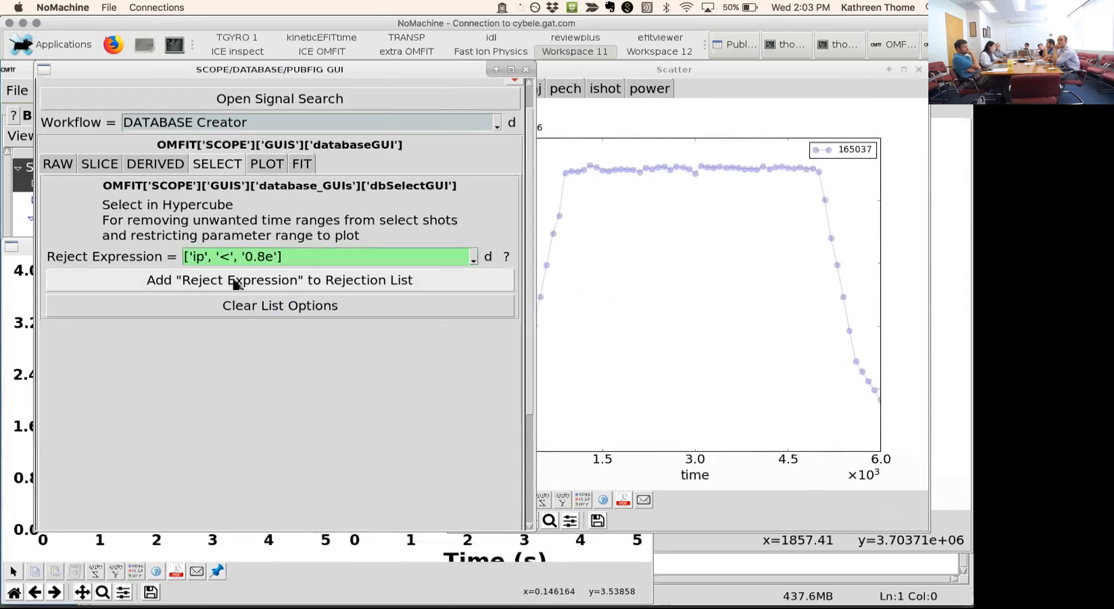
click(235, 281)
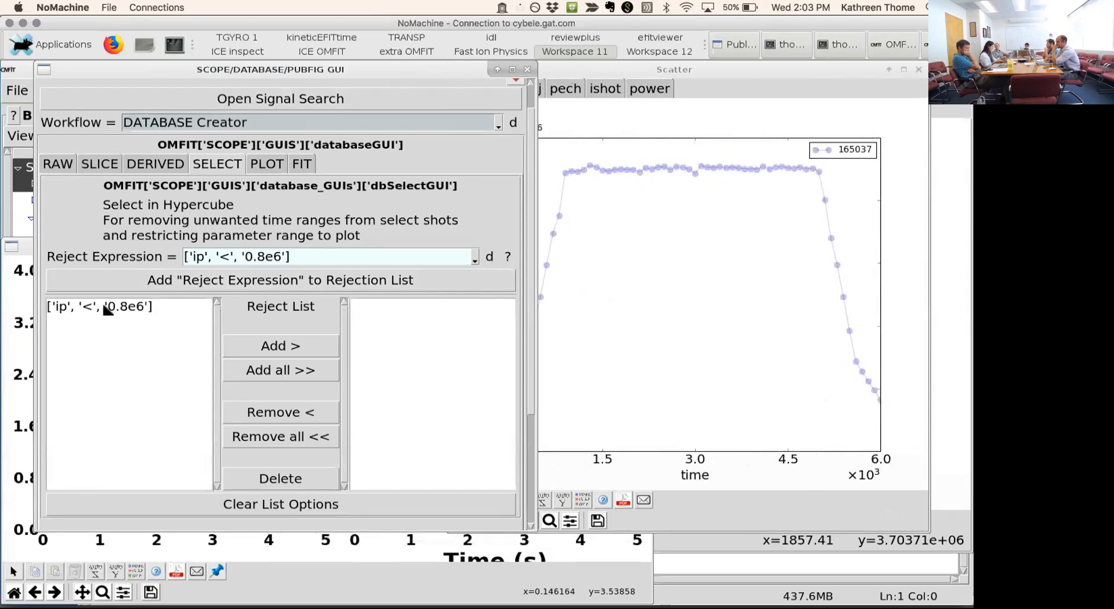
click(107, 309)
click(296, 346)
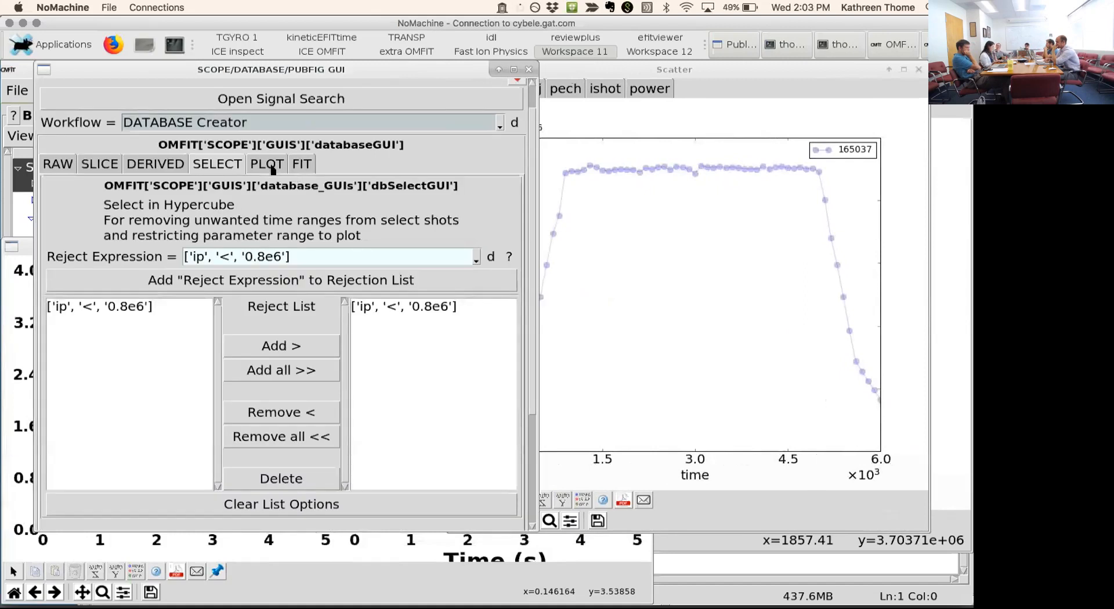
- Plot the histories of all signals with the ip rejection applied, then close that new figure
click(272, 166)
click(257, 274)
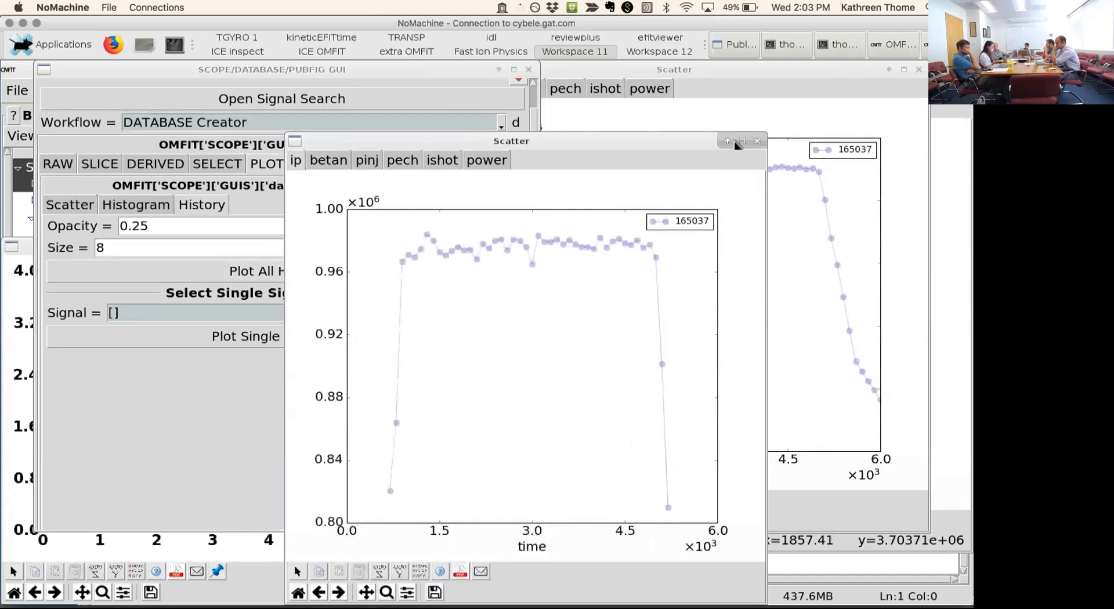
click(758, 141)
- Plot histograms of all signals with the default bins and close the figure after viewing it
click(138, 204)
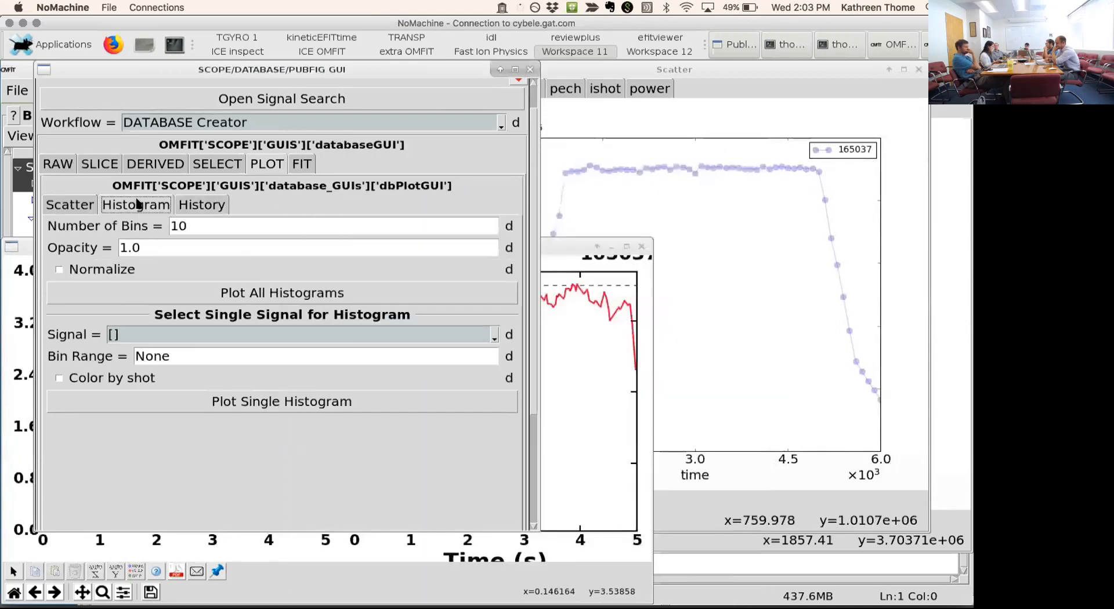
click(270, 296)
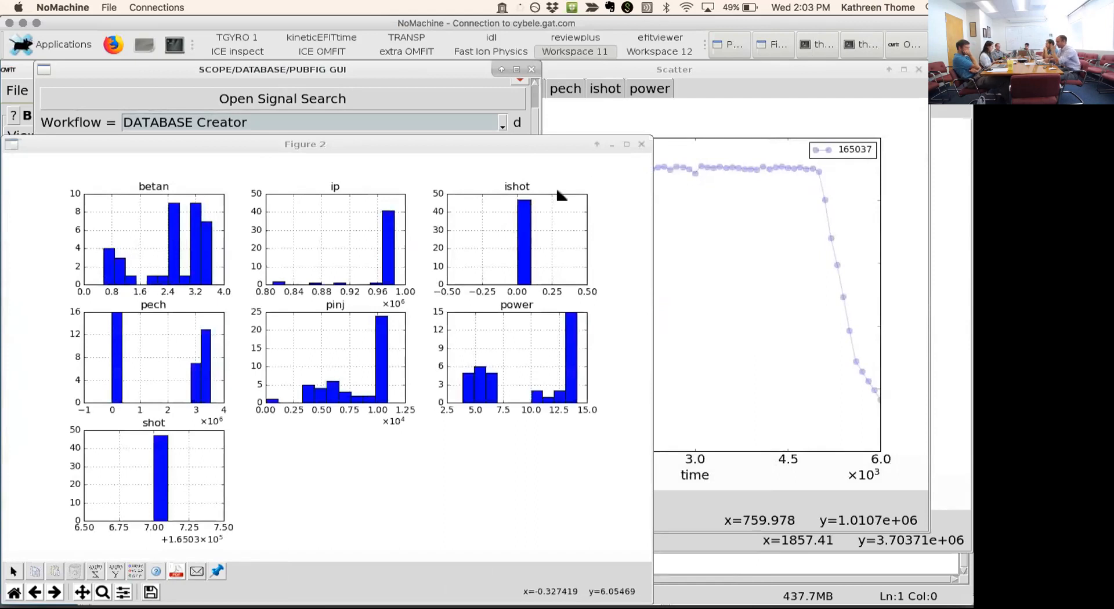
click(641, 144)
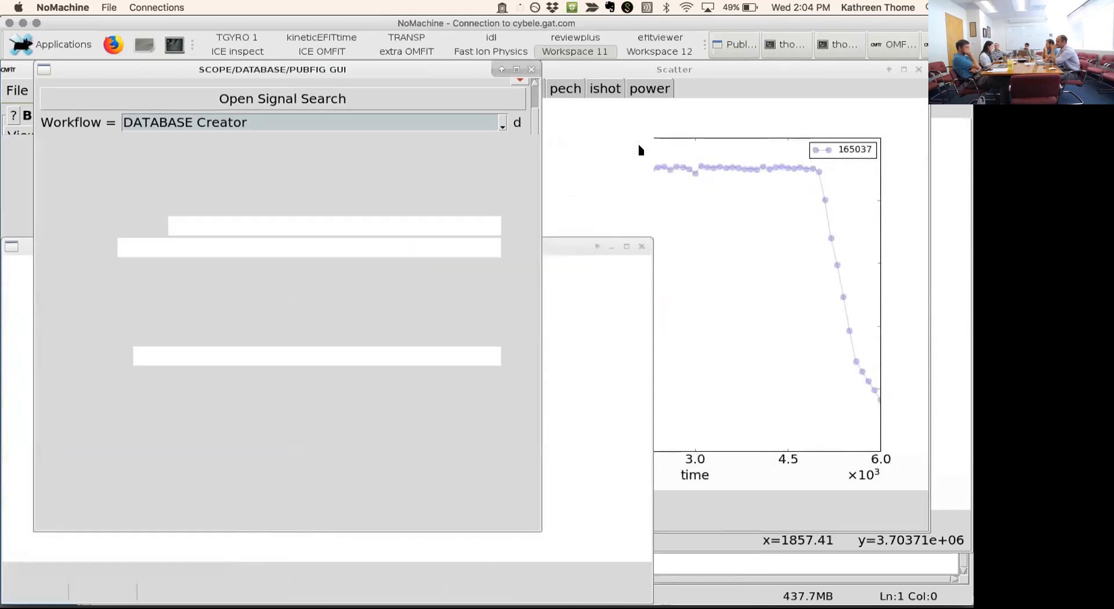
- Plot all 1D scatters with power as the abscissa, show the betan plot, and move the figure clear of the settings
click(86, 205)
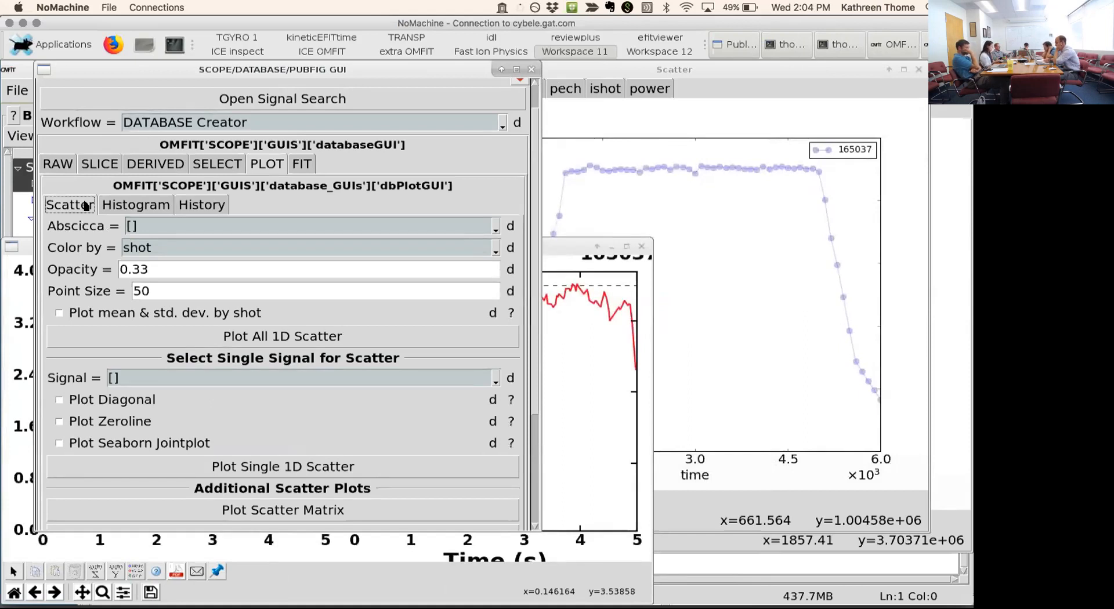
click(494, 229)
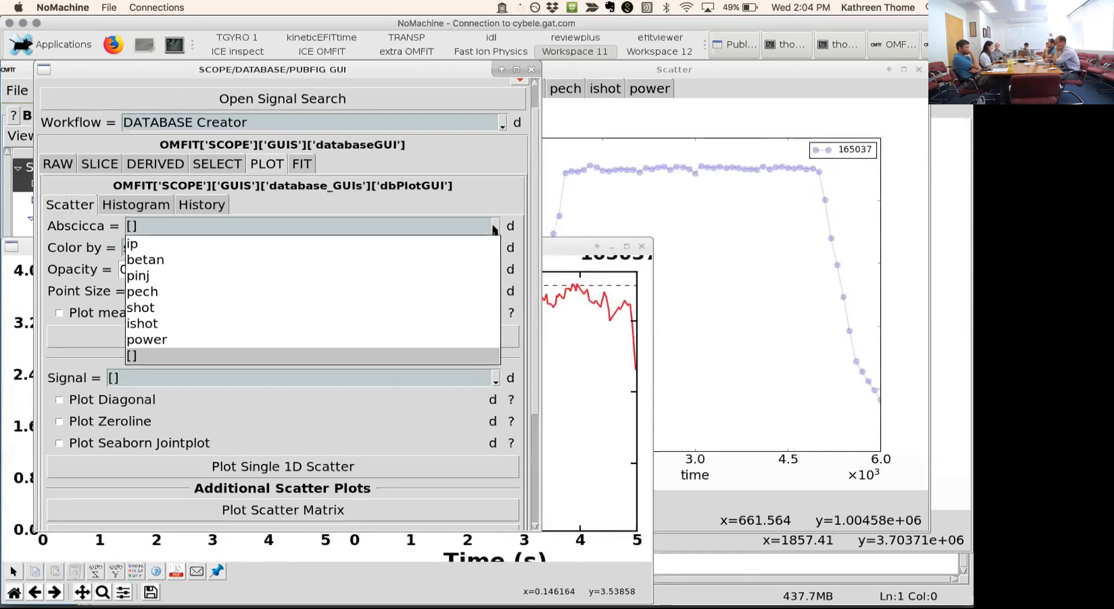
click(195, 340)
click(257, 337)
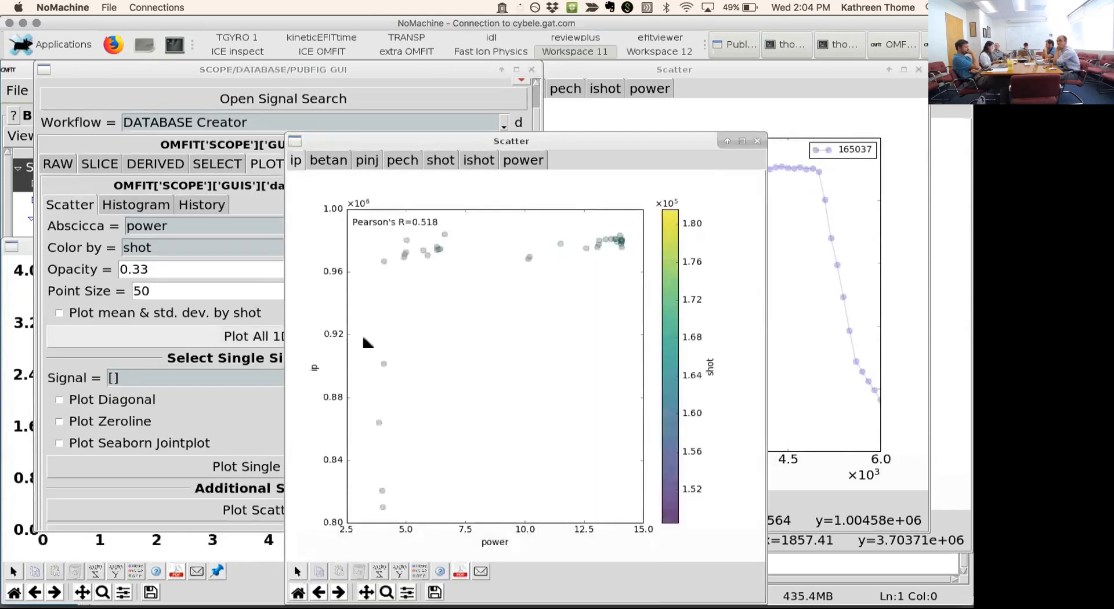
click(335, 160)
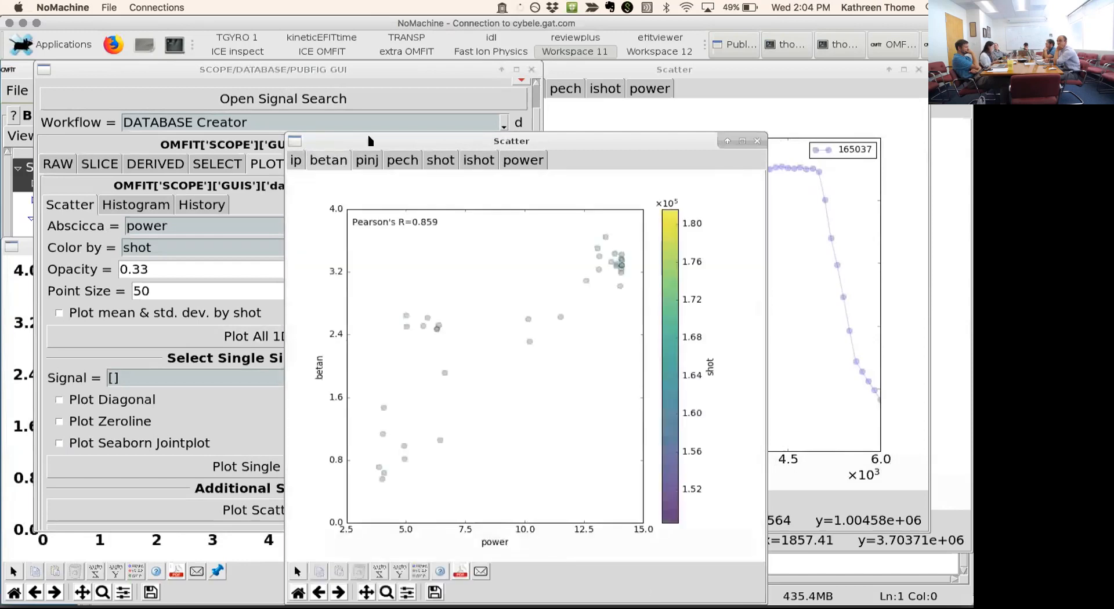
drag(377, 144, 441, 90)
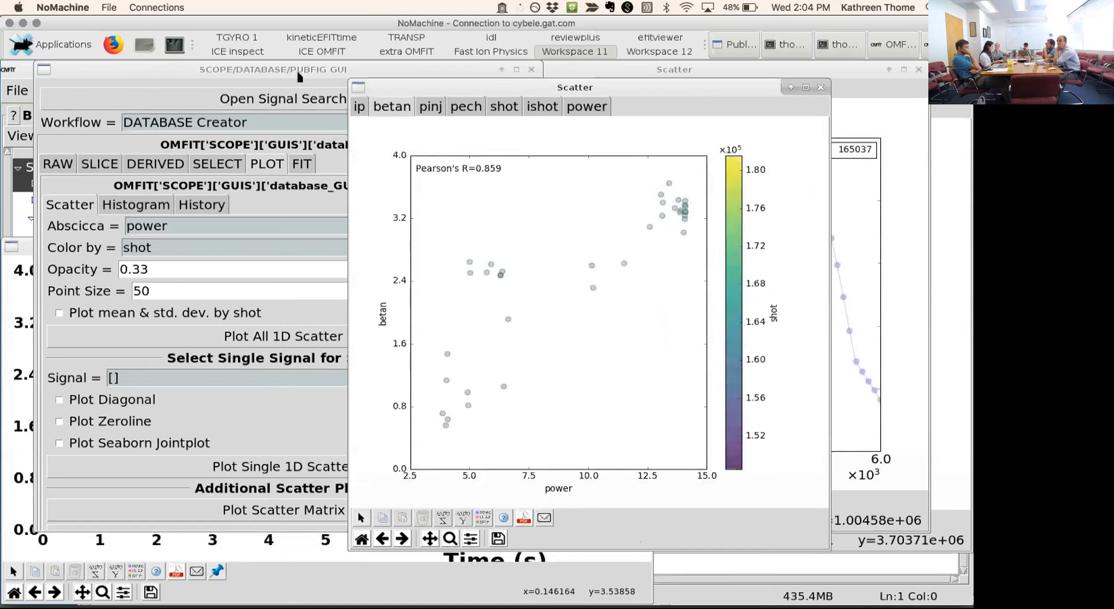
- Fit and plot a degree 1 polynomial with power as X and betan as Y
click(298, 161)
click(299, 163)
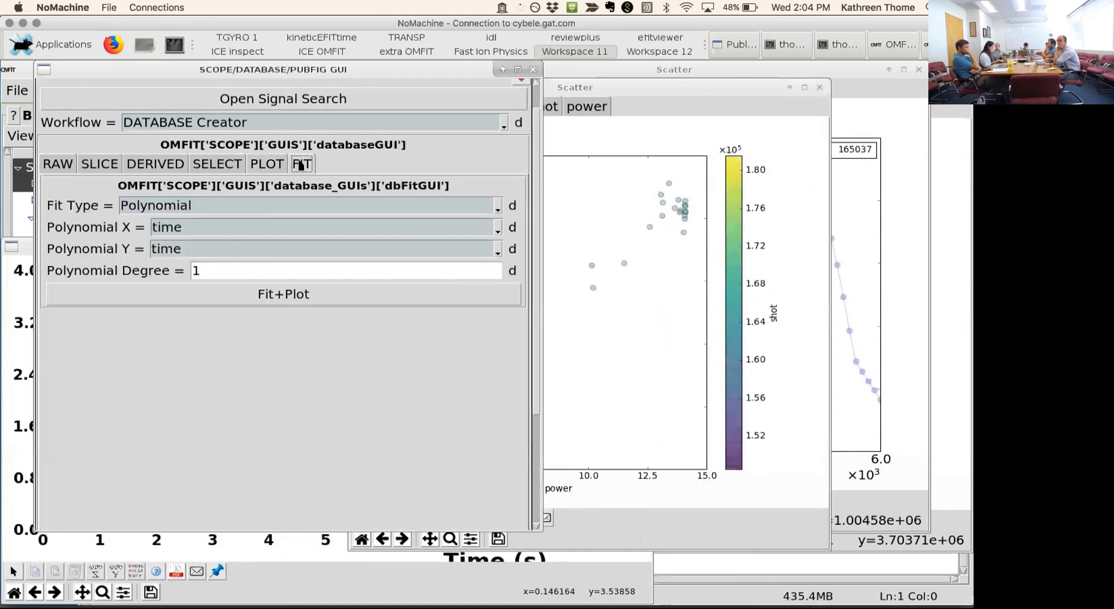
click(496, 231)
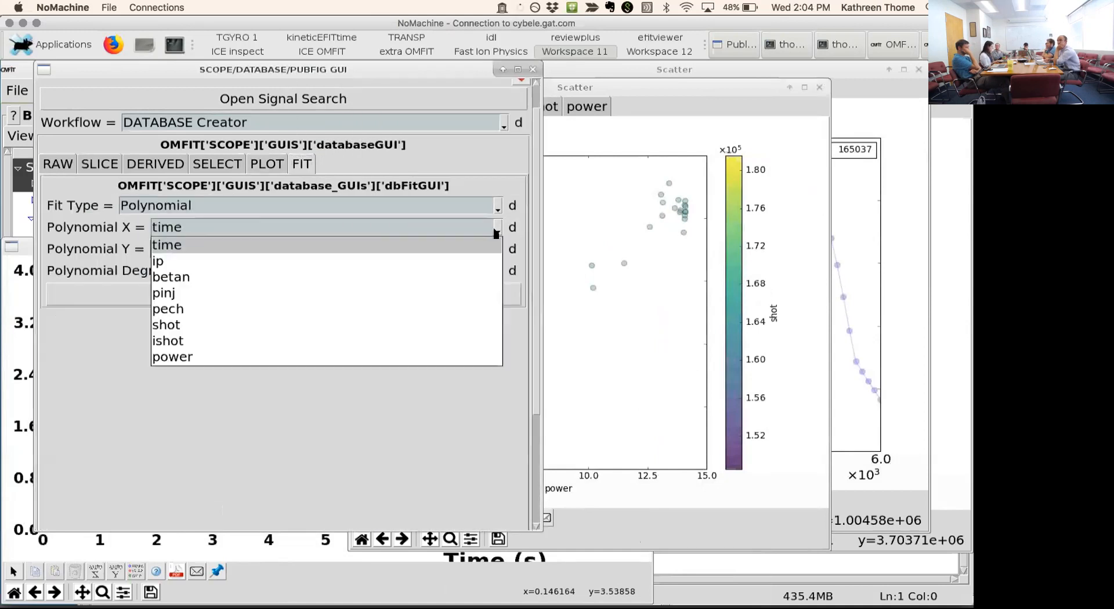
click(225, 358)
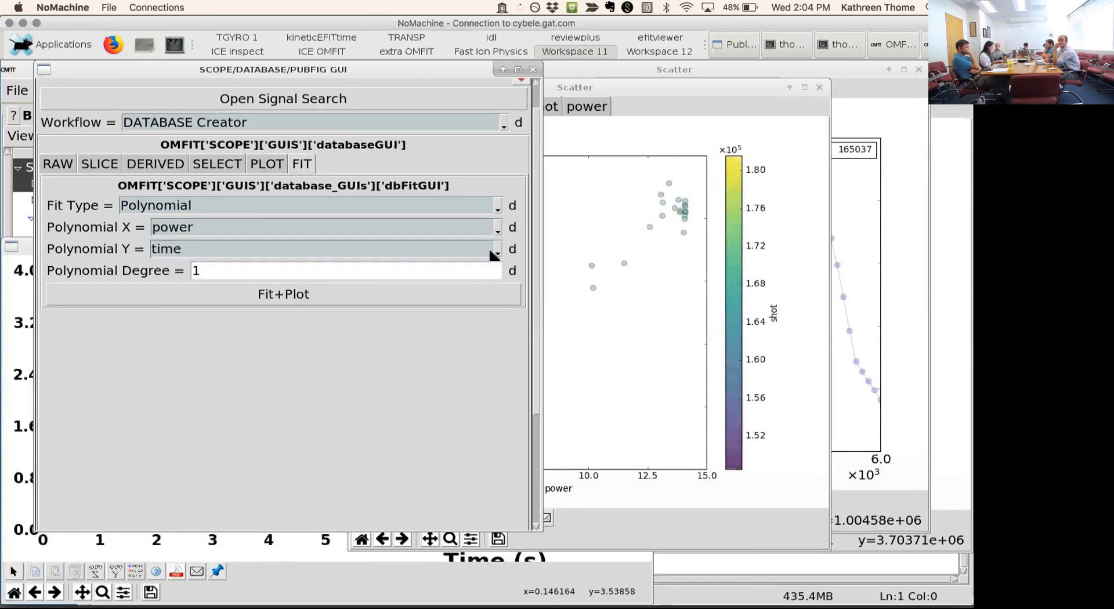
click(499, 252)
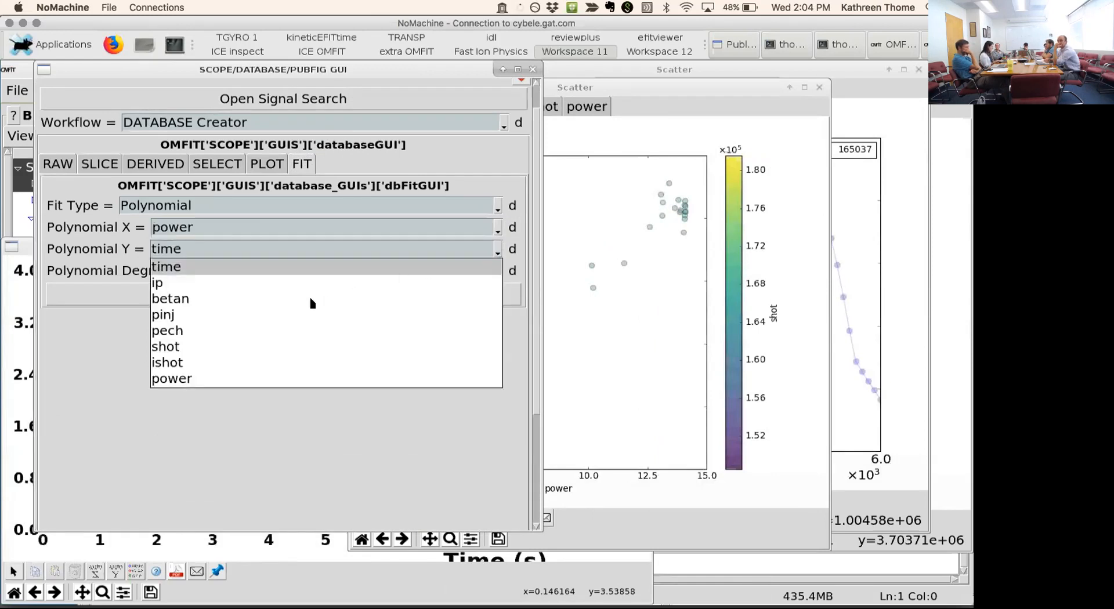
click(303, 301)
click(279, 296)
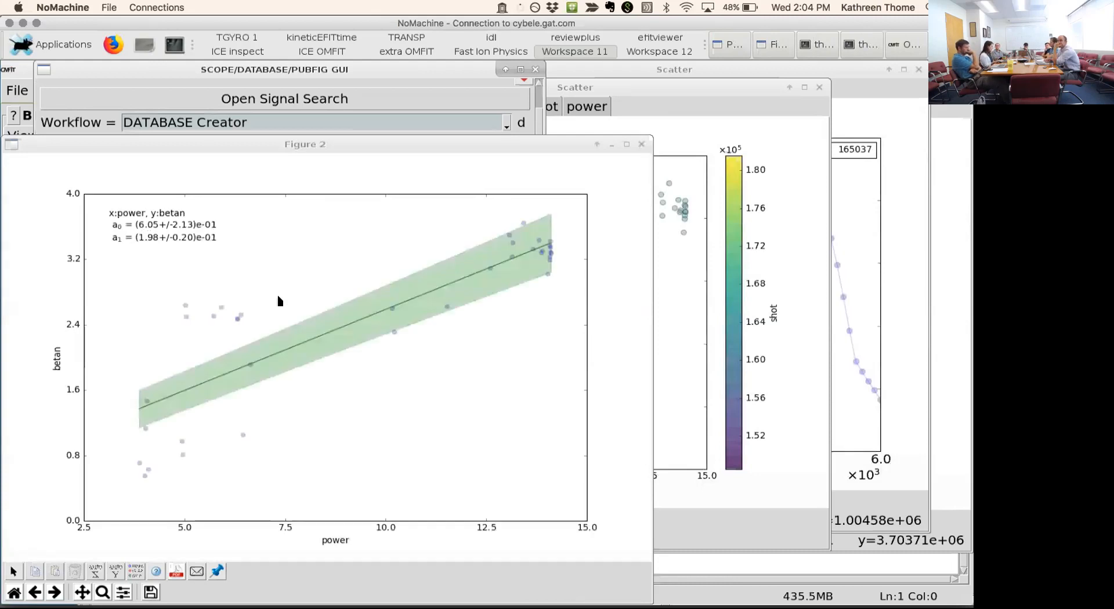
- Move the SCOPE settings window off the OMFIT main window and close all open figures
drag(457, 71, 585, 119)
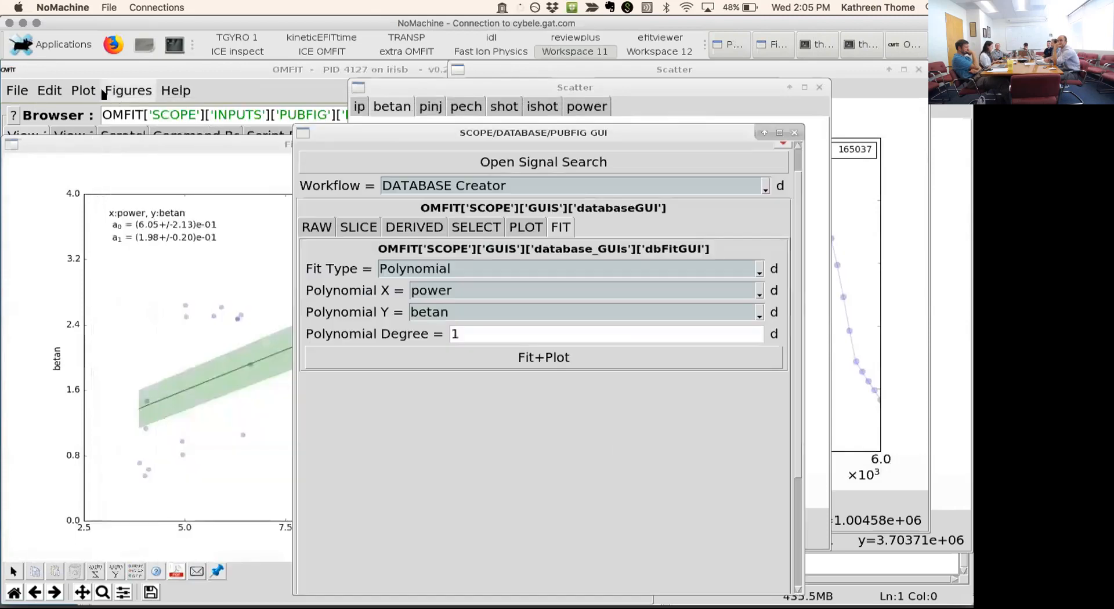
click(119, 91)
click(141, 113)
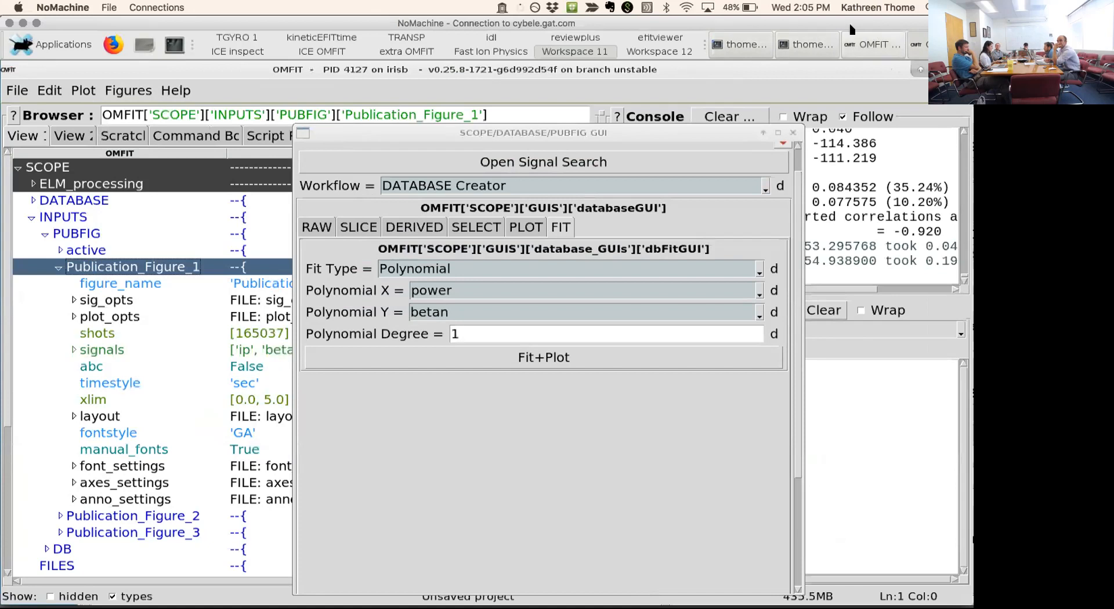
- Switch to the SCOPEtutorial_08152018 OMFIT session and enlarge its SCOPE settings window to fill the screen
mouse_move(880, 53)
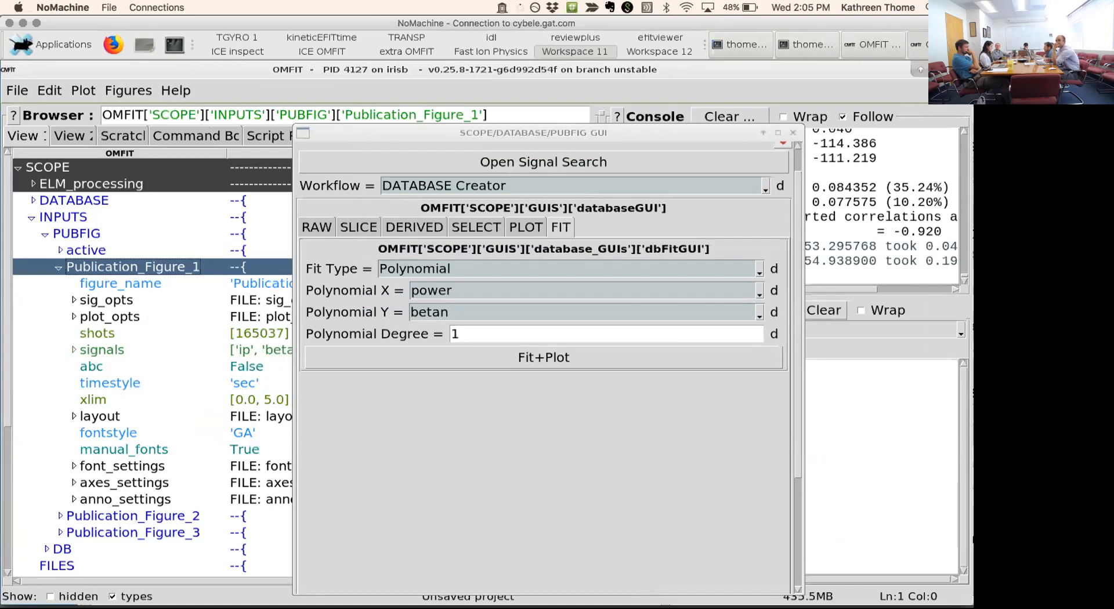
click(870, 44)
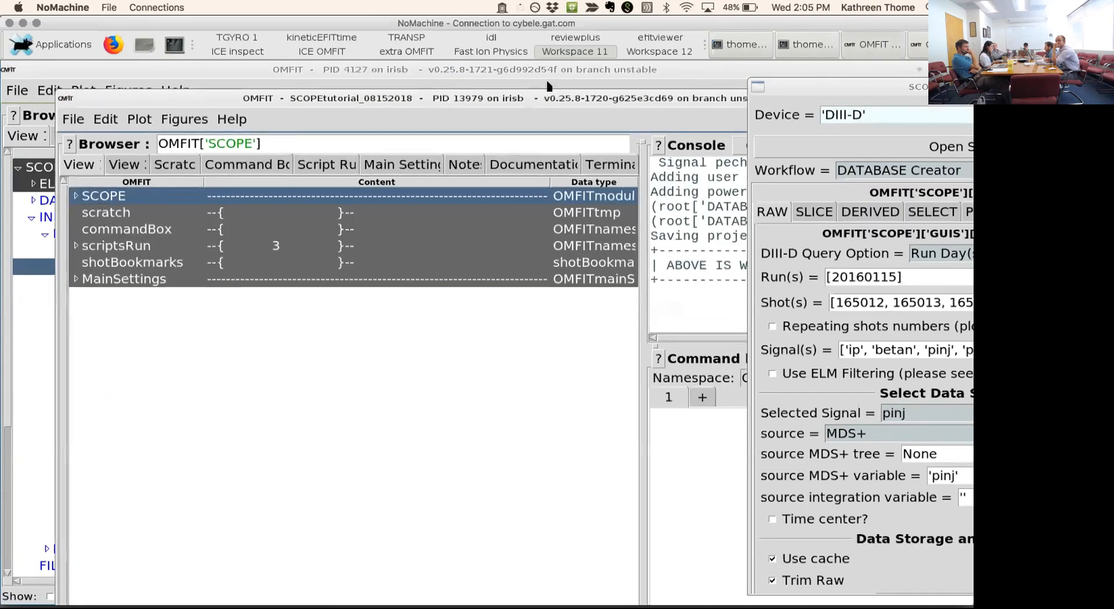
drag(610, 101, 547, 81)
drag(863, 87, 486, 30)
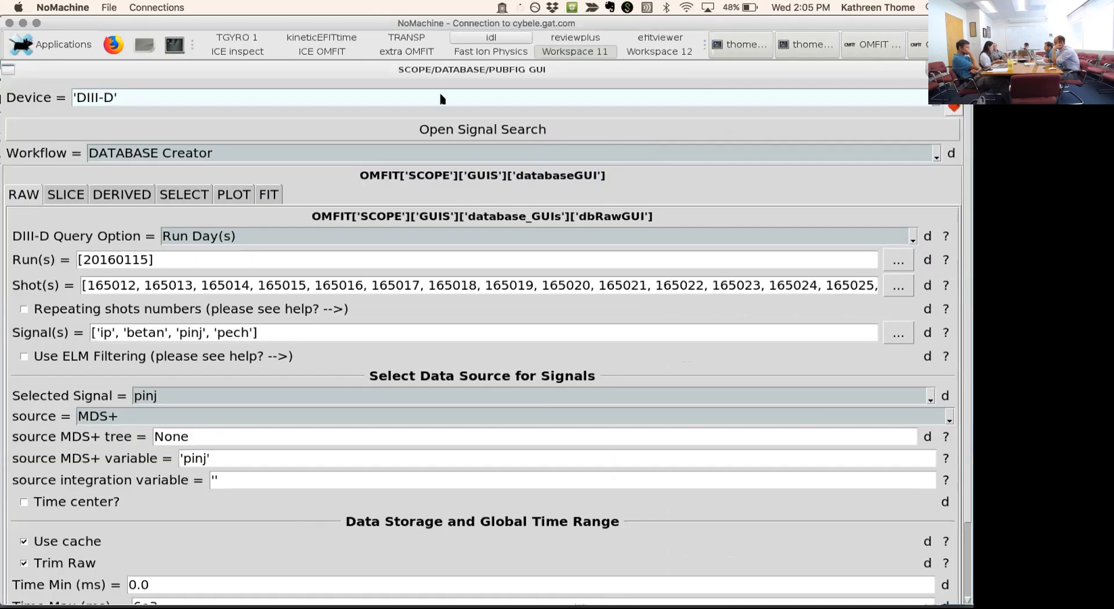
- Review the scatter plot settings and the full shot list for run day 20160115, closing the list without changes
click(230, 197)
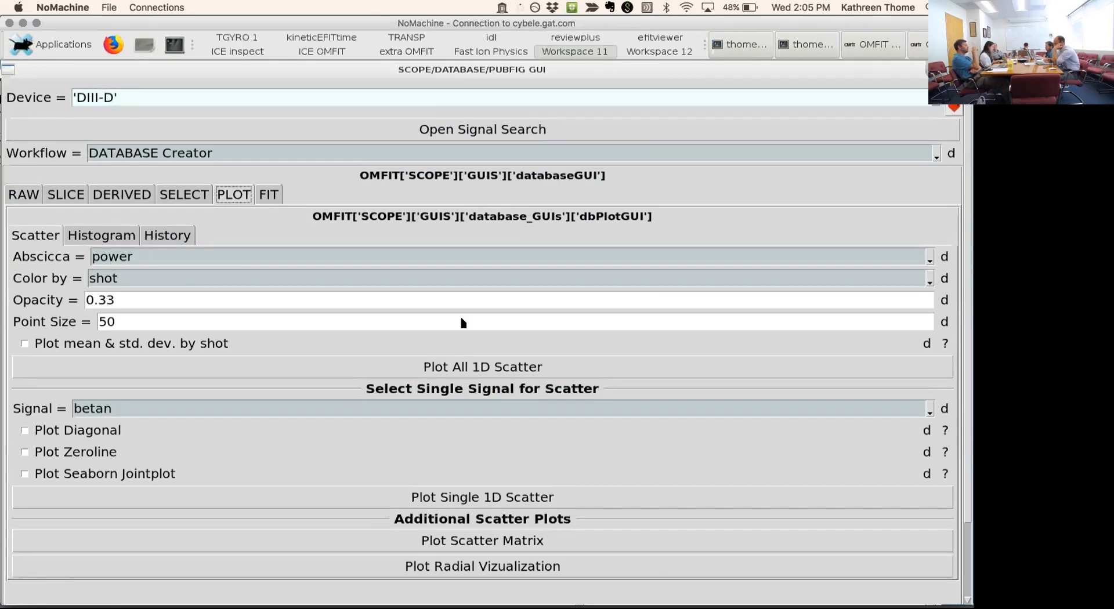
click(24, 196)
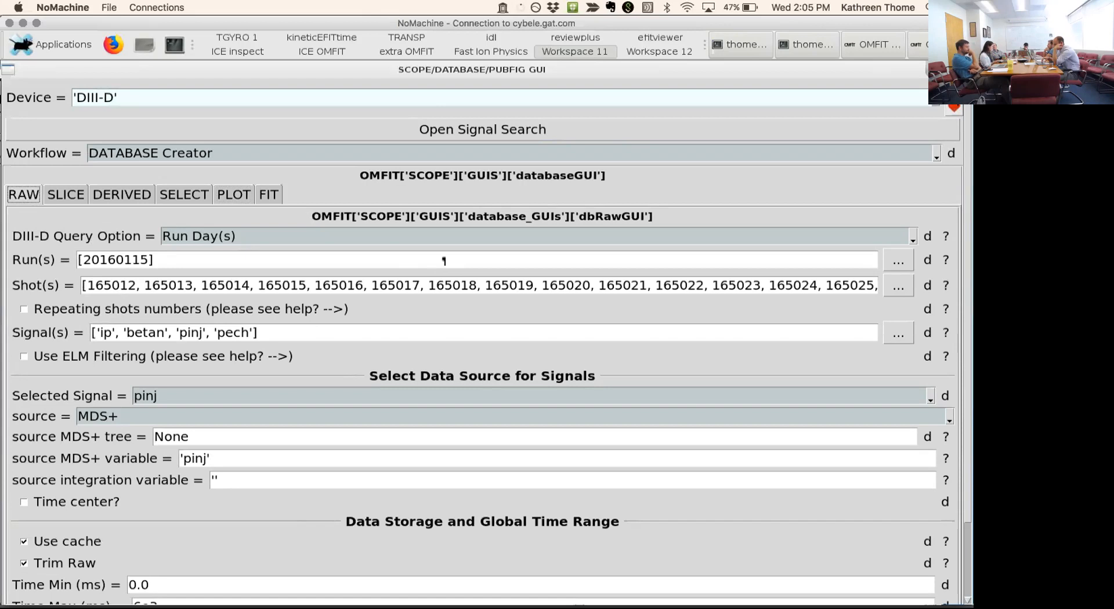
click(898, 287)
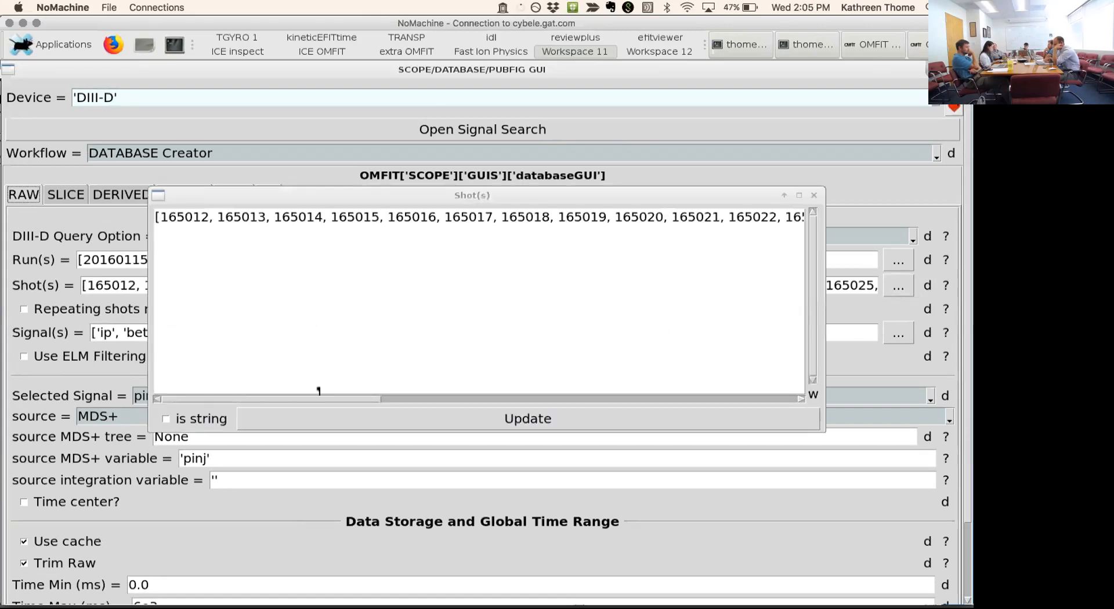
drag(314, 398, 743, 397)
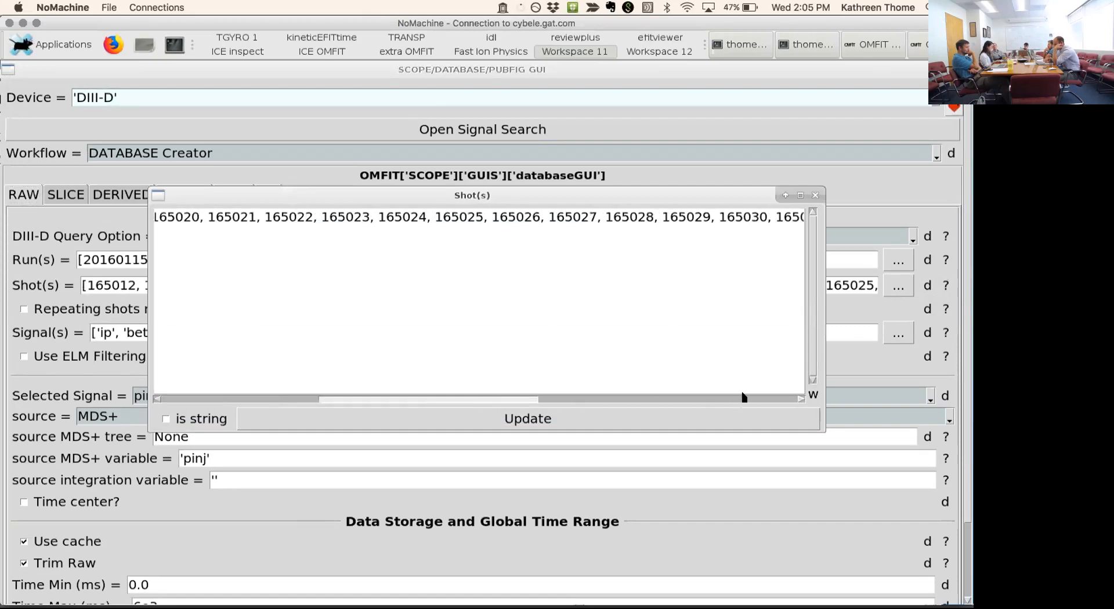
click(795, 399)
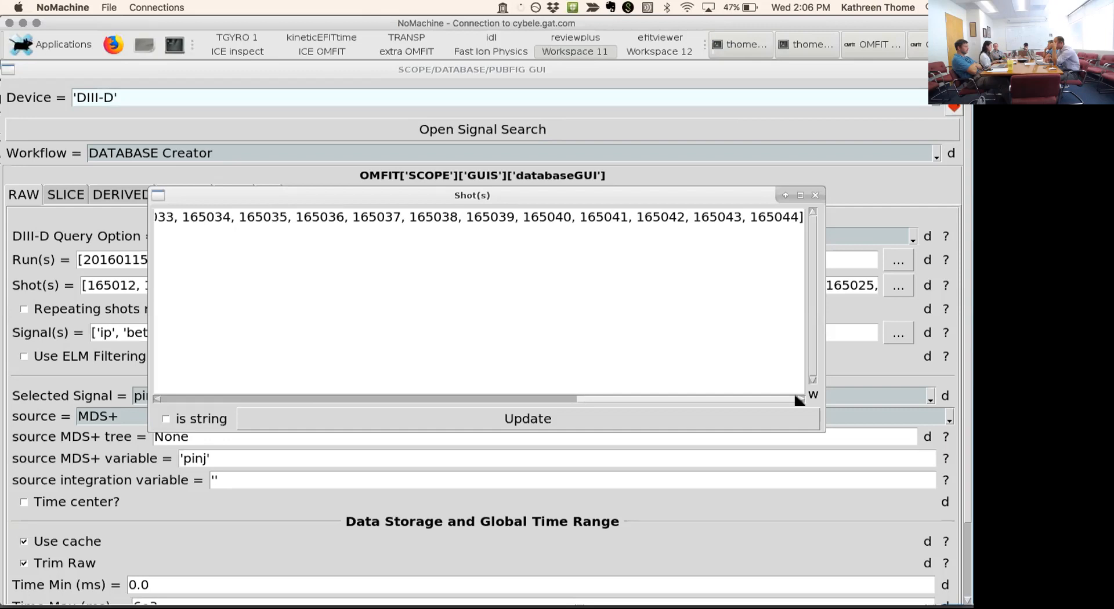
click(815, 196)
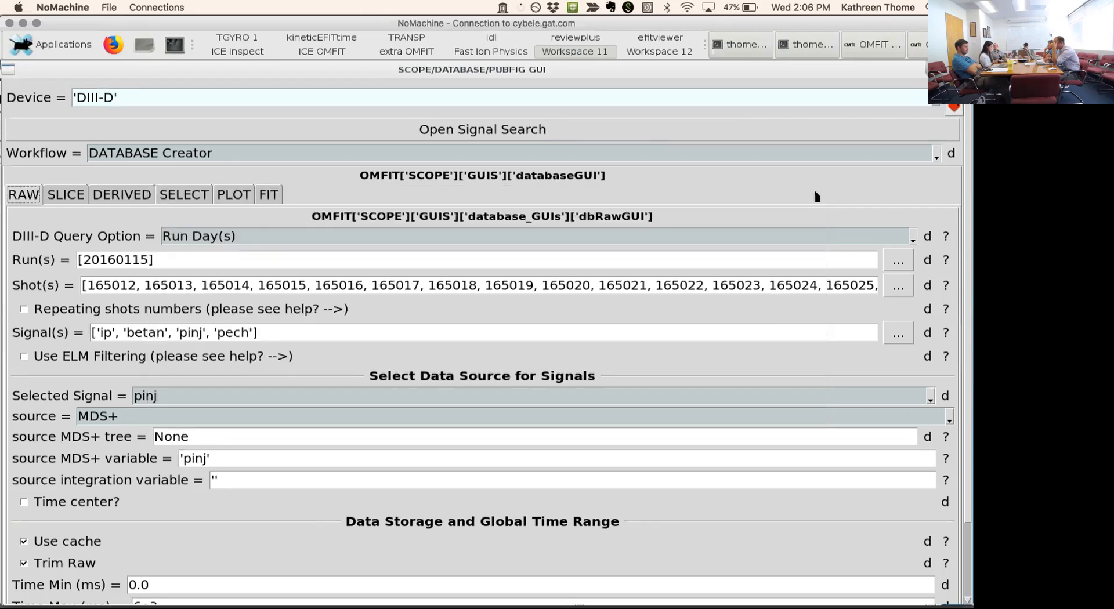
- Plot the single 1D scatter of betan against power, colored by shot, and close the figure after viewing it
click(235, 196)
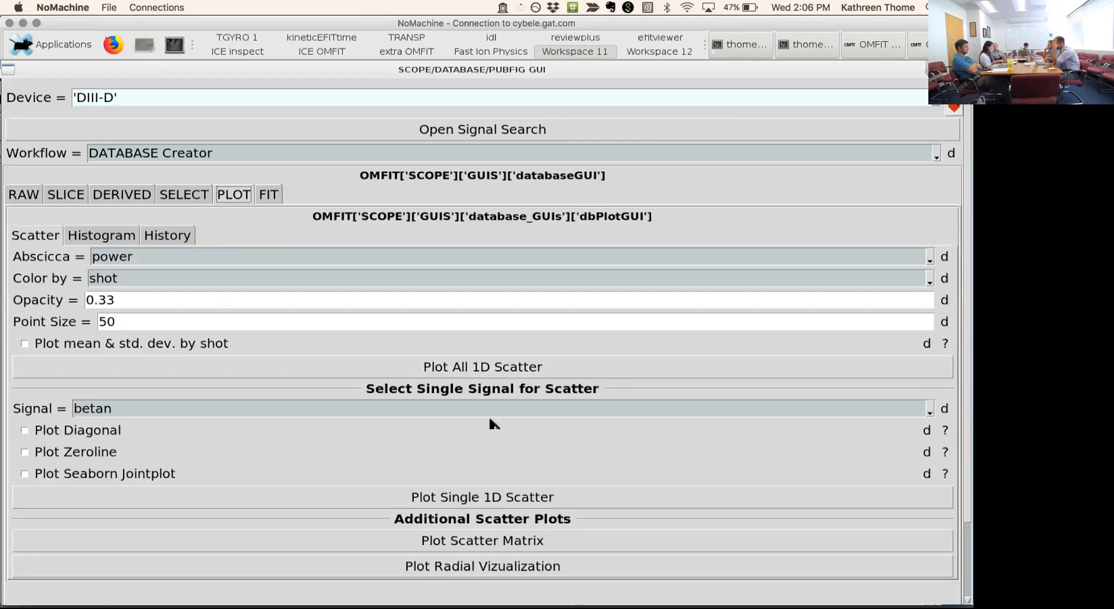
click(533, 501)
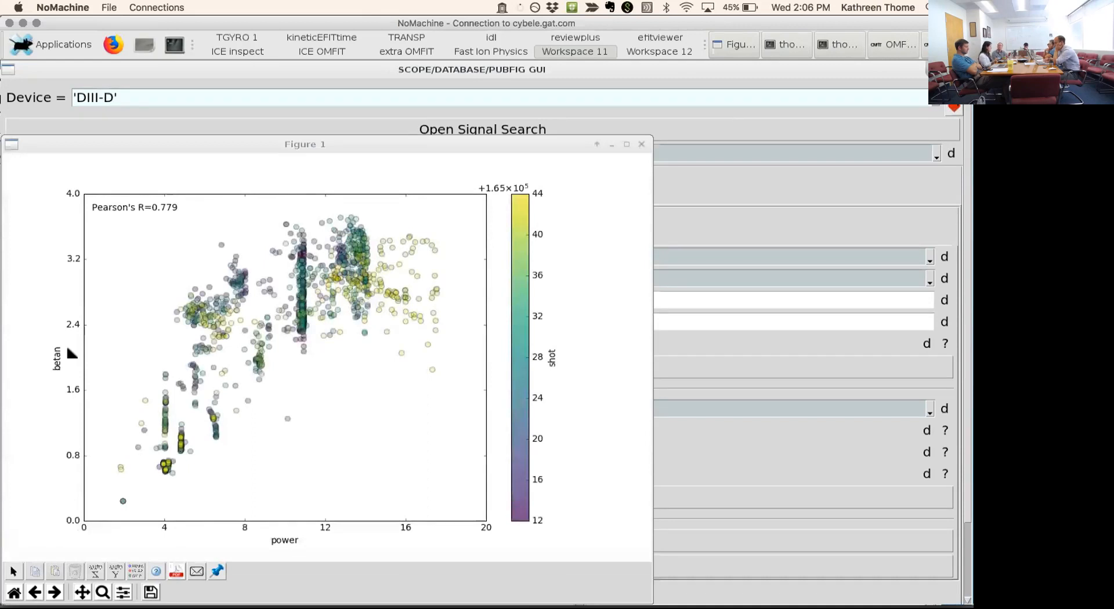
click(641, 145)
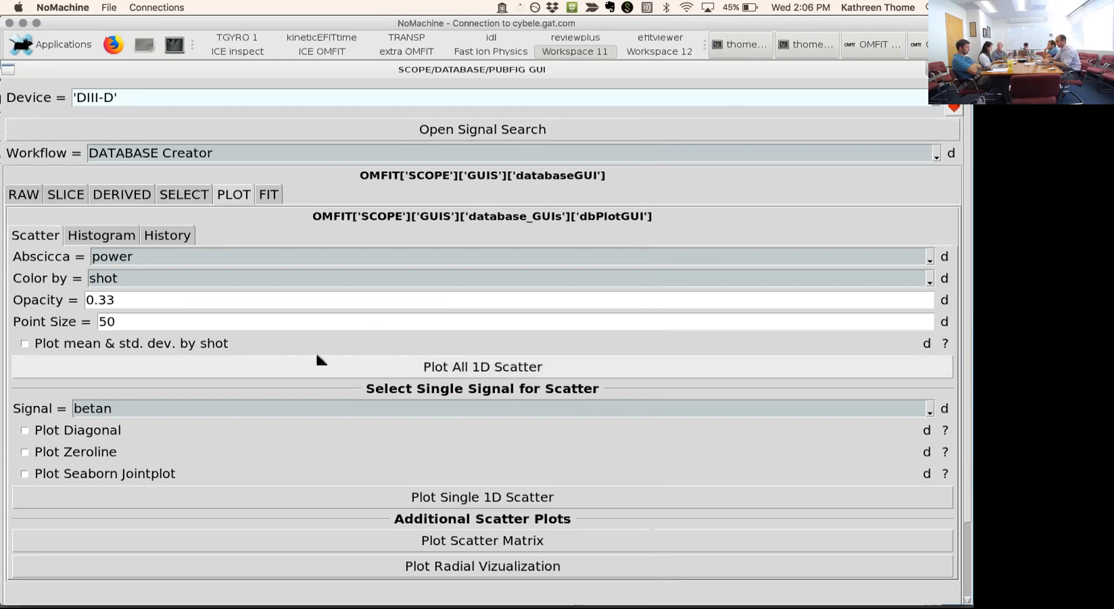
- Enable the mean and standard deviation by shot and plot the single 1D scatter of betan against power
click(206, 345)
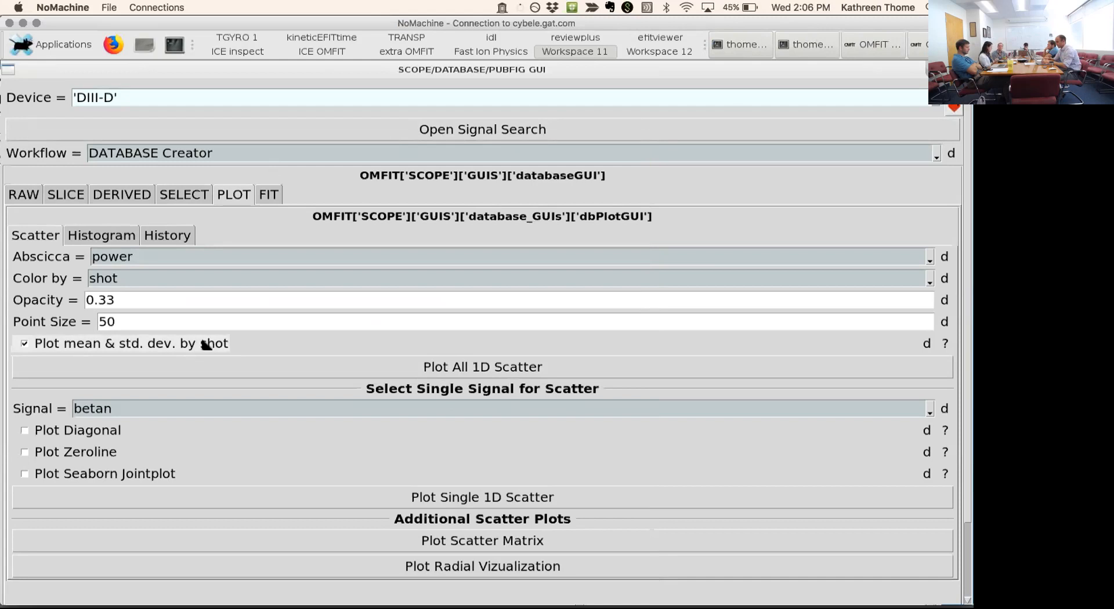
click(397, 500)
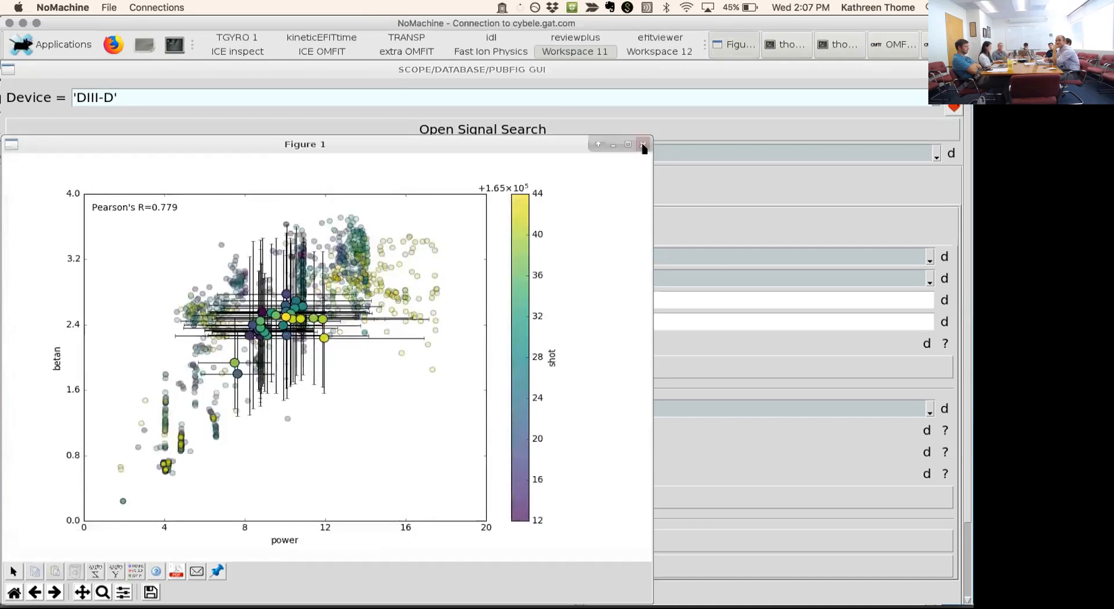
- Identify the shot and time of three separate points in the betan versus power scatter, and close the figure
click(225, 247)
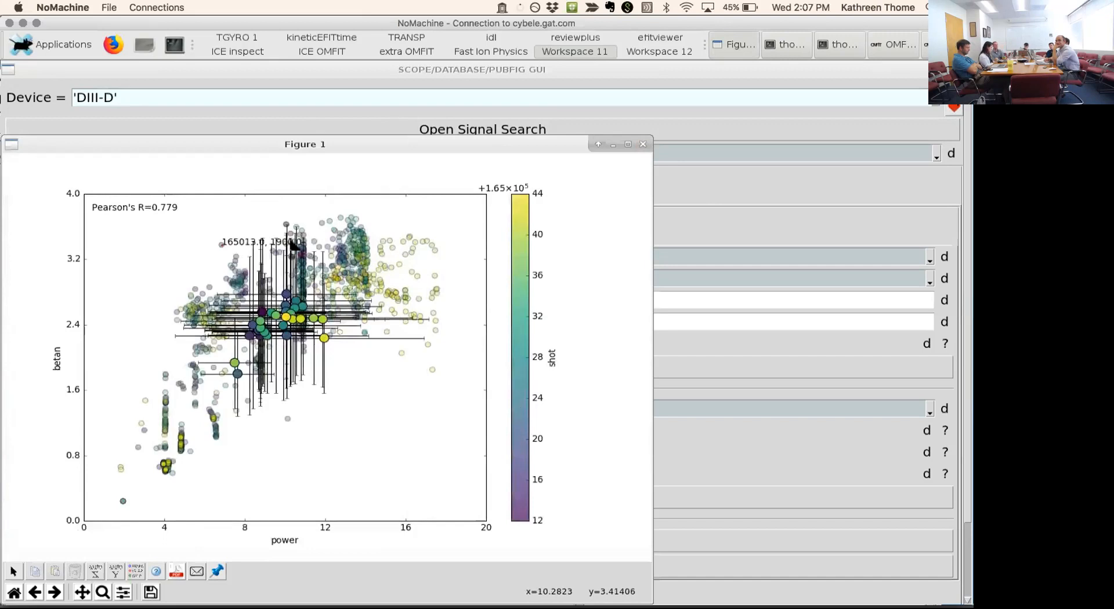
click(408, 236)
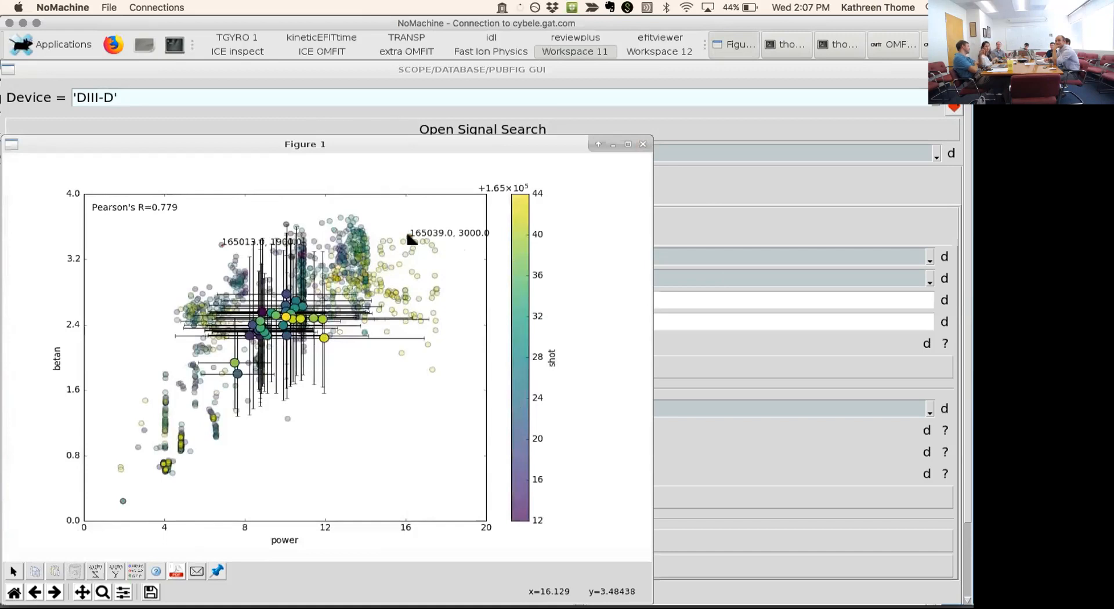
click(324, 339)
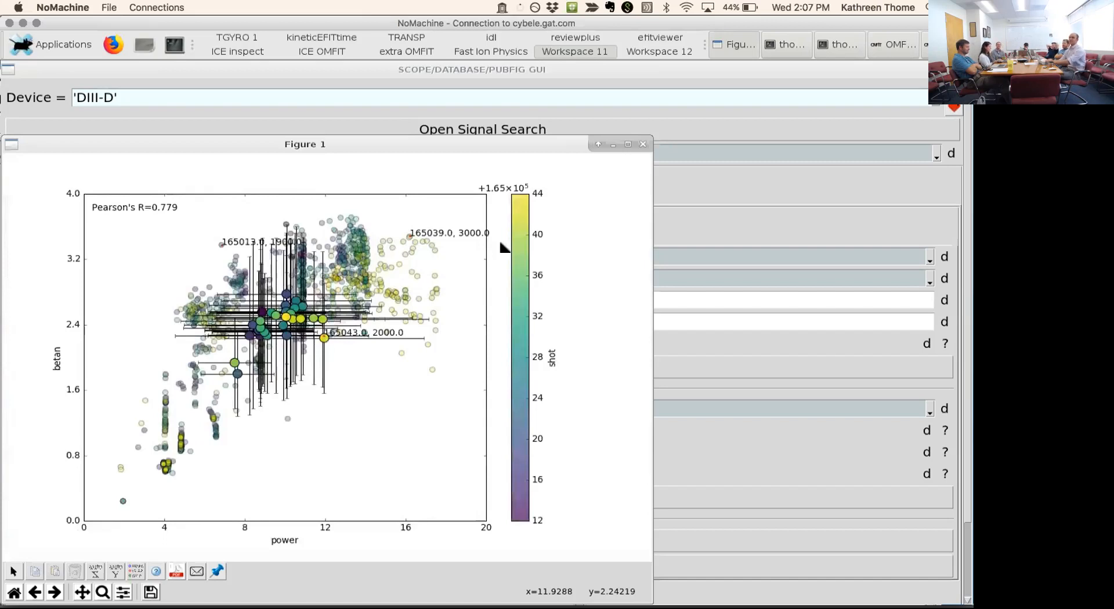
click(642, 145)
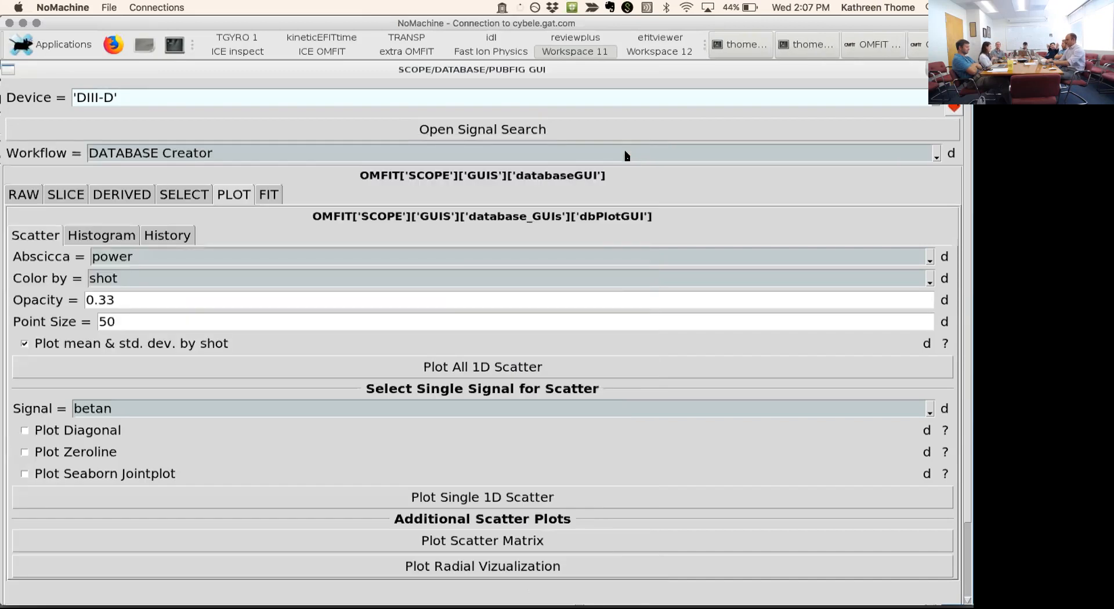